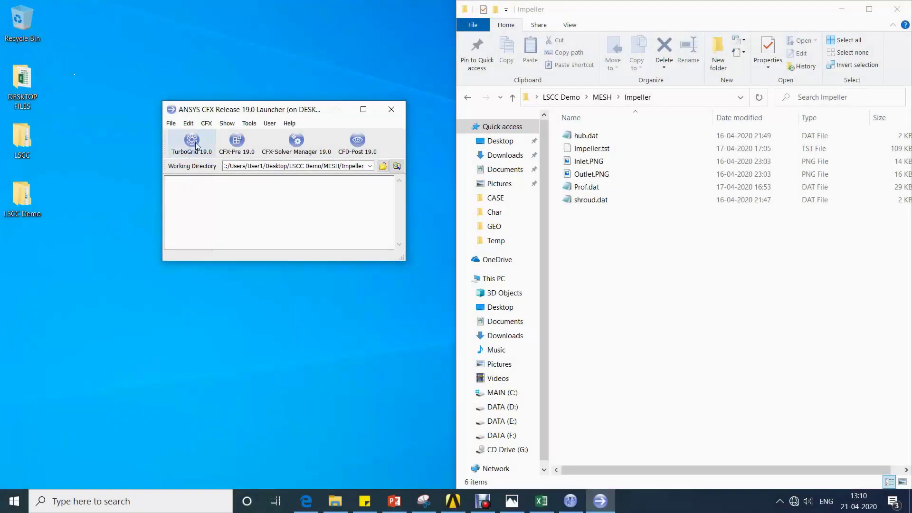
# Launch TurboGrid and define the machine data with 20 bladesets, rotation axis X and machine type Centrifugal Compressor
pyautogui.click(192, 143)
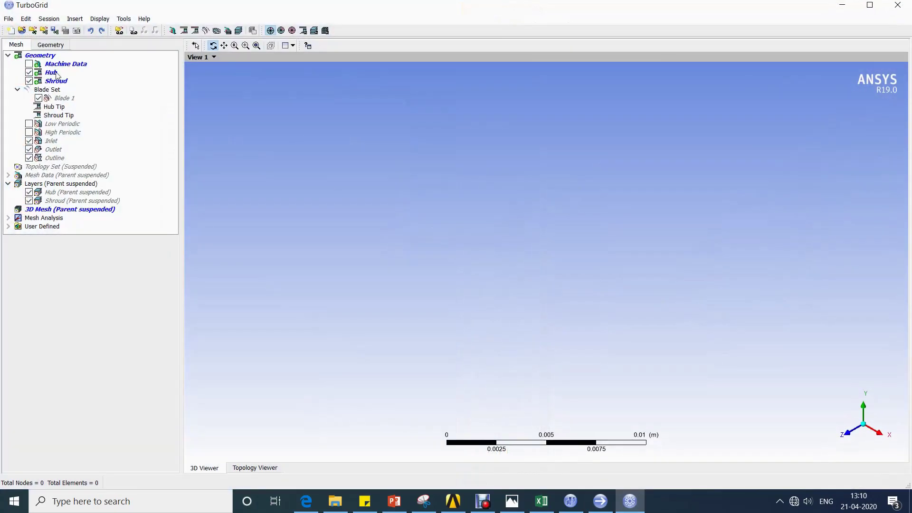
pyautogui.doubleClick(66, 64)
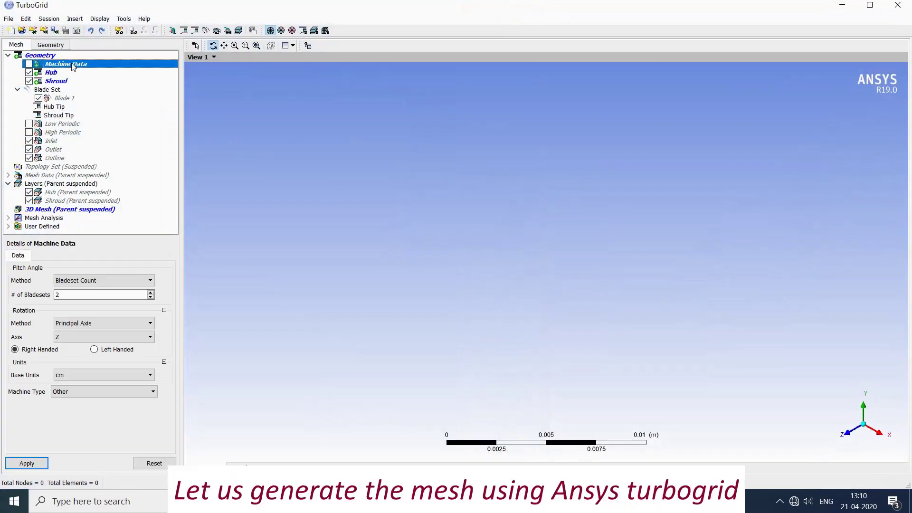
pyautogui.click(71, 292)
pyautogui.write('2')
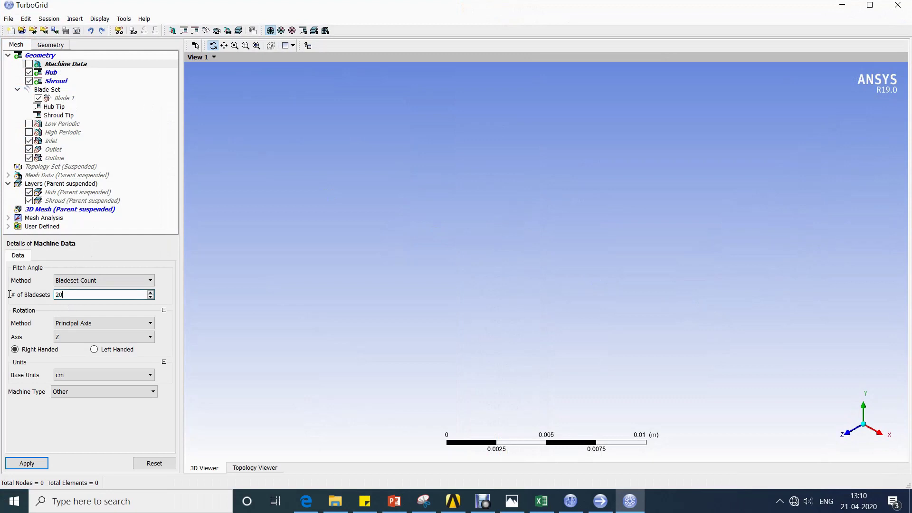
pyautogui.click(99, 337)
pyautogui.click(93, 346)
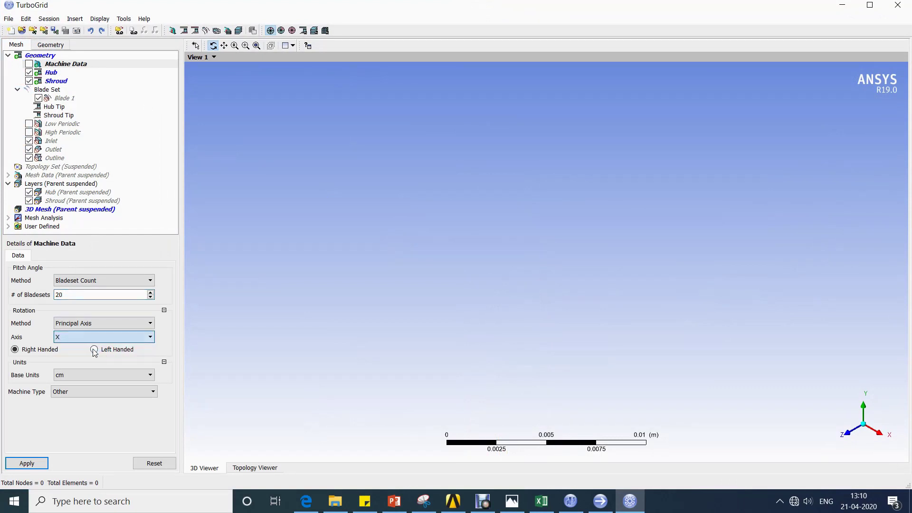
pyautogui.click(84, 391)
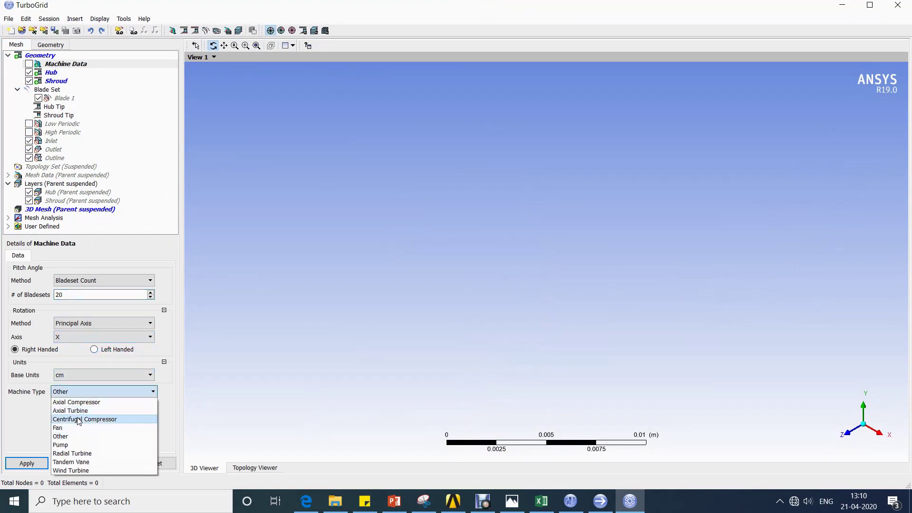
pyautogui.click(79, 418)
pyautogui.click(27, 463)
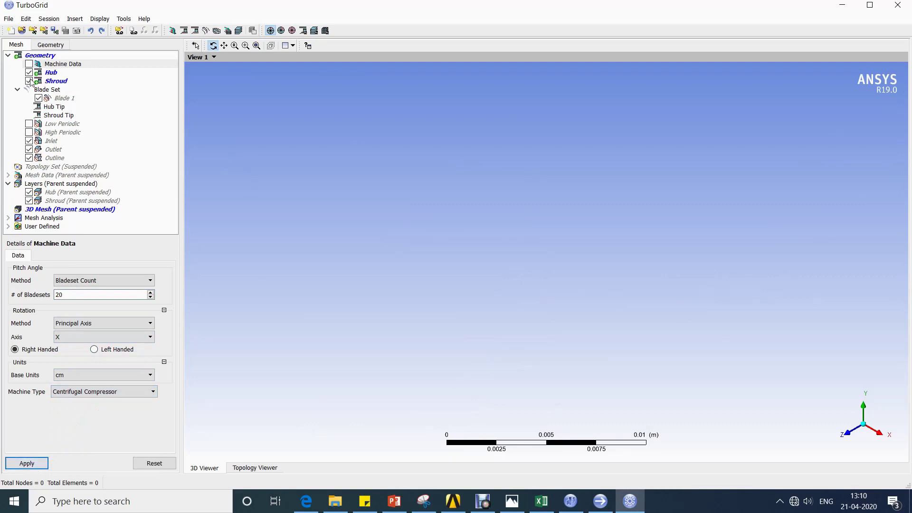
# Define the hub from hub.dat in the Impeller folder with length units in cm
pyautogui.click(51, 73)
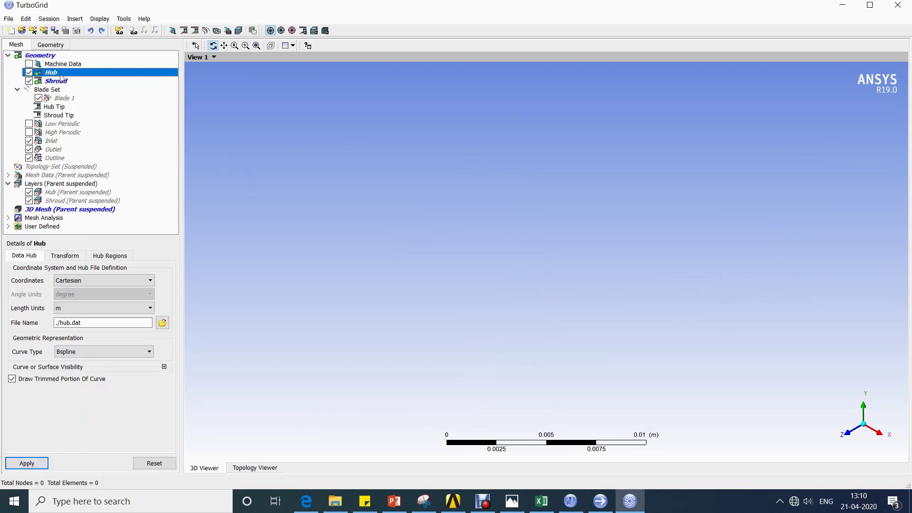
pyautogui.click(150, 308)
pyautogui.click(99, 329)
pyautogui.click(166, 324)
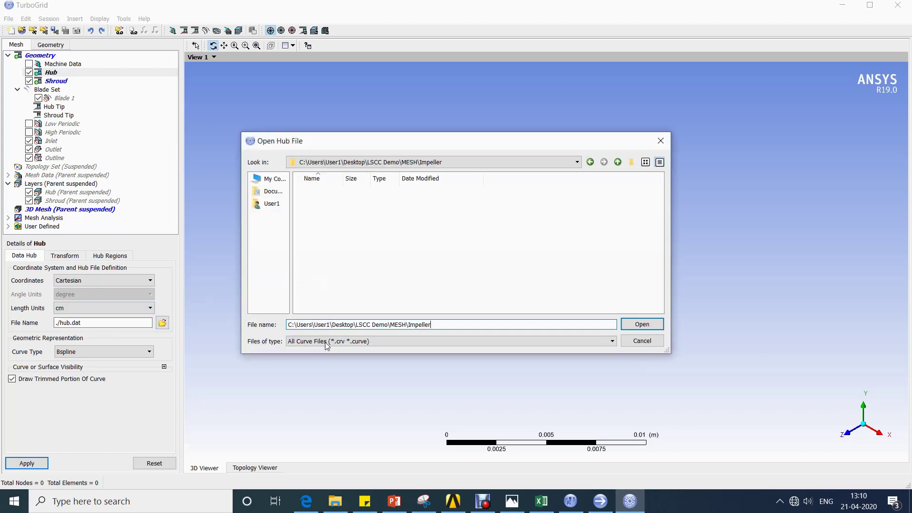
pyautogui.click(318, 341)
pyautogui.click(302, 373)
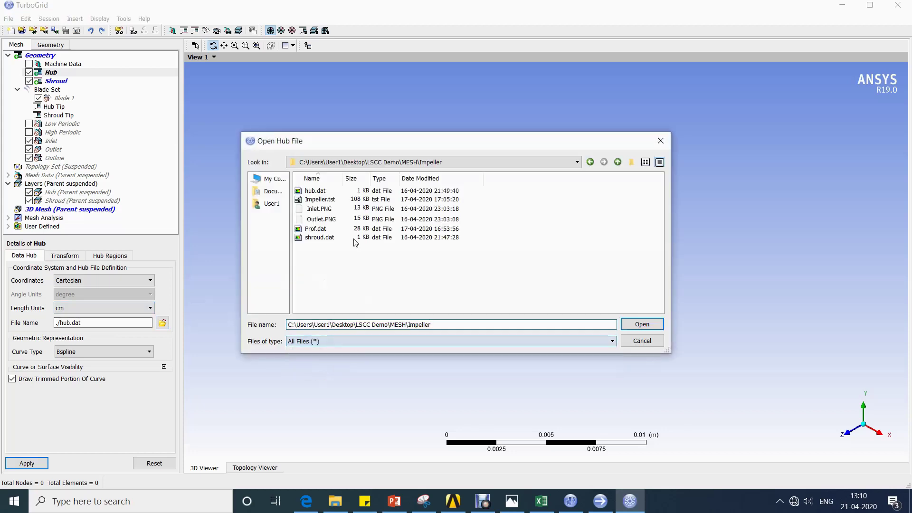
pyautogui.doubleClick(315, 191)
pyautogui.click(27, 462)
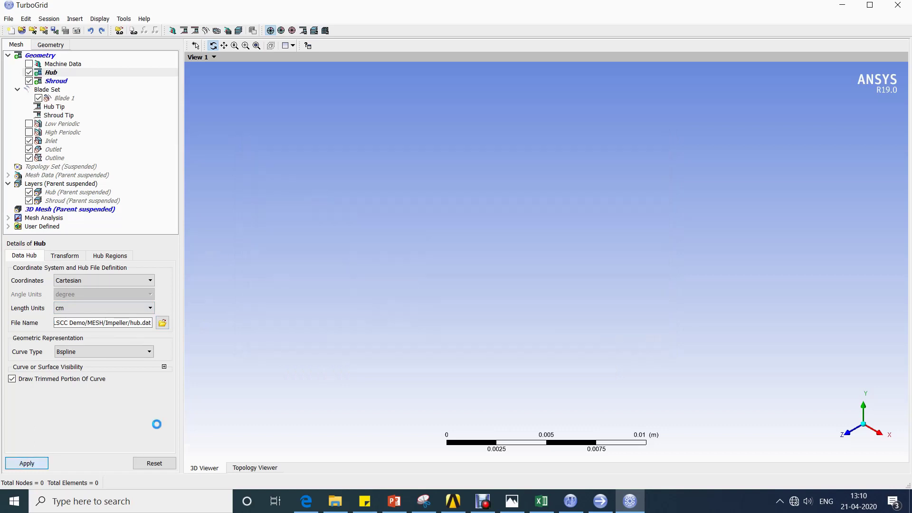
pyautogui.moveTo(521, 251); pyautogui.dragTo(541, 250)
# Define the shroud from shroud.dat with length units in cm
pyautogui.click(56, 81)
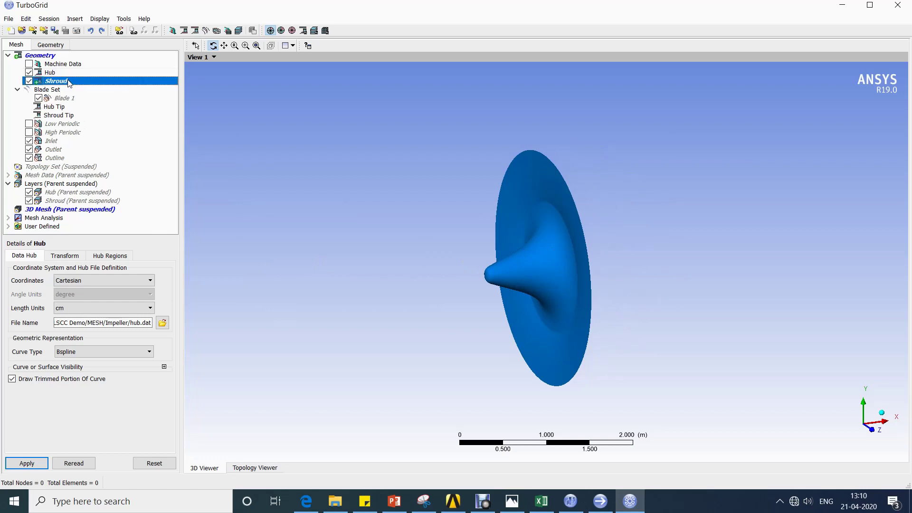
pyautogui.click(122, 308)
pyautogui.click(100, 328)
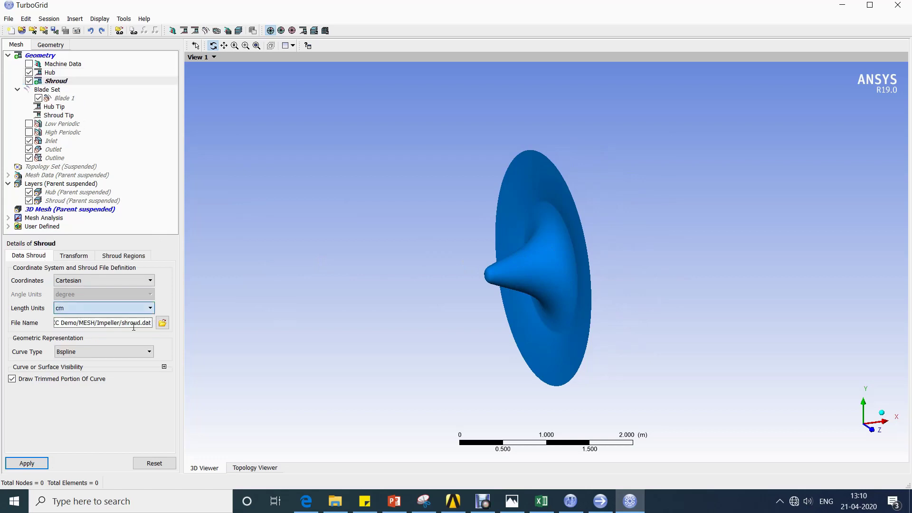
pyautogui.click(27, 463)
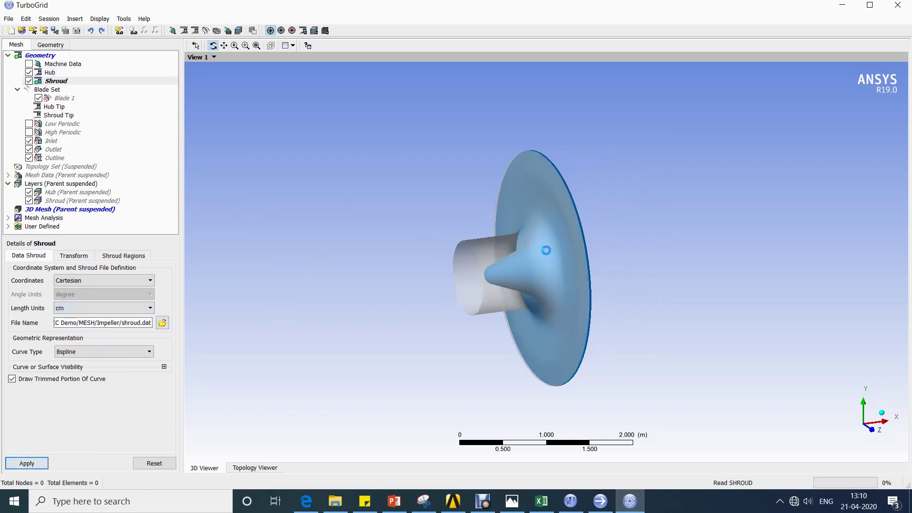
pyautogui.moveTo(546, 243); pyautogui.dragTo(133, 104)
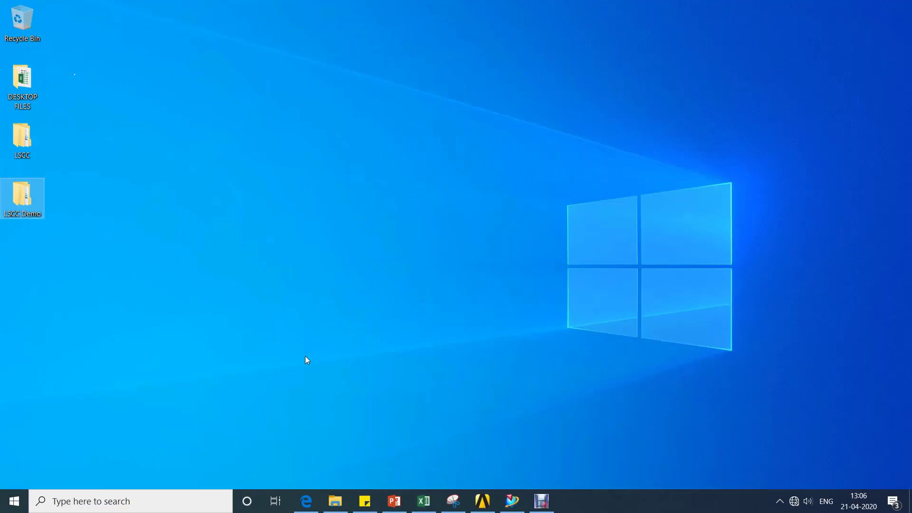
# Review the blade surface coordinates in the 1a_19950025564.pdf report in the browser and on the Profile sheet of Profile.xlsx in Excel
pyautogui.click(306, 501)
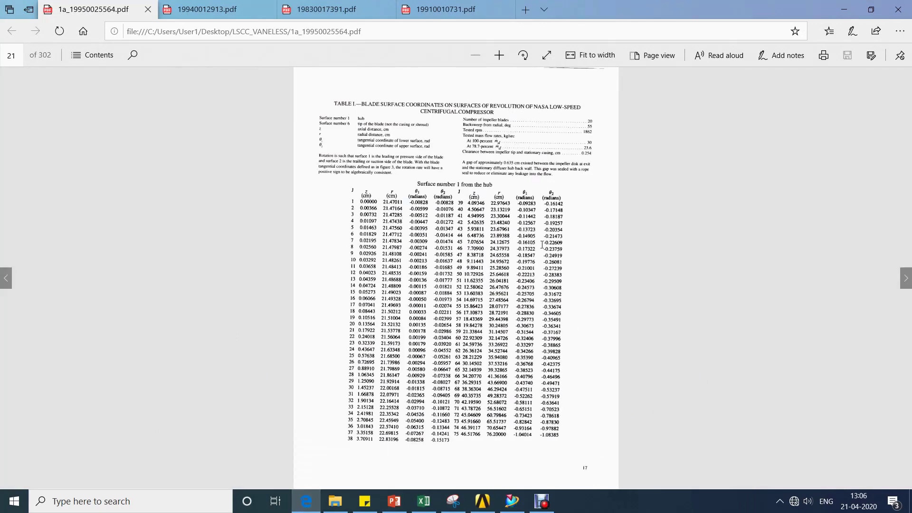
pyautogui.scroll(-1, 576, 250)
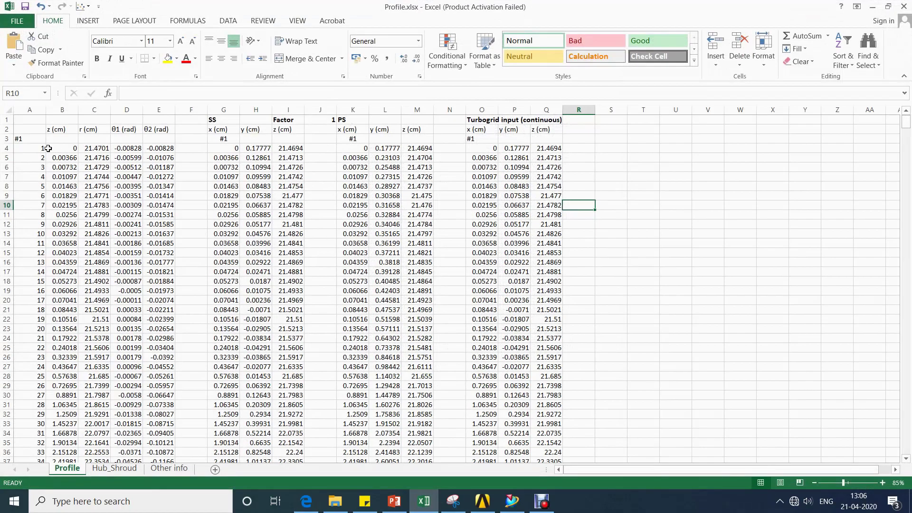
pyautogui.click(41, 131)
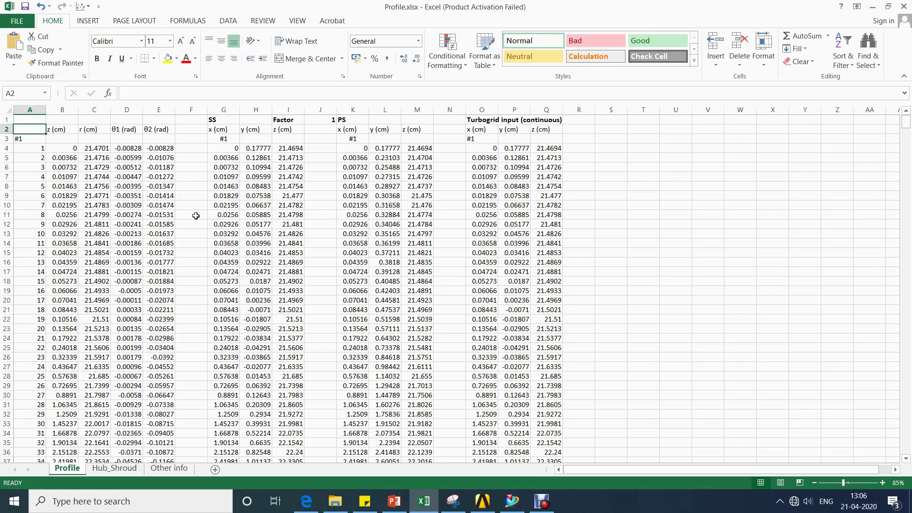
pyautogui.moveTo(63, 129); pyautogui.dragTo(152, 135)
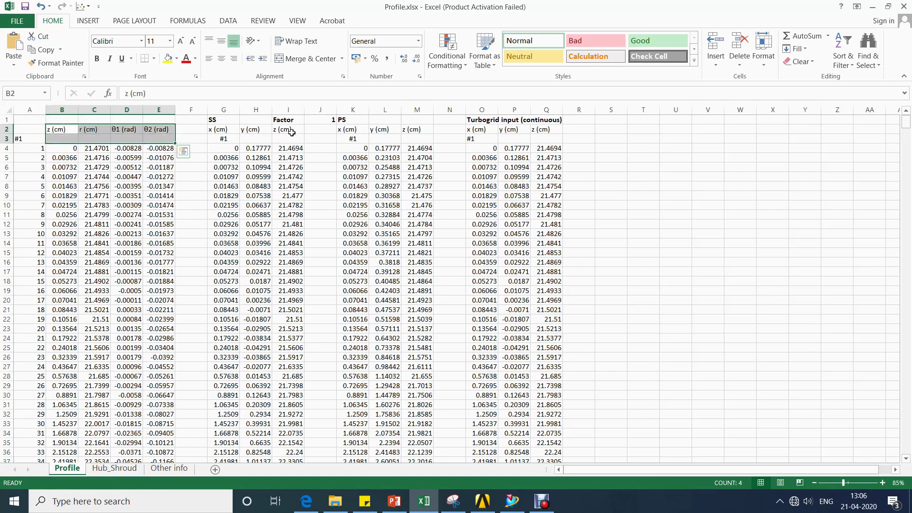
pyautogui.moveTo(475, 120); pyautogui.dragTo(546, 131)
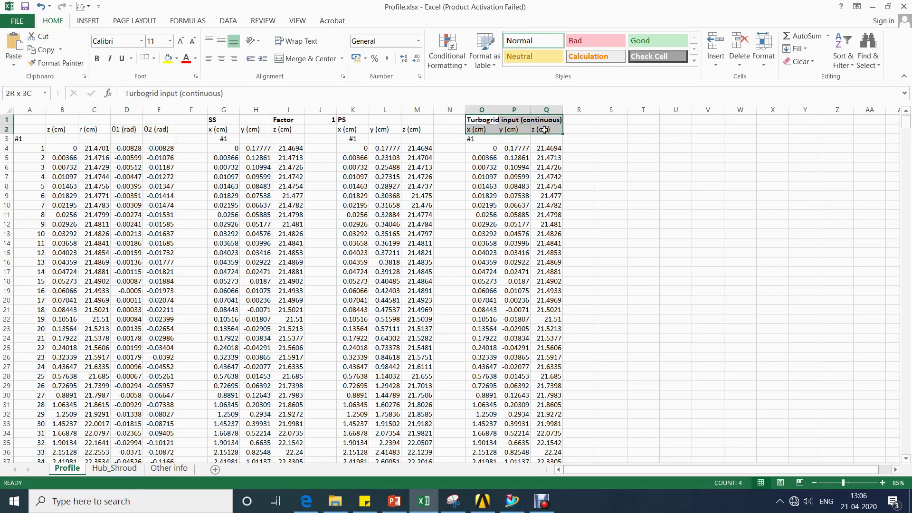
pyautogui.click(643, 205)
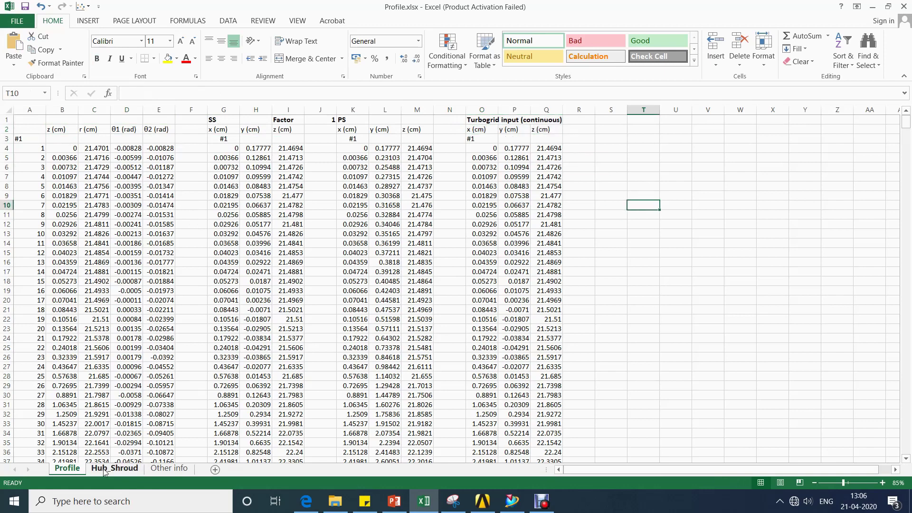
# Review the hub and shroud coordinates and the other impeller information on the remaining worksheets of Profile.xlsx
pyautogui.click(105, 469)
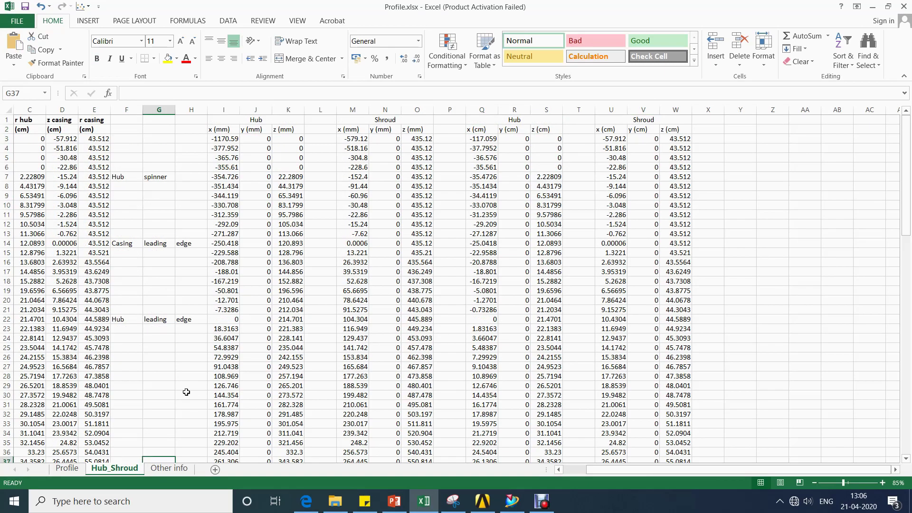
pyautogui.click(170, 468)
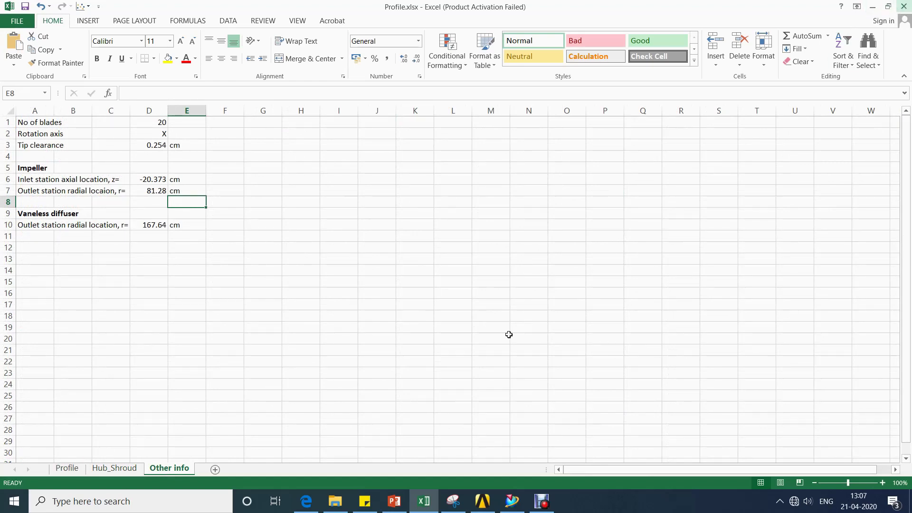
pyautogui.click(67, 468)
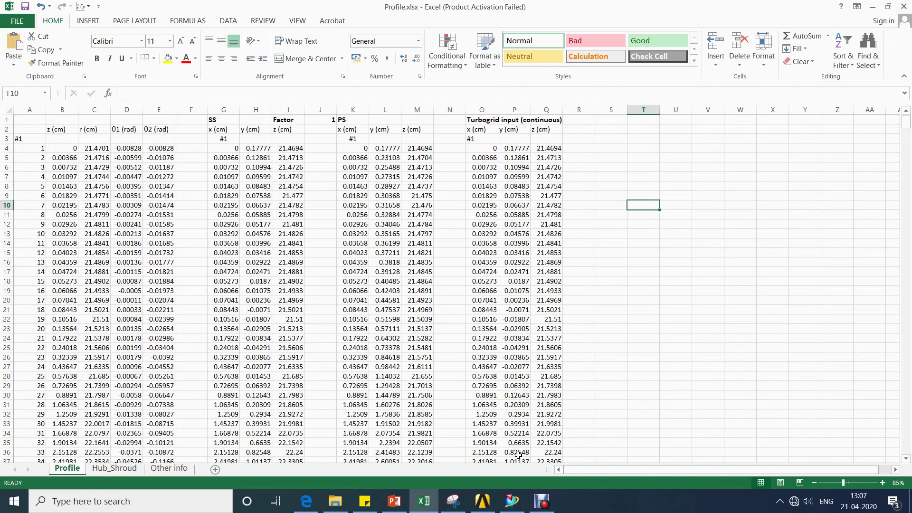
# Switch to NX and inspect the solid impeller model from several angles
pyautogui.click(513, 504)
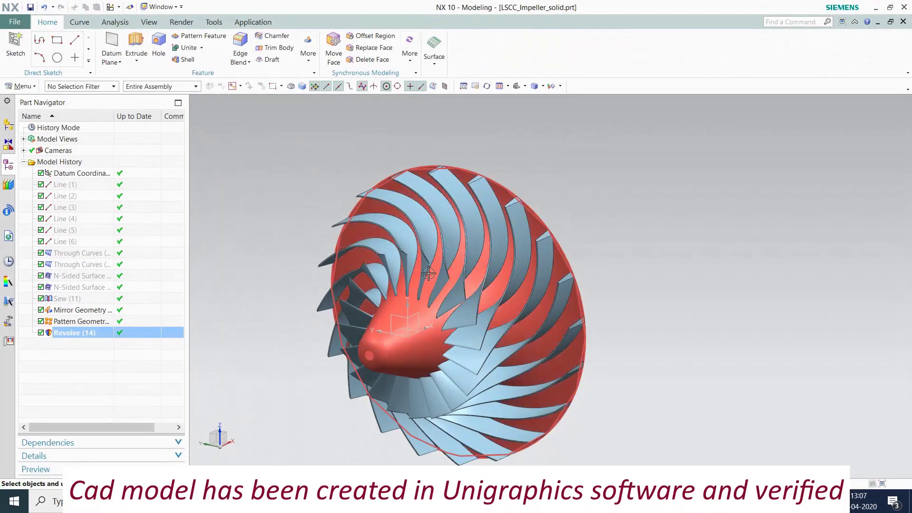
pyautogui.moveTo(551, 160); pyautogui.dragTo(416, 212, button='middle')
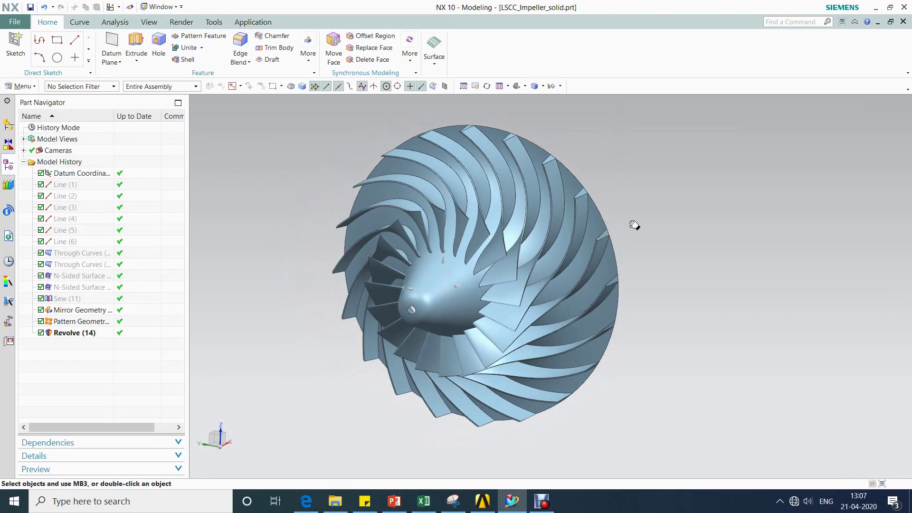
pyautogui.keyDown('shift'); pyautogui.moveTo(630, 210); pyautogui.dragTo(625, 222, button='middle'); pyautogui.keyUp('shift')
# Display LSCC_Vaneless_Diffuser.prt and hide its revolved diffuser body to inspect the profile sketch around the impeller
pyautogui.click(170, 8)
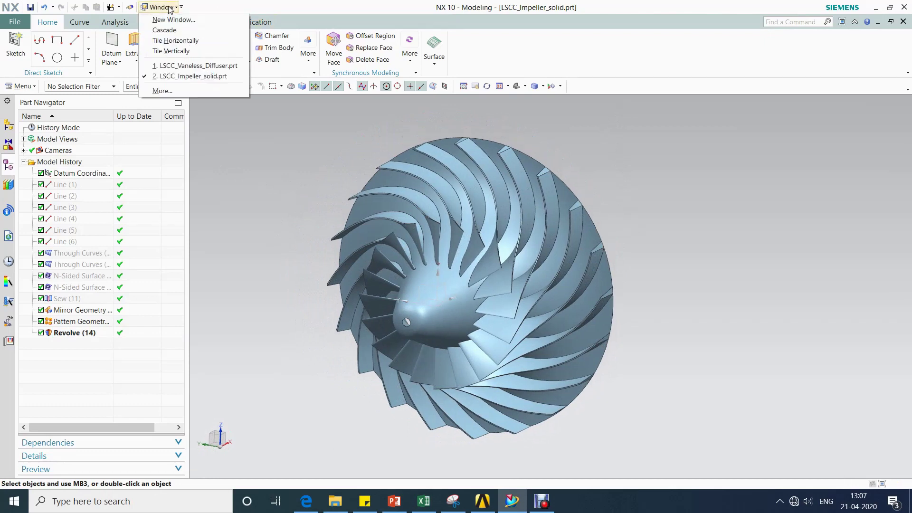
pyautogui.click(202, 66)
pyautogui.moveTo(434, 236); pyautogui.dragTo(527, 171, button='middle')
pyautogui.rightClick(498, 221)
pyautogui.click(540, 231)
pyautogui.moveTo(540, 231); pyautogui.dragTo(540, 279, button='middle')
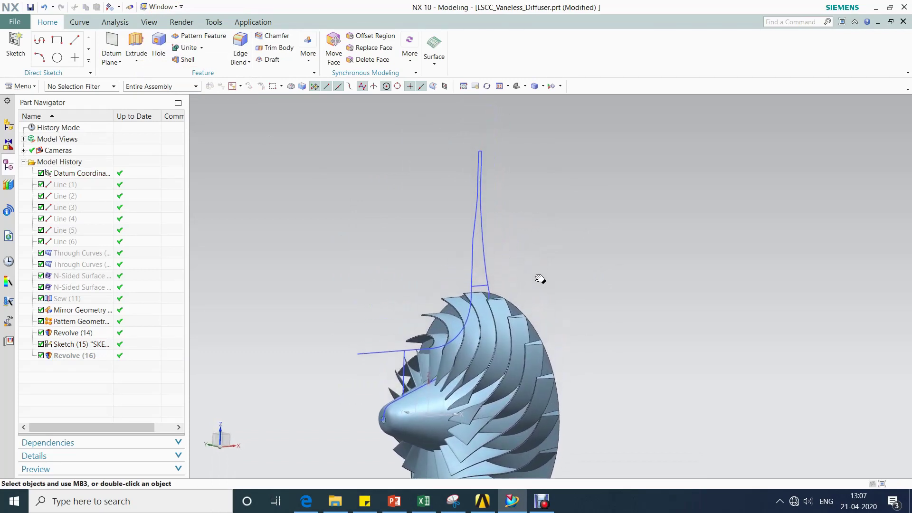
pyautogui.moveTo(535, 248)
pyautogui.mouseDown(button='middle')
pyautogui.moveTo(521, 231)
pyautogui.moveTo(529, 248)
pyautogui.mouseUp(button='middle')
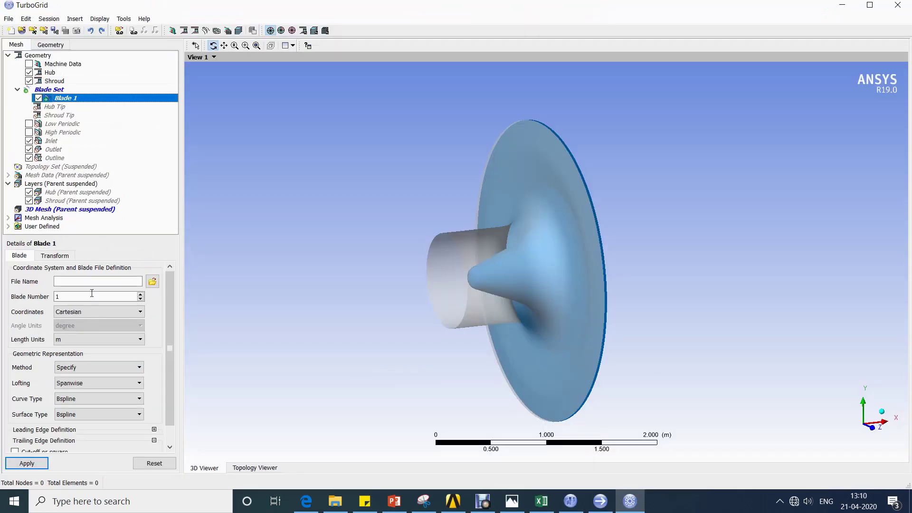
# In TurboGrid, load Prof.dat from the Impeller folder as the profile file for Blade 1
pyautogui.click(152, 281)
pyautogui.click(361, 345)
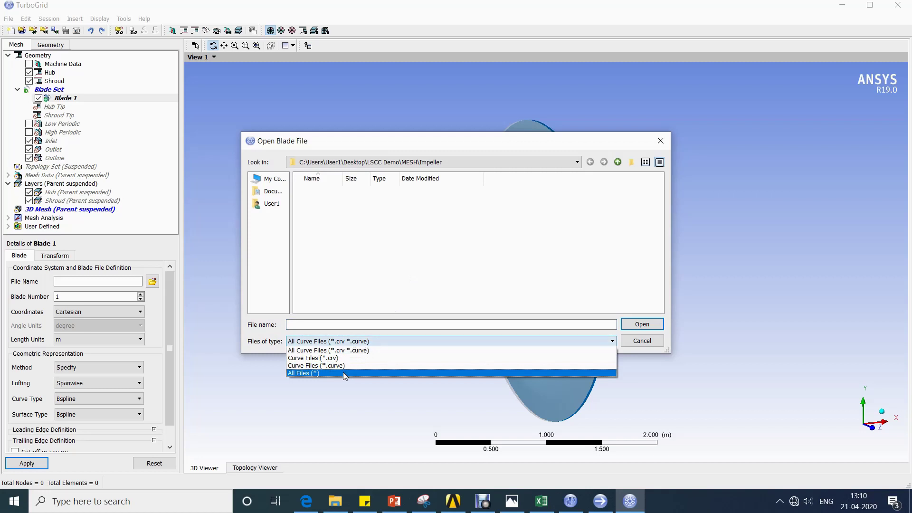
pyautogui.click(343, 372)
pyautogui.click(315, 229)
pyautogui.click(641, 324)
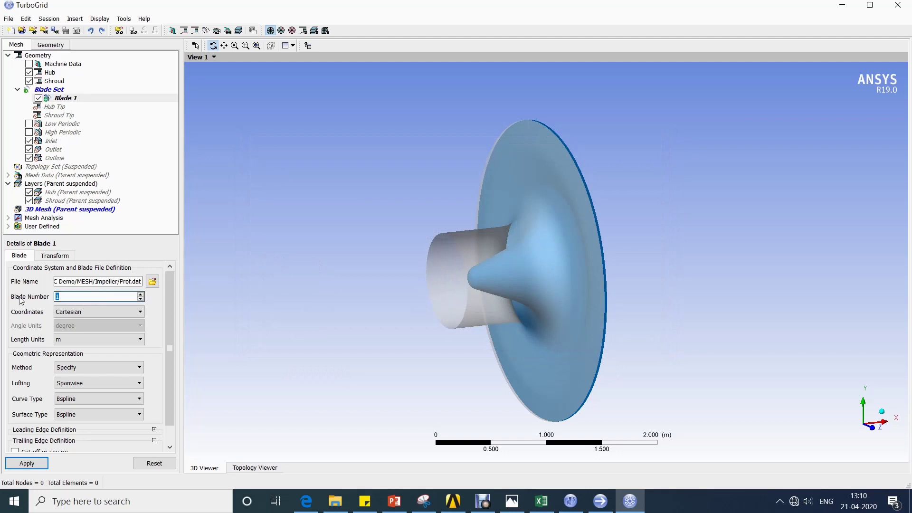
# Set Blade 1's length units to cm, define its trailing edge as cut-off or square, and generate the blade
pyautogui.click(70, 343)
pyautogui.click(72, 359)
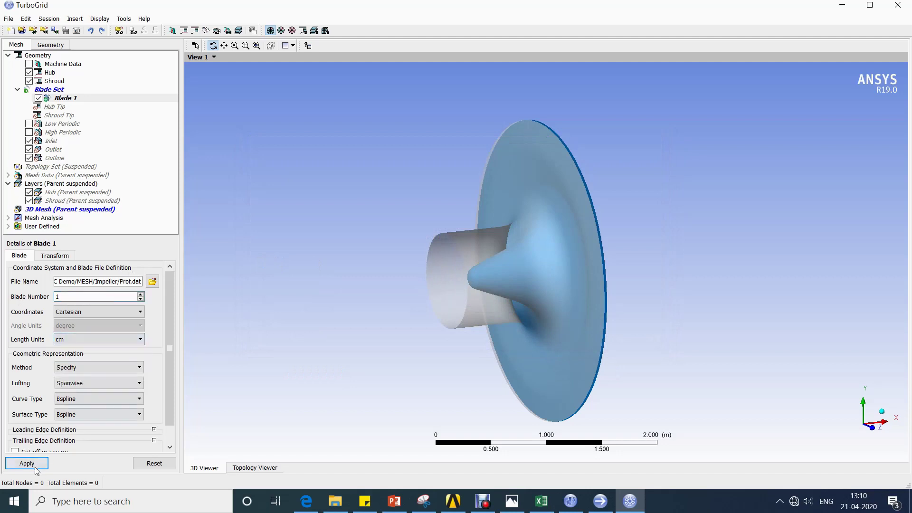
pyautogui.scroll(-1, 168, 399)
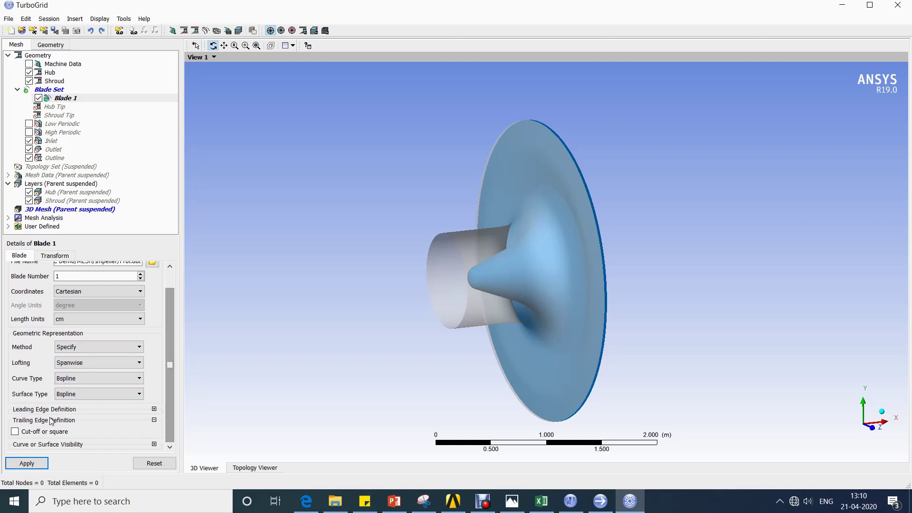
pyautogui.click(30, 435)
pyautogui.moveTo(316, 352); pyautogui.dragTo(195, 192)
# Open the Inlet's point settings and enlarge the details area so the complete list of point coordinates fits
pyautogui.click(51, 141)
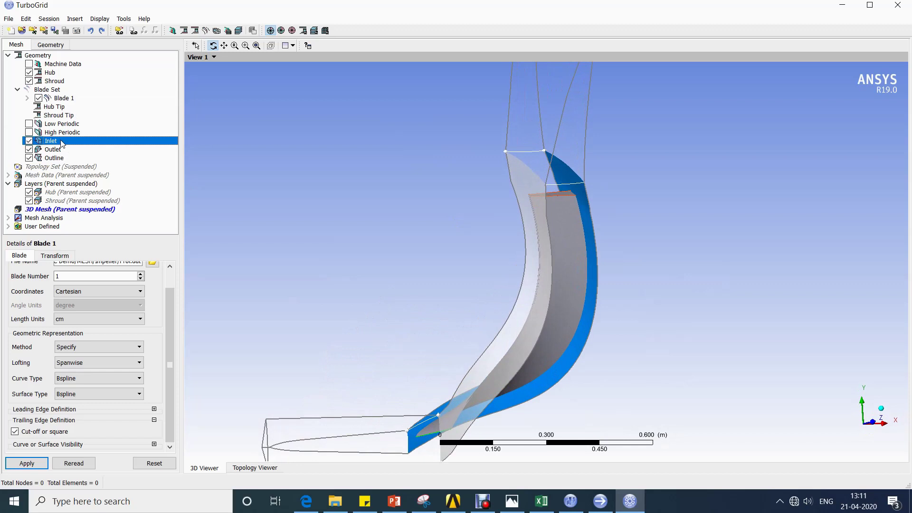
pyautogui.click(37, 288)
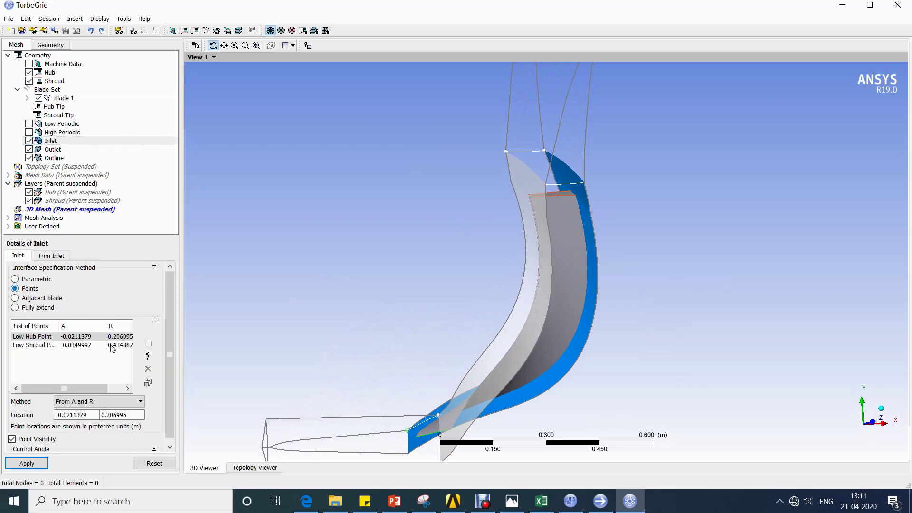
pyautogui.moveTo(181, 329); pyautogui.dragTo(216, 328)
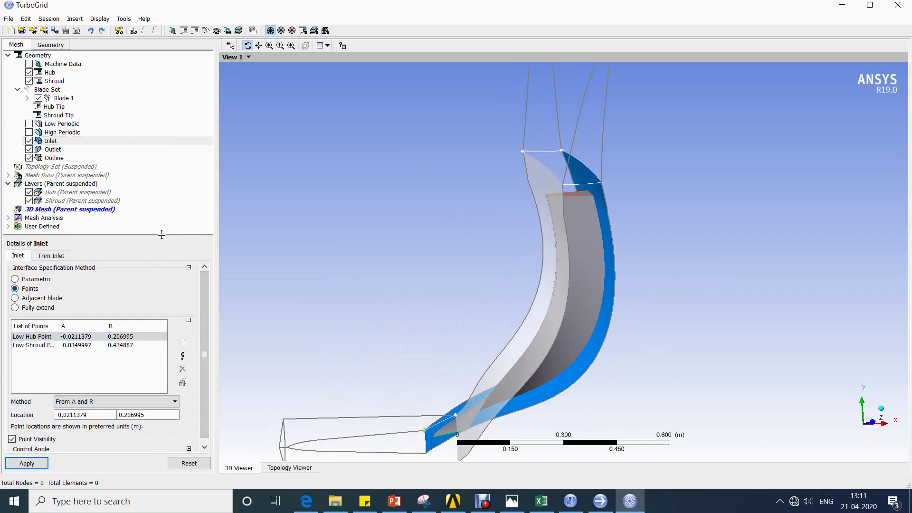
pyautogui.moveTo(161, 234); pyautogui.dragTo(161, 191)
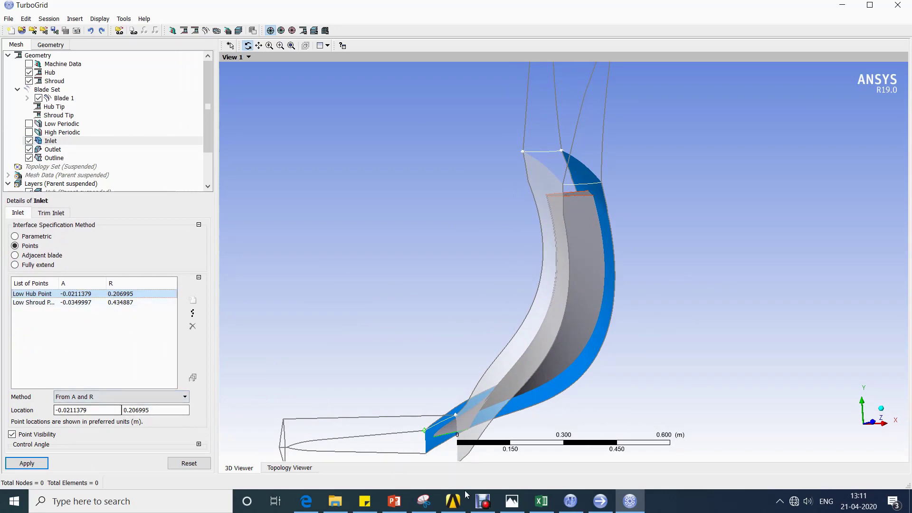
# Place Profile.xlsx beside TurboGrid to read the inlet station, and set the inlet low hub point's axial location to -0.020373
pyautogui.click(541, 501)
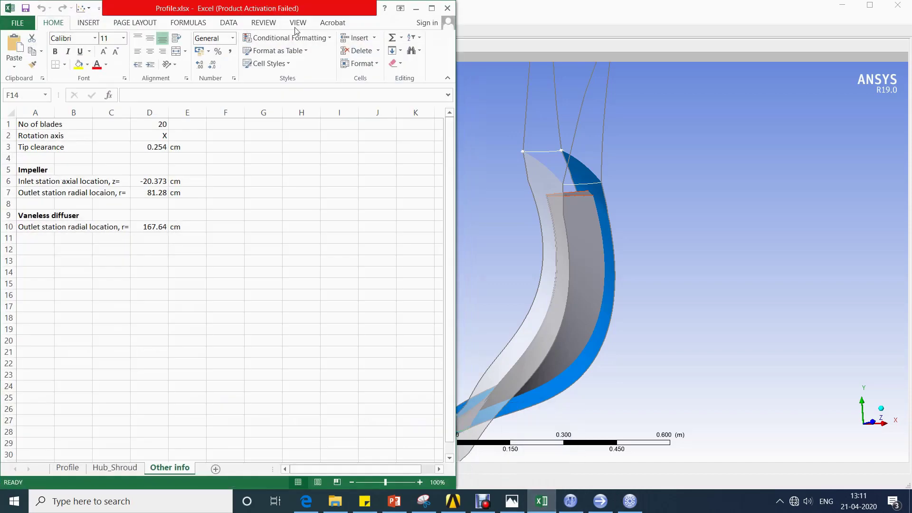
pyautogui.press('super+Right')
pyautogui.press('Return')
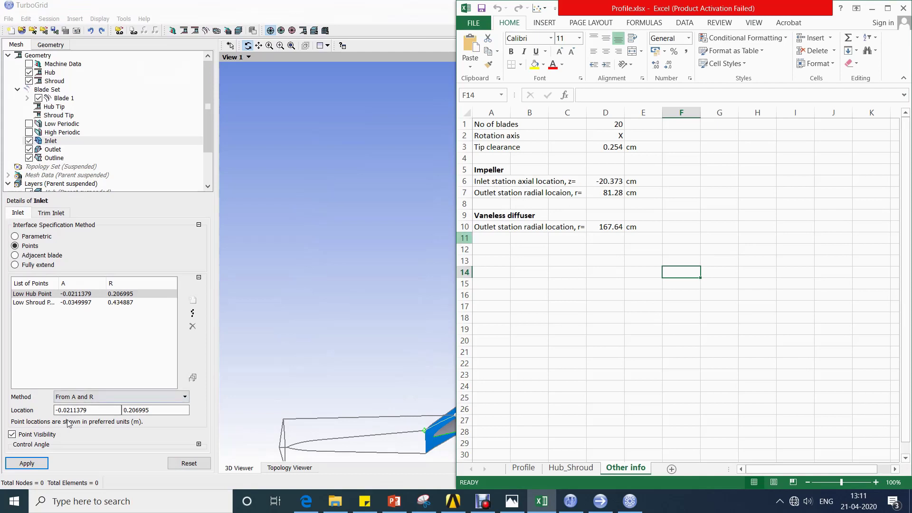
pyautogui.moveTo(98, 412); pyautogui.dragTo(42, 411)
pyautogui.write('-')
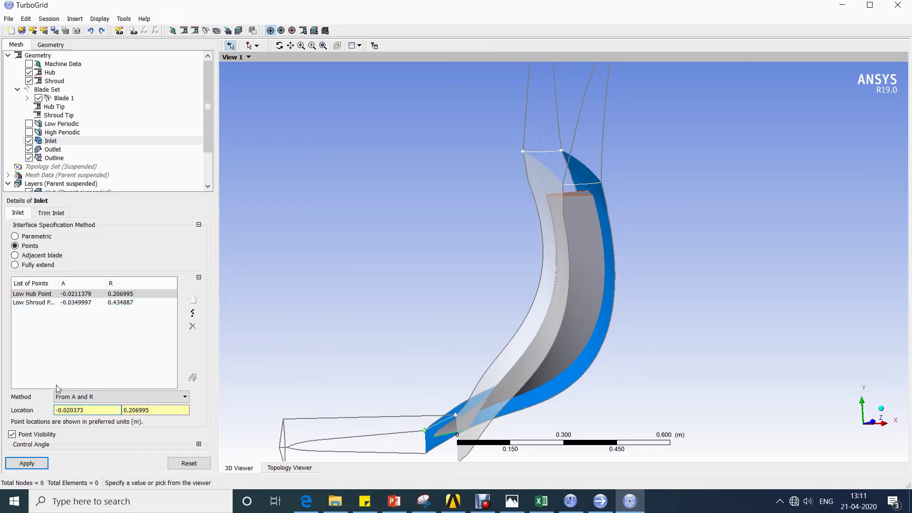
pyautogui.click(27, 463)
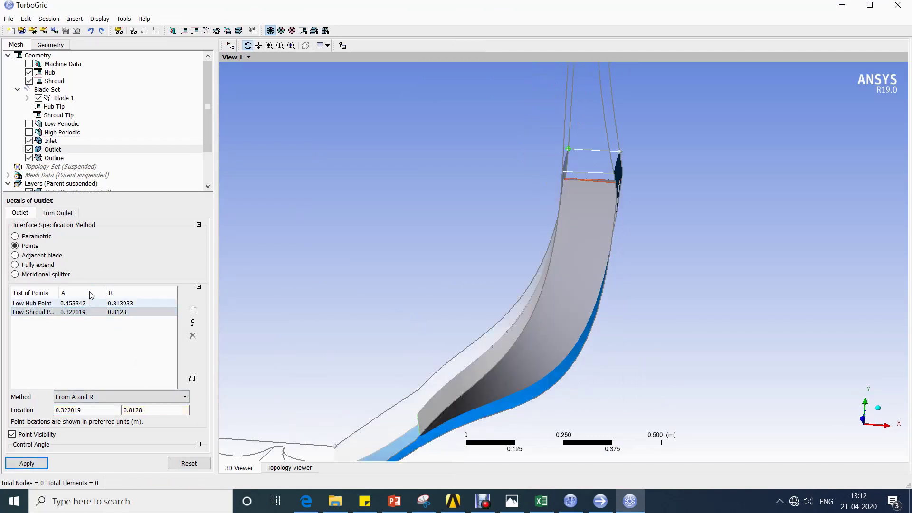
# Trim the outlet using Set R with 0.8128 for both hub and shroud, and check the updated outlet points
pyautogui.click(68, 213)
pyautogui.click(17, 224)
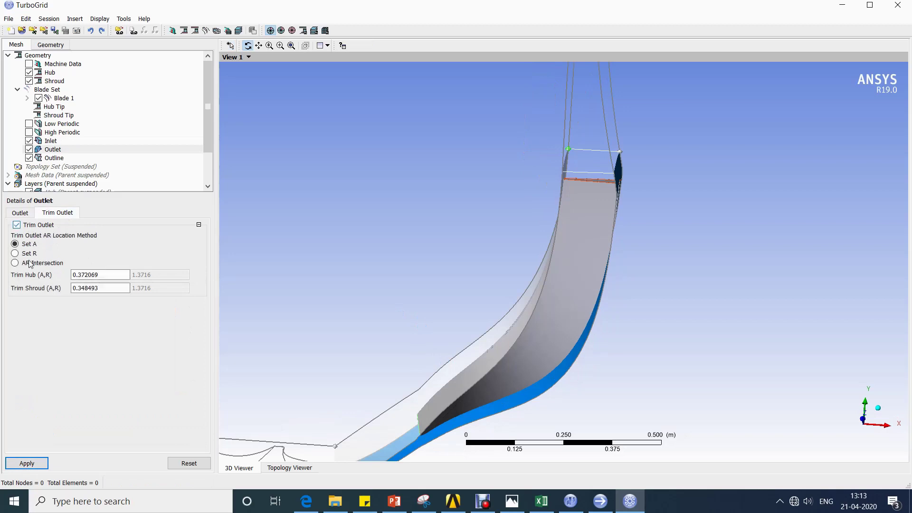
pyautogui.click(15, 253)
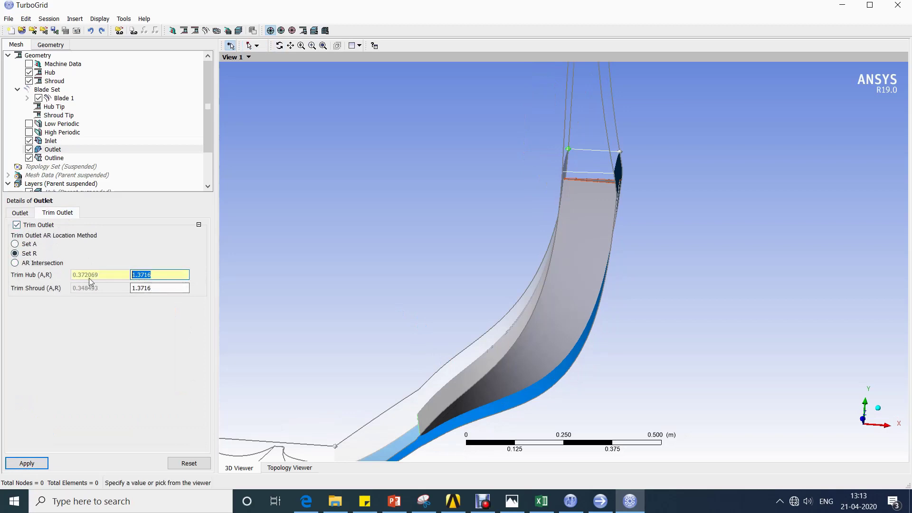
pyautogui.write('0.8128')
pyautogui.press('Tab')
pyautogui.write('0.81')
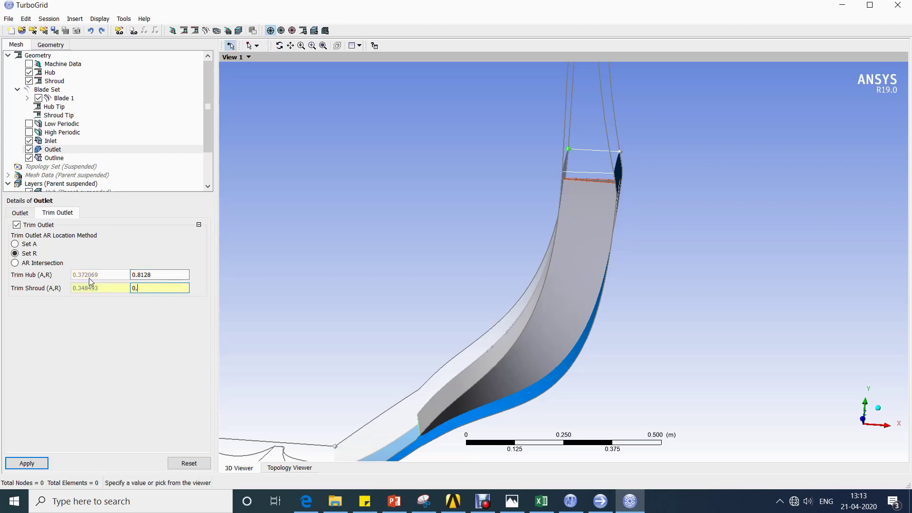
pyautogui.write('28')
pyautogui.click(26, 463)
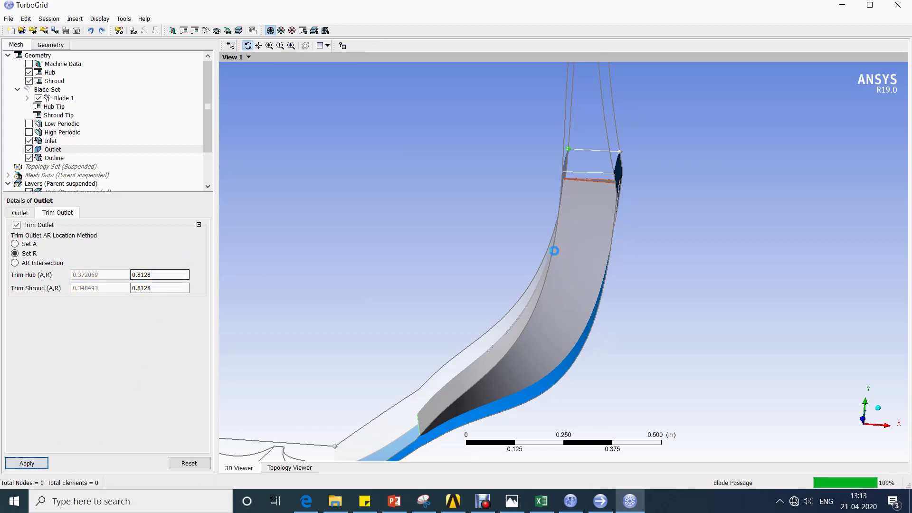
pyautogui.moveTo(535, 236); pyautogui.dragTo(529, 265)
pyautogui.click(22, 214)
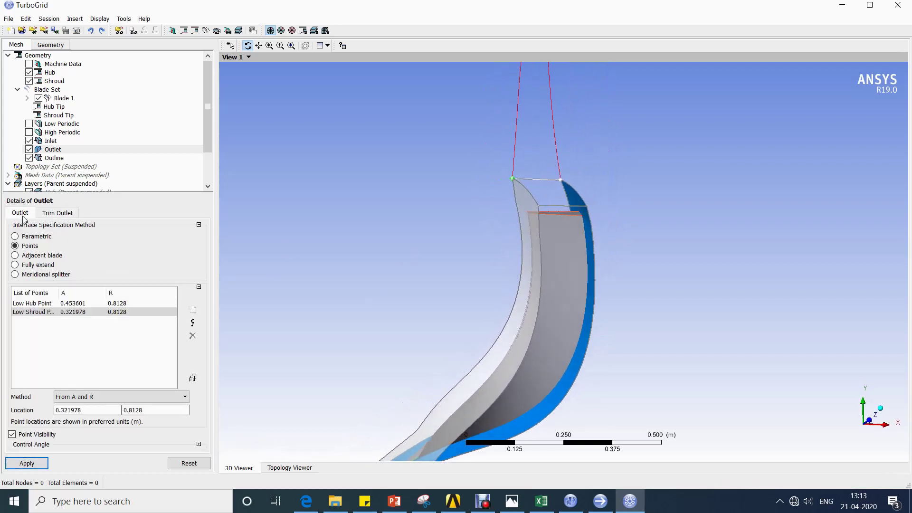
pyautogui.click(58, 213)
# Enable inlet trimming with Set A and apply an axial hub location of -0.20373 after consulting the station data in Profile.xlsx
pyautogui.click(51, 141)
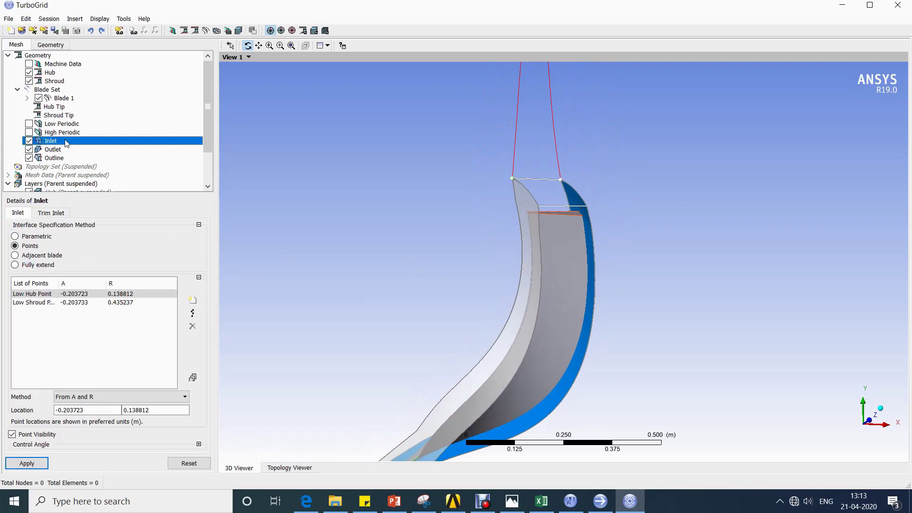
pyautogui.click(51, 213)
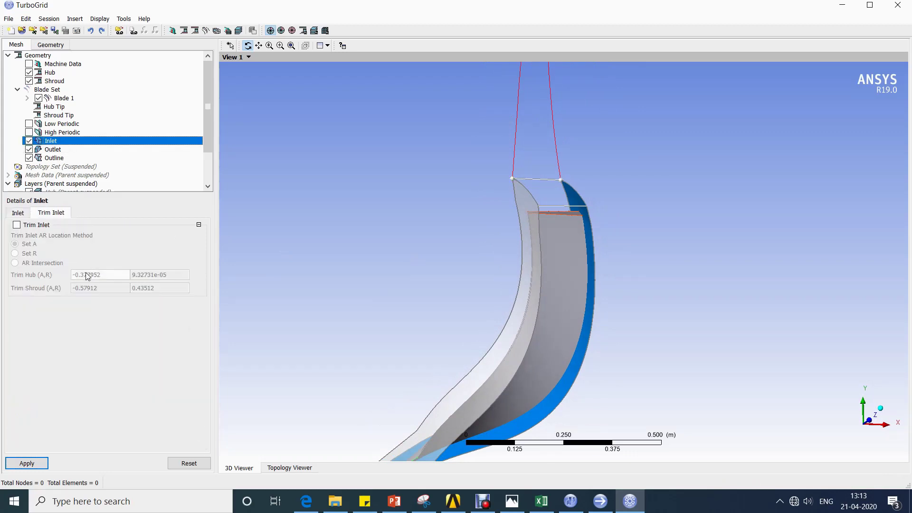
pyautogui.click(17, 225)
pyautogui.click(29, 244)
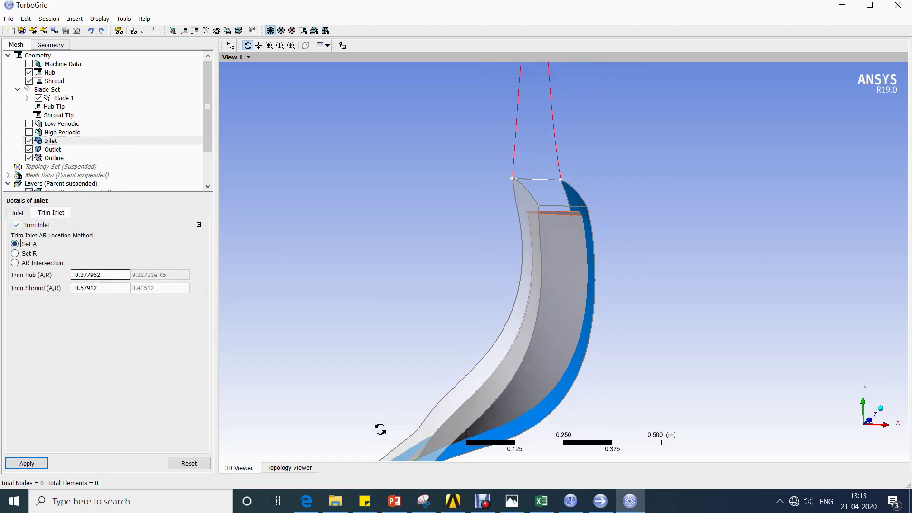
pyautogui.click(546, 507)
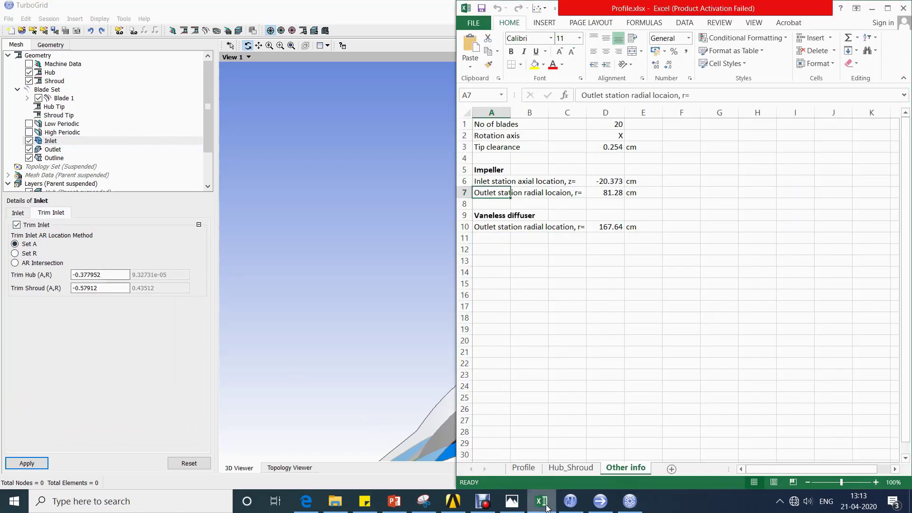
pyautogui.click(547, 507)
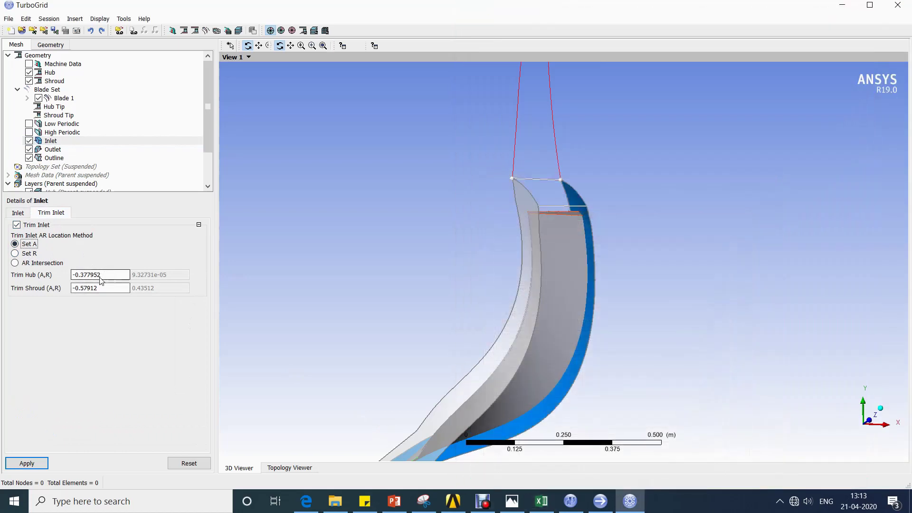
pyautogui.moveTo(101, 275); pyautogui.dragTo(83, 280)
pyautogui.write('20373')
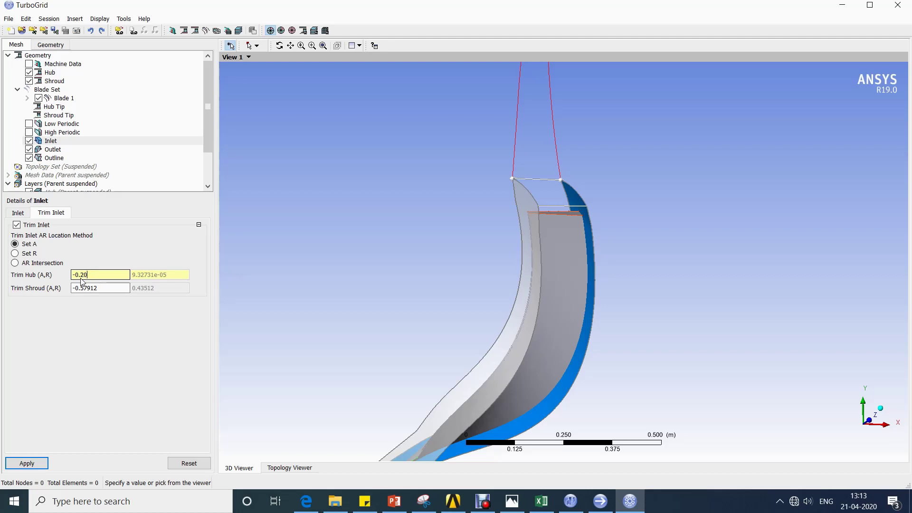
pyautogui.click(32, 466)
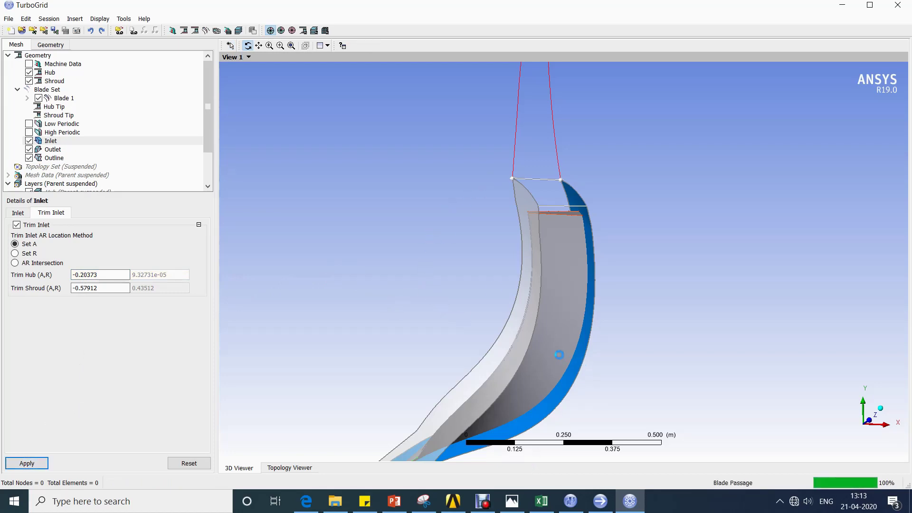
# Set the inlet's trim shroud axial location to -0.20373 and apply it
pyautogui.moveTo(560, 312); pyautogui.dragTo(526, 315)
pyautogui.doubleClick(89, 284)
pyautogui.write('-0.20373')
pyautogui.click(34, 464)
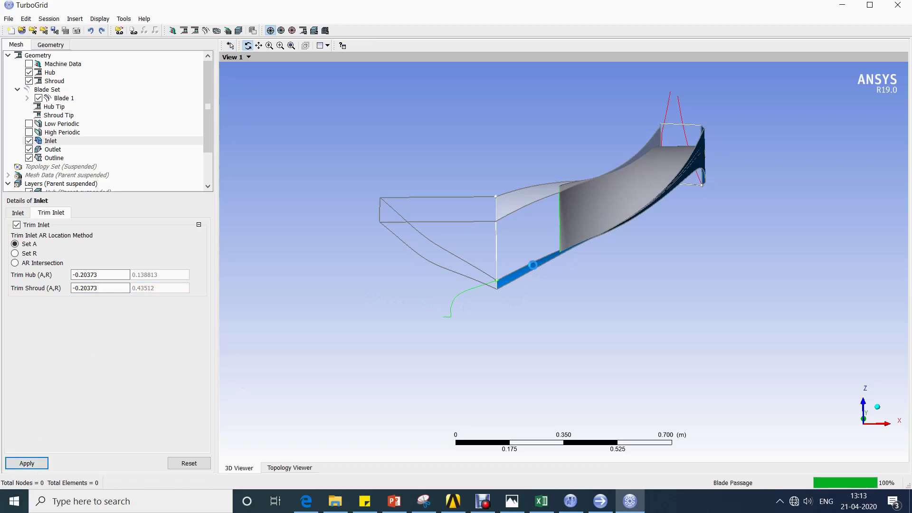
# Inspect the trimmed blade passage and compare the inlet's hub and shroud point coordinates with the trim values
pyautogui.scroll(2, 532, 265)
pyautogui.scroll(2, 532, 228)
pyautogui.moveTo(532, 228); pyautogui.dragTo(521, 265)
pyautogui.click(27, 214)
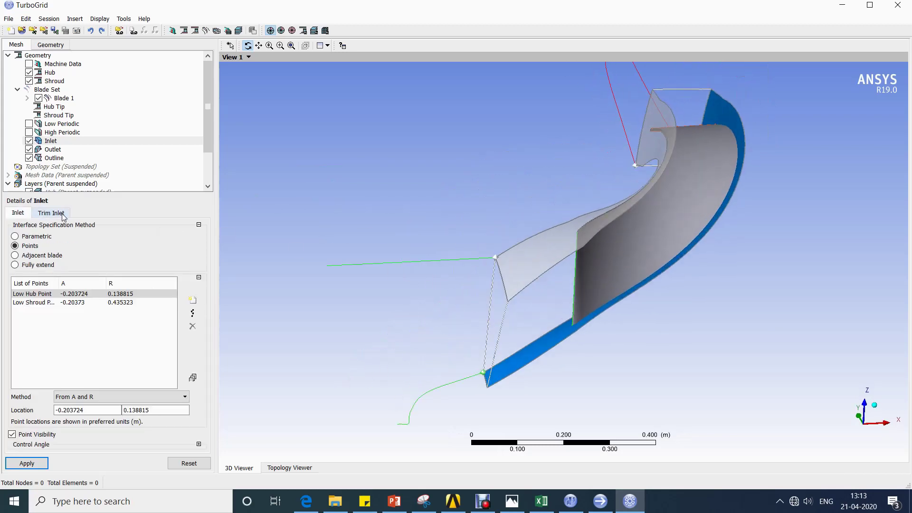
pyautogui.click(54, 213)
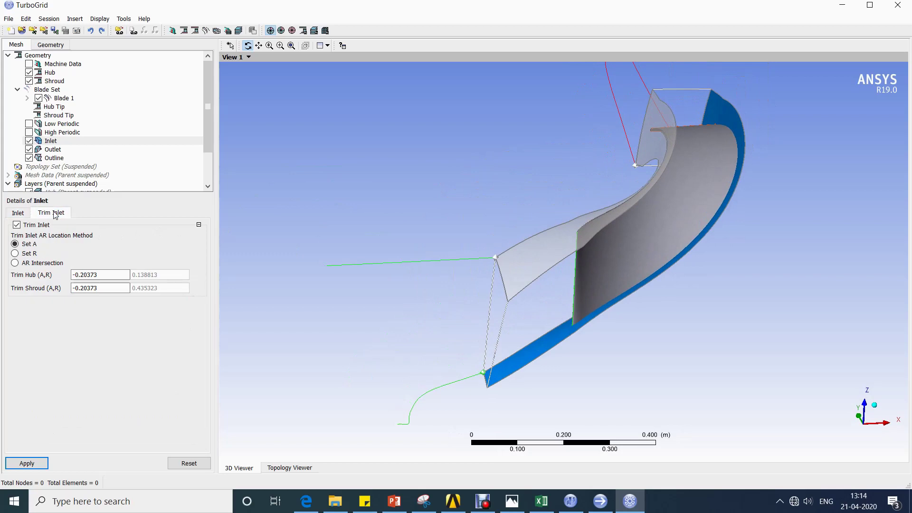
pyautogui.moveTo(513, 267); pyautogui.dragTo(559, 276)
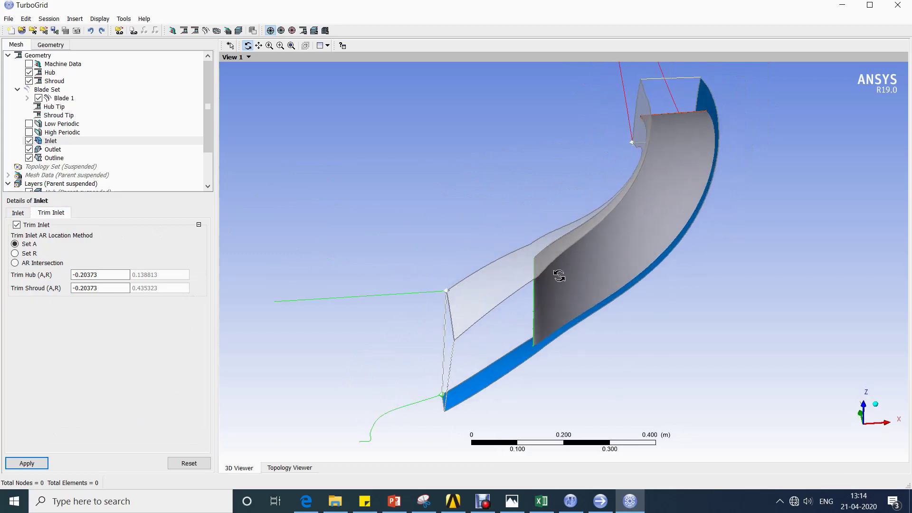
# Define the shroud tip clearance as a Normal Distance of 0.254 cm, taken from Profile.xlsx, and apply it
pyautogui.click(92, 116)
pyautogui.click(83, 238)
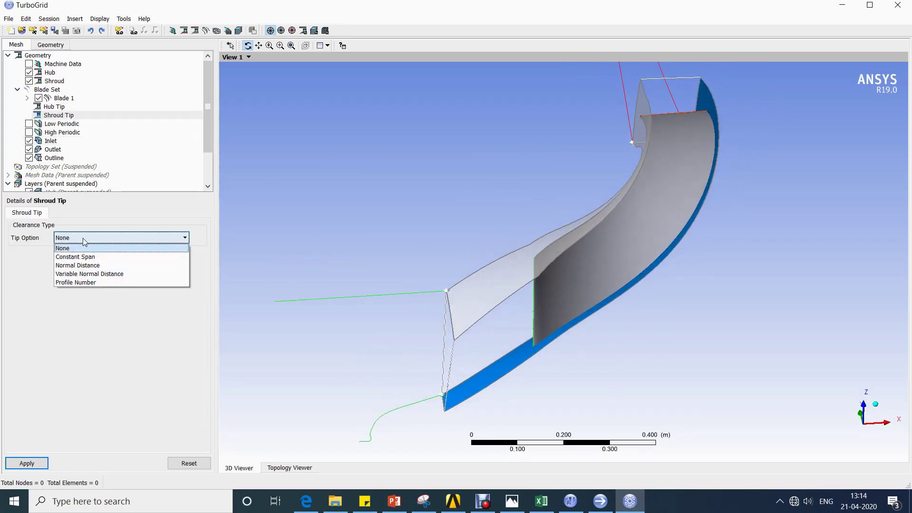
pyautogui.click(95, 266)
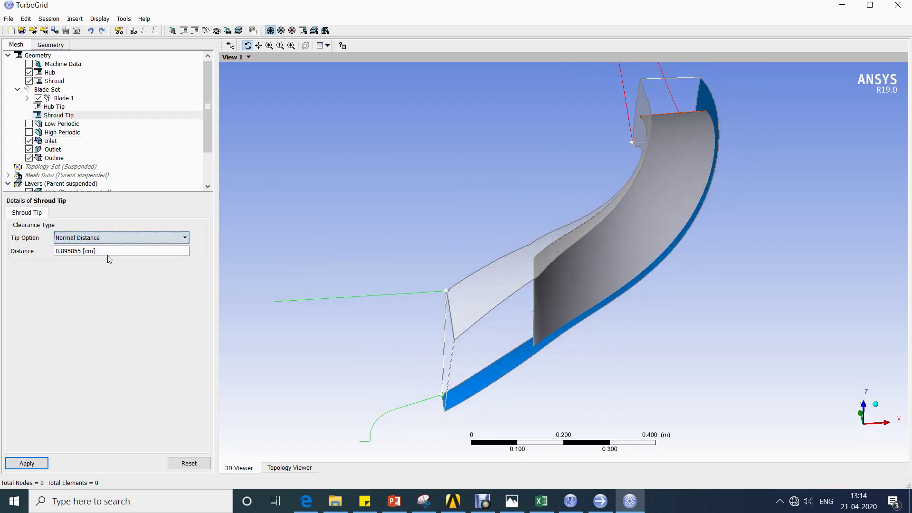
pyautogui.click(547, 504)
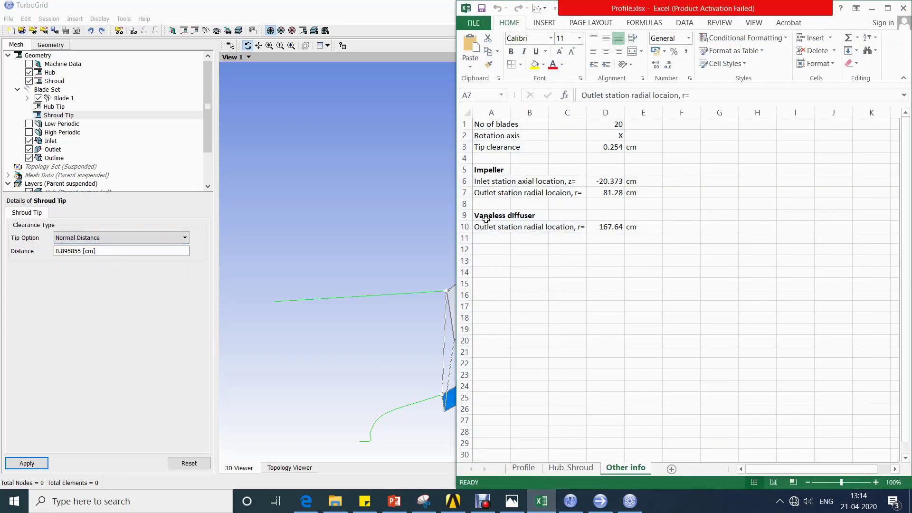
pyautogui.click(127, 252)
pyautogui.write('0')
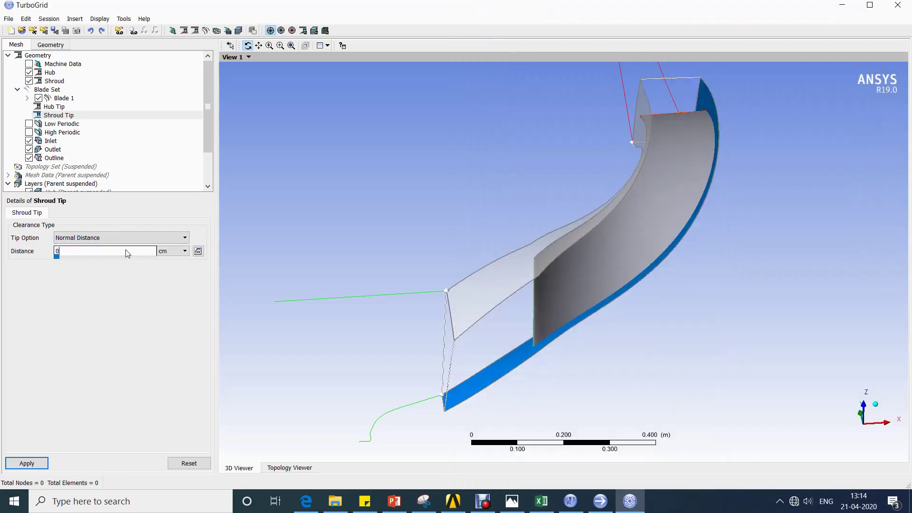
pyautogui.write('.254')
pyautogui.click(27, 463)
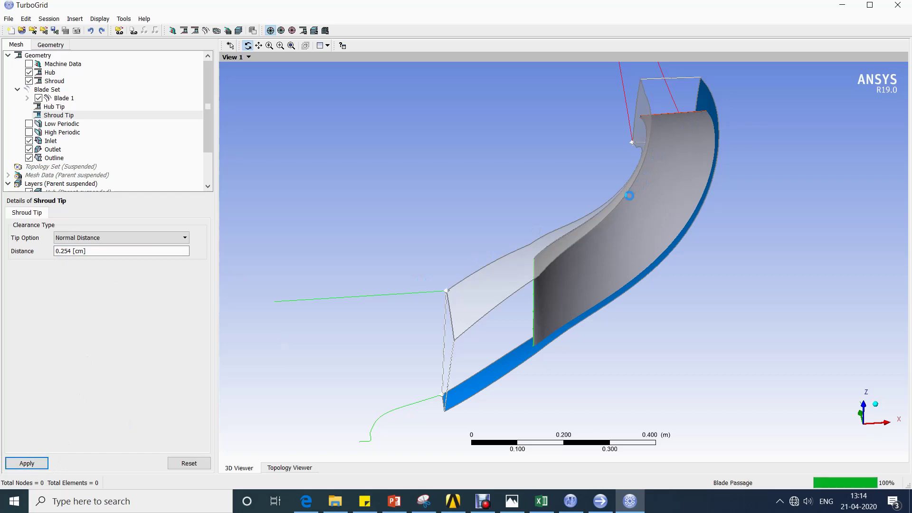
pyautogui.moveTo(629, 196); pyautogui.dragTo(637, 266)
# Resume object updates for the suspended Topology Set, and hide the shroud, hub, inlet and outlet geometry to expose the mesh layers
pyautogui.rightClick(111, 167)
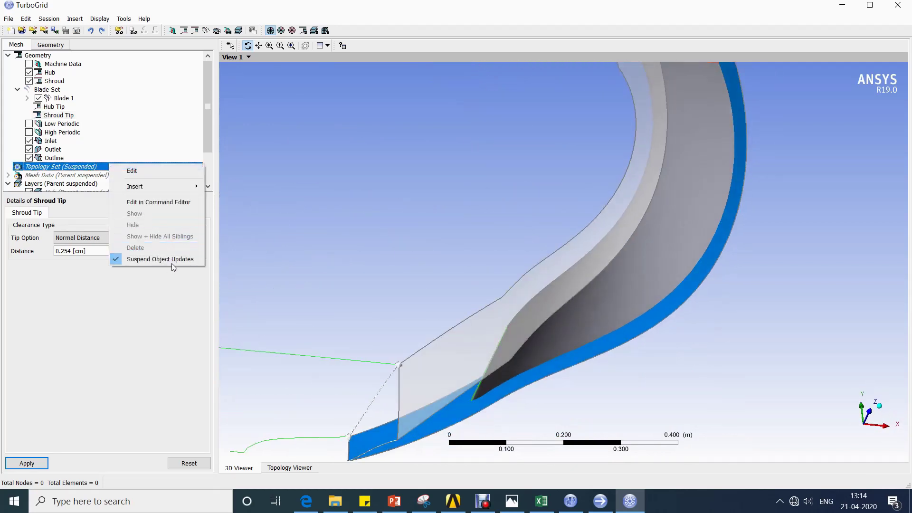
pyautogui.click(157, 258)
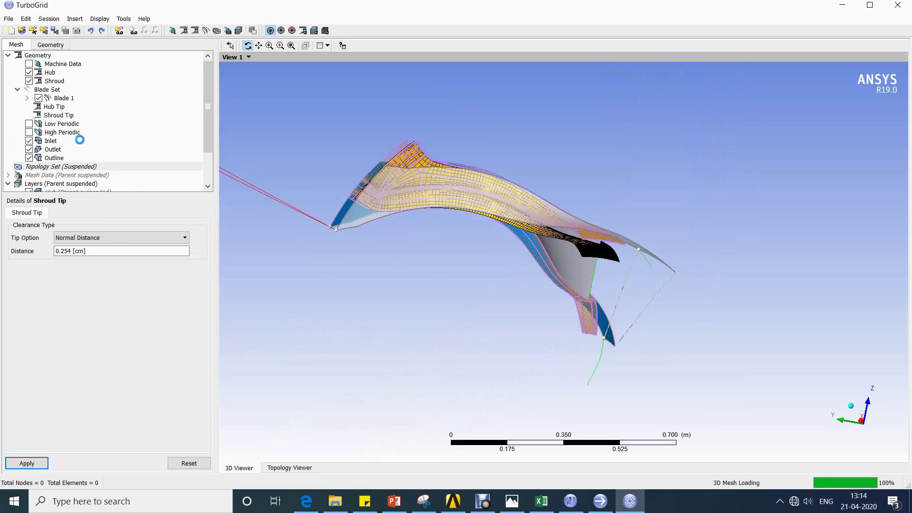
pyautogui.click(29, 81)
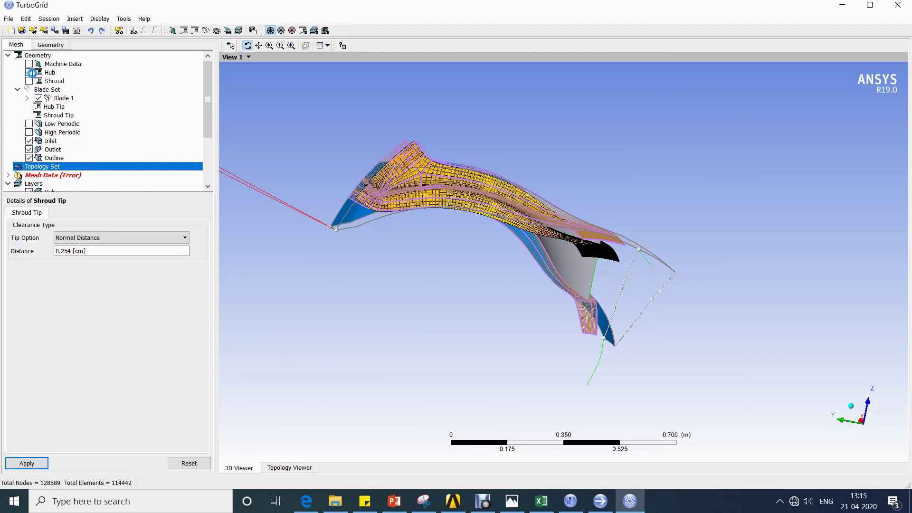
pyautogui.click(29, 73)
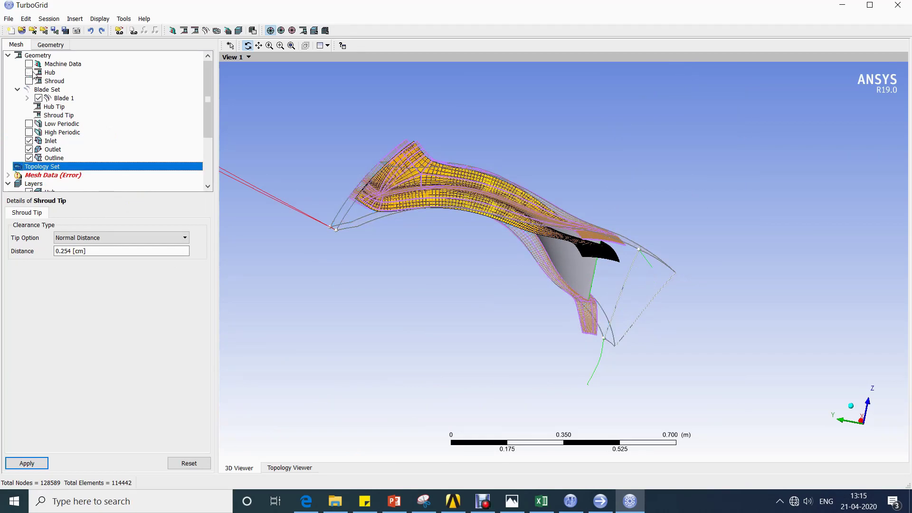
pyautogui.click(29, 140)
pyautogui.moveTo(641, 247); pyautogui.dragTo(562, 277)
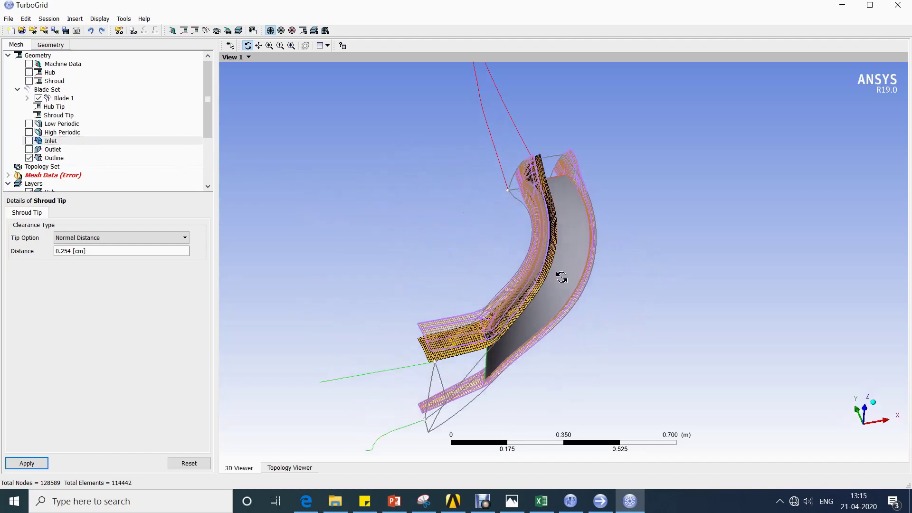
# Hide the Shroud Tip layer to view the hub layer mesh, and open the 3D Mesh details
pyautogui.scroll(-3, 86, 157)
pyautogui.click(29, 158)
pyautogui.moveTo(524, 298); pyautogui.dragTo(445, 241)
pyautogui.click(46, 167)
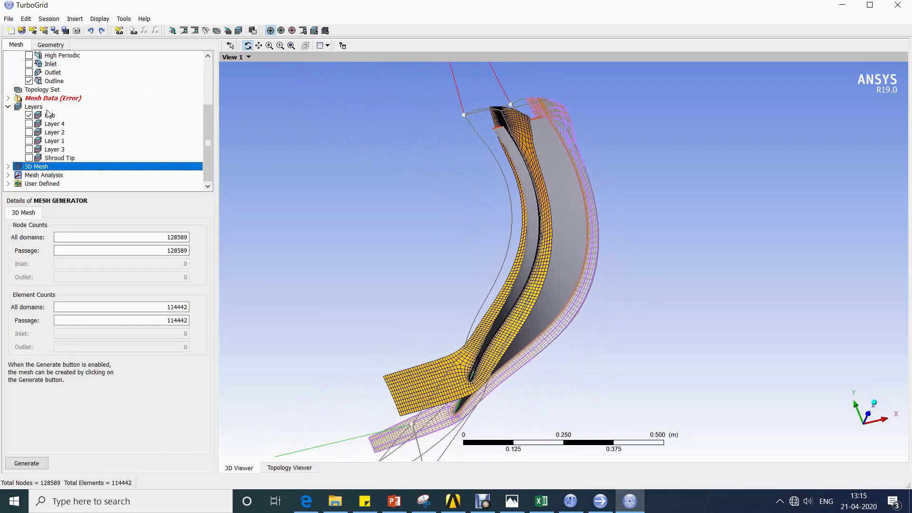
# In Mesh Data, disable Target Maximum Expansion Rate and set the near-wall element size method to y+ with Reynolds number 1.5e+06
pyautogui.click(56, 90)
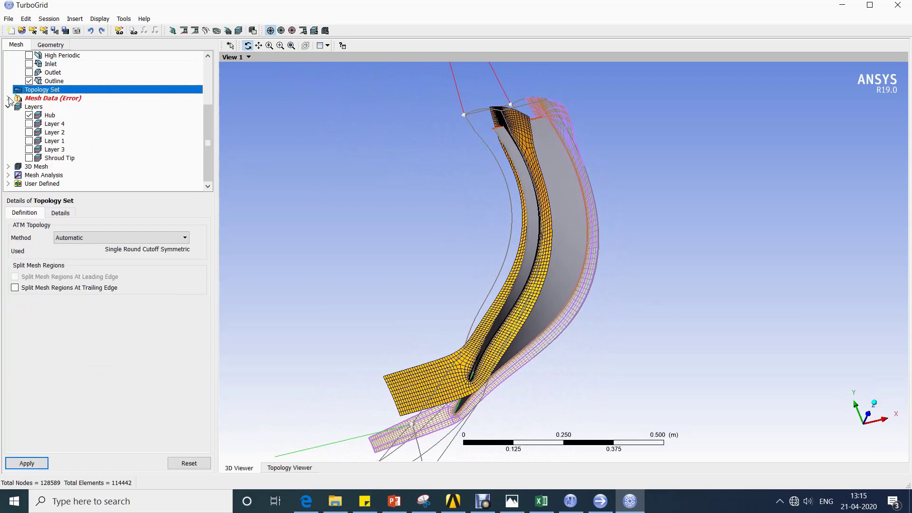
pyautogui.click(8, 99)
pyautogui.click(56, 99)
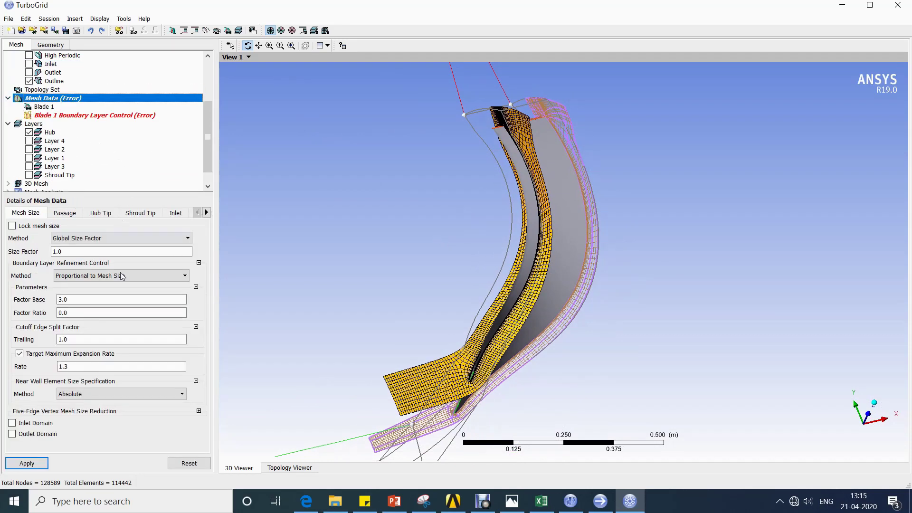
pyautogui.click(79, 354)
pyautogui.click(83, 375)
pyautogui.click(79, 392)
pyautogui.click(66, 390)
pyautogui.write('.5e+06')
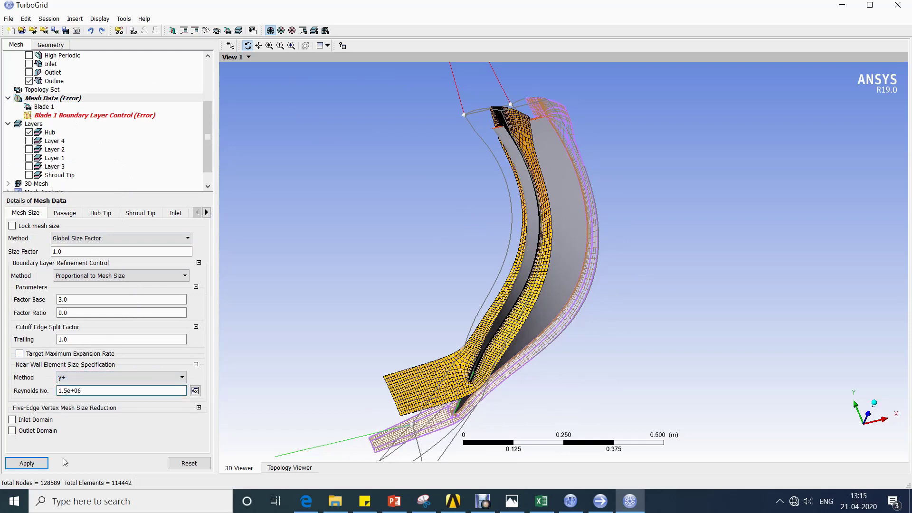
pyautogui.click(85, 276)
pyautogui.click(90, 286)
pyautogui.click(95, 276)
pyautogui.click(90, 294)
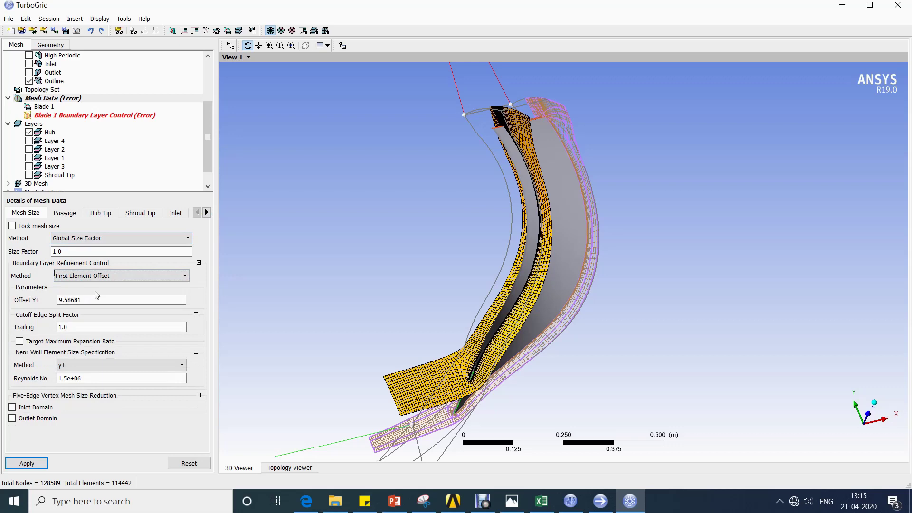
pyautogui.click(94, 275)
pyautogui.click(91, 285)
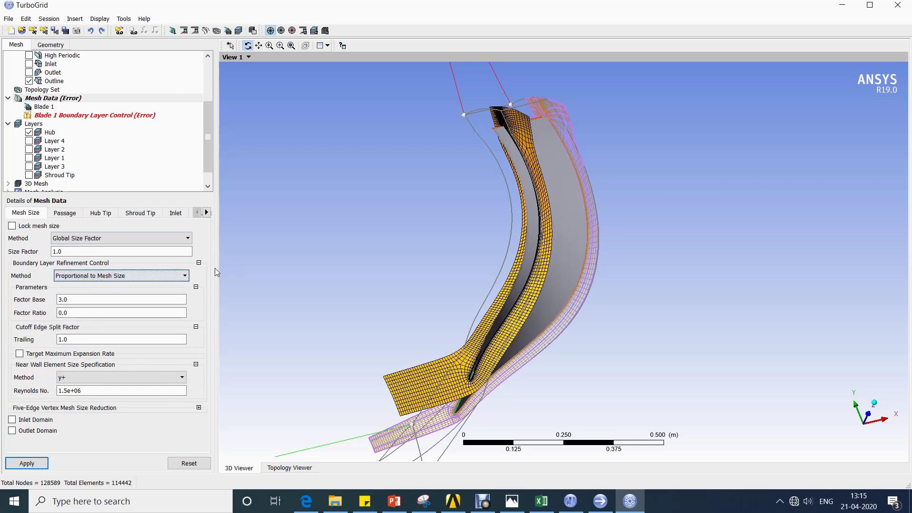
# Apply the mesh size settings, and define the passage's spanwise distribution by Element Count and Size with 30 elements and 10 constant elements
pyautogui.click(27, 463)
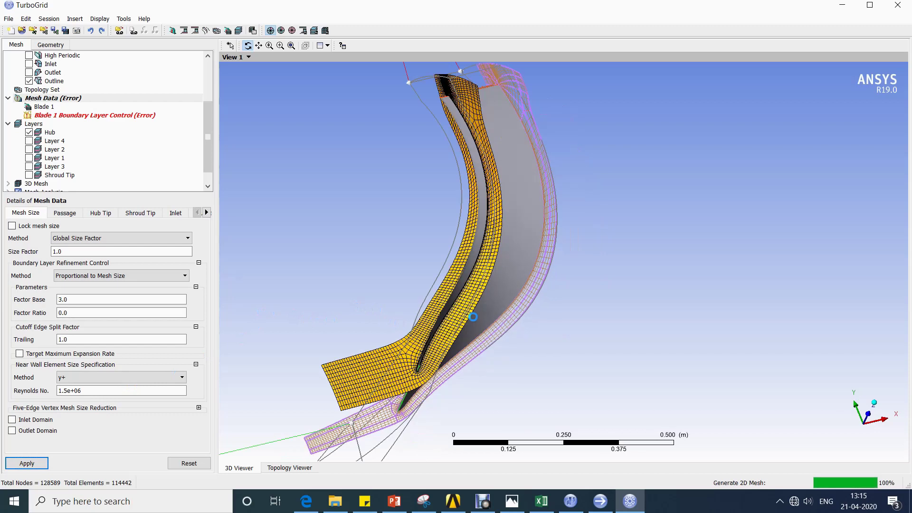
pyautogui.click(71, 214)
pyautogui.click(90, 238)
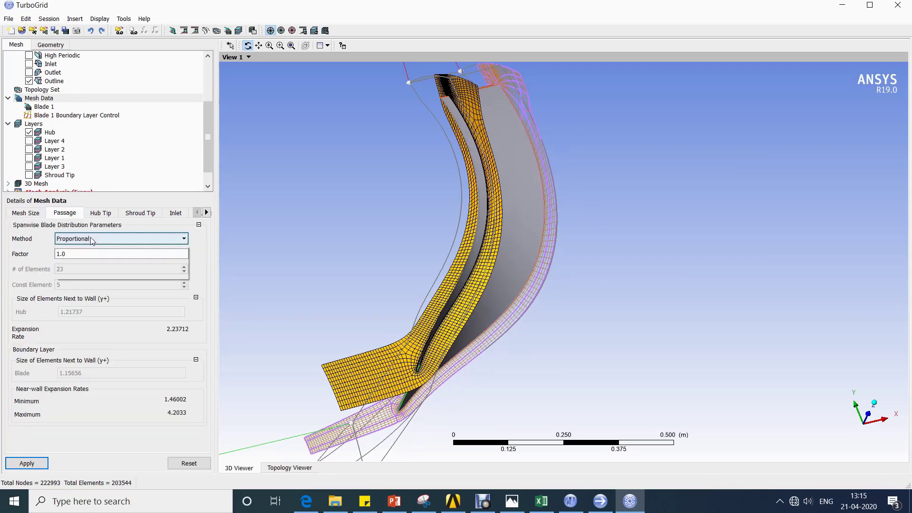
pyautogui.click(92, 256)
pyautogui.moveTo(78, 254); pyautogui.dragTo(8, 258)
pyautogui.write('30')
pyautogui.moveTo(60, 269); pyautogui.dragTo(34, 267)
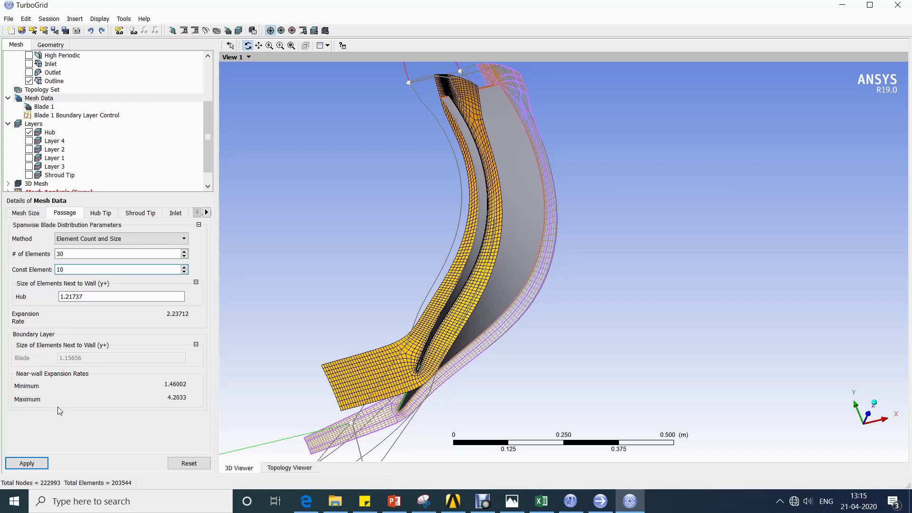
pyautogui.click(28, 468)
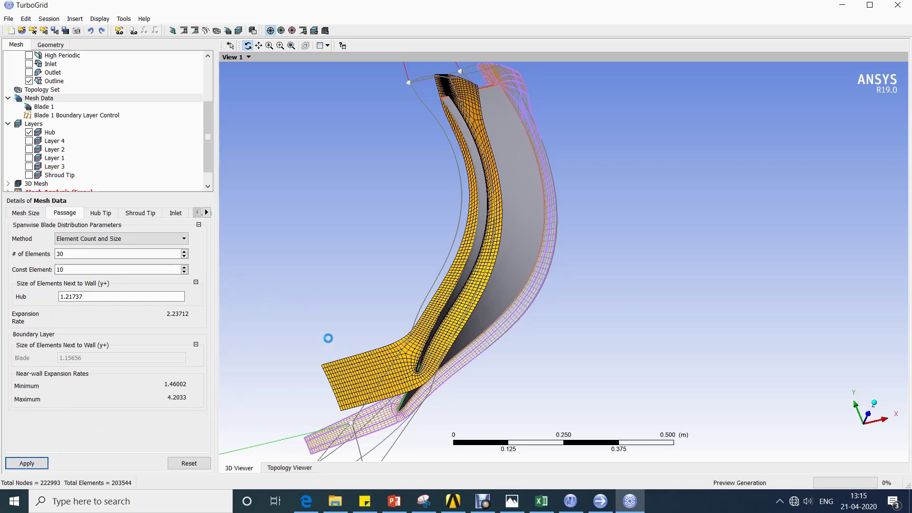
pyautogui.moveTo(328, 337); pyautogui.dragTo(401, 296)
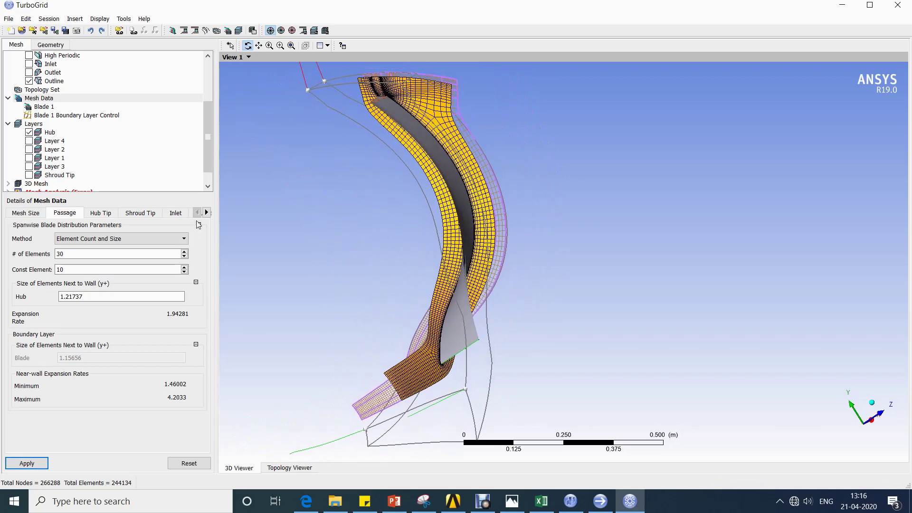
pyautogui.click(140, 213)
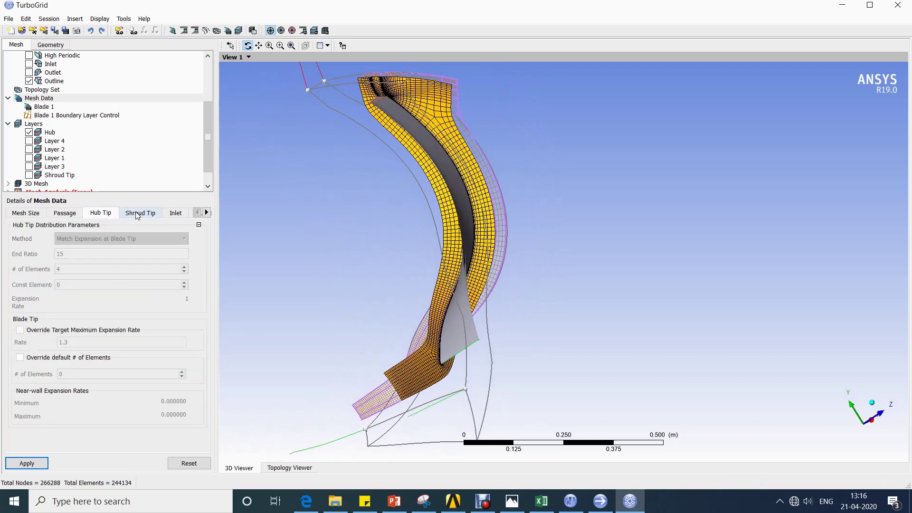
pyautogui.click(177, 213)
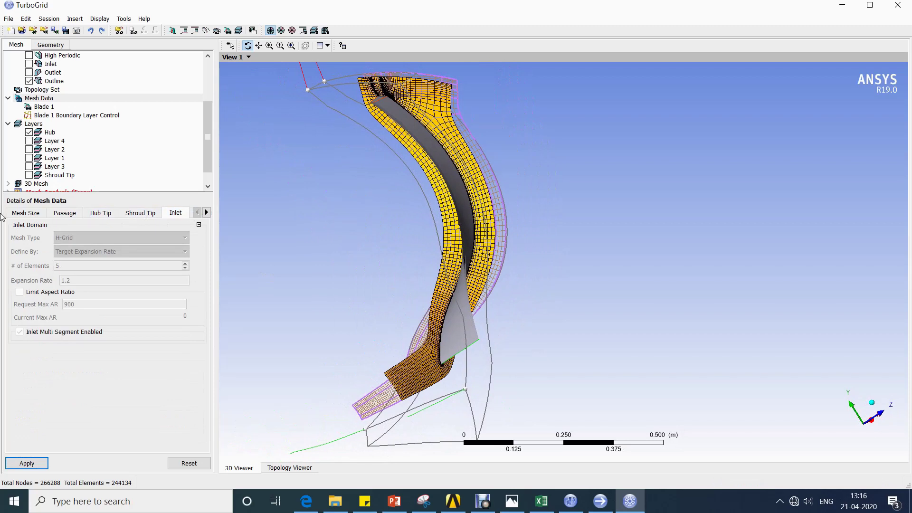
pyautogui.click(16, 214)
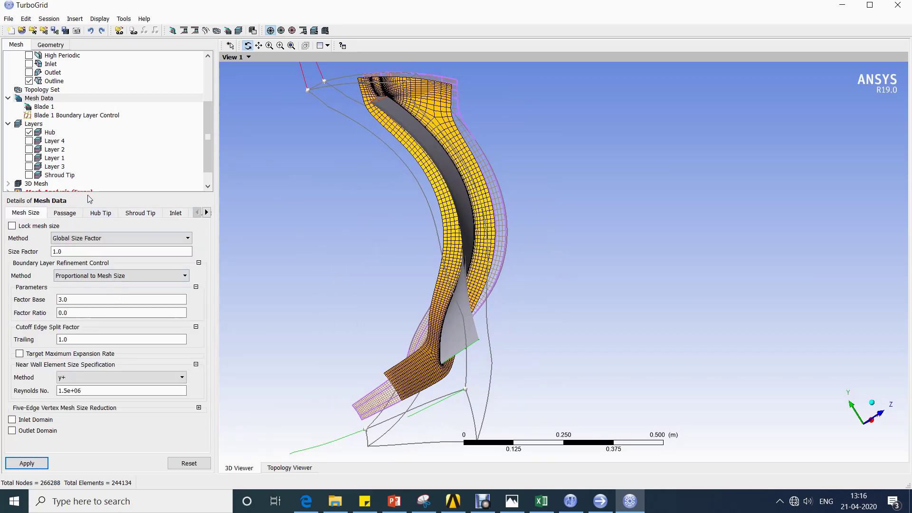
# Create the 3D mesh from the Mesh Data and review its Mesh Statistics
pyautogui.rightClick(57, 100)
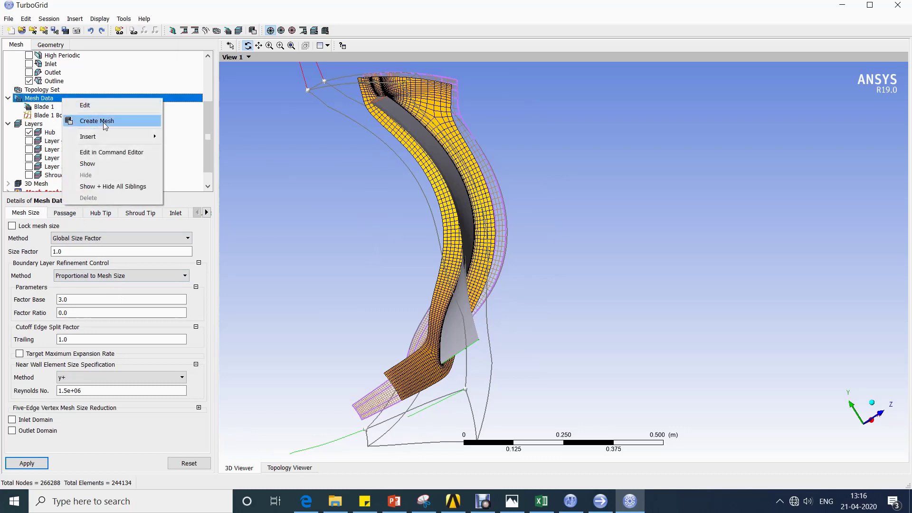
pyautogui.click(104, 122)
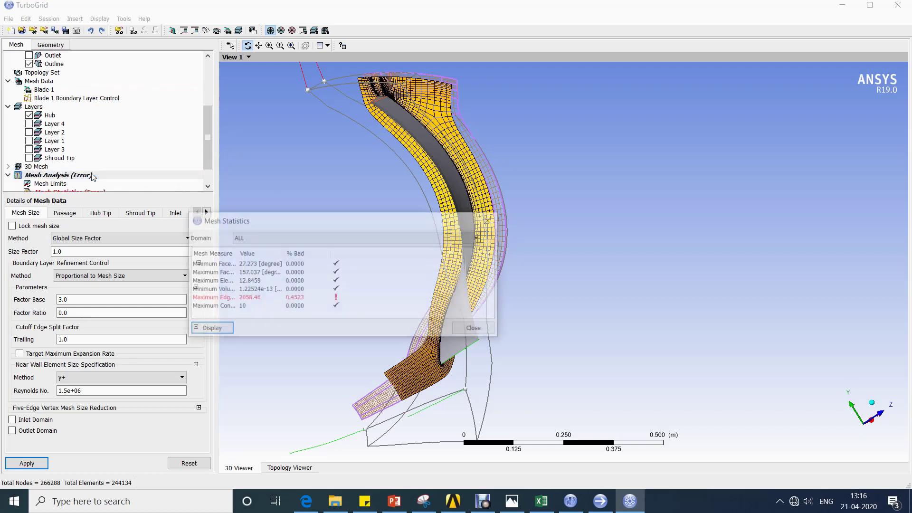
pyautogui.moveTo(270, 220); pyautogui.dragTo(210, 244)
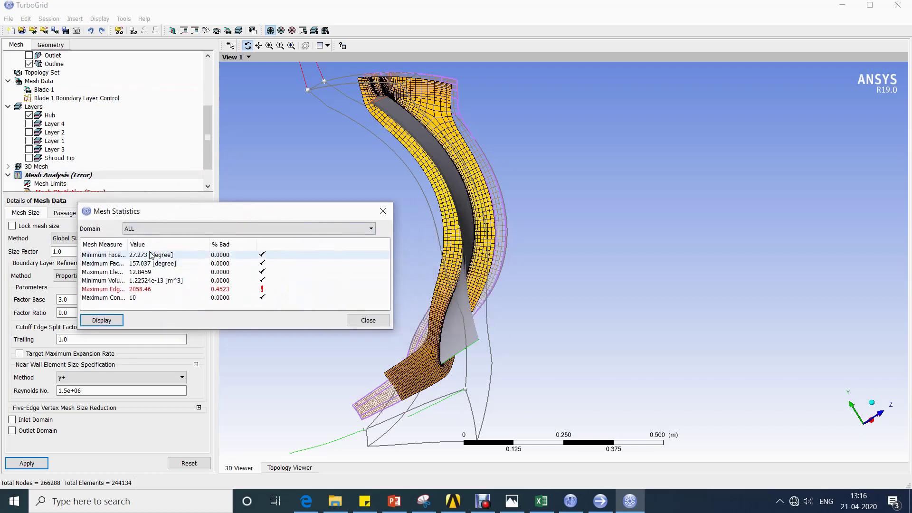
pyautogui.click(383, 211)
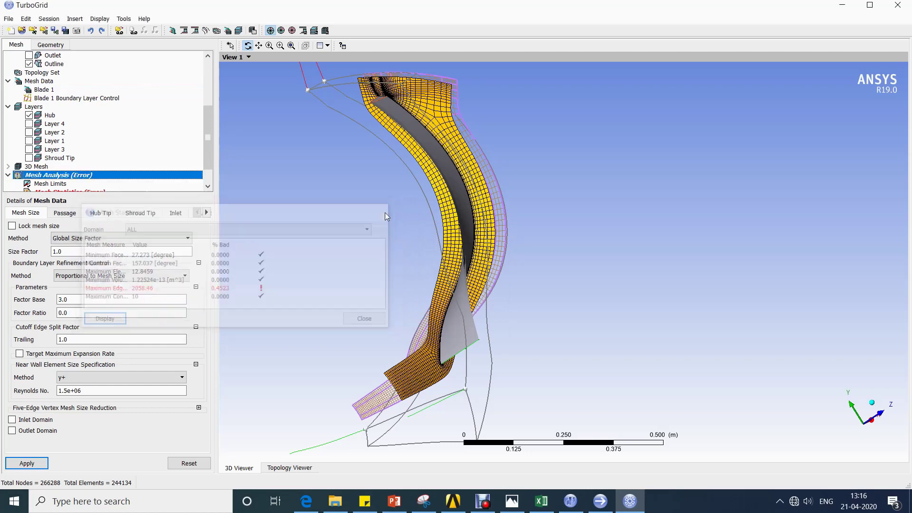
# Save the project state as Impeller.tst, overwriting the existing file in the Impeller folder
pyautogui.click(8, 18)
pyautogui.click(33, 94)
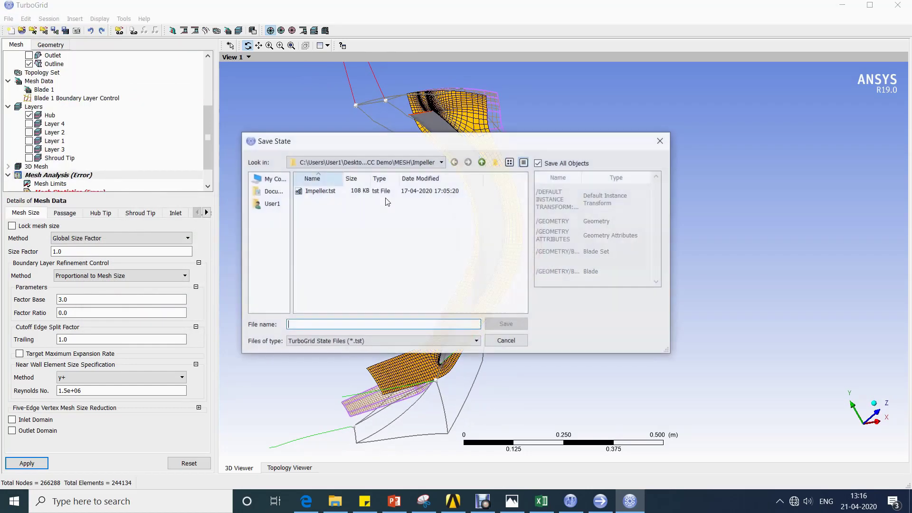
pyautogui.click(322, 197)
pyautogui.click(497, 323)
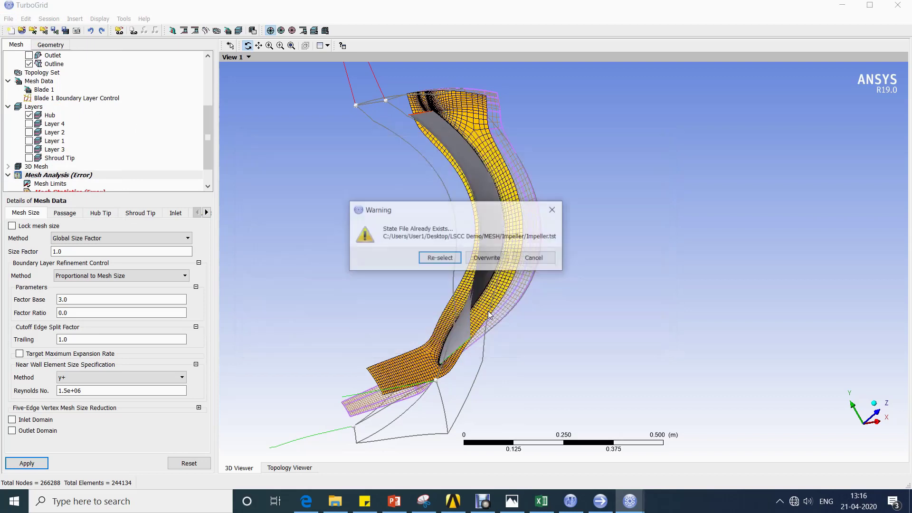
pyautogui.click(487, 258)
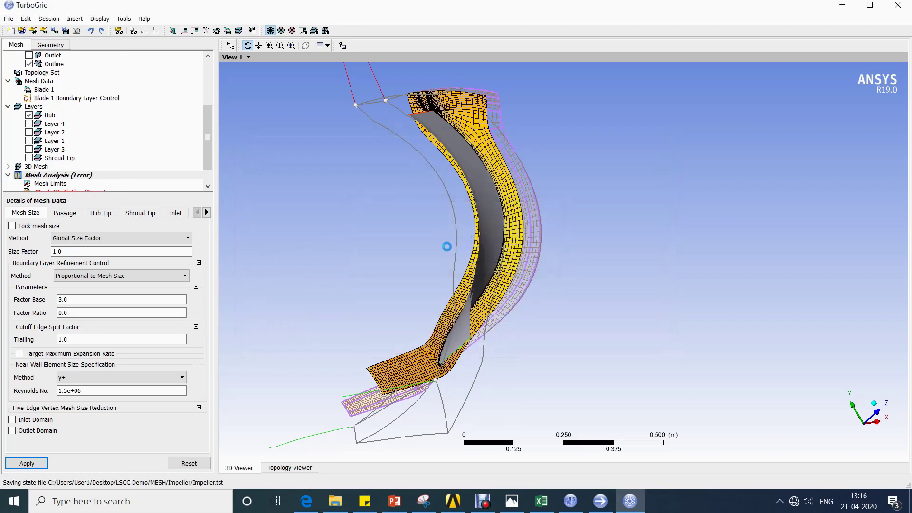
# Save the mesh as Impeller_LSCC in ANSYS CFX format, combined in one domain, with metres as export units
pyautogui.click(9, 22)
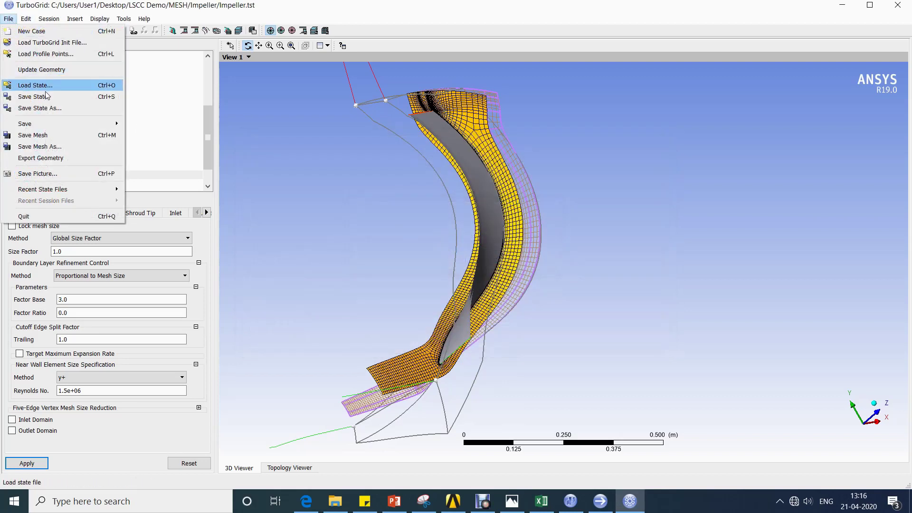
pyautogui.click(78, 142)
pyautogui.write('Impeller')
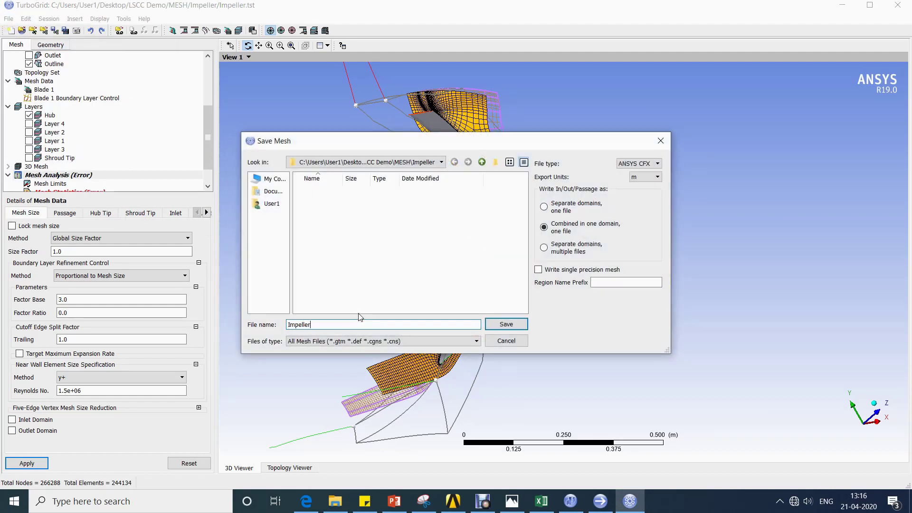
pyautogui.write('_LSCC')
pyautogui.press('Return')
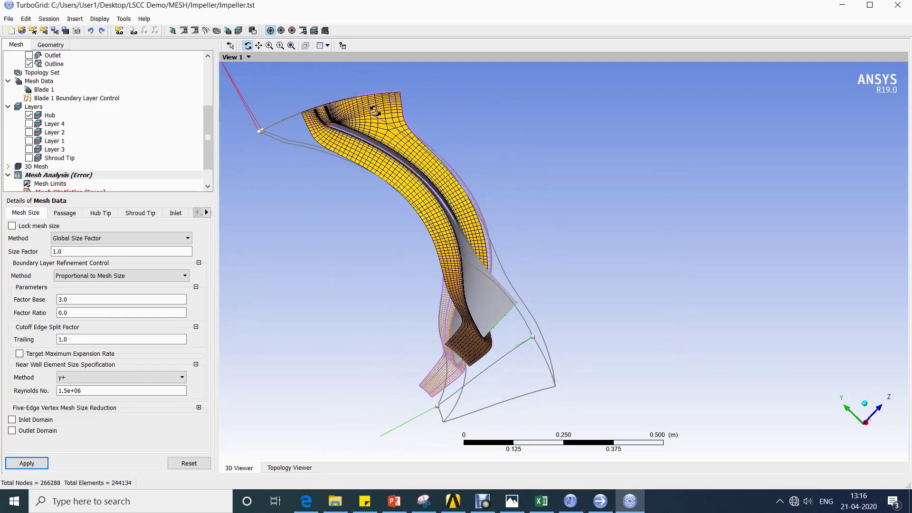
# Display all blade passages of the full impeller wheel and toggle the 3D Mesh's Show Mesh display
pyautogui.click(293, 32)
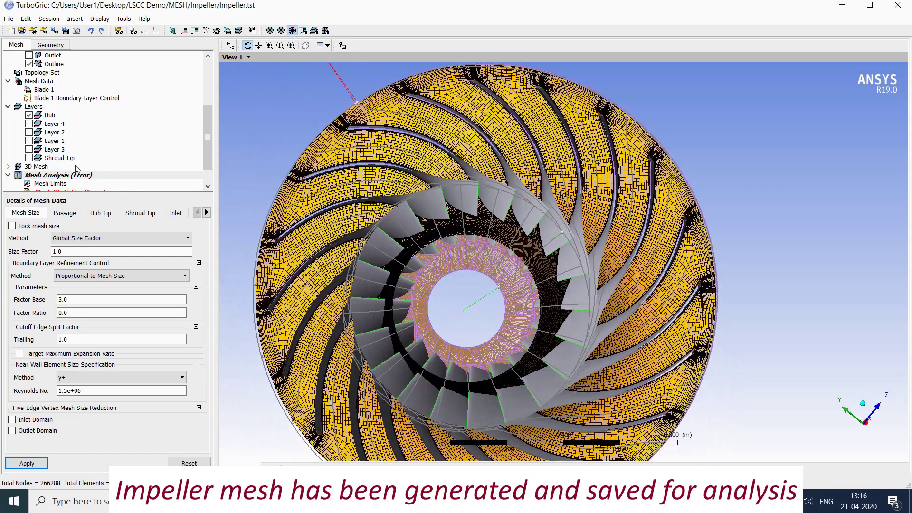
pyautogui.scroll(-1, 76, 169)
pyautogui.click(29, 150)
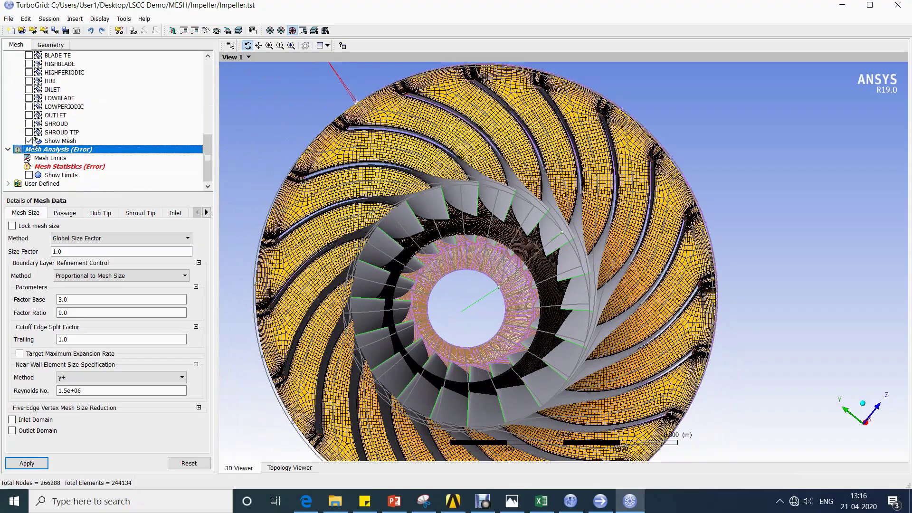
pyautogui.click(29, 140)
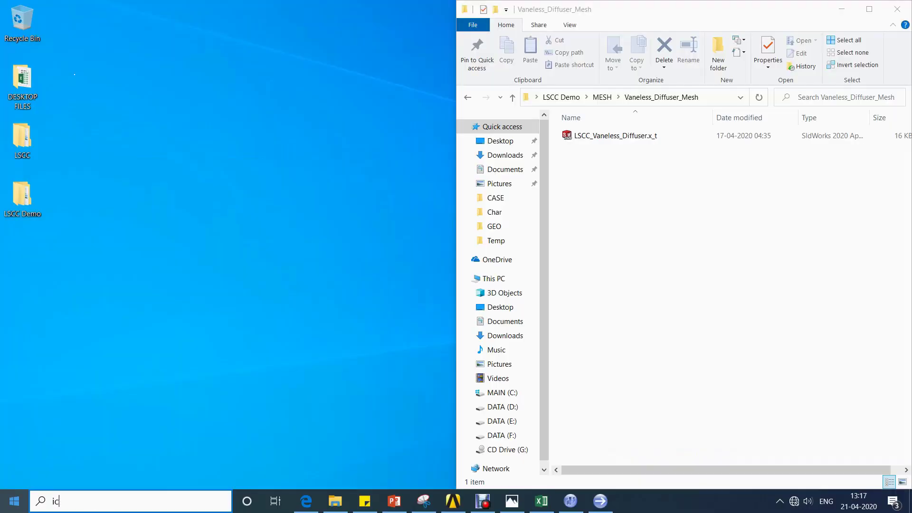
# Launch ICEM CFD 19.0 and dock its window beside the Vaneless_Diffuser_Mesh folder
pyautogui.write('em')
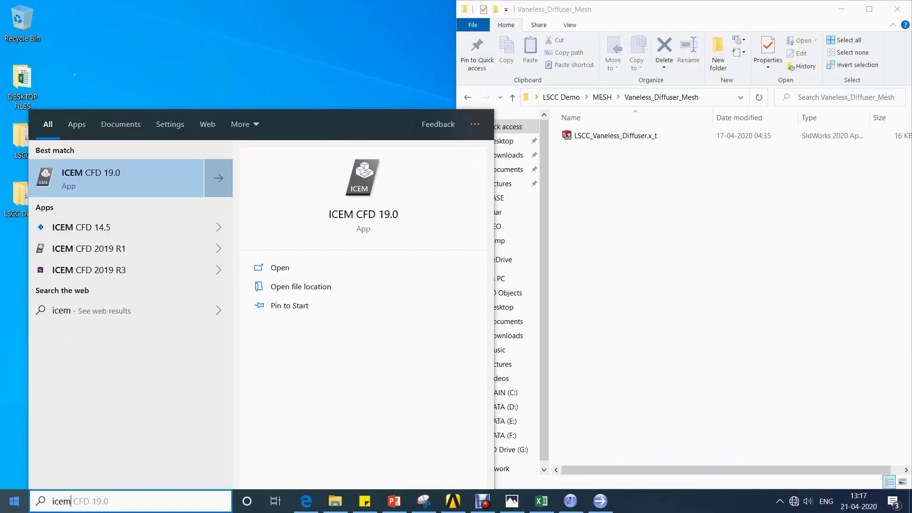
pyautogui.press('Down')
pyautogui.press('Return')
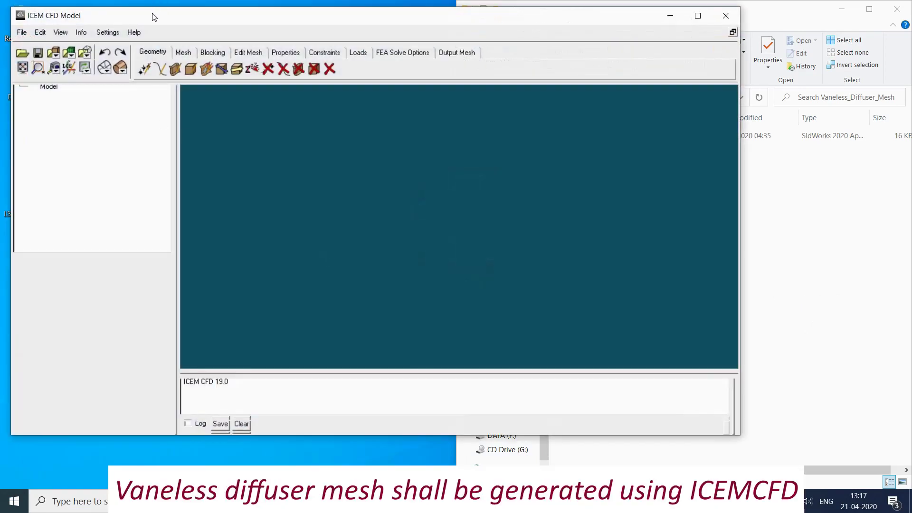
pyautogui.press('super+Left')
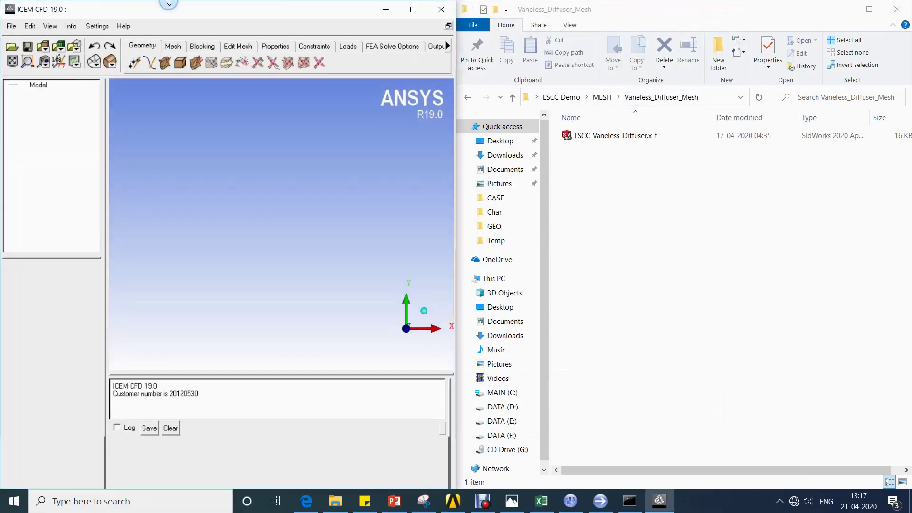
# Save the new ICEM CFD project as Vaneless_Diffuser in the LSCC Demo\MESH\Vaneless_Diffuser_Mesh folder
pyautogui.click(11, 26)
pyautogui.click(40, 72)
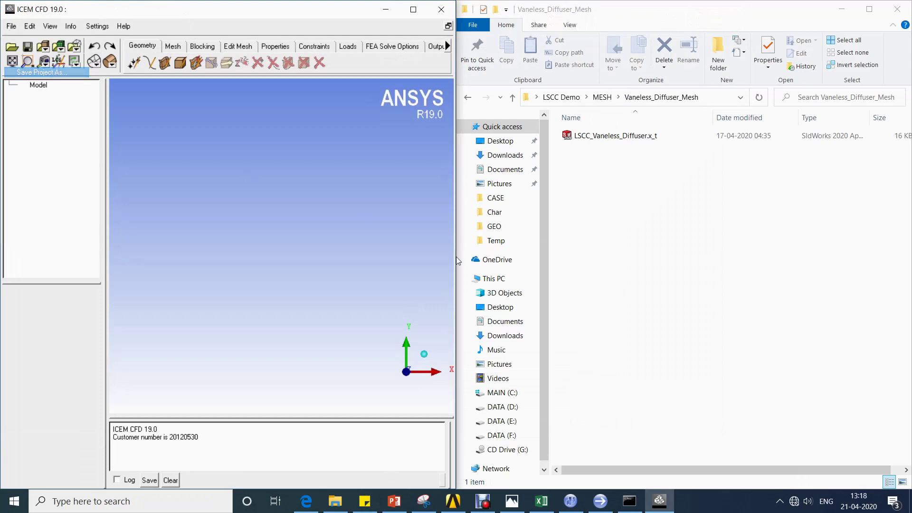
pyautogui.write('C:\\Users\\User1\\Desktop\\LSCC Demo\\MESH\\Vaneless_Diffuser_Mesh')
pyautogui.press('Return')
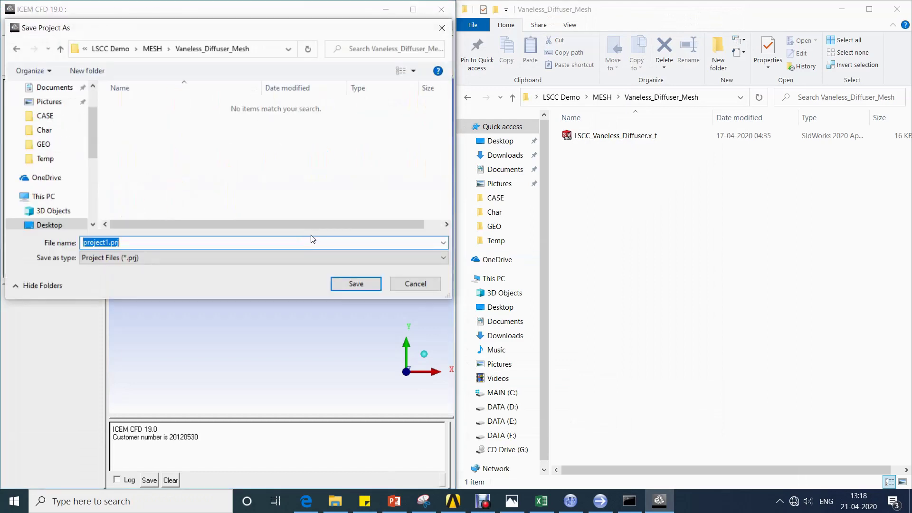
pyautogui.write('Vaneless_Diffuser')
pyautogui.press('Return')
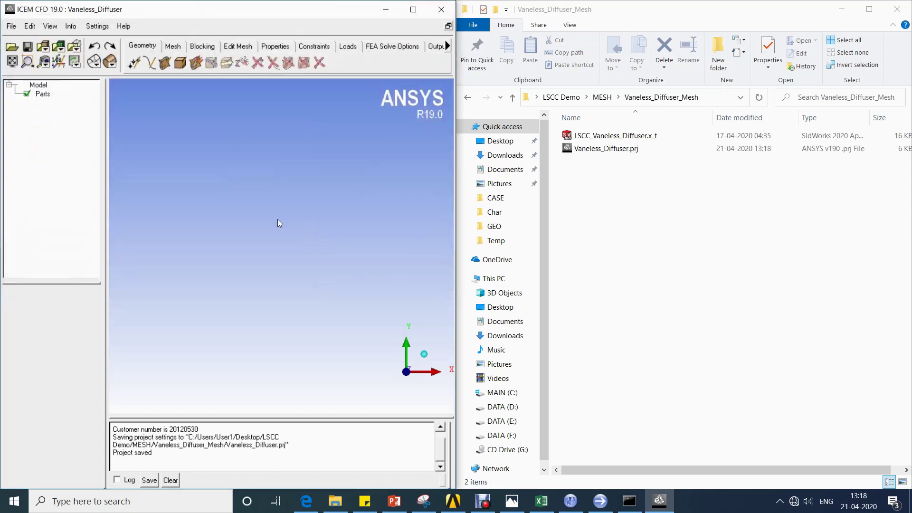
# Select the Parasolid file LSCC_Vaneless_Diffuser.x_t from the Vaneless_Diffuser_Mesh folder as the model to import
pyautogui.click(12, 26)
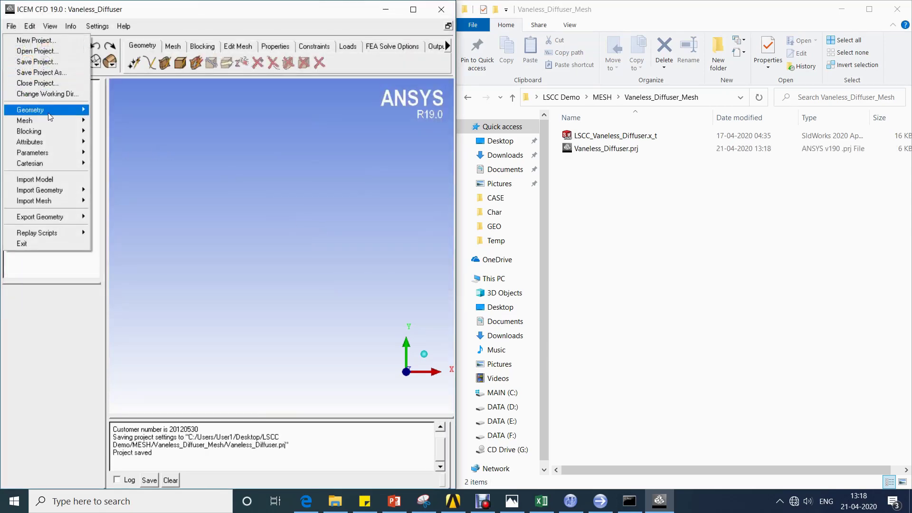
pyautogui.moveTo(52, 114)
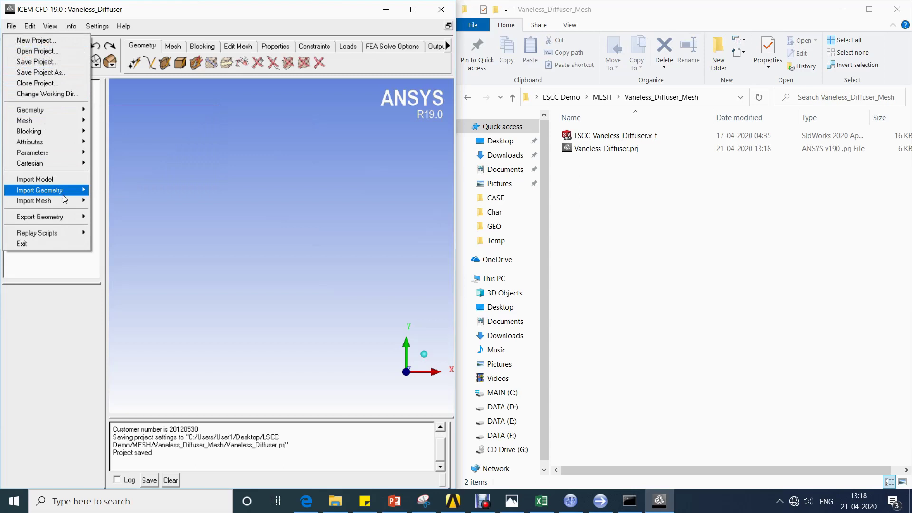
pyautogui.moveTo(65, 190)
pyautogui.moveTo(148, 192)
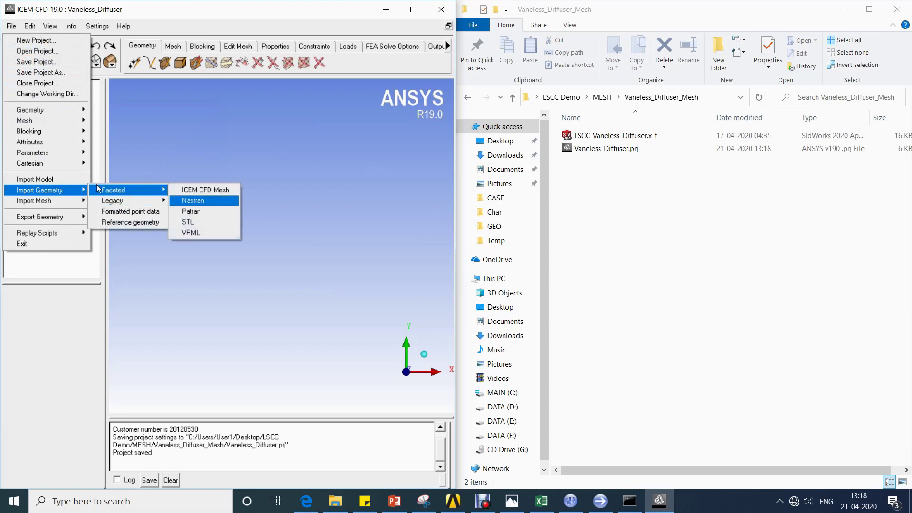
pyautogui.click(71, 179)
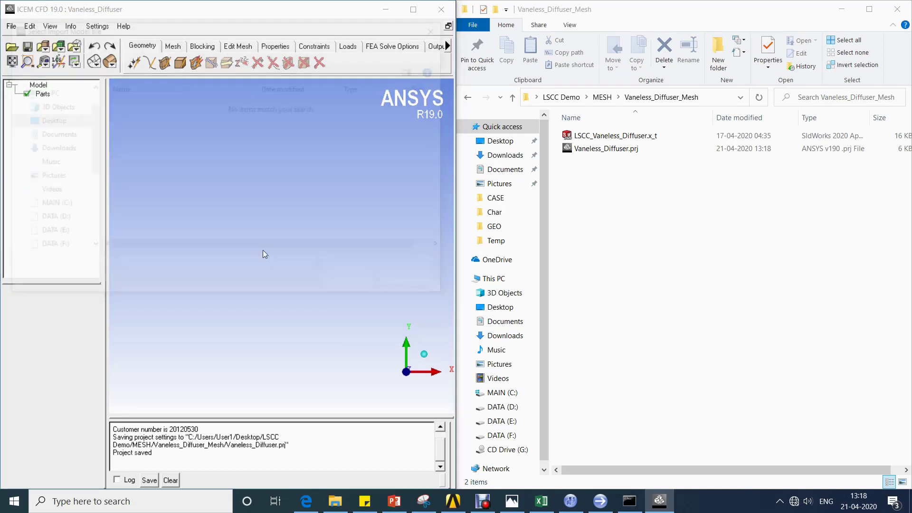
pyautogui.click(373, 267)
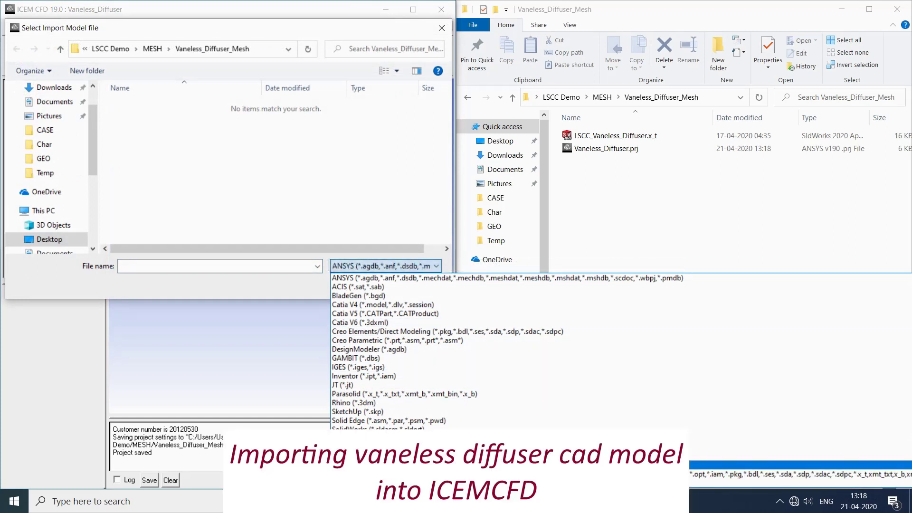
pyautogui.click(380, 394)
pyautogui.doubleClick(162, 104)
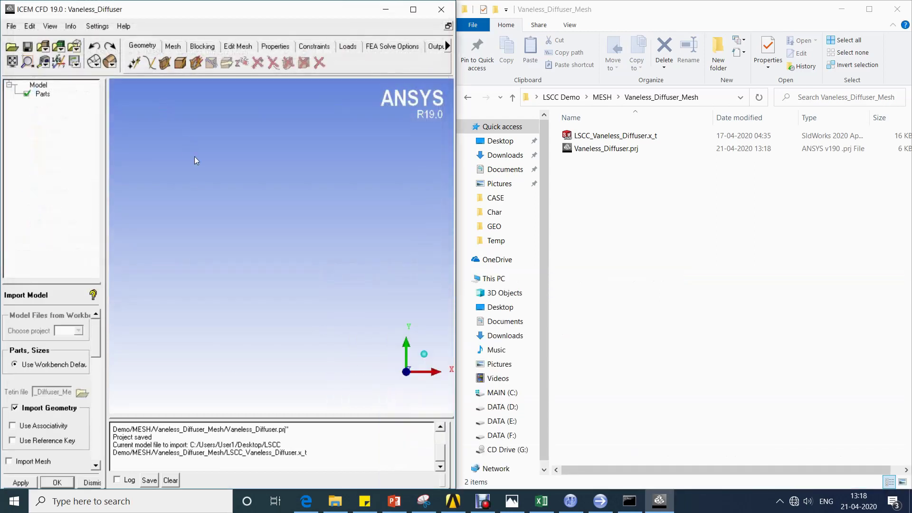
# Import the diffuser model with the default import options and allow the ReaderHost Module network access through the firewall
pyautogui.moveTo(109, 318); pyautogui.dragTo(110, 421)
pyautogui.click(69, 483)
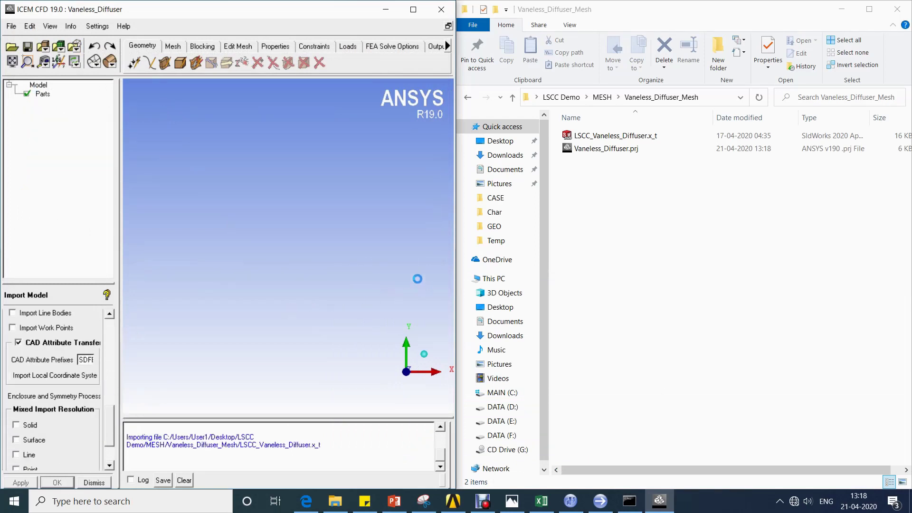
pyautogui.click(522, 355)
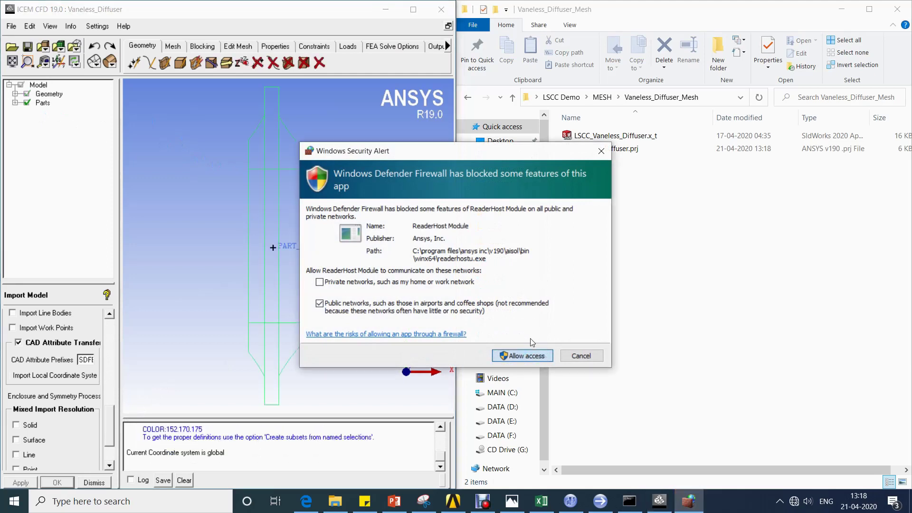
# Maximize the ICEM CFD window, expand the model's Geometry and Parts, and display the diffuser surfaces as shaded solids
pyautogui.moveTo(294, 204); pyautogui.dragTo(315, 278)
pyautogui.click(413, 10)
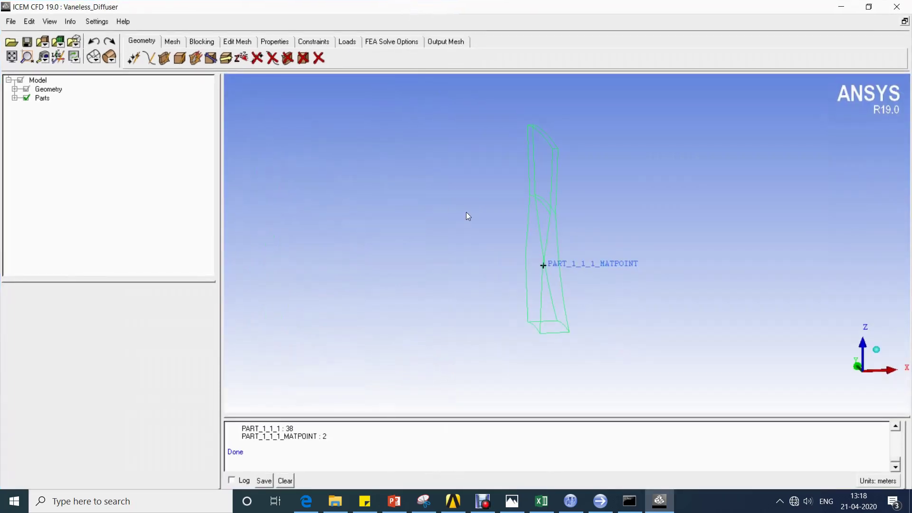
pyautogui.click(14, 98)
pyautogui.click(14, 89)
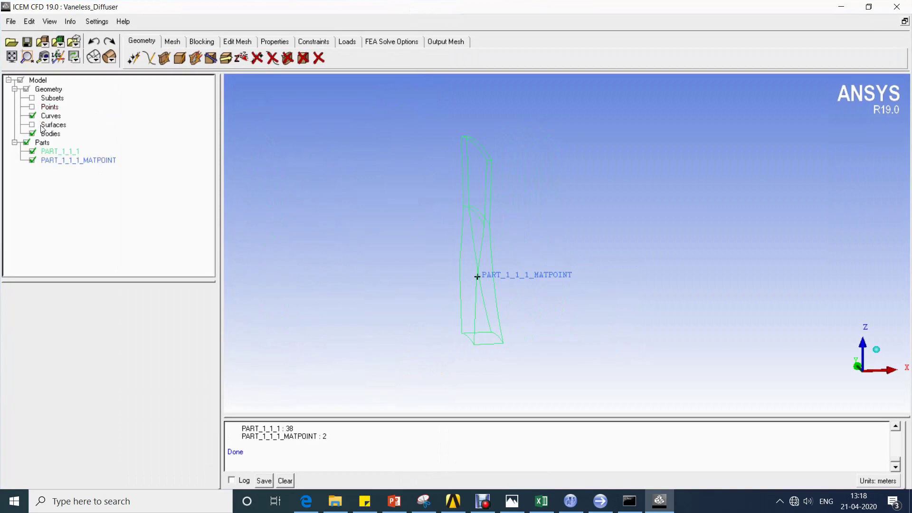
pyautogui.click(33, 124)
pyautogui.rightClick(56, 127)
pyautogui.click(77, 191)
pyautogui.click(111, 62)
pyautogui.click(116, 99)
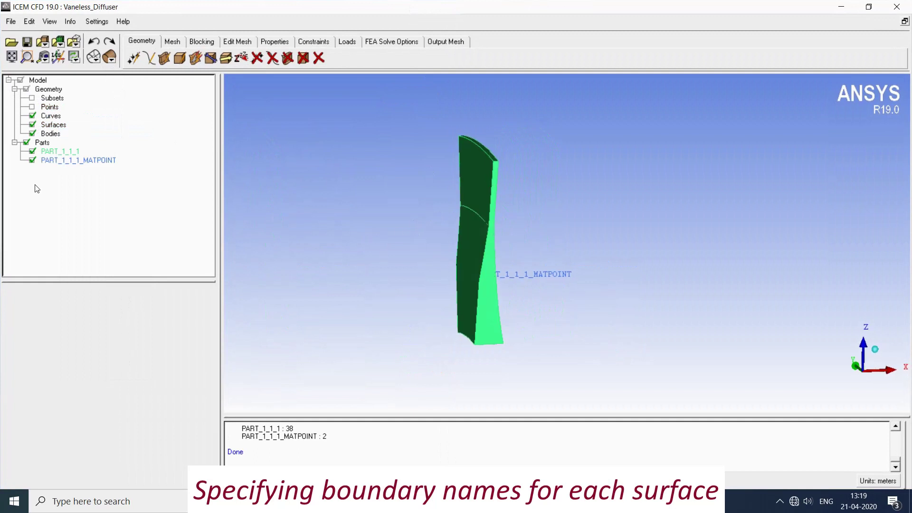
# Create the part DIFF_INLET from the diffuser's lower end surface, restricting selection to surfaces, and hide the part
pyautogui.rightClick(47, 143)
pyautogui.click(76, 146)
pyautogui.doubleClick(66, 315)
pyautogui.write('diff_inlet')
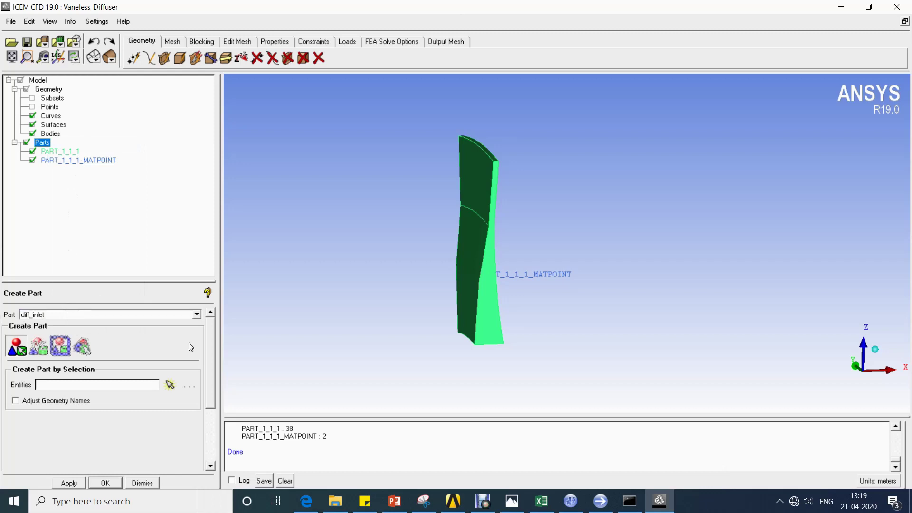
pyautogui.click(169, 385)
pyautogui.click(844, 87)
pyautogui.click(825, 88)
pyautogui.click(882, 88)
pyautogui.moveTo(688, 230); pyautogui.dragTo(588, 95)
pyautogui.click(482, 335)
pyautogui.middleClick(570, 322)
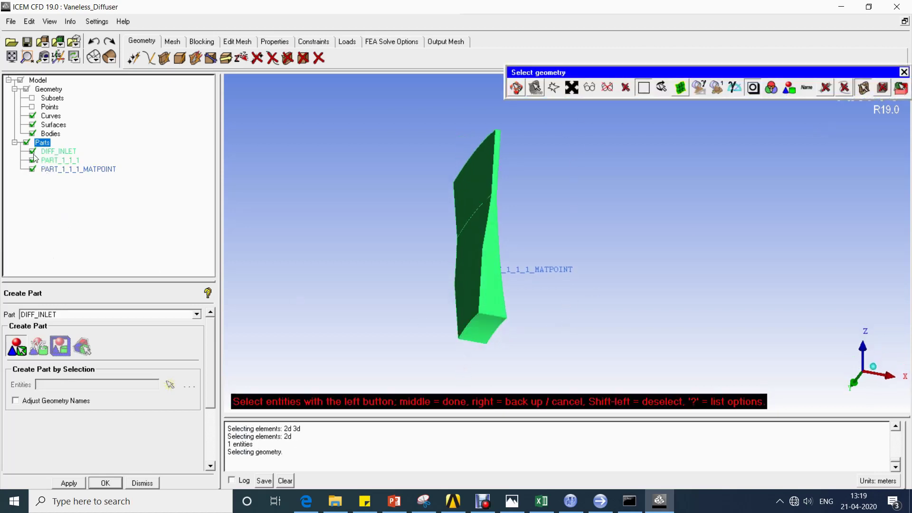
pyautogui.click(33, 151)
# Create the part DIFF_OUTLET from the diffuser's upper end surface and hide it
pyautogui.doubleClick(46, 314)
pyautogui.press('Left')
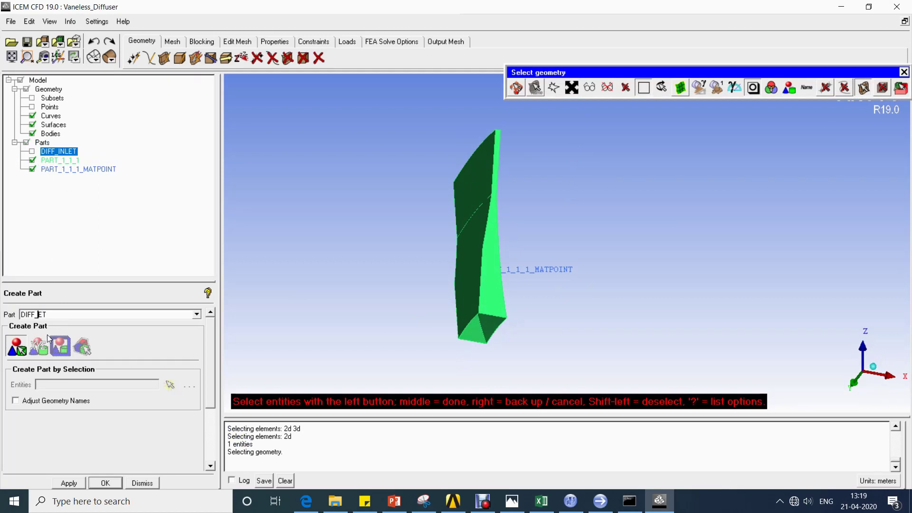
pyautogui.write('outl')
pyautogui.keyDown('ctrl'); pyautogui.moveTo(416, 223); pyautogui.dragTo(452, 162); pyautogui.keyUp('ctrl')
pyautogui.middleClick(492, 173)
pyautogui.click(32, 161)
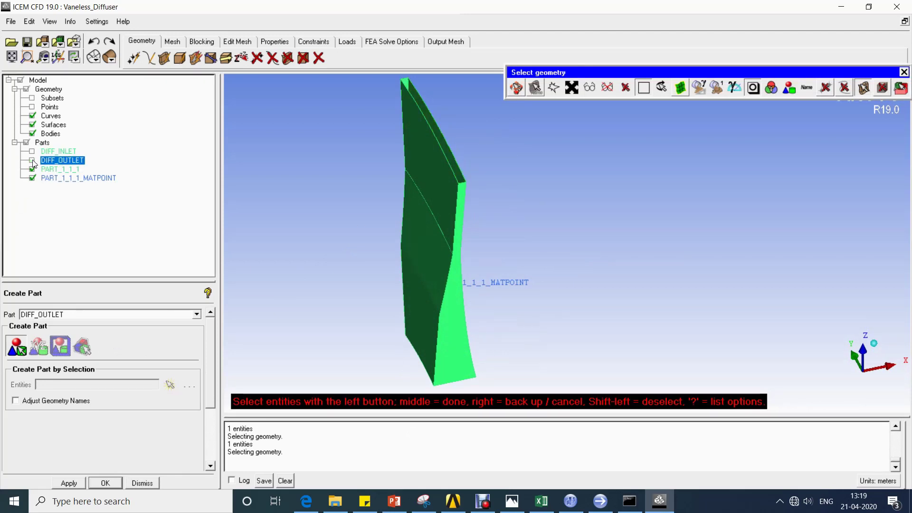
# Create the part DIFF_HUB from the two large hub-side surfaces of the diffuser and hide it
pyautogui.click(77, 312)
pyautogui.doubleClick(76, 312)
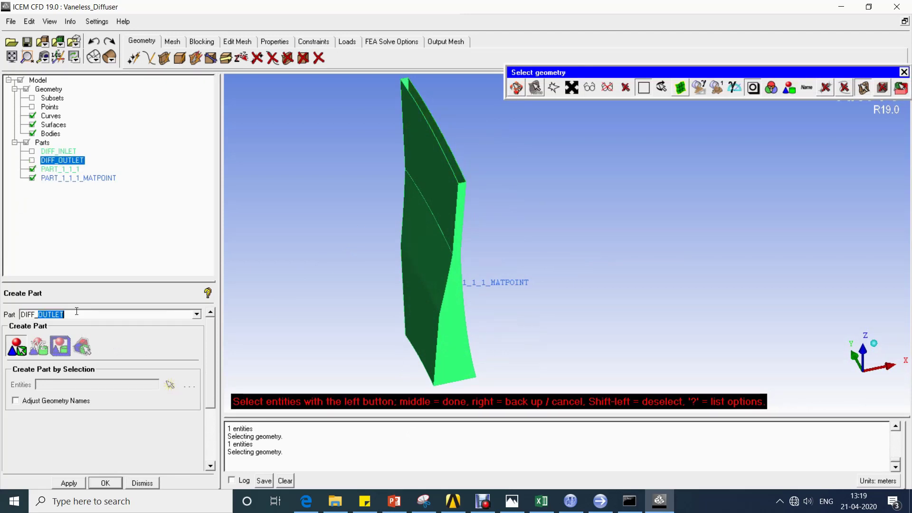
pyautogui.write('hub')
pyautogui.moveTo(545, 266)
pyautogui.mouseDown()
pyautogui.moveTo(441, 243)
pyautogui.moveTo(437, 258)
pyautogui.moveTo(415, 199)
pyautogui.moveTo(372, 223)
pyautogui.mouseUp()
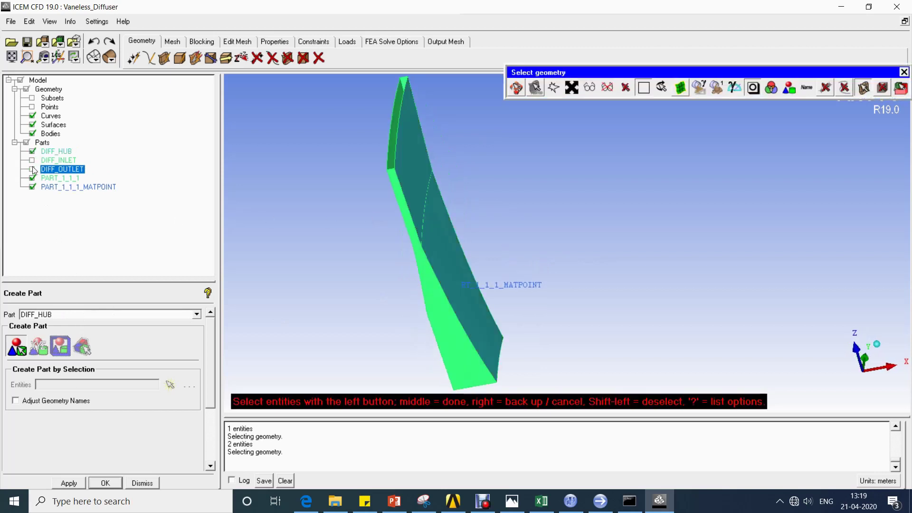
pyautogui.middleClick(361, 228)
pyautogui.moveTo(461, 226); pyautogui.dragTo(532, 228)
# Create the part DIFF_SHROUD from the two large surfaces opposite the hub
pyautogui.click(102, 312)
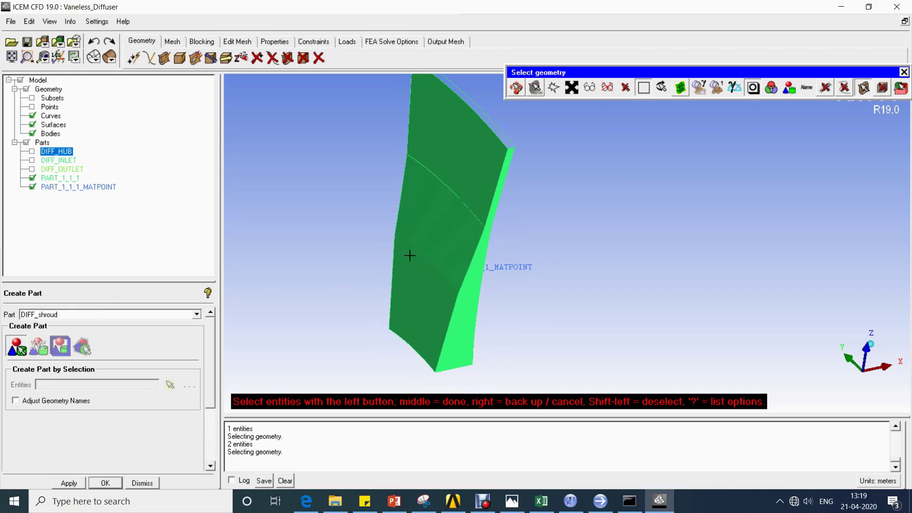
pyautogui.click(429, 249)
pyautogui.click(464, 175)
pyautogui.middleClick(324, 188)
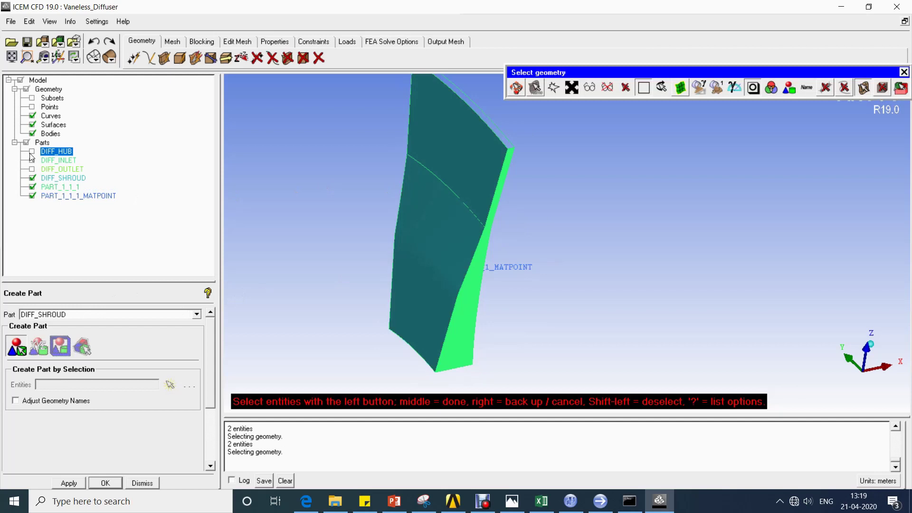
# Create the part DIFF_PER1 from the first periodic side surface of the sector and hide it
pyautogui.moveTo(67, 315); pyautogui.dragTo(39, 315)
pyautogui.press('BackSpace')
pyautogui.write('Beri')
pyautogui.click(444, 338)
pyautogui.middleClick(275, 202)
pyautogui.click(32, 179)
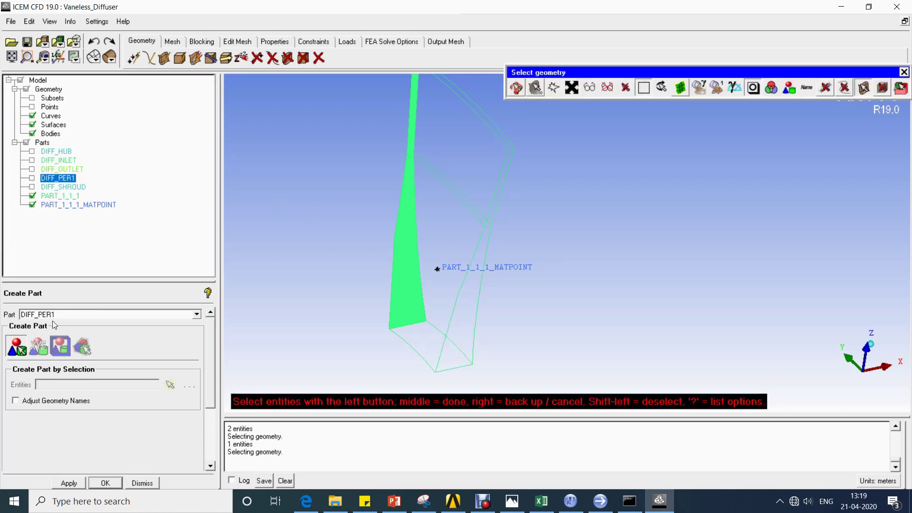
# Create the part DIFF_PER2 from the remaining periodic side surface of the sector
pyautogui.click(76, 314)
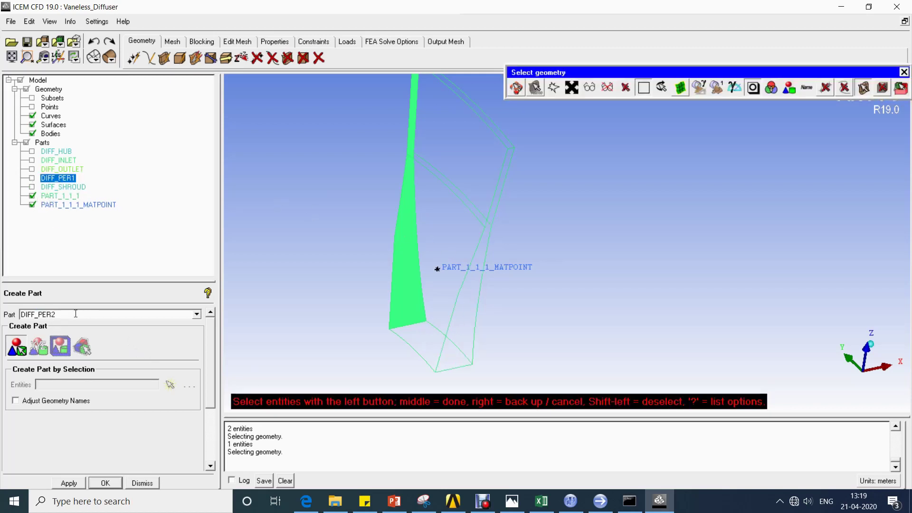
pyautogui.click(396, 271)
pyautogui.middleClick(382, 270)
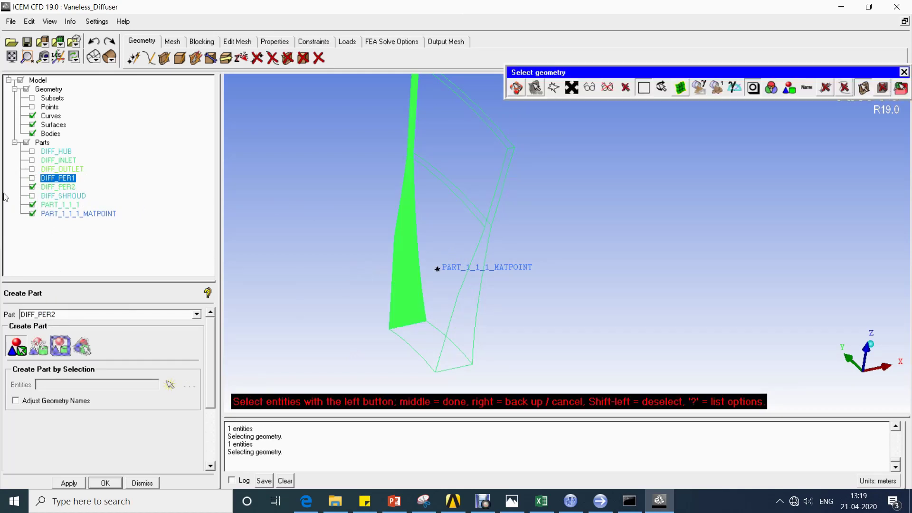
# Show all parts again, hide the surfaces and display the geometry points
pyautogui.click(26, 143)
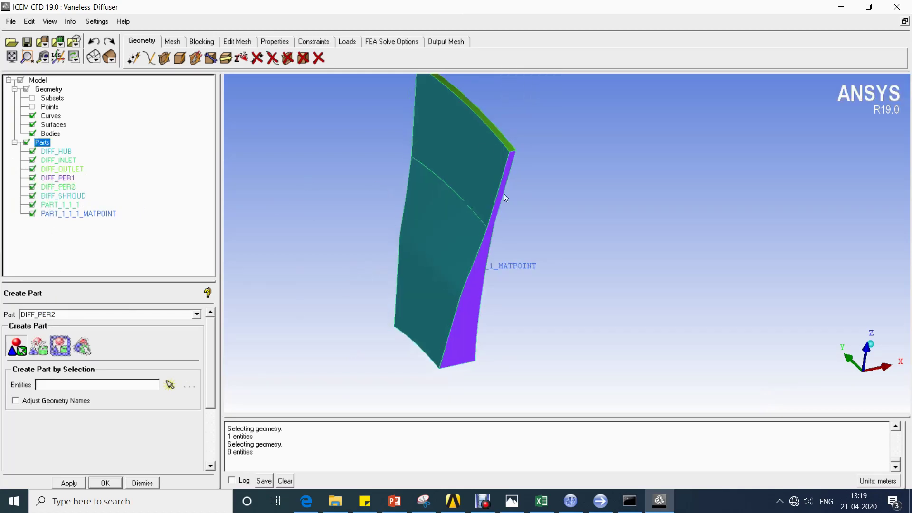
pyautogui.click(32, 124)
pyautogui.click(32, 106)
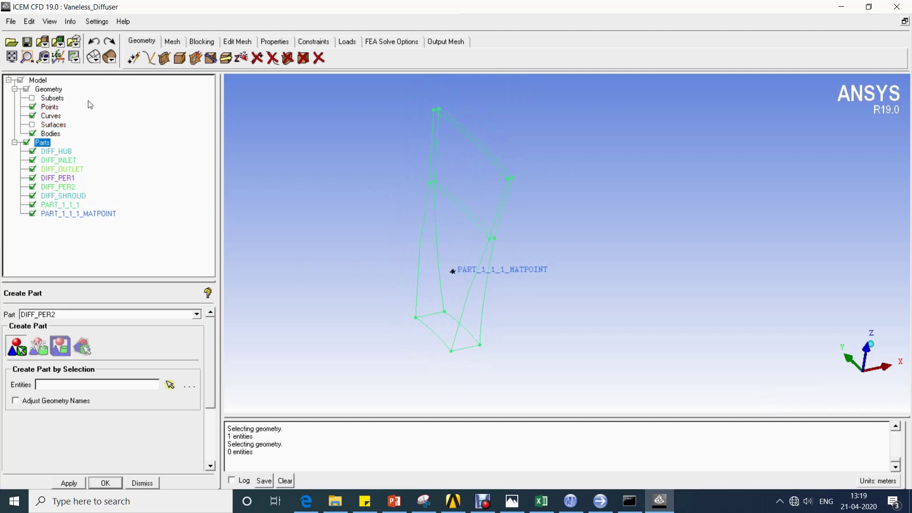
# Define rotational periodicity by angle in the global mesh setup, with base 0 0 0, axis 1 0 0 and an angle of 18
pyautogui.click(171, 42)
pyautogui.click(133, 58)
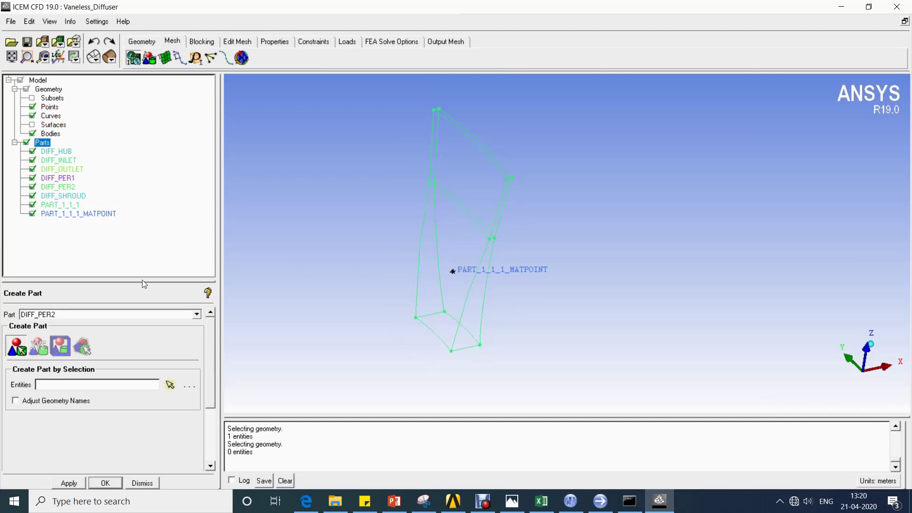
pyautogui.click(104, 331)
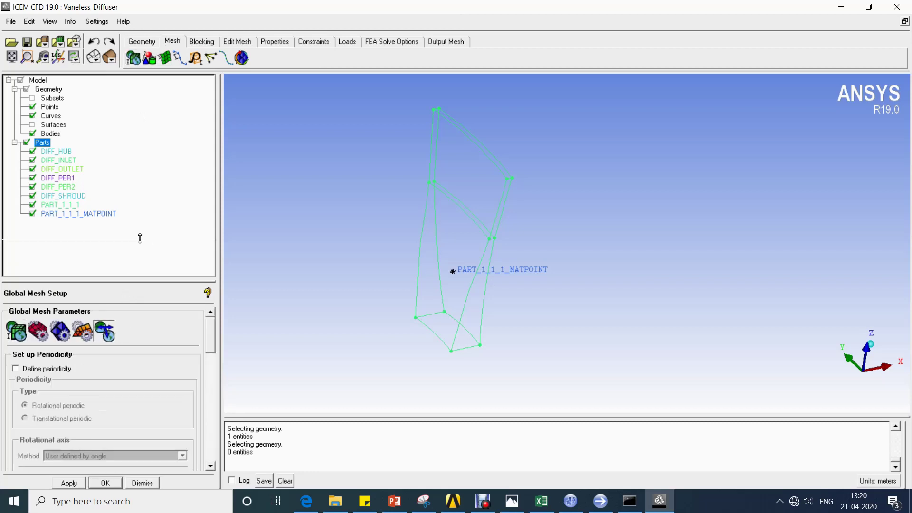
pyautogui.click(15, 369)
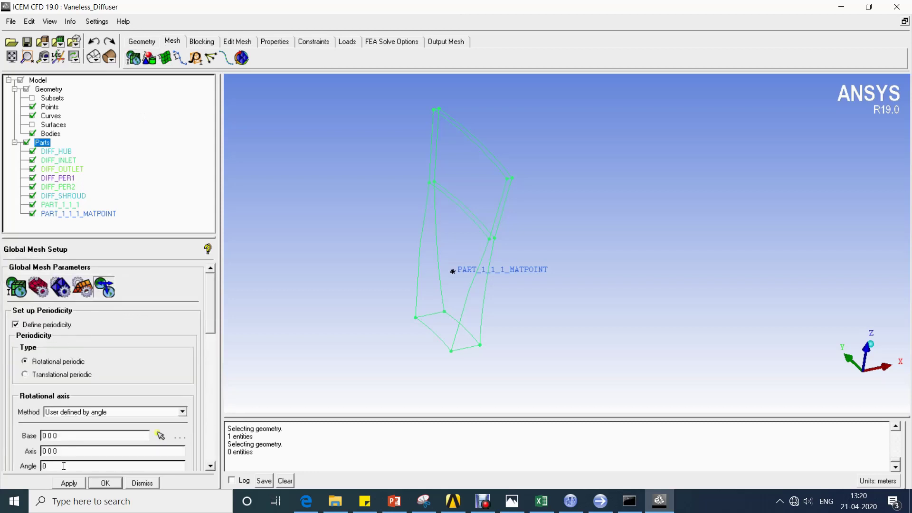
pyautogui.moveTo(213, 313); pyautogui.dragTo(138, 387)
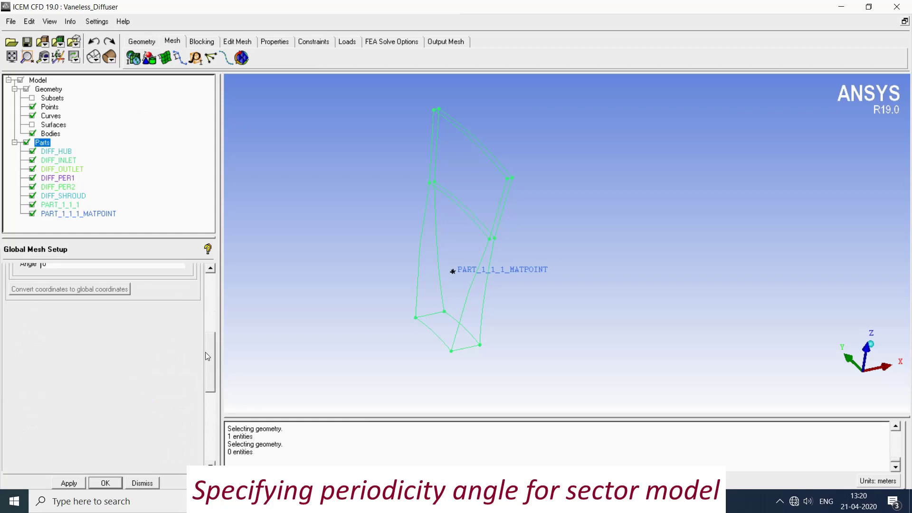
pyautogui.moveTo(204, 352); pyautogui.dragTo(212, 315)
pyautogui.doubleClick(44, 384)
pyautogui.write('18')
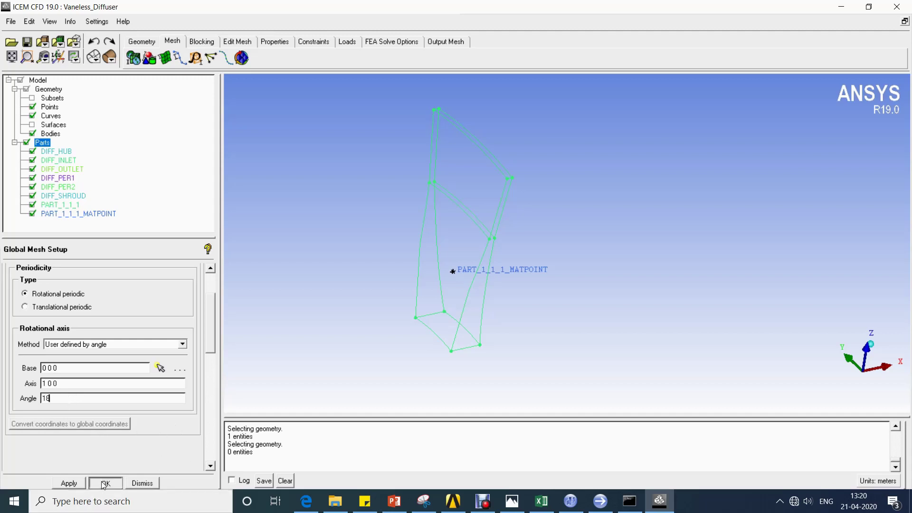
pyautogui.click(105, 483)
# Initialize a 3D Bounding Box block around all the diffuser geometry and clear the message log
pyautogui.click(202, 42)
pyautogui.click(137, 59)
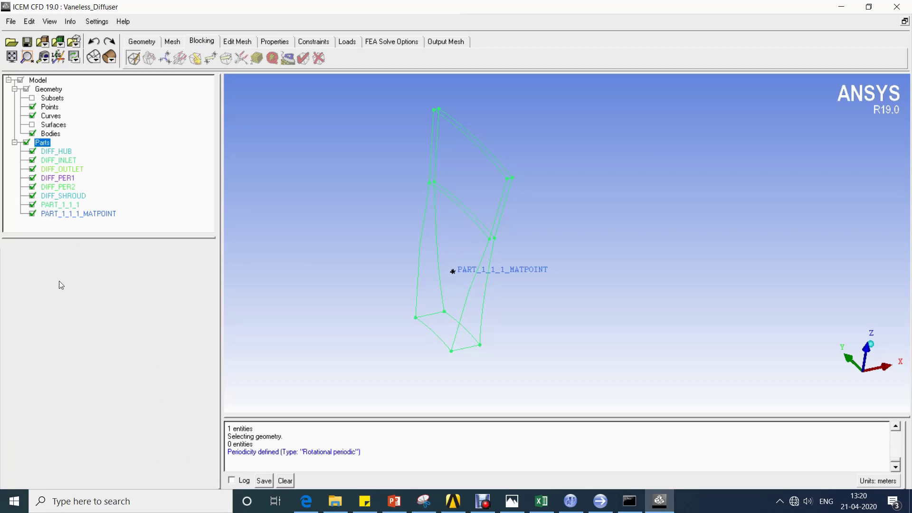
pyautogui.click(17, 325)
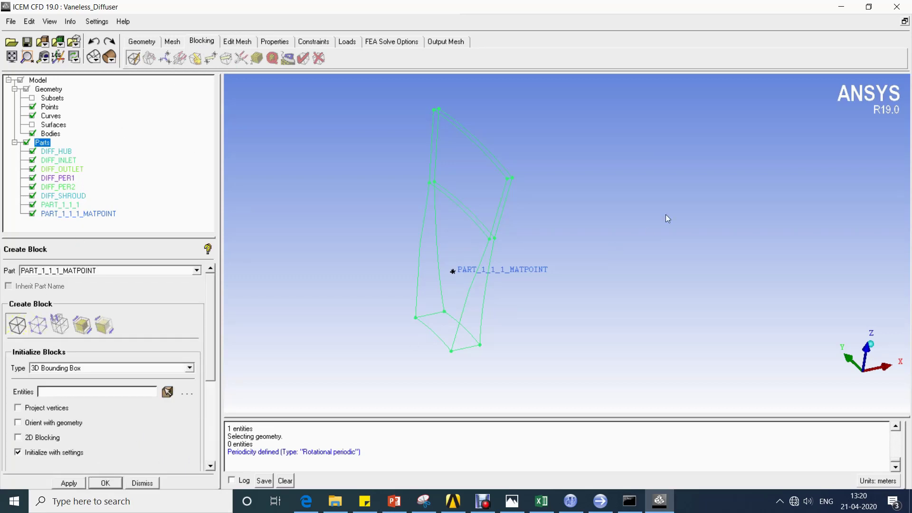
pyautogui.click(169, 391)
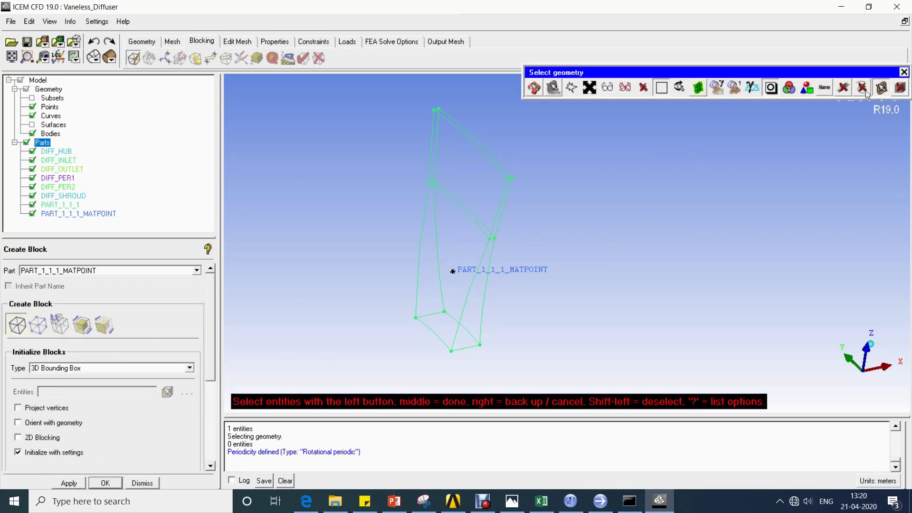
pyautogui.click(590, 88)
pyautogui.middleClick(406, 147)
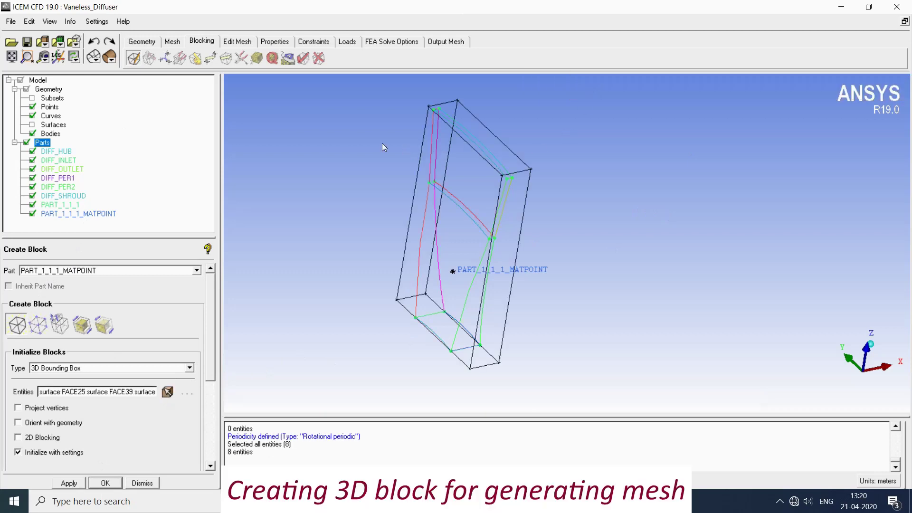
pyautogui.click(142, 482)
pyautogui.click(285, 480)
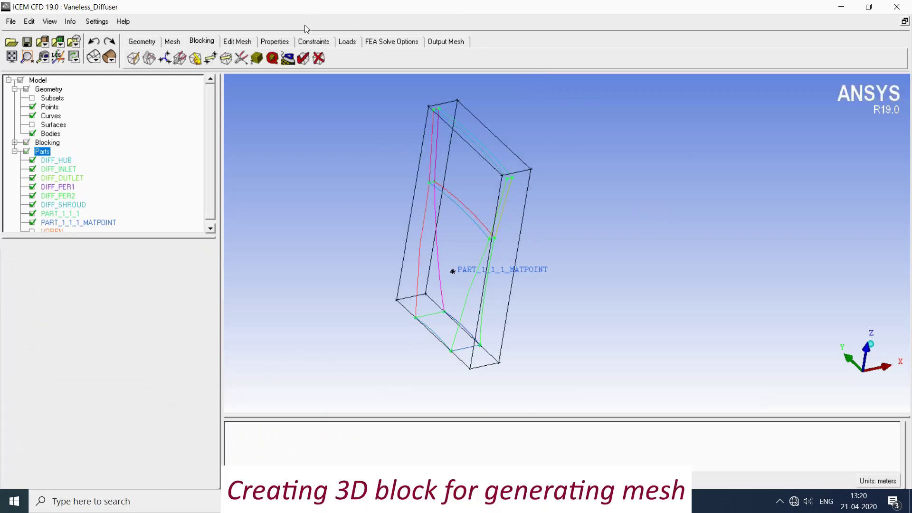
# Create periodic vertex pairs in Edit Block for the two upper arc-wise edges of the block, on its rear and front faces
pyautogui.click(207, 59)
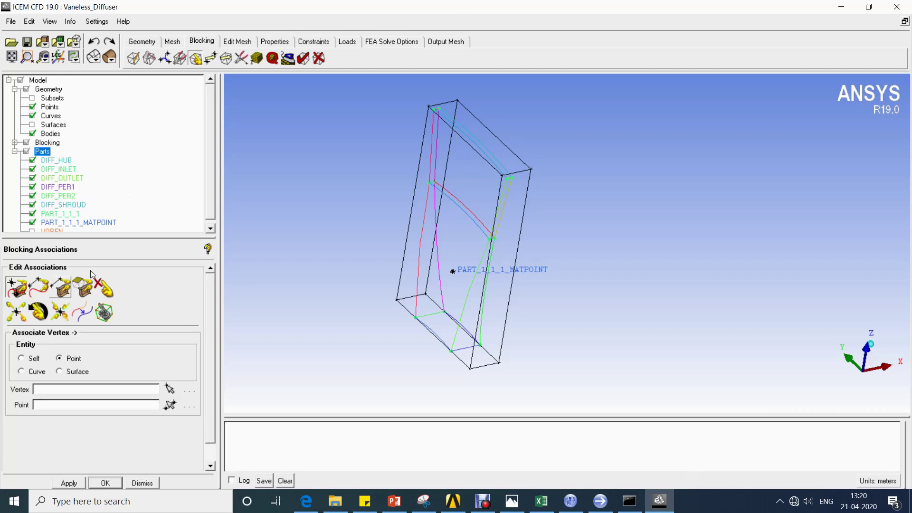
pyautogui.click(166, 58)
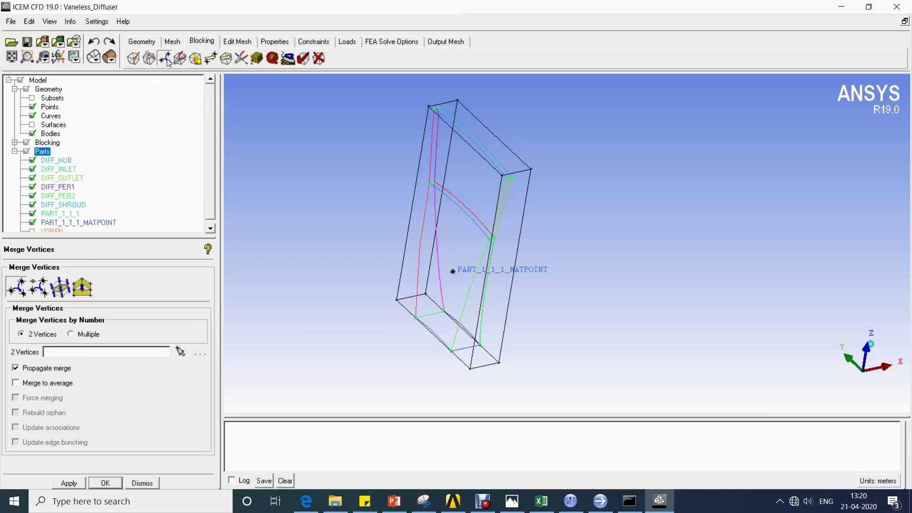
pyautogui.click(180, 58)
pyautogui.click(82, 287)
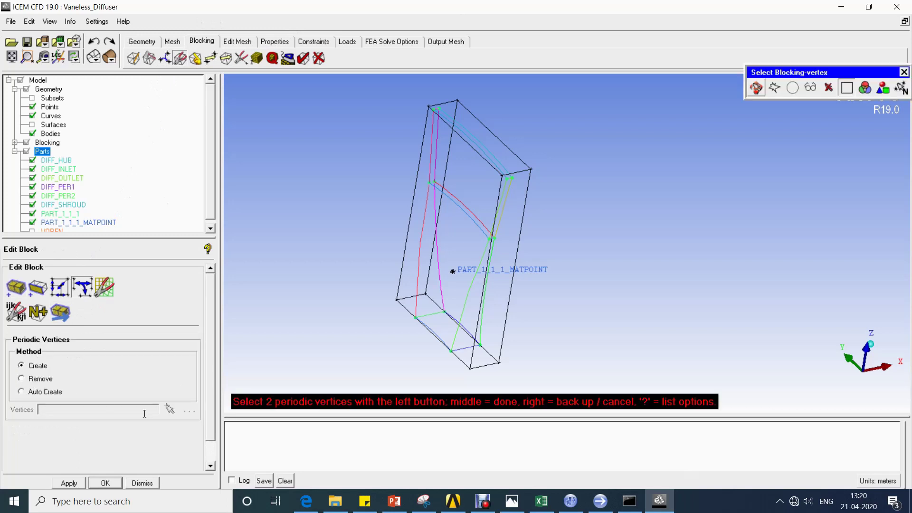
pyautogui.click(456, 98)
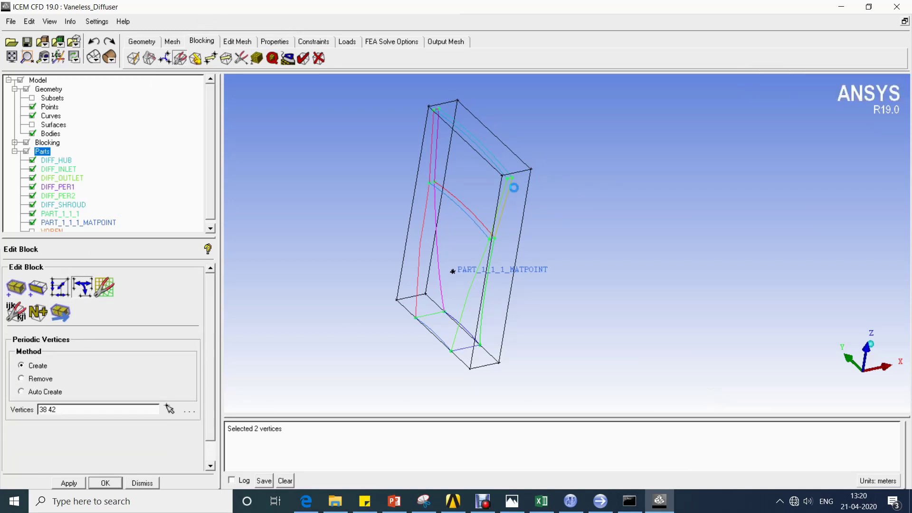
pyautogui.click(429, 111)
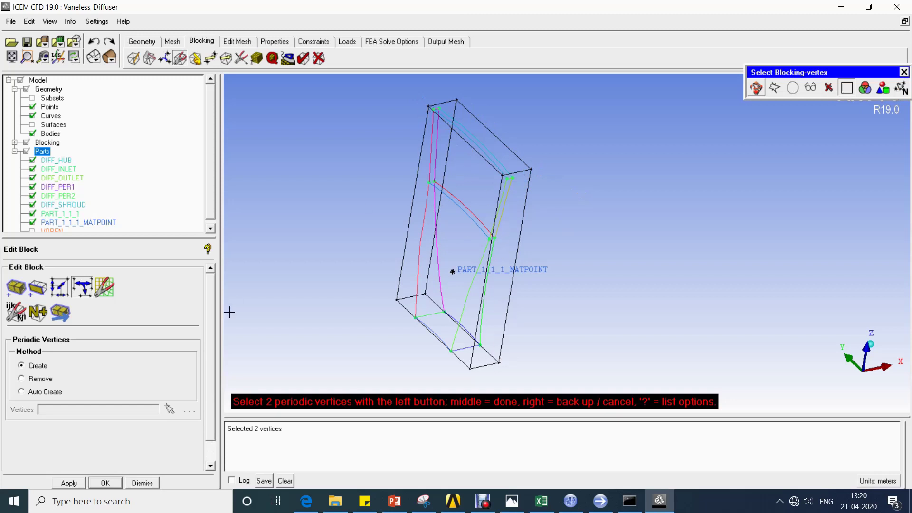
pyautogui.middleClick(361, 276)
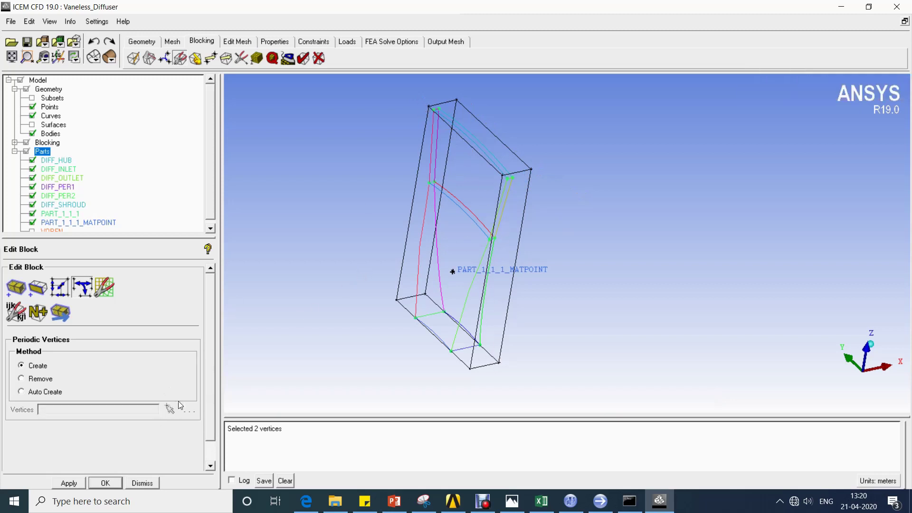
pyautogui.click(170, 408)
pyautogui.middleClick(427, 108)
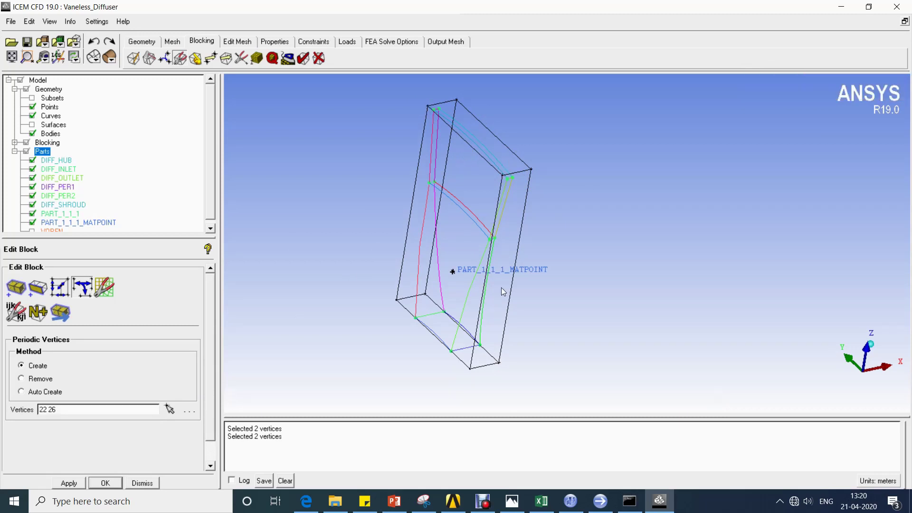
# Create periodic vertex pairs for the two lower arc-wise edges of the block
pyautogui.click(170, 408)
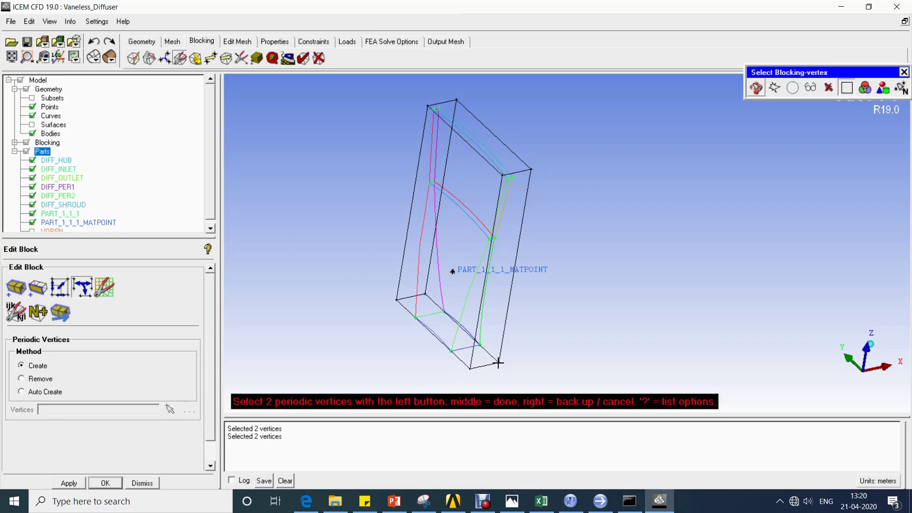
pyautogui.click(469, 369)
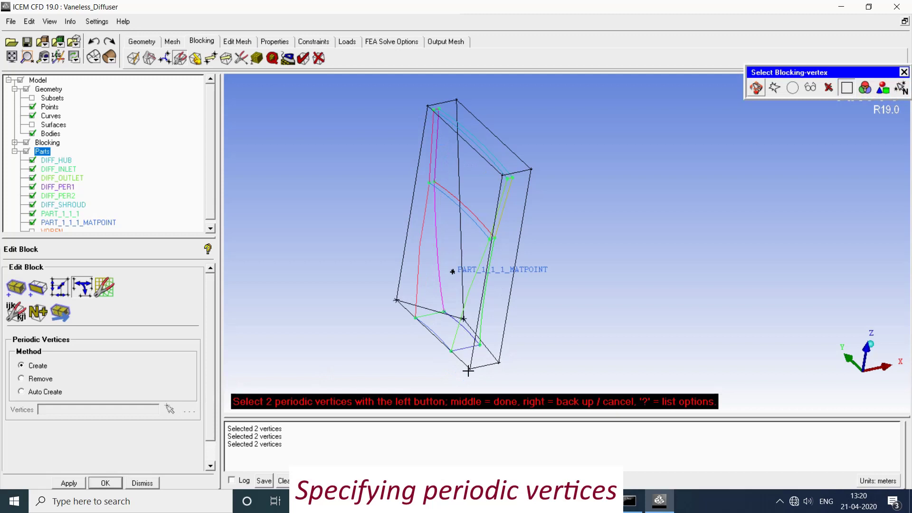
pyautogui.click(396, 300)
pyautogui.middleClick(383, 275)
# Associate the block's four upper vertices with the corresponding geometry points at the sector's upper end
pyautogui.click(195, 63)
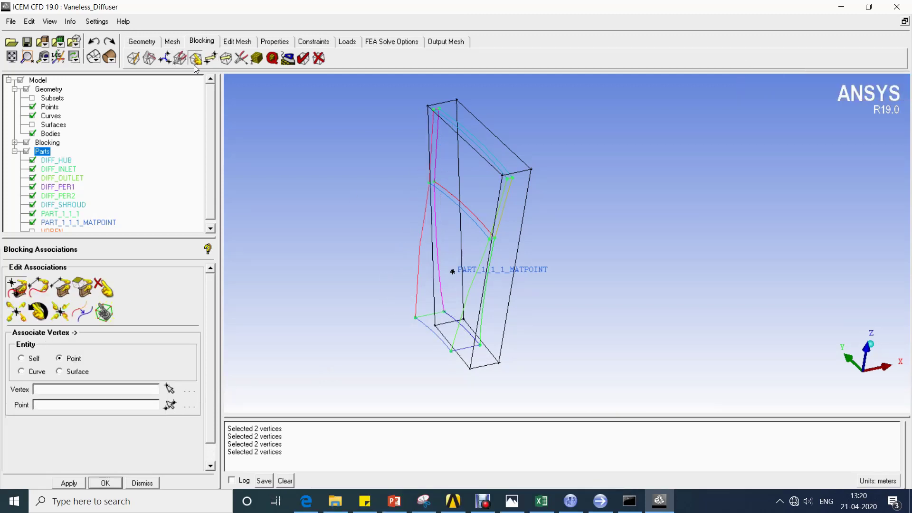
pyautogui.click(21, 297)
pyautogui.click(532, 168)
pyautogui.click(511, 178)
pyautogui.click(510, 180)
pyautogui.click(509, 188)
pyautogui.click(509, 185)
pyautogui.click(508, 183)
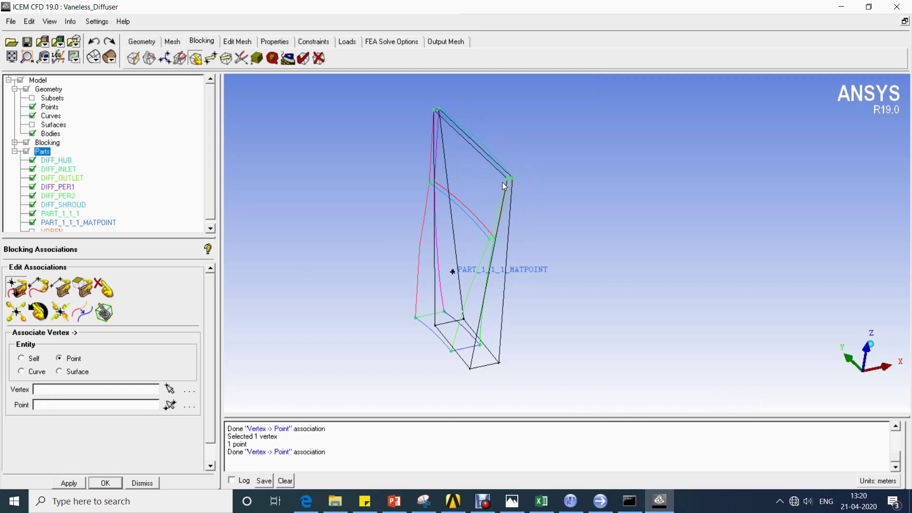
# Associate the block's four lower vertices with the corresponding geometry points at the sector's lower end
pyautogui.click(463, 318)
pyautogui.click(444, 312)
pyautogui.click(498, 362)
pyautogui.click(479, 344)
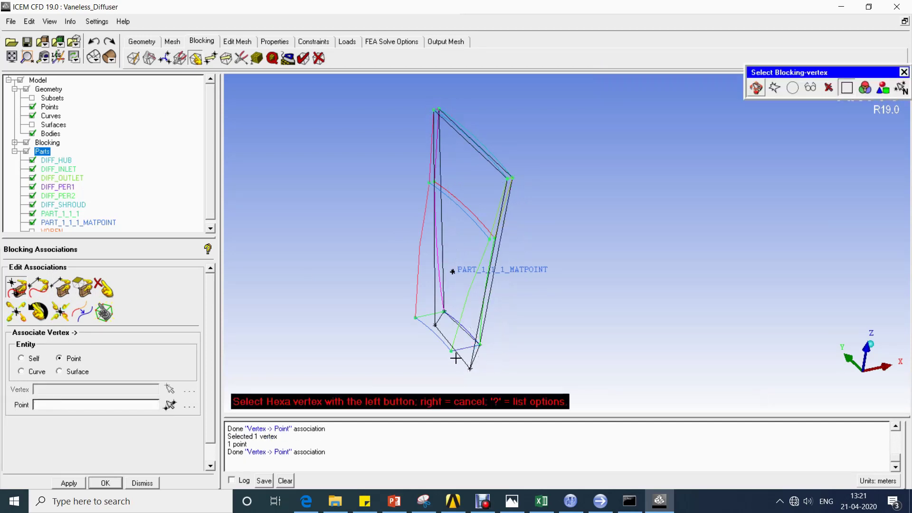
pyautogui.click(470, 368)
pyautogui.click(451, 352)
pyautogui.click(435, 325)
pyautogui.click(429, 319)
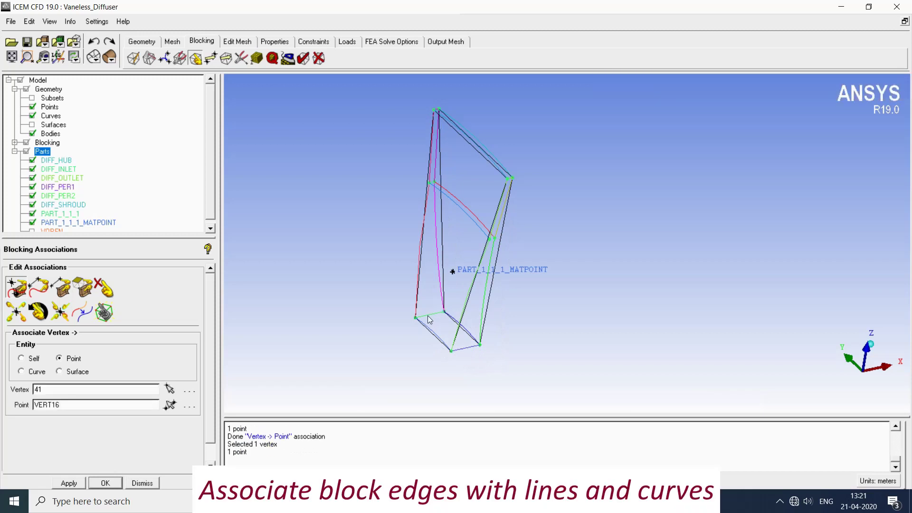
# Associate the two lower arc-wise block edges with the arc curves at the sector's lower end
pyautogui.click(38, 286)
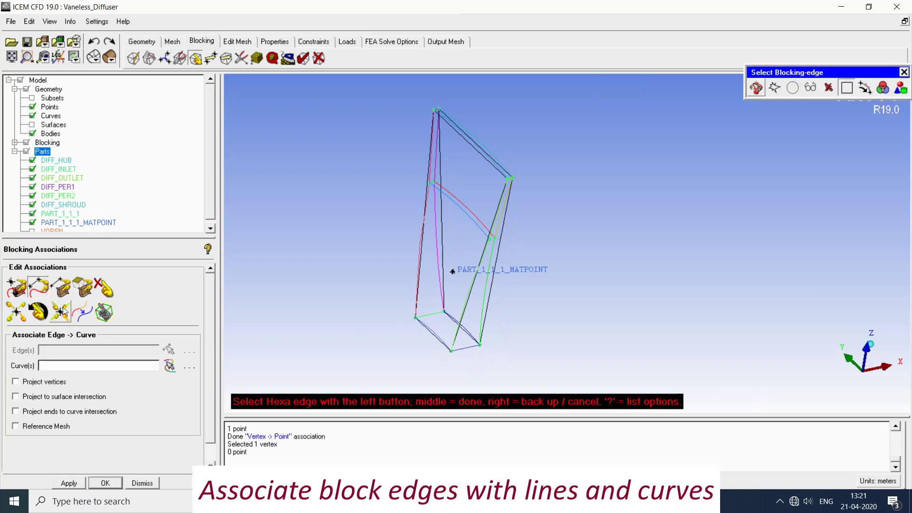
pyautogui.click(426, 328)
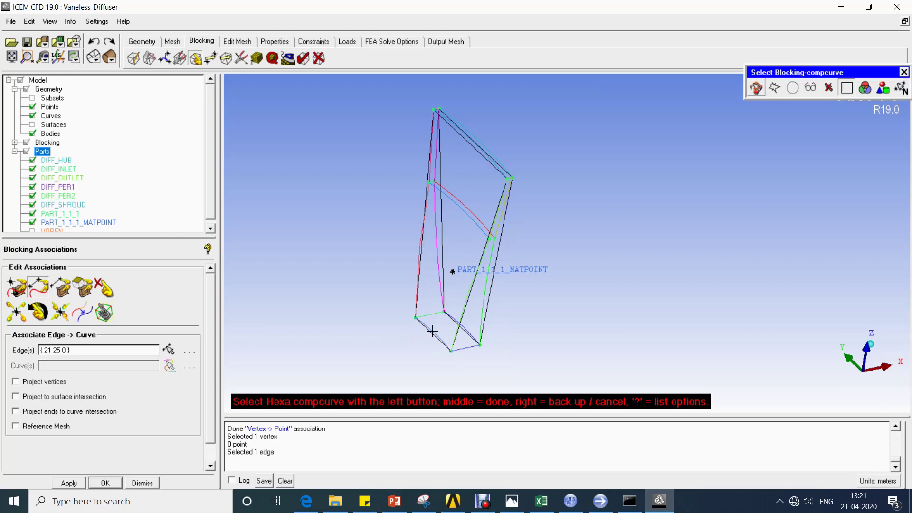
pyautogui.middleClick(422, 330)
pyautogui.click(421, 331)
pyautogui.middleClick(421, 330)
pyautogui.click(465, 334)
pyautogui.middleClick(466, 333)
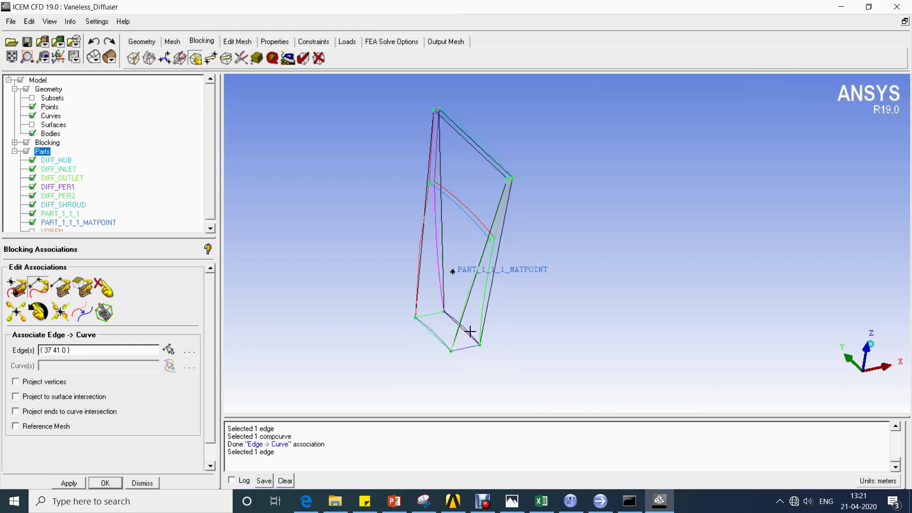
pyautogui.click(457, 295)
pyautogui.middleClick(457, 294)
# Associate the two upper arc-wise block edges with the arc curves at the sector's upper end, including EDGE32
pyautogui.moveTo(479, 152); pyautogui.dragTo(495, 203)
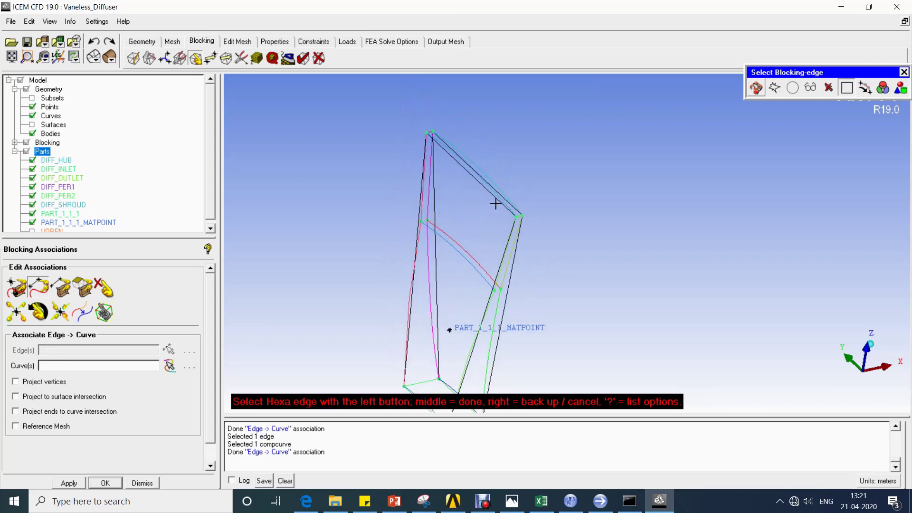
pyautogui.middleClick(497, 207)
pyautogui.click(505, 206)
pyautogui.middleClick(507, 204)
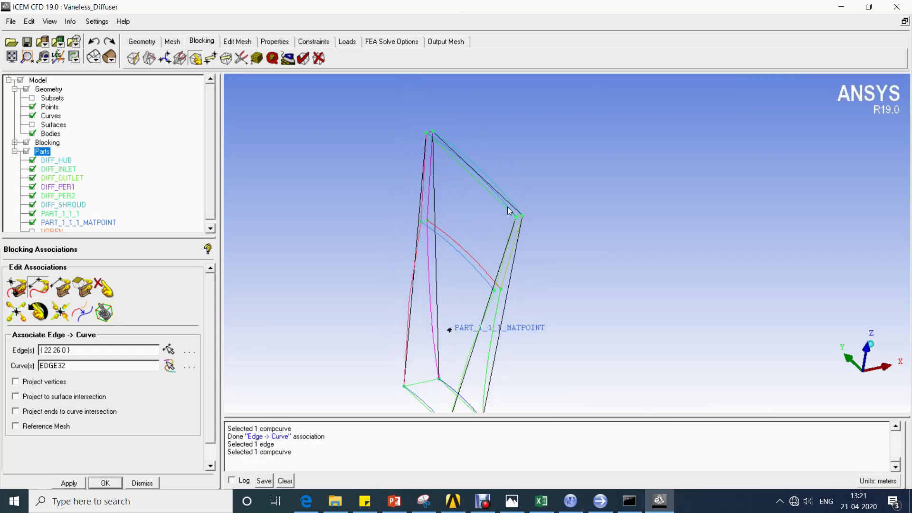
pyautogui.click(510, 202)
pyautogui.middleClick(530, 197)
pyautogui.click(515, 197)
pyautogui.middleClick(523, 198)
# Associate the two long block edges on the DIFF_PER1 side with curve pairs EDGE22/EDGE23 and EDGE20/EDGE19
pyautogui.click(431, 172)
pyautogui.middleClick(431, 172)
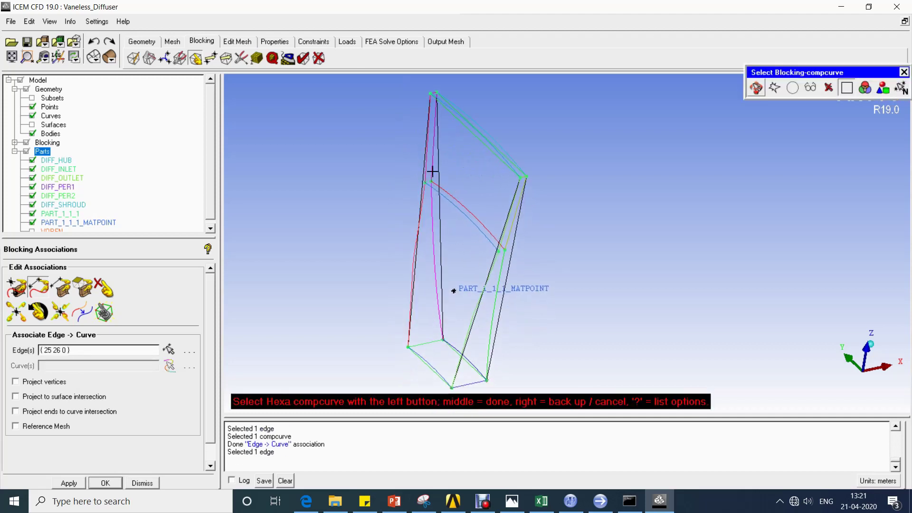
pyautogui.click(427, 171)
pyautogui.click(419, 221)
pyautogui.middleClick(440, 171)
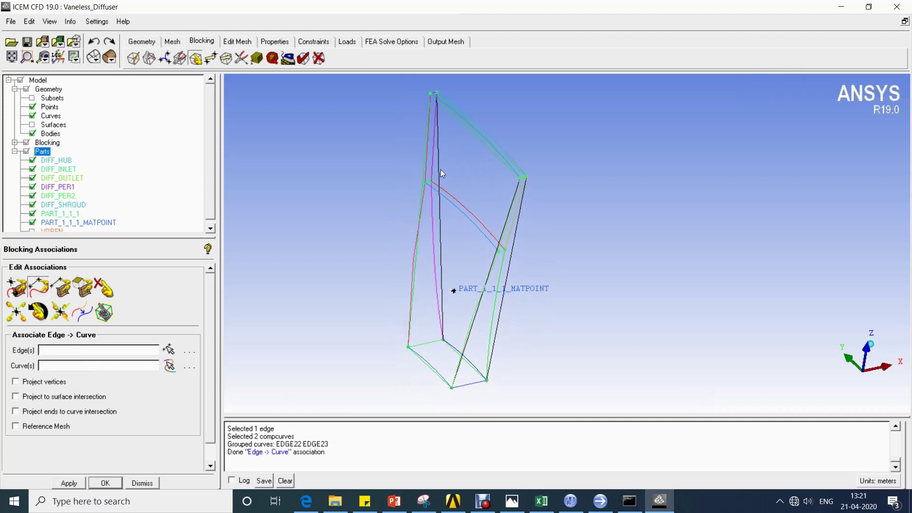
pyautogui.click(439, 188)
pyautogui.middleClick(442, 170)
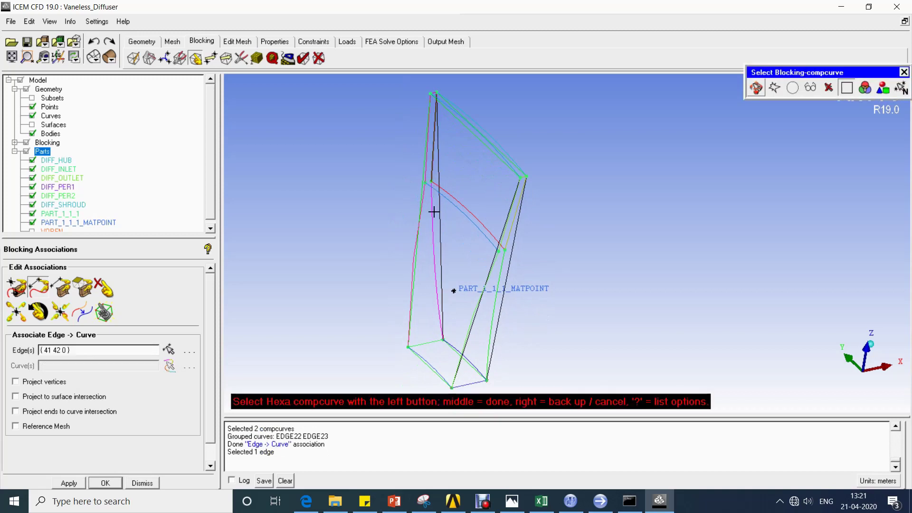
pyautogui.click(433, 143)
pyautogui.click(440, 285)
pyautogui.middleClick(456, 200)
# Associate the two long block edges on the opposite periodic side with curve pairs EDGE35/EDGE28 and EDGE34/EDGE24
pyautogui.click(503, 220)
pyautogui.middleClick(501, 218)
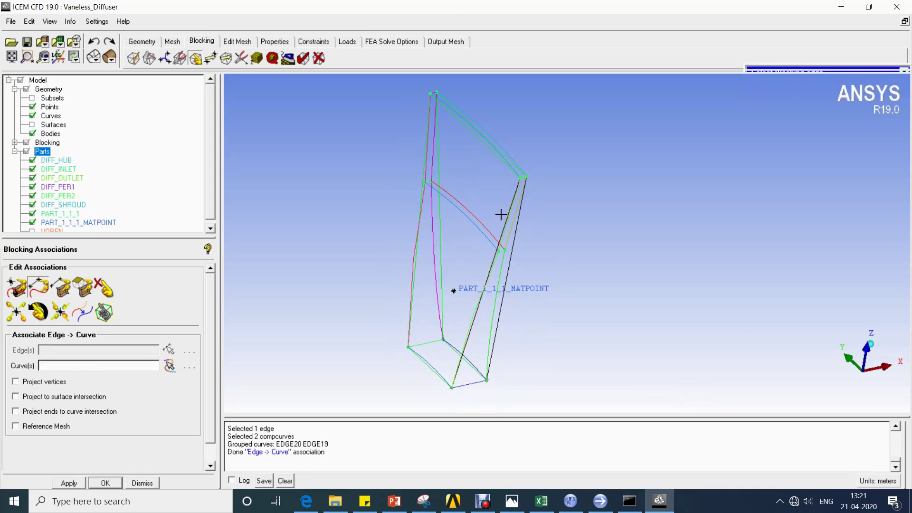
pyautogui.click(504, 222)
pyautogui.click(497, 269)
pyautogui.middleClick(546, 218)
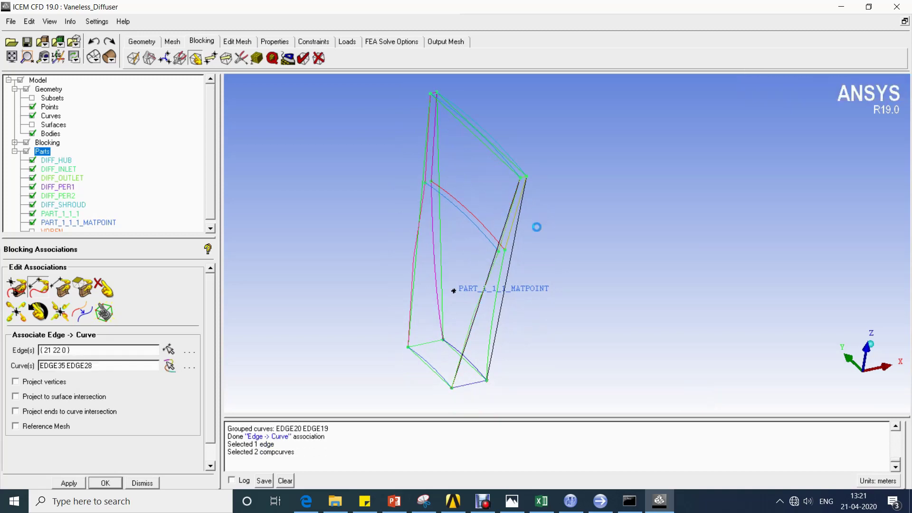
pyautogui.click(516, 244)
pyautogui.middleClick(538, 244)
pyautogui.click(513, 234)
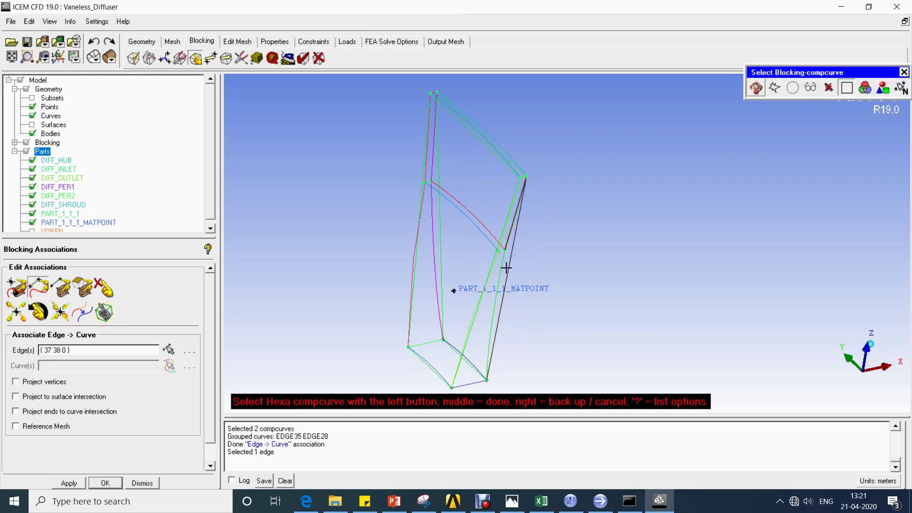
pyautogui.click(503, 265)
pyautogui.middleClick(540, 257)
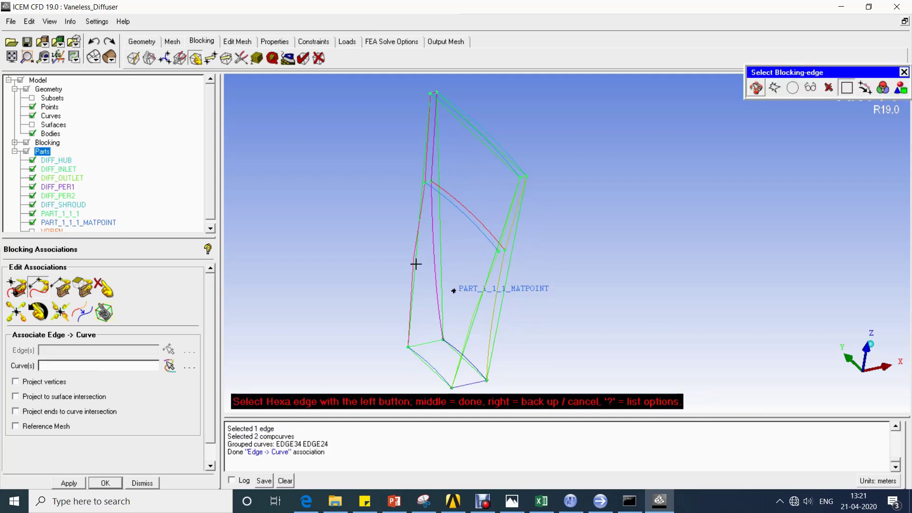
# Set 30 nodes on the lower arc-wise edge 21-25 in the pre-mesh edge parameters and copy them to all parallel edges
pyautogui.click(257, 57)
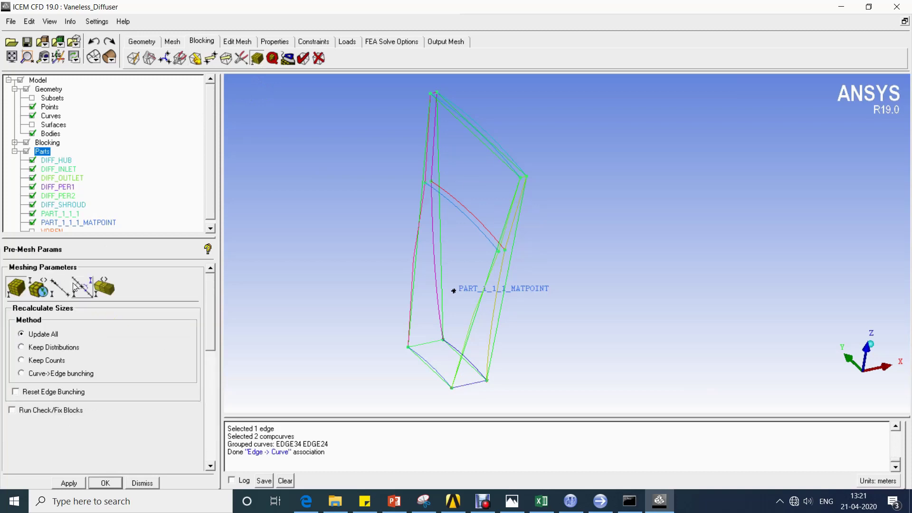
pyautogui.click(428, 369)
pyautogui.scroll(-4, 389, 303)
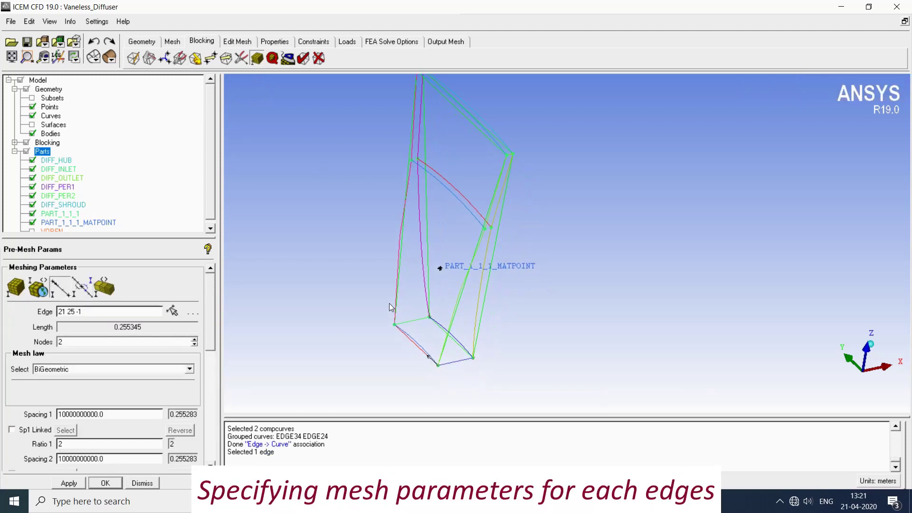
pyautogui.doubleClick(124, 342)
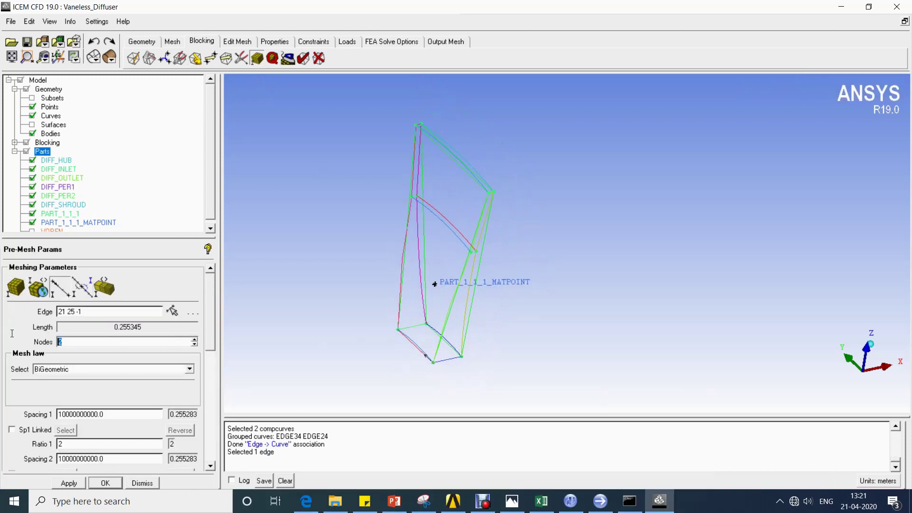
pyautogui.press('Return')
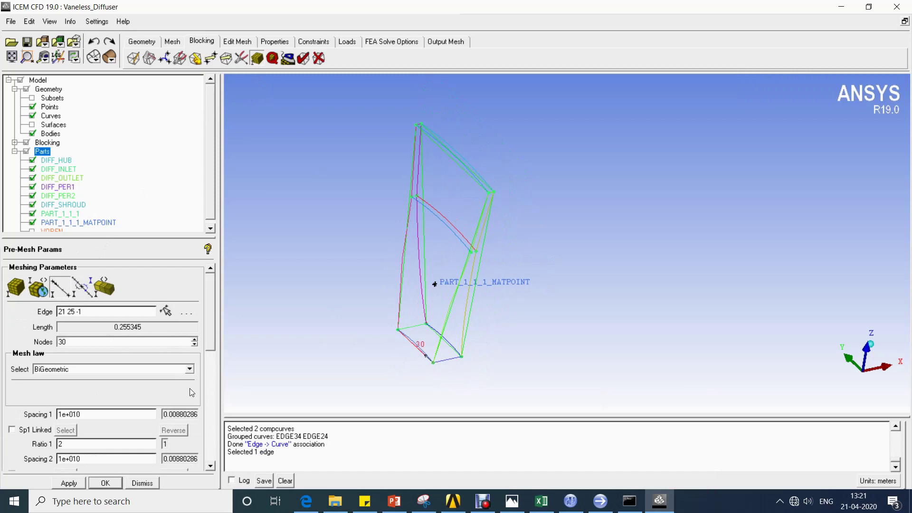
pyautogui.moveTo(210, 339); pyautogui.dragTo(209, 364)
pyautogui.click(61, 414)
pyautogui.click(81, 483)
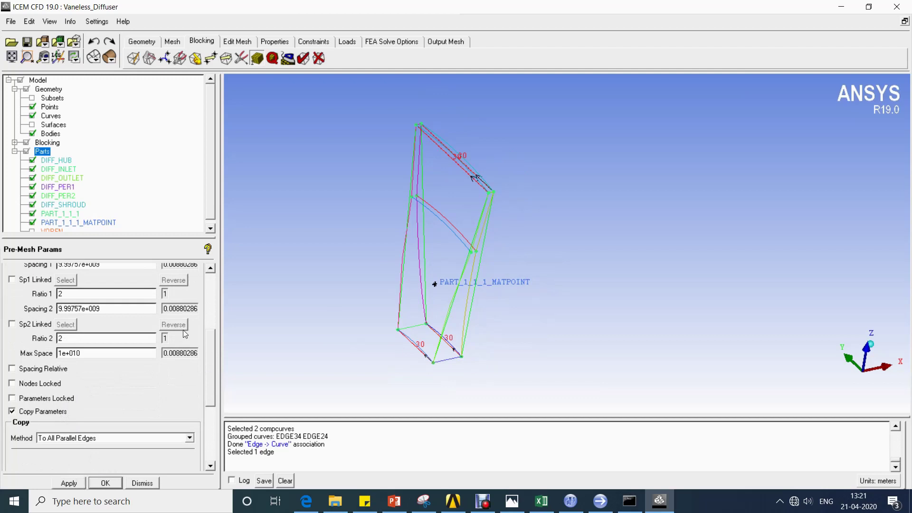
# Set 50 nodes on the long radial edge 25-26 and its parallel edges
pyautogui.scroll(5, 210, 329)
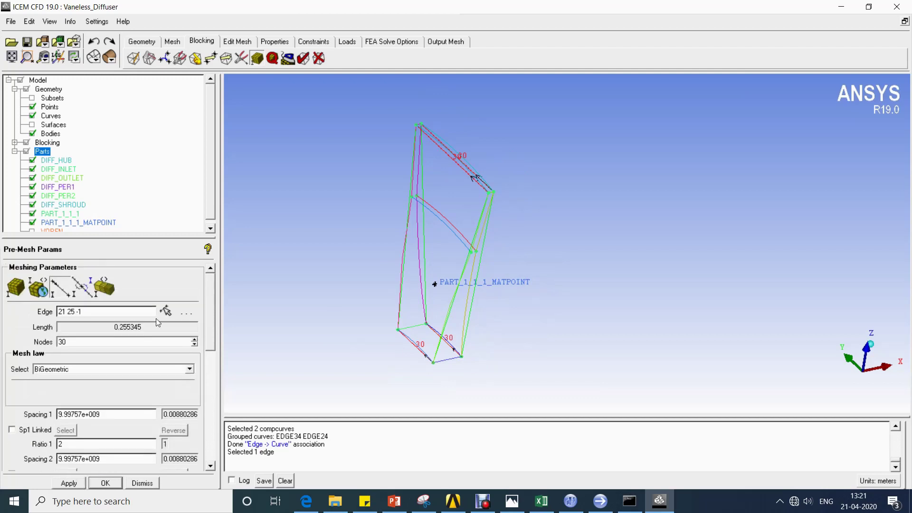
pyautogui.click(166, 312)
pyautogui.click(402, 285)
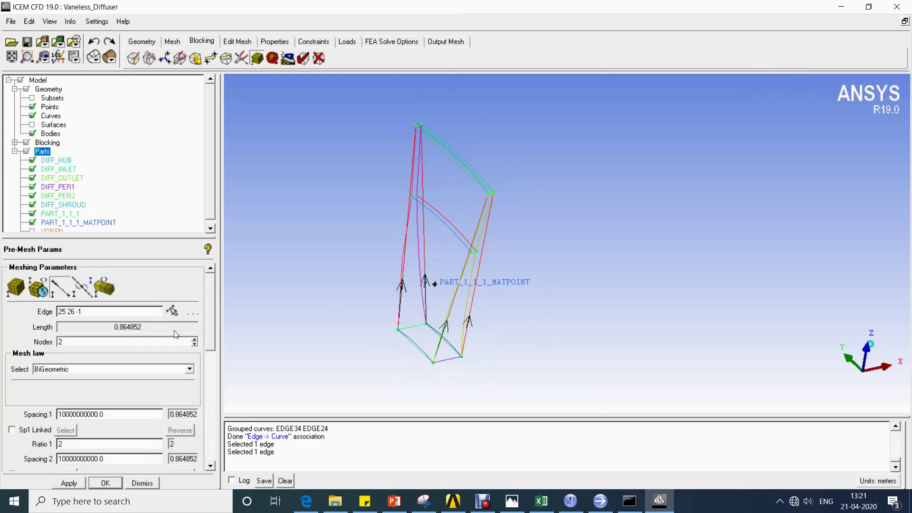
pyautogui.press('Return')
# Set 30 nodes on the short hub-to-shroud block edge 21-37 in the pre-mesh edge parameters
pyautogui.click(172, 311)
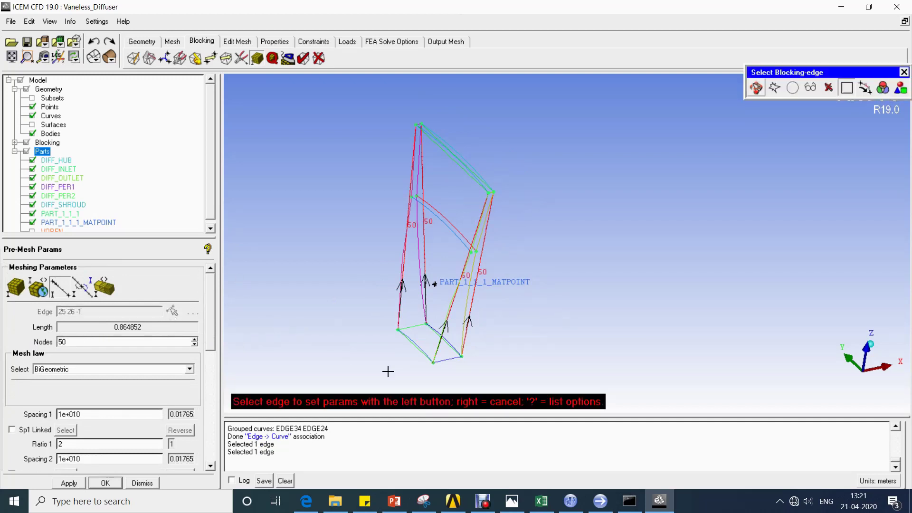
pyautogui.click(445, 365)
pyautogui.scroll(5, 476, 362)
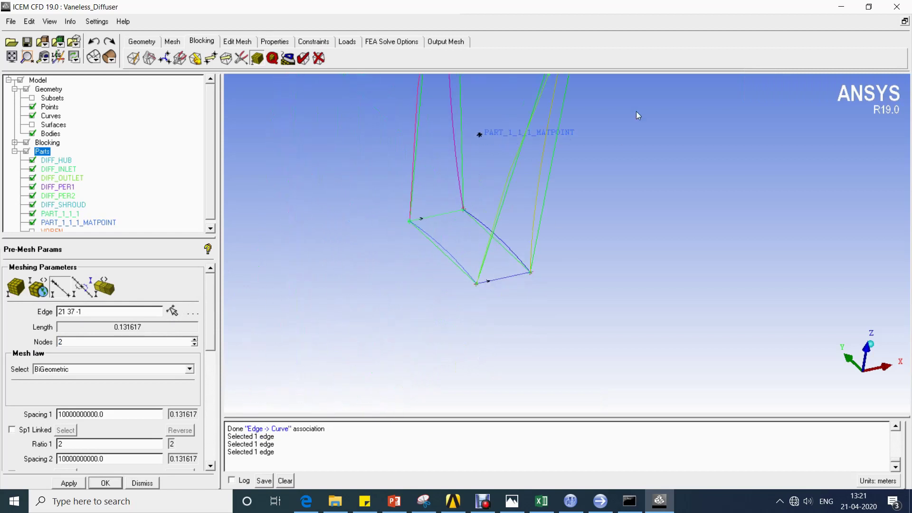
pyautogui.scroll(6, 505, 298)
pyautogui.scroll(-2, 518, 302)
pyautogui.moveTo(517, 302); pyautogui.dragTo(490, 314, button='middle')
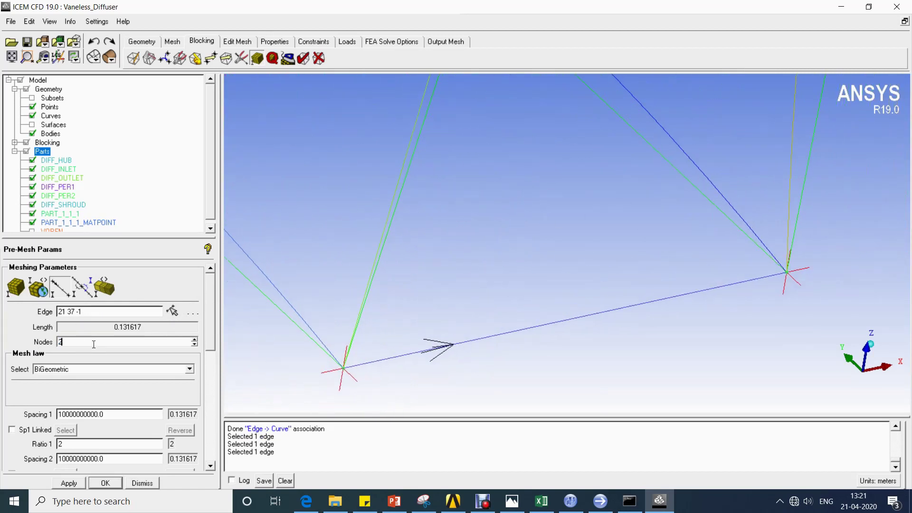
pyautogui.press('Return')
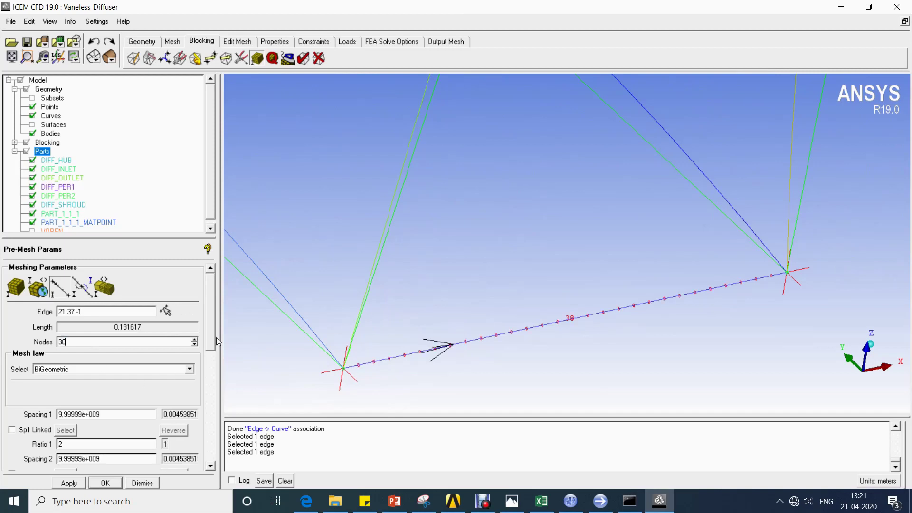
# Refine edge 21-37 towards hub and shroud with Ratio 1 and Ratio 2 of 1.3 and both end spacings of about 0.0001
pyautogui.moveTo(212, 322); pyautogui.dragTo(212, 352)
pyautogui.moveTo(67, 351); pyautogui.dragTo(52, 355)
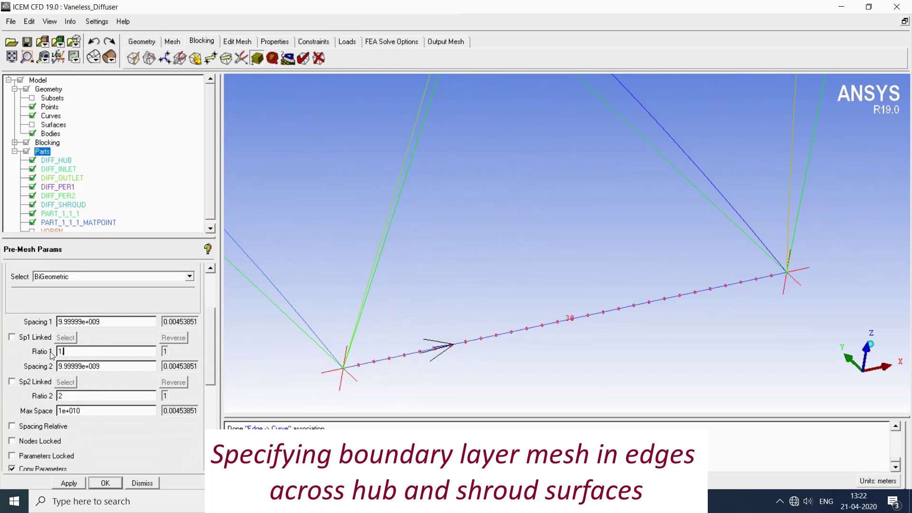
pyautogui.moveTo(47, 403); pyautogui.dragTo(23, 405)
pyautogui.write('1.5')
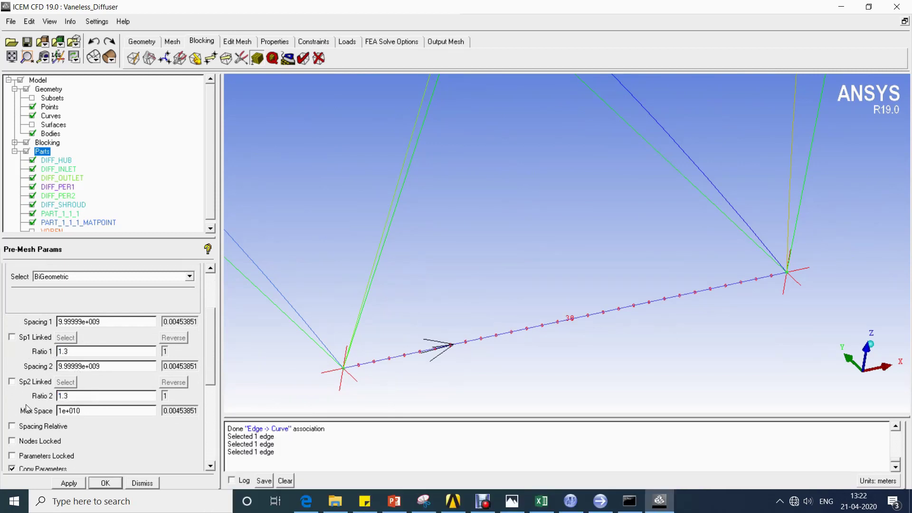
pyautogui.moveTo(101, 321); pyautogui.dragTo(2, 312)
pyautogui.write('005')
pyautogui.moveTo(107, 370); pyautogui.dragTo(45, 375)
pyautogui.write('05')
pyautogui.press('Return')
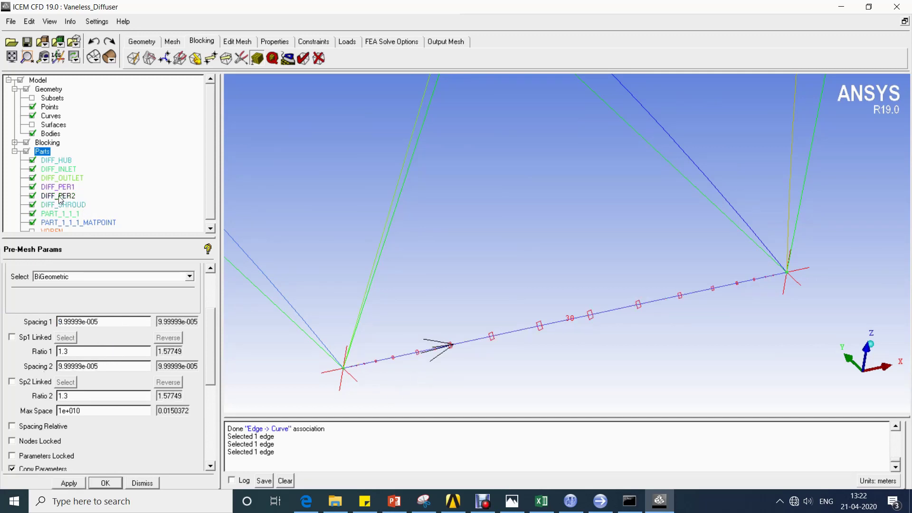
# Compute the diffuser pre-mesh and display it as Solid & Wire to inspect the whole sector
pyautogui.click(15, 143)
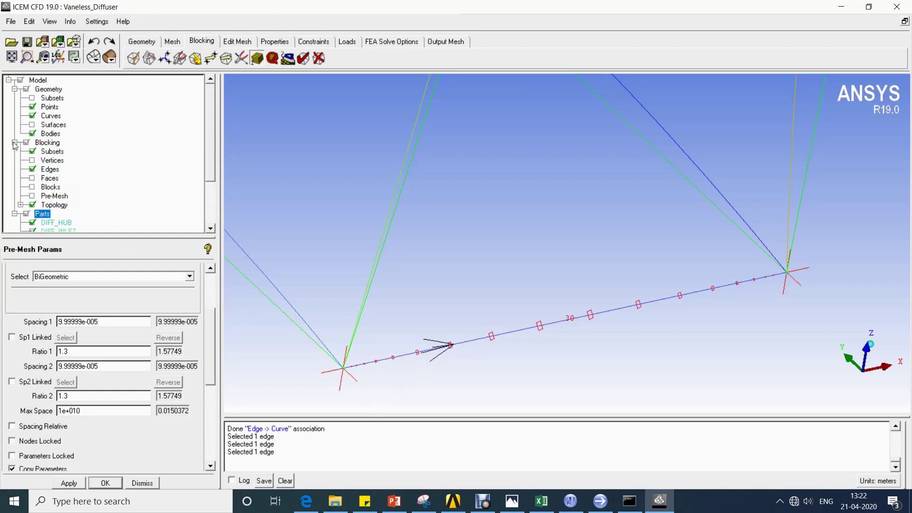
pyautogui.click(31, 196)
pyautogui.click(348, 323)
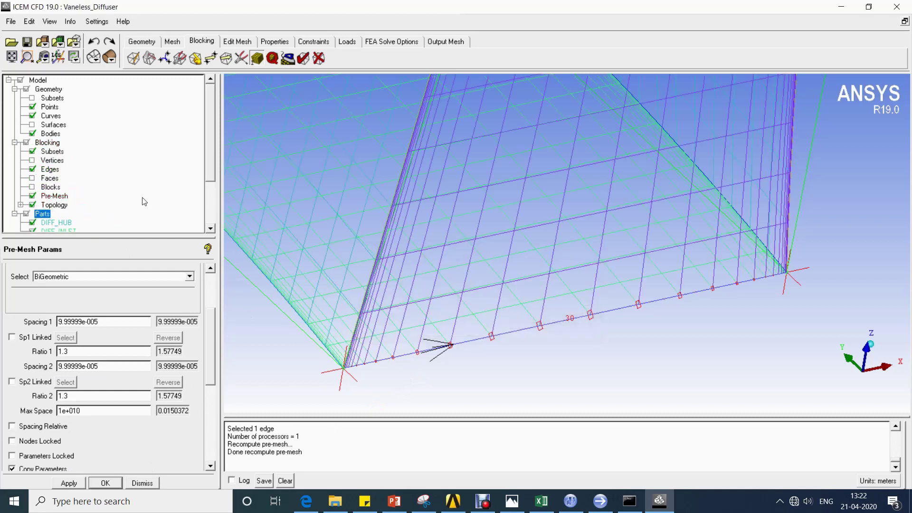
pyautogui.rightClick(59, 199)
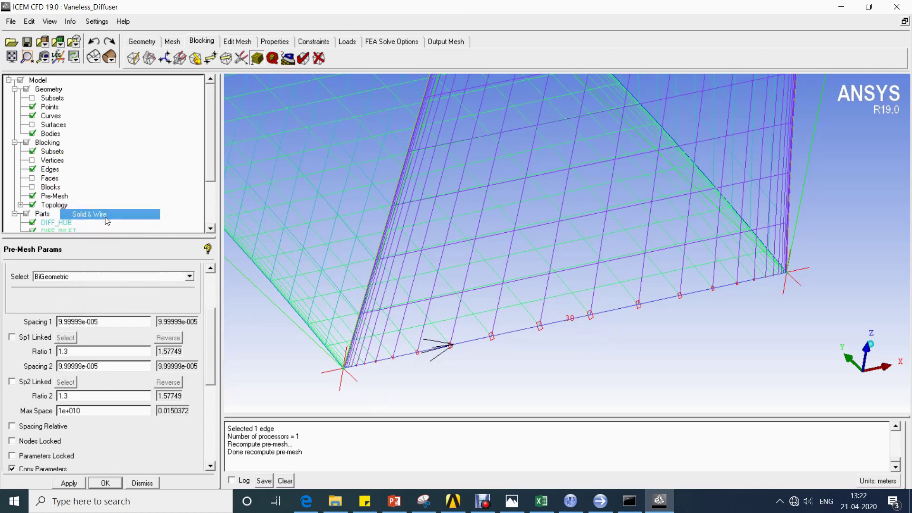
pyautogui.click(93, 214)
pyautogui.scroll(-5, 560, 238)
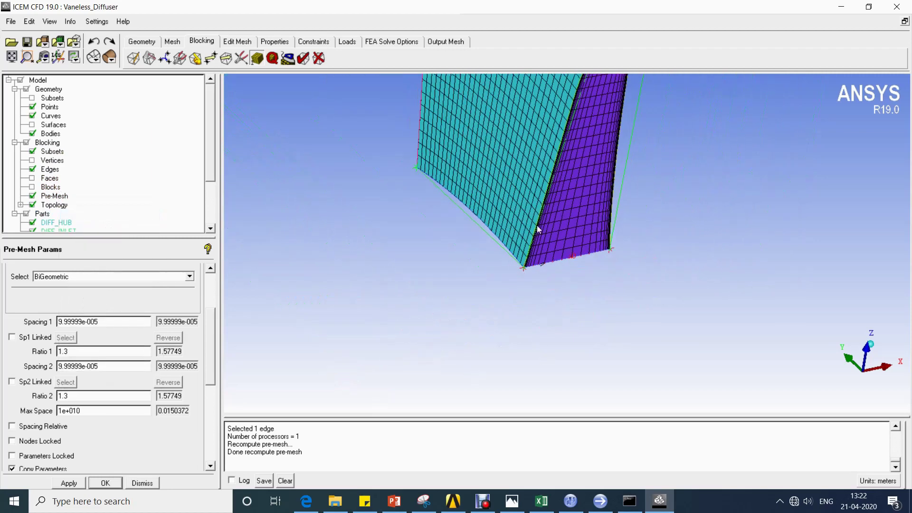
pyautogui.moveTo(522, 261); pyautogui.dragTo(616, 271)
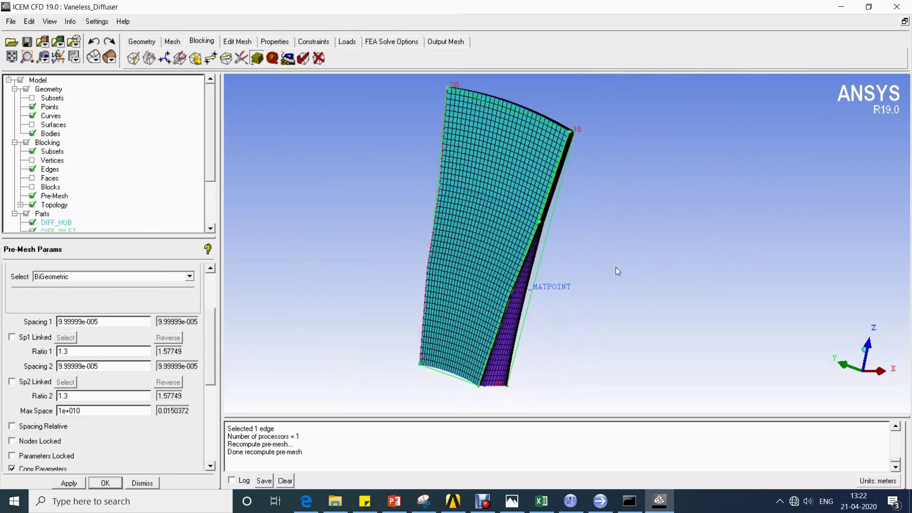
# Convert the pre-mesh to an unstructured mesh and save the Vaneless_Diffuser project
pyautogui.rightClick(59, 197)
pyautogui.click(137, 322)
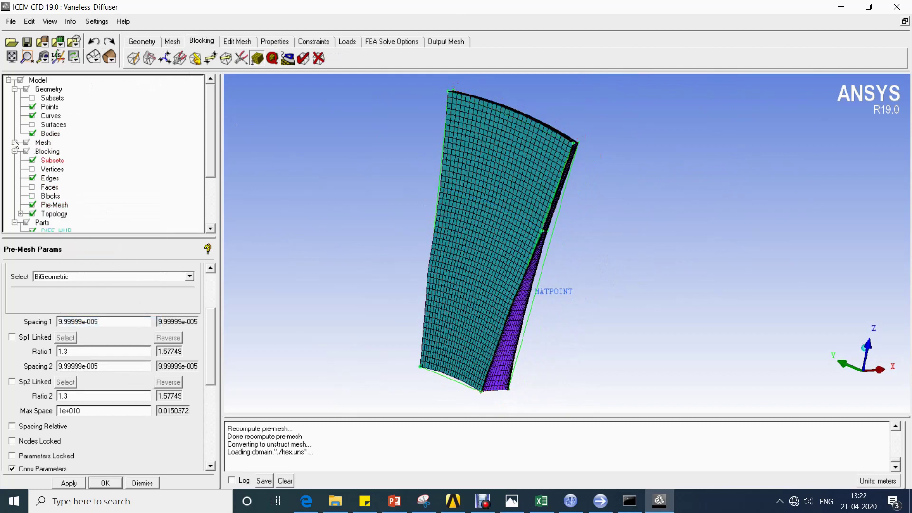
pyautogui.click(15, 143)
pyautogui.rightClick(53, 178)
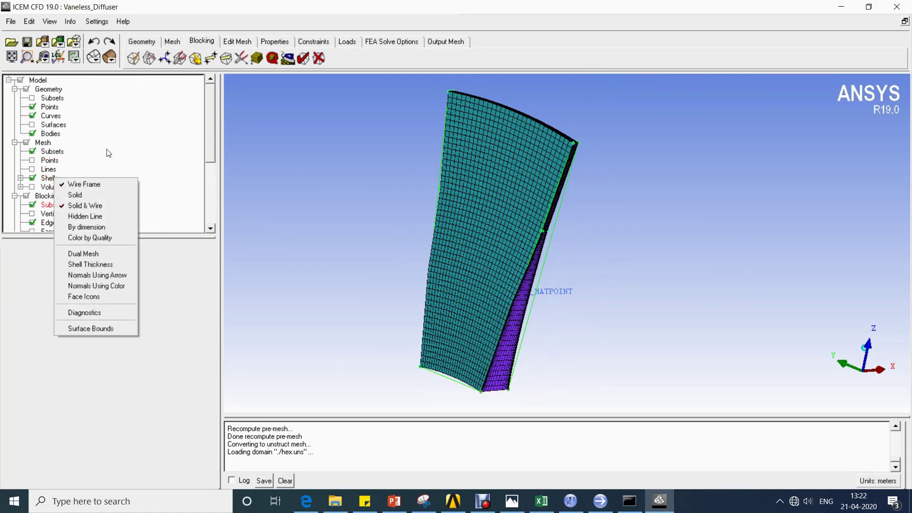
pyautogui.click(34, 44)
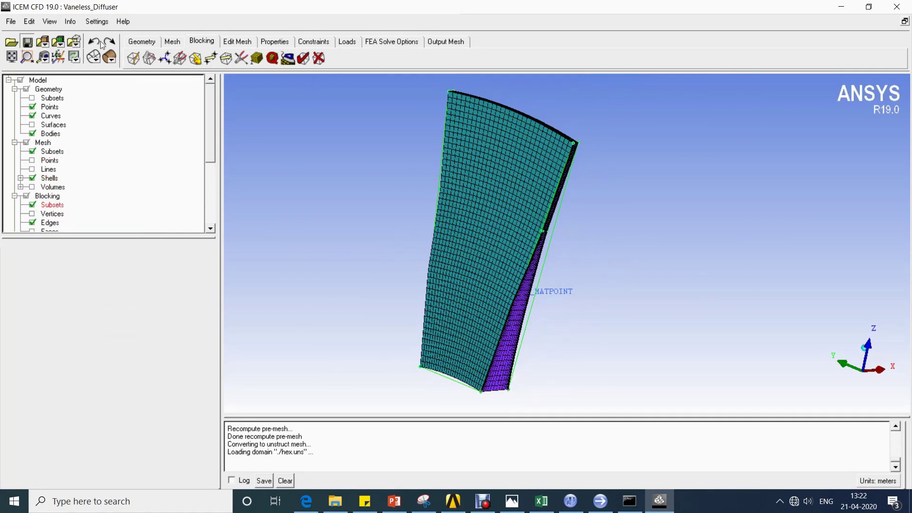
# Set the output solver for the diffuser mesh to ANSYS CFX
pyautogui.click(452, 41)
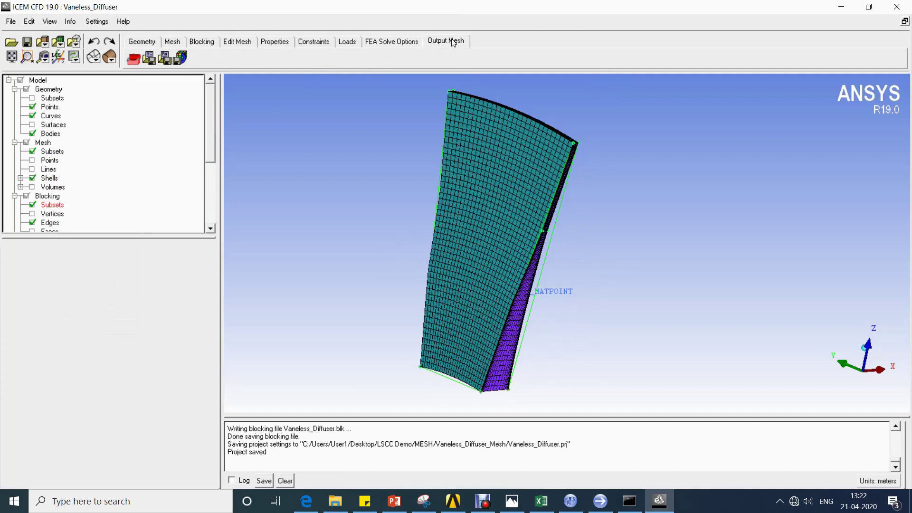
pyautogui.click(148, 58)
pyautogui.click(103, 279)
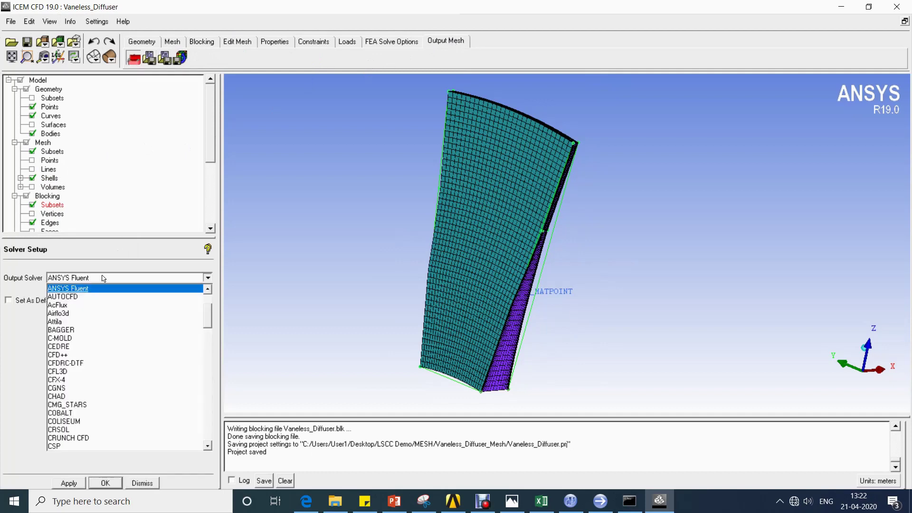
pyautogui.scroll(2, 103, 317)
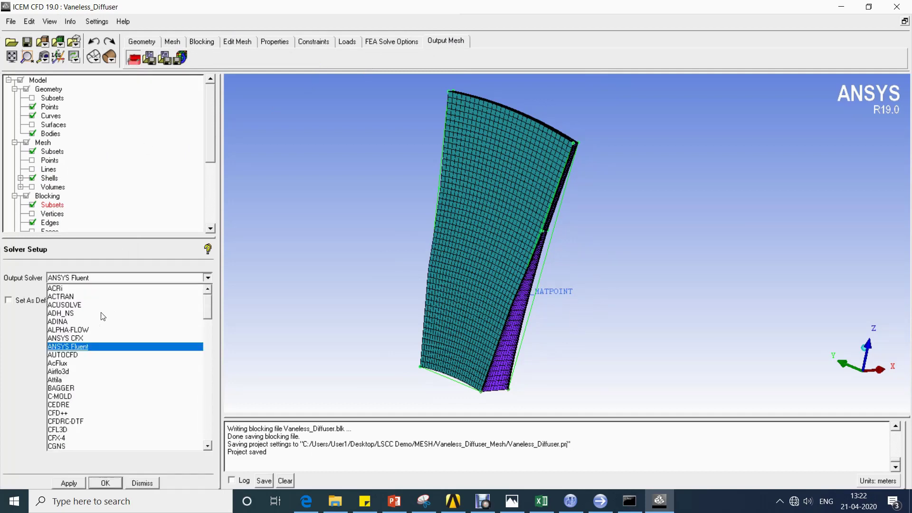
pyautogui.click(80, 339)
pyautogui.click(105, 483)
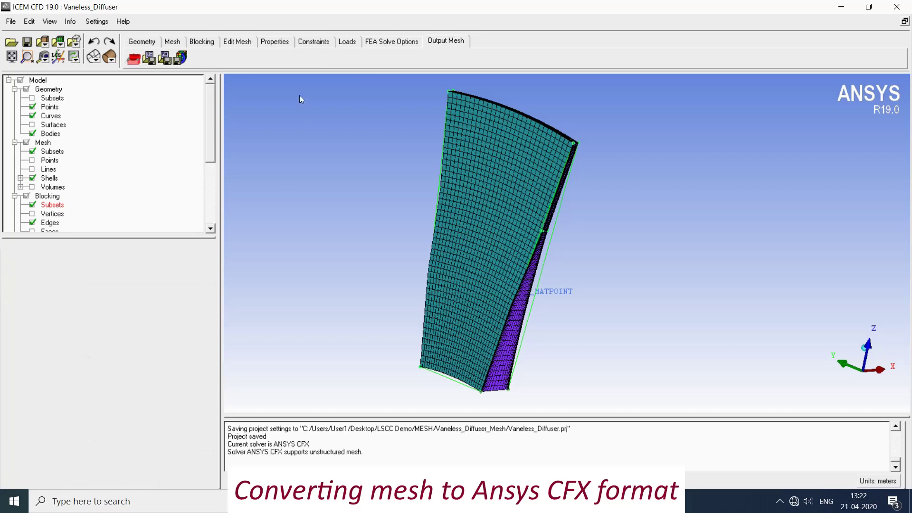
# Export the mesh as Vaneless_Diffuser.cfx5 without scaling, saving the Vaneless_Diffuser.cfx5.fbc attribute file and the current project first
pyautogui.click(183, 59)
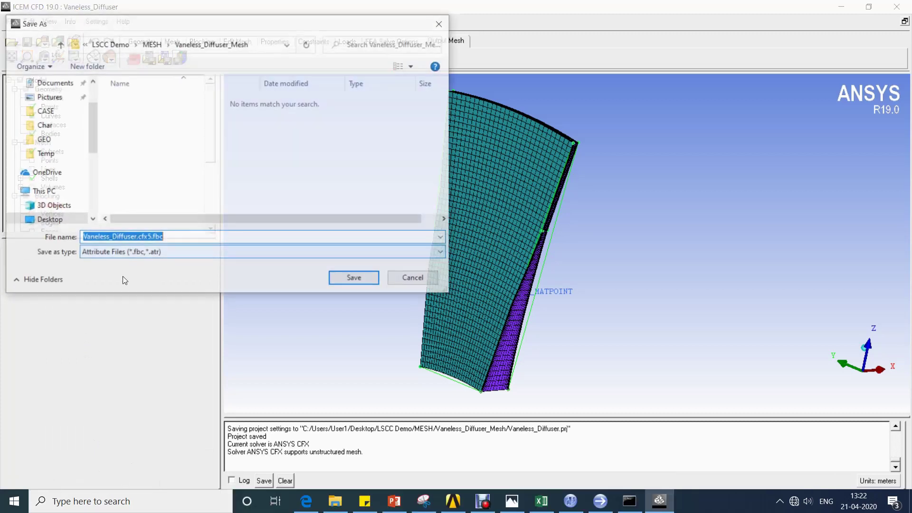
pyautogui.click(343, 281)
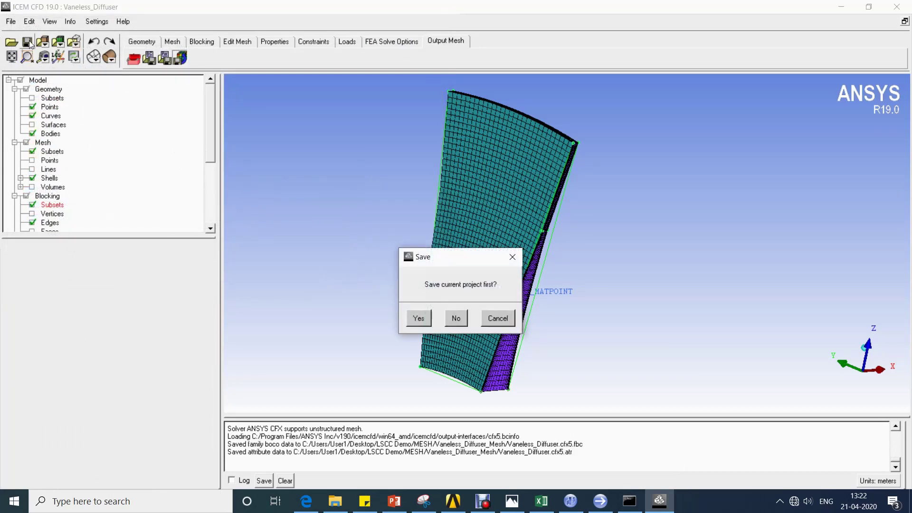
pyautogui.click(418, 315)
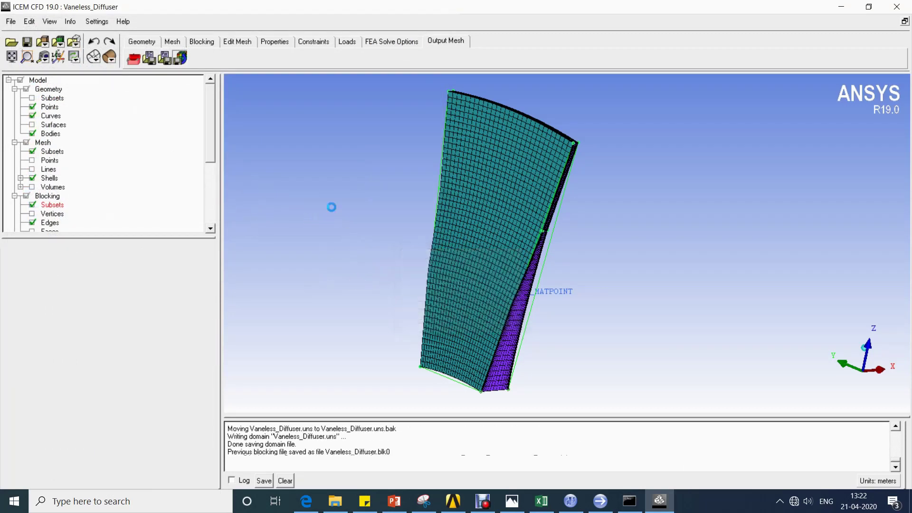
pyautogui.click(289, 251)
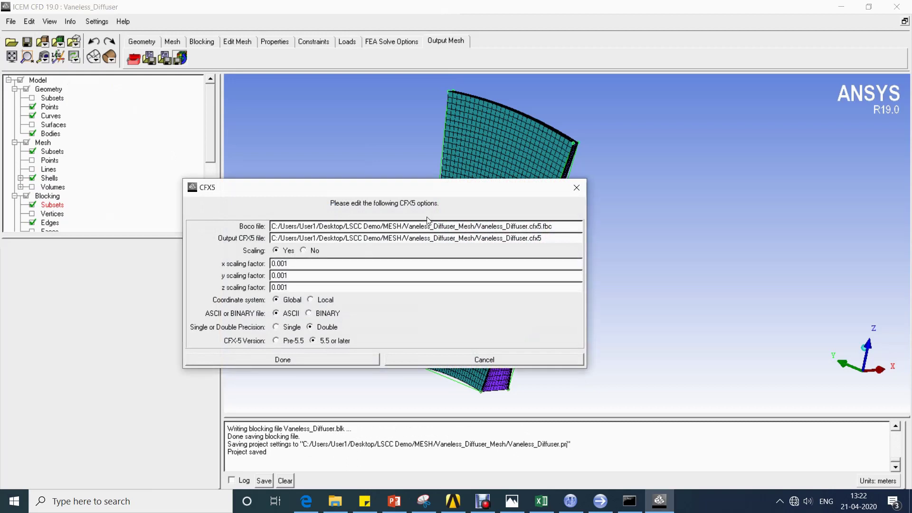
pyautogui.click(314, 252)
pyautogui.click(288, 359)
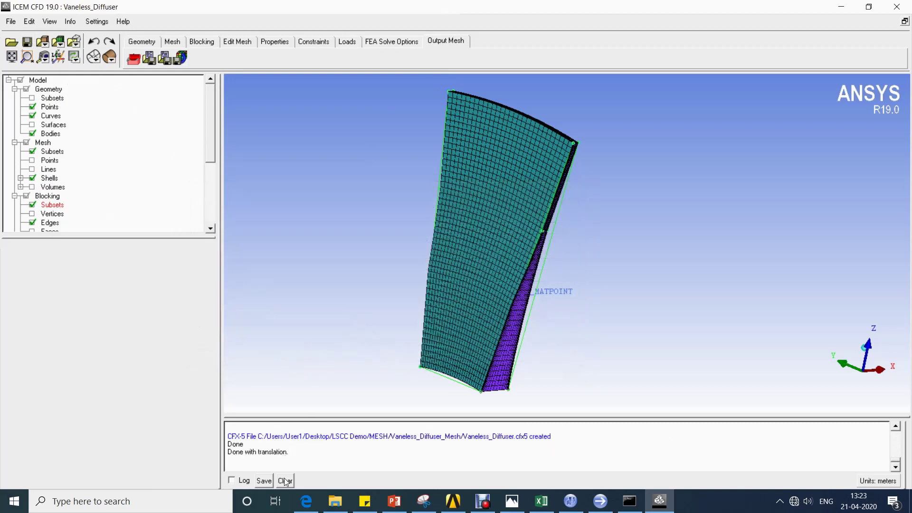
# Clear the message log and save the diffuser project
pyautogui.moveTo(477, 439); pyautogui.dragTo(528, 440)
pyautogui.click(562, 442)
pyautogui.click(286, 481)
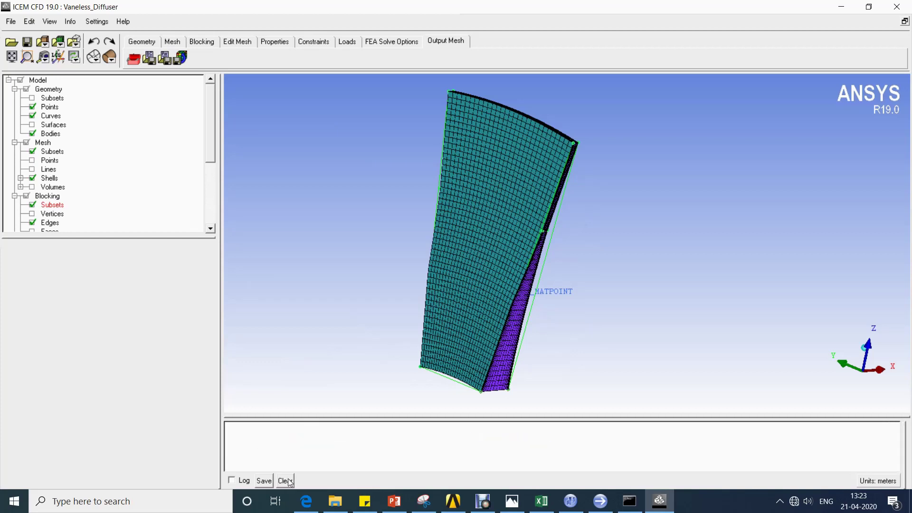
pyautogui.click(27, 43)
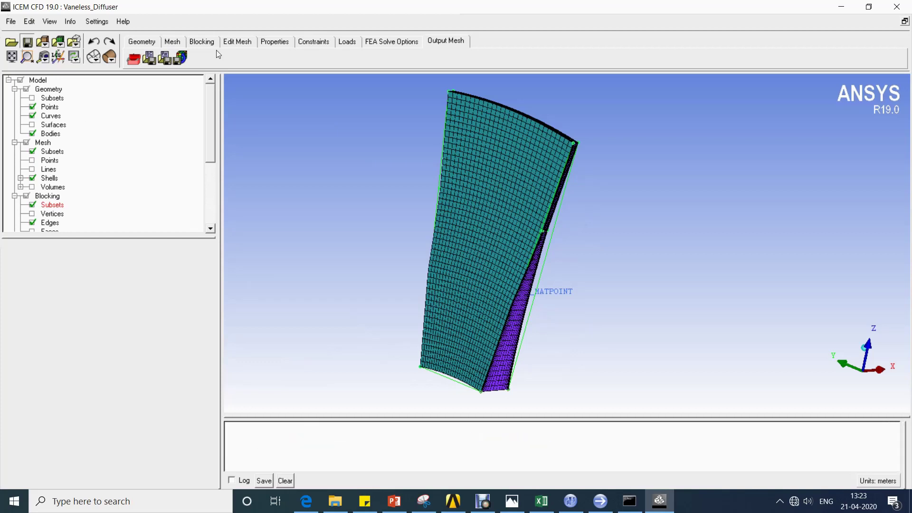
# Check all HEXA_8 and QUAD_4 elements of the diffuser mesh with the Quality criterion histogram
pyautogui.click(172, 42)
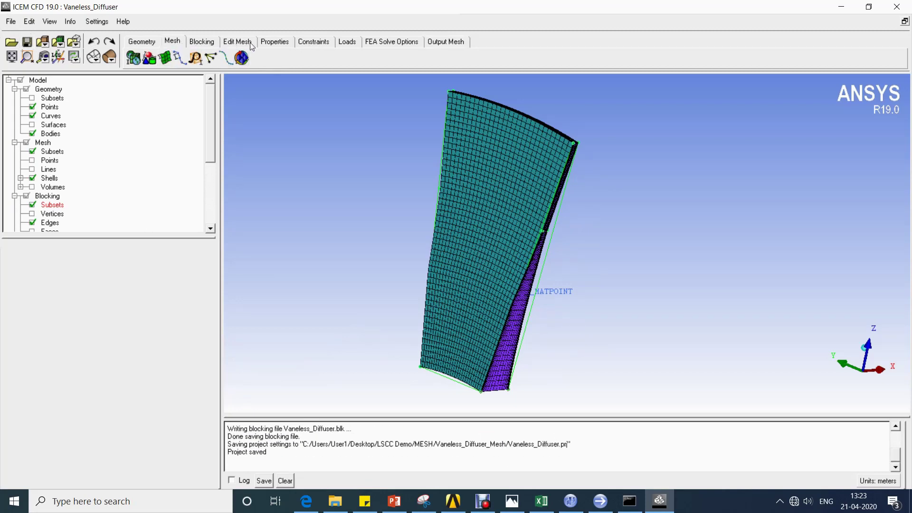
pyautogui.click(237, 42)
pyautogui.click(180, 58)
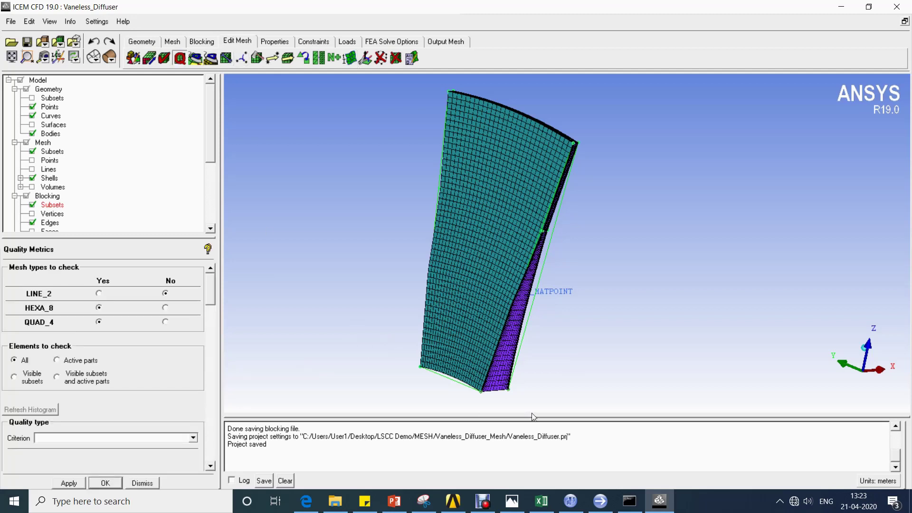
pyautogui.click(77, 483)
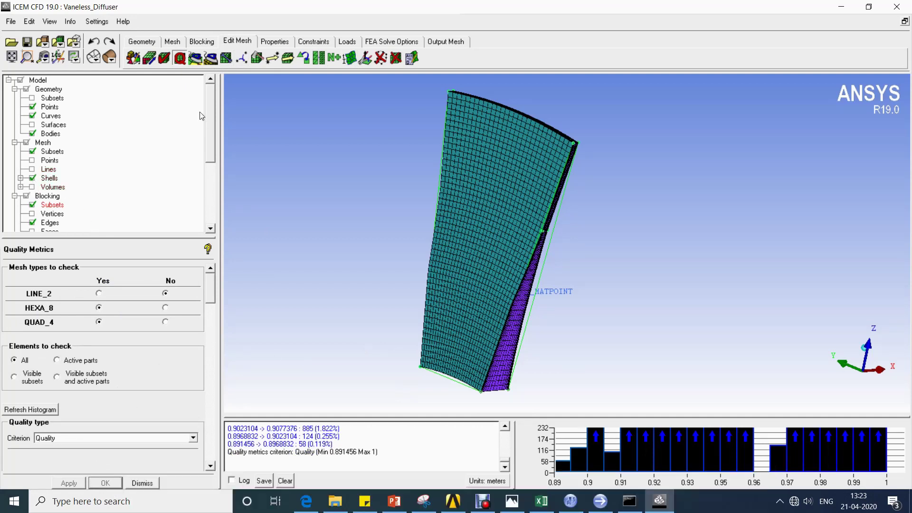
pyautogui.click(140, 43)
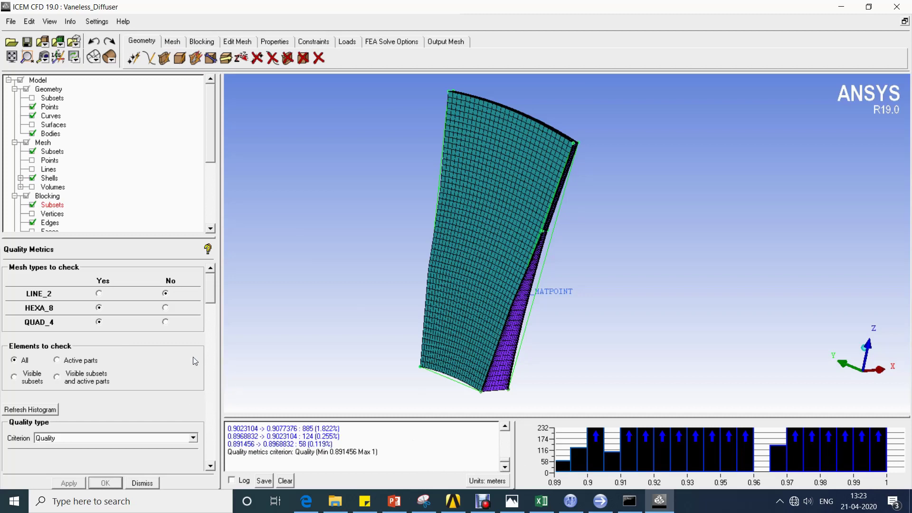
pyautogui.moveTo(208, 297)
pyautogui.mouseDown()
pyautogui.moveTo(210, 444)
pyautogui.moveTo(209, 304)
pyautogui.mouseUp()
# Exit ICEM CFD and answer its closing prompt
pyautogui.click(11, 22)
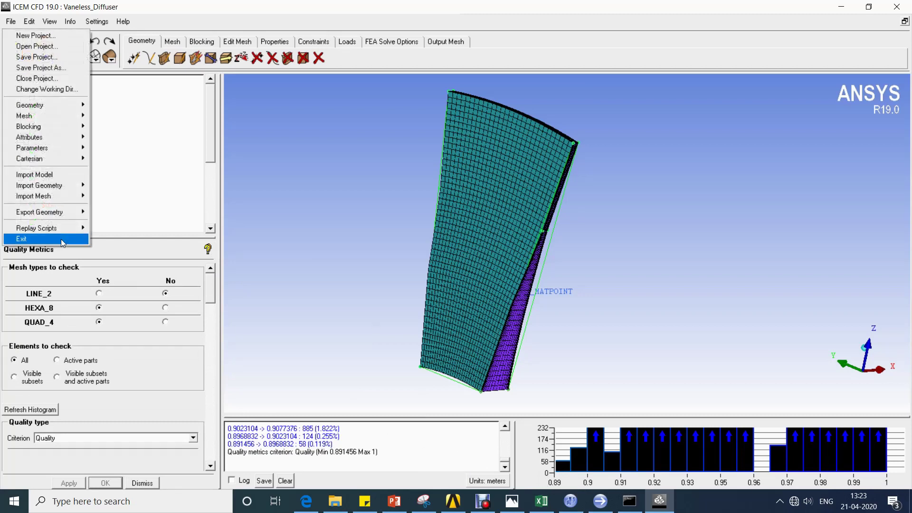
pyautogui.click(61, 240)
pyautogui.click(419, 319)
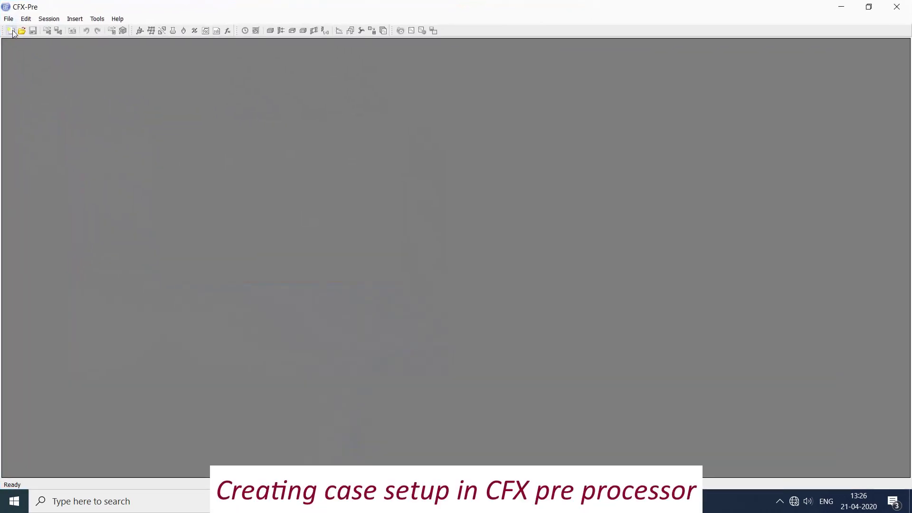
# Create a new case of simulation type Turbomachinery in CFX-Pre
pyautogui.click(11, 31)
pyautogui.click(453, 231)
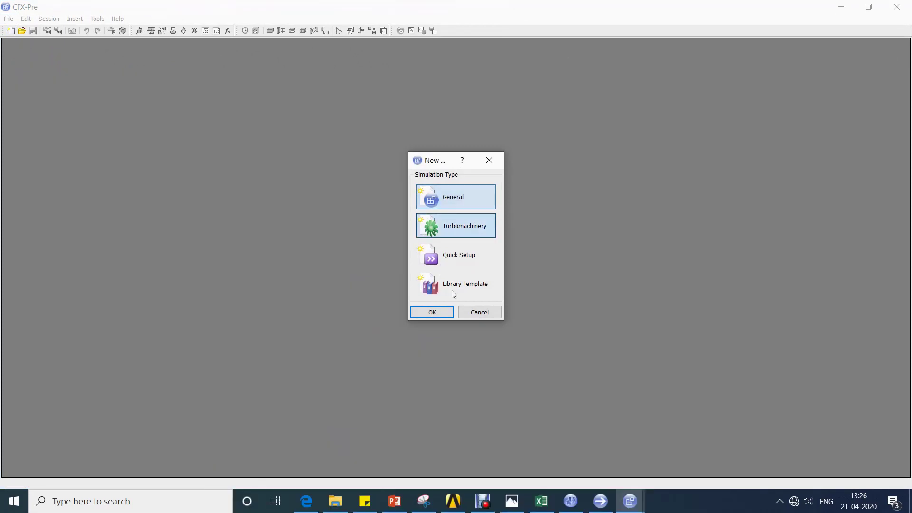
pyautogui.click(432, 312)
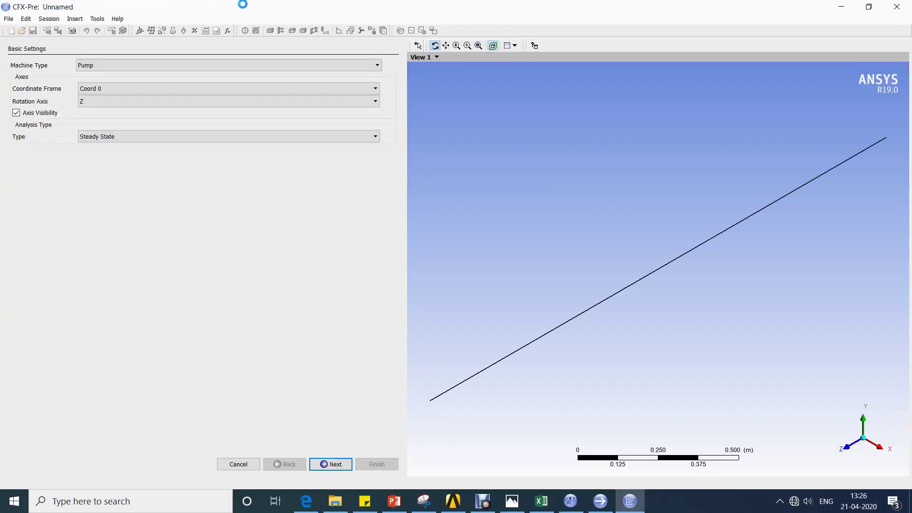
# Set the machine type to Centrifugal Compressor with rotation axis X, keep the analysis Steady State, and proceed to component definition
pyautogui.click(147, 69)
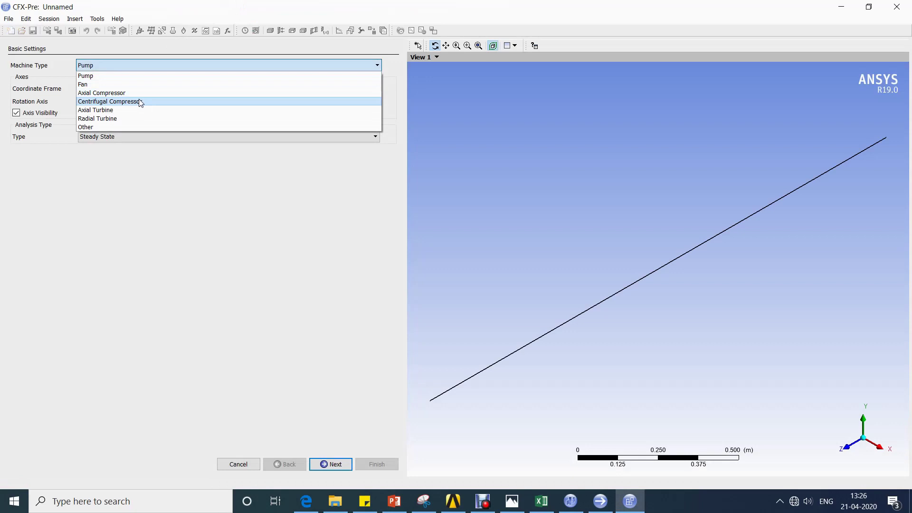
pyautogui.click(139, 99)
pyautogui.click(104, 101)
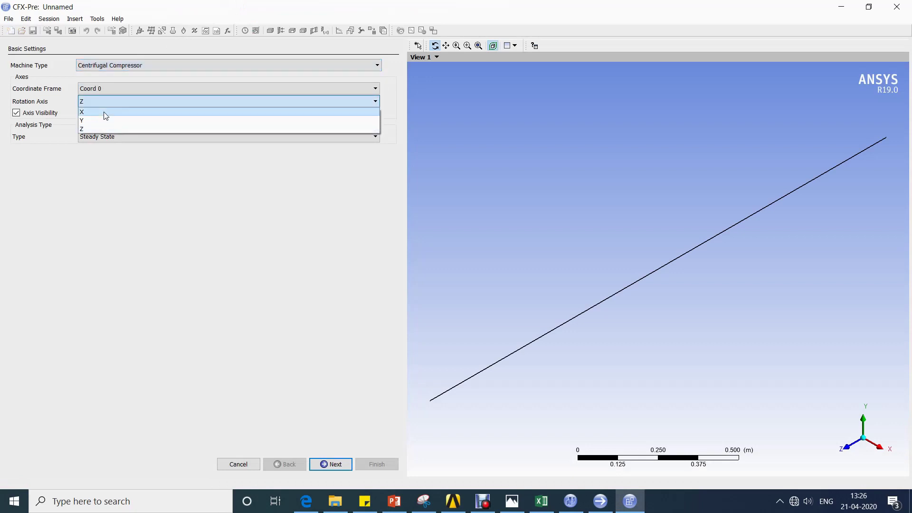
pyautogui.click(110, 134)
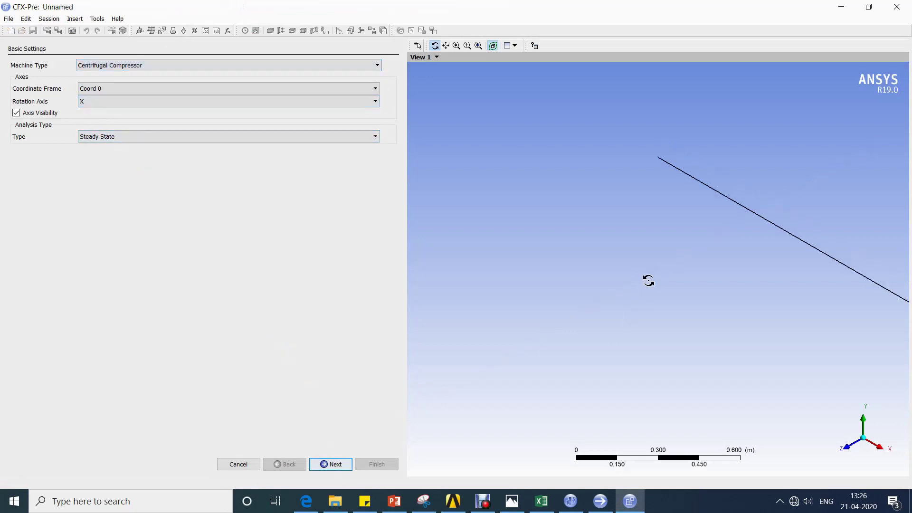
pyautogui.moveTo(737, 299); pyautogui.dragTo(560, 272, button='middle')
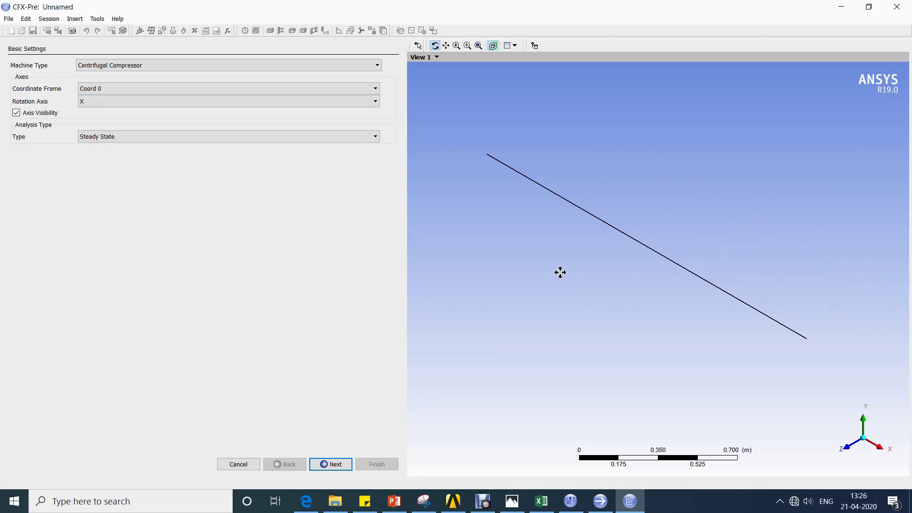
pyautogui.click(331, 464)
# Add a rotating component named R1 to the component list
pyautogui.rightClick(124, 142)
pyautogui.click(179, 151)
pyautogui.rightClick(163, 133)
pyautogui.click(174, 140)
pyautogui.click(205, 194)
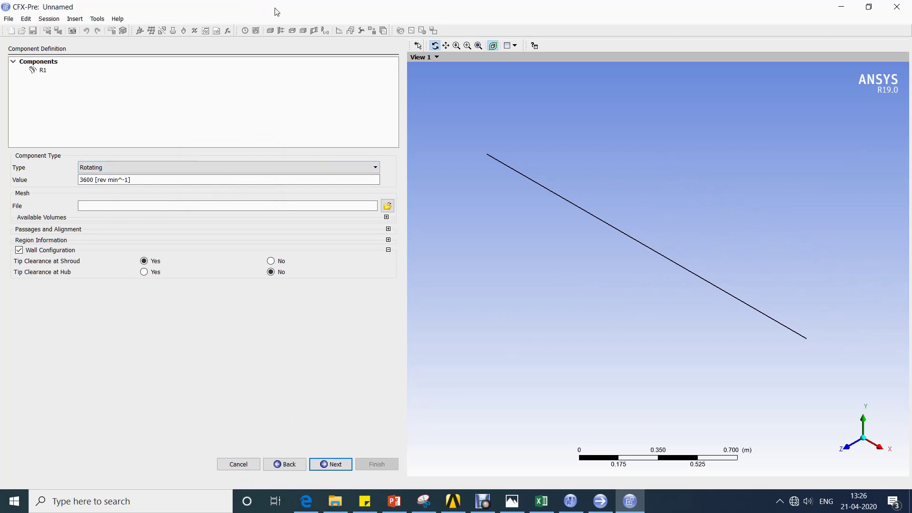
# Consult Info.txt in the CASE folder beside CFX-Pre and set R1's rotational speed to 1862 rev/min
pyautogui.press('super+Left')
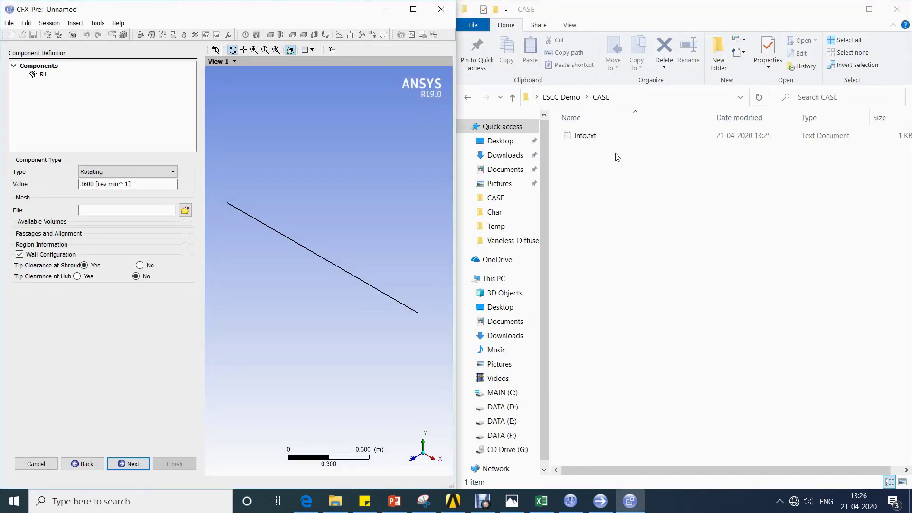
pyautogui.doubleClick(585, 136)
pyautogui.moveTo(115, 246); pyautogui.dragTo(633, 168)
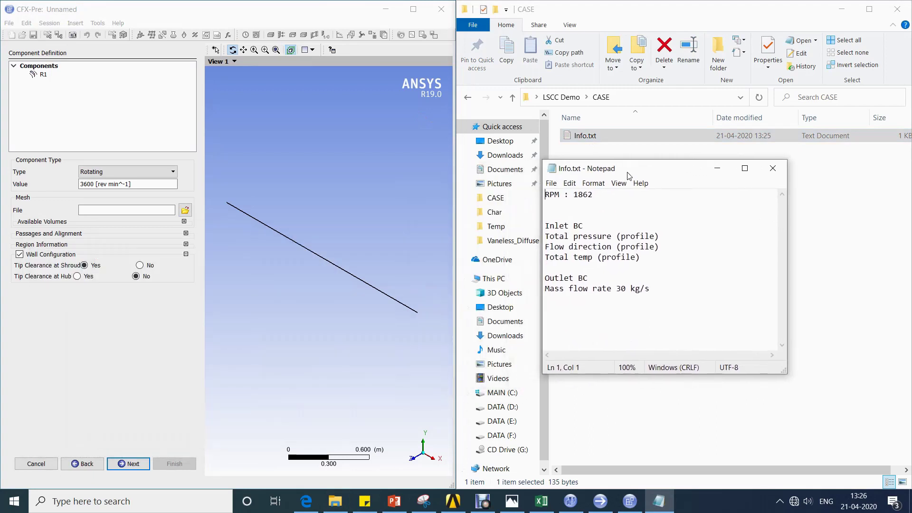
pyautogui.click(143, 187)
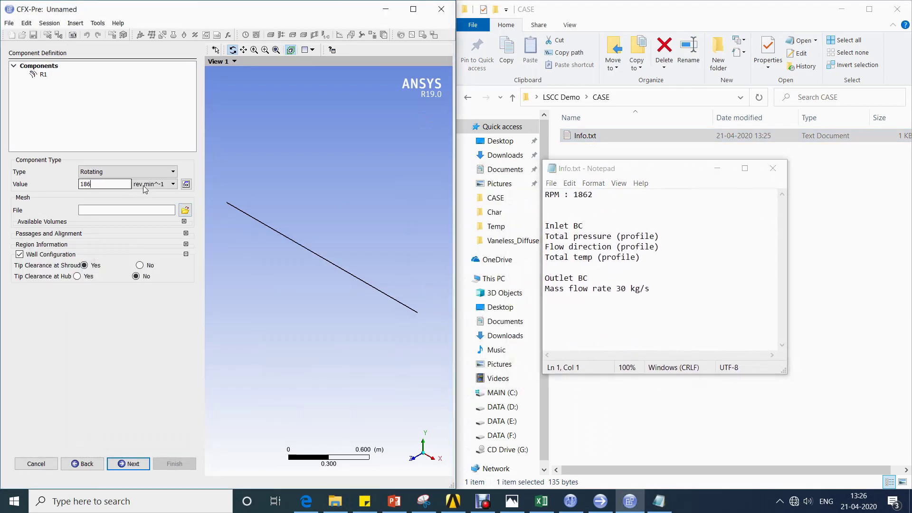
pyautogui.write('1862')
pyautogui.press('Return')
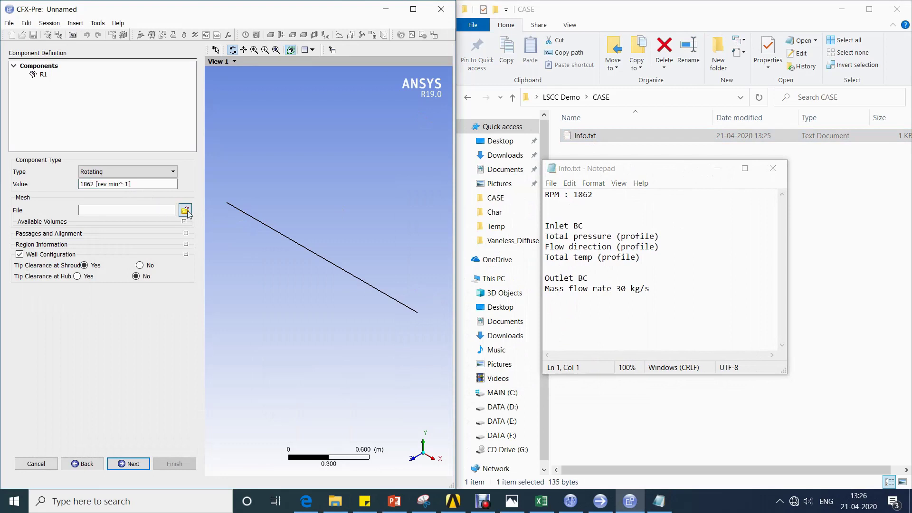
# Import the impeller mesh Impeller_LSCC.gtm for component R1 and widen the CFX-Pre window
pyautogui.click(185, 211)
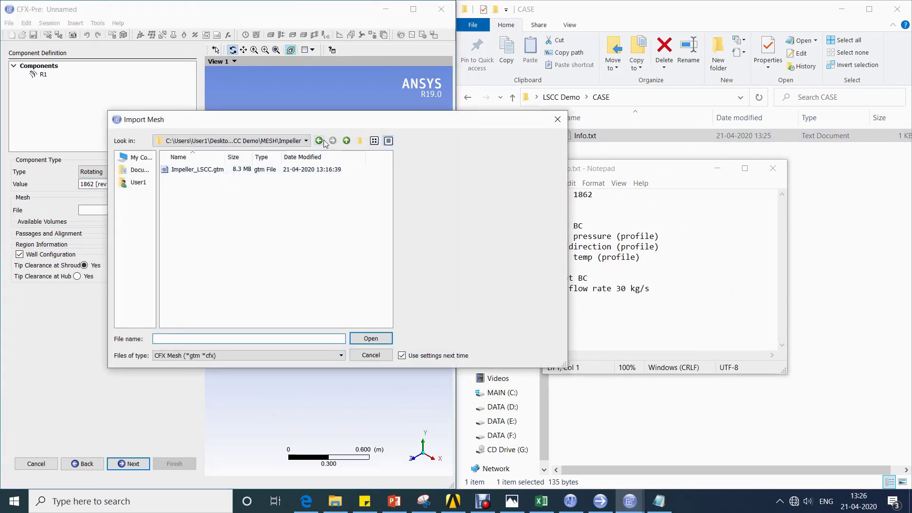
pyautogui.click(211, 171)
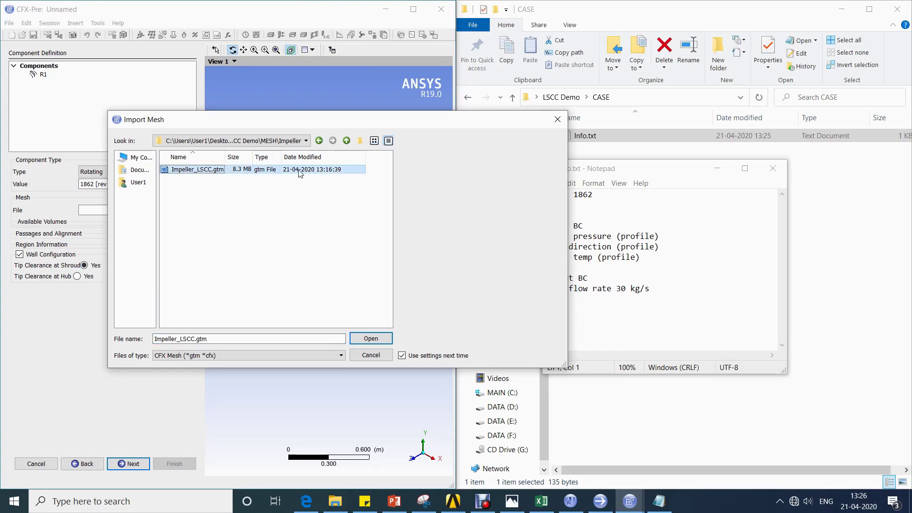
pyautogui.click(371, 339)
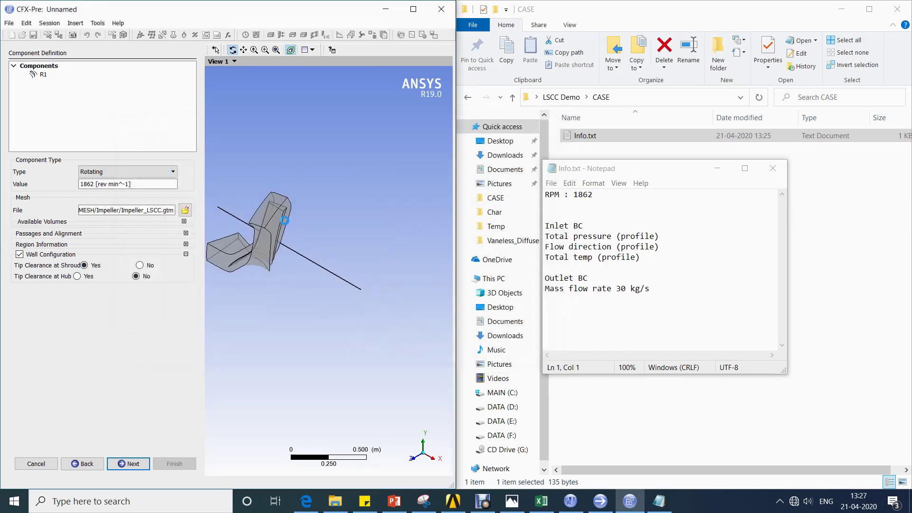
pyautogui.moveTo(358, 189); pyautogui.dragTo(340, 219)
pyautogui.moveTo(456, 251); pyautogui.dragTo(494, 251)
# Add a second component named S1 of type Stationary
pyautogui.rightClick(98, 105)
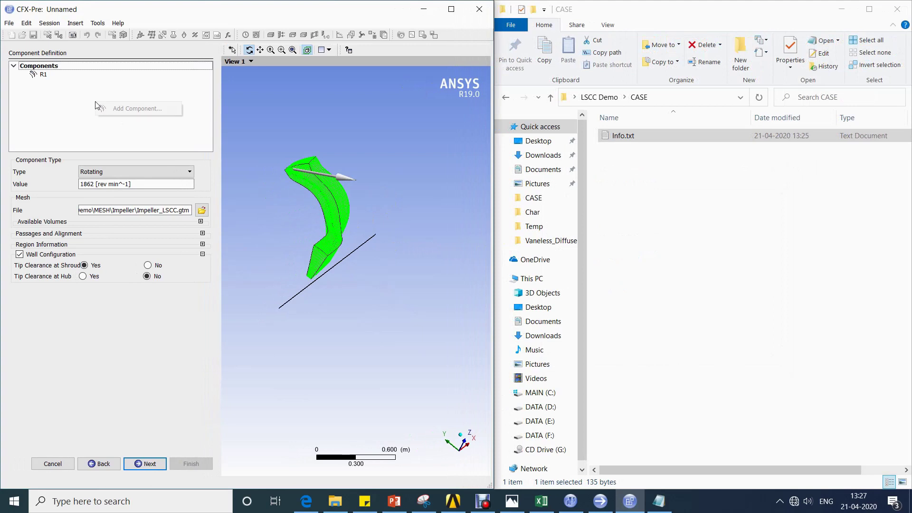
pyautogui.click(138, 109)
pyautogui.click(179, 146)
pyautogui.click(174, 163)
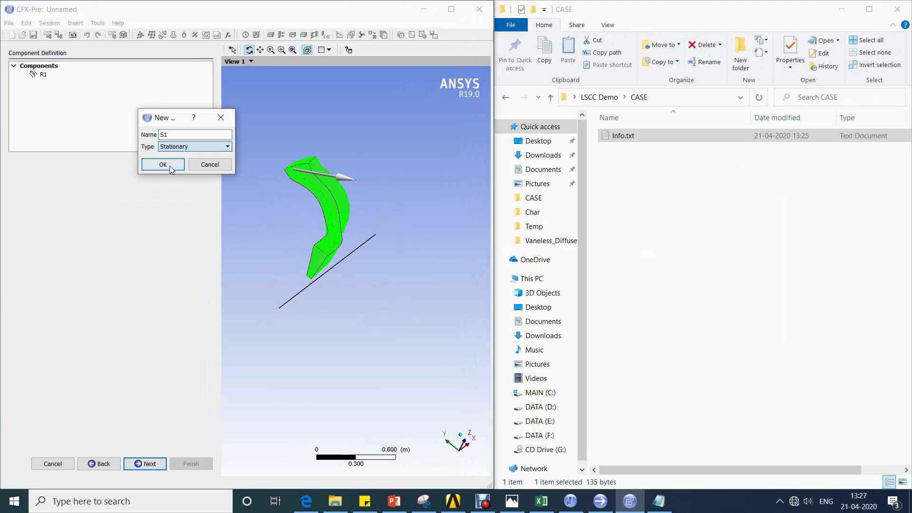
pyautogui.click(163, 165)
# Import the ICEM CFD mesh Vaneless_Diffuser.cfx5 from the Vaneless_Diffuser_Mesh folder for component S1
pyautogui.click(202, 198)
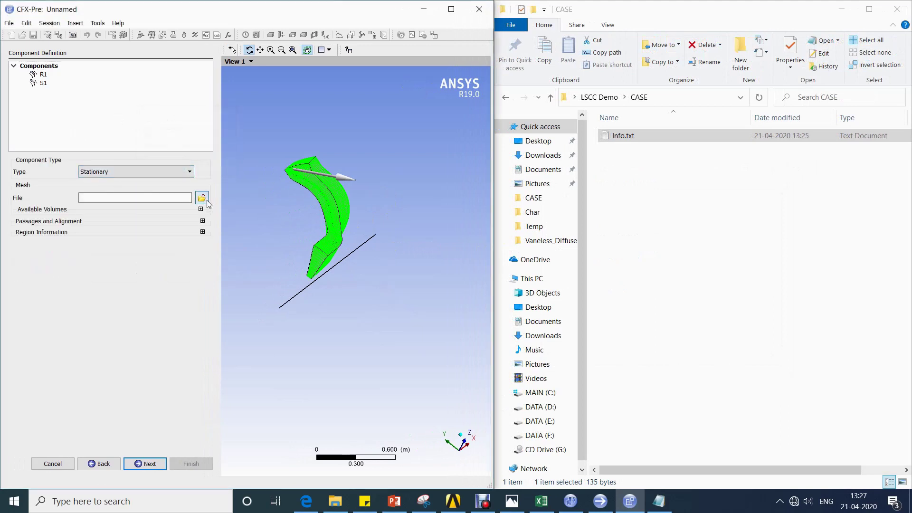
pyautogui.click(347, 141)
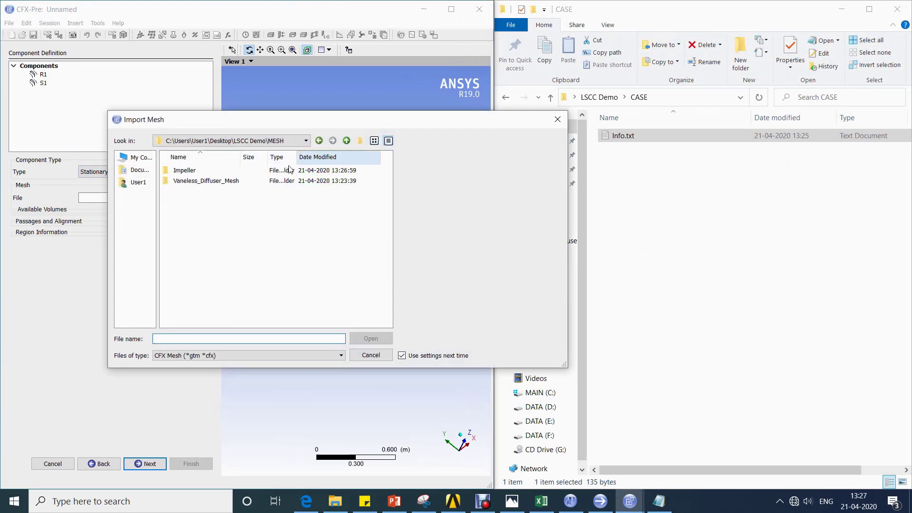
pyautogui.doubleClick(190, 180)
pyautogui.click(258, 355)
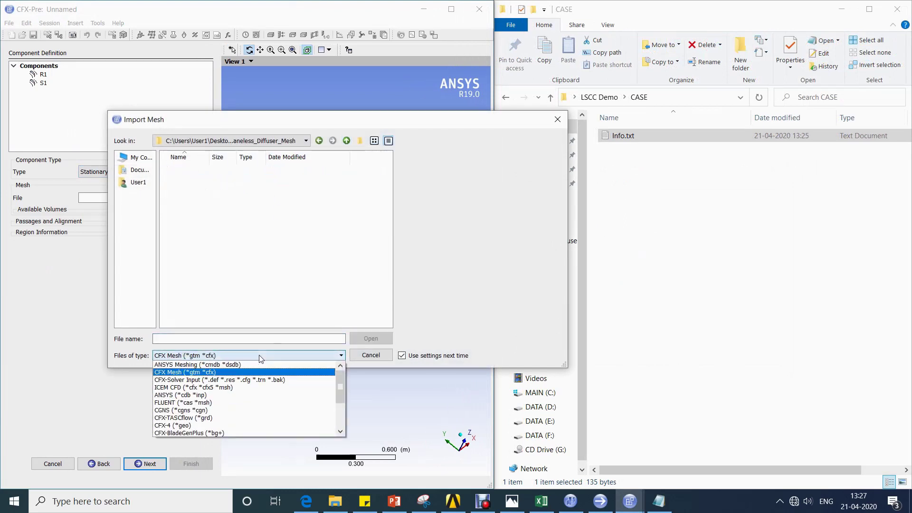
pyautogui.click(247, 378)
pyautogui.doubleClick(198, 170)
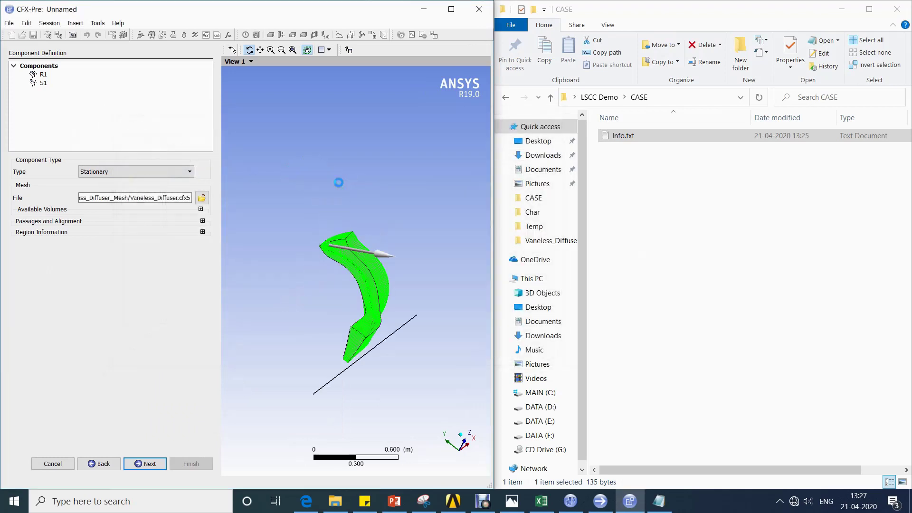
pyautogui.moveTo(350, 205); pyautogui.dragTo(340, 206, button='middle')
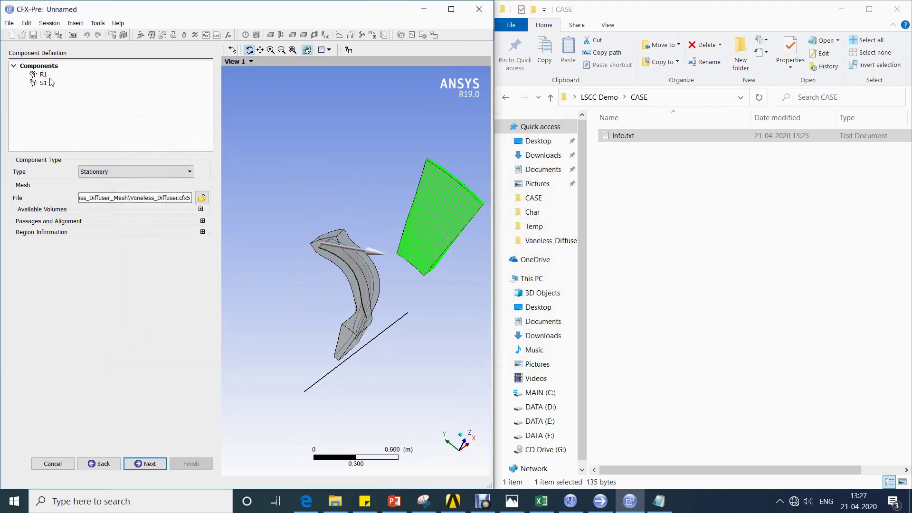
# Set S1's passages in 360 to 20 and preview the diffuser with a theta offset of -90 degrees
pyautogui.click(203, 232)
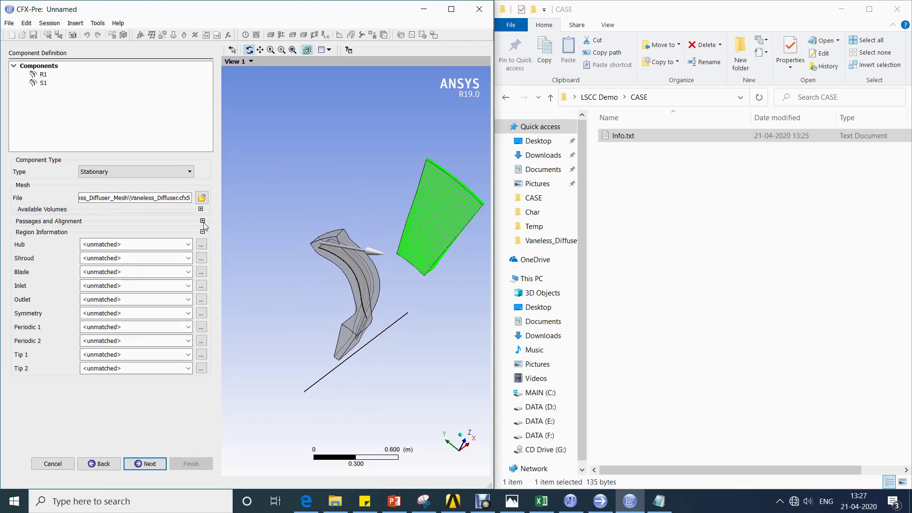
pyautogui.click(202, 222)
pyautogui.scroll(-1, 209, 255)
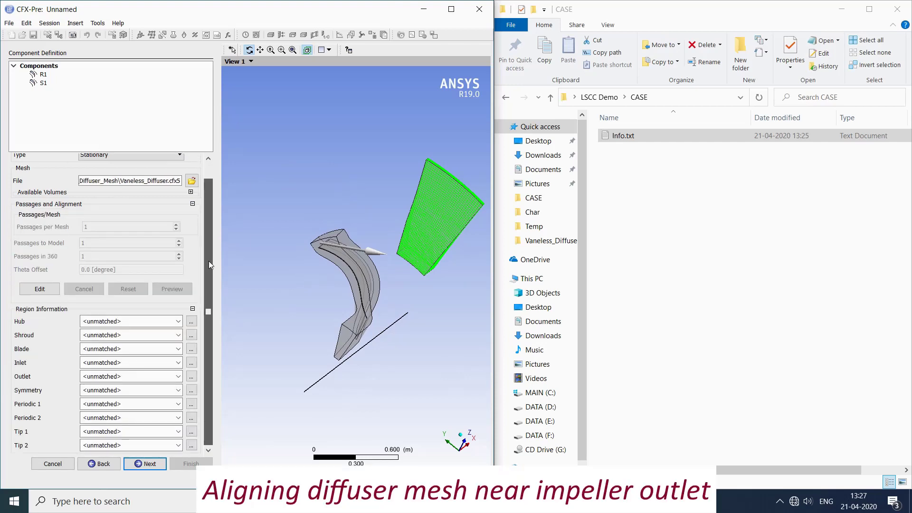
pyautogui.click(39, 288)
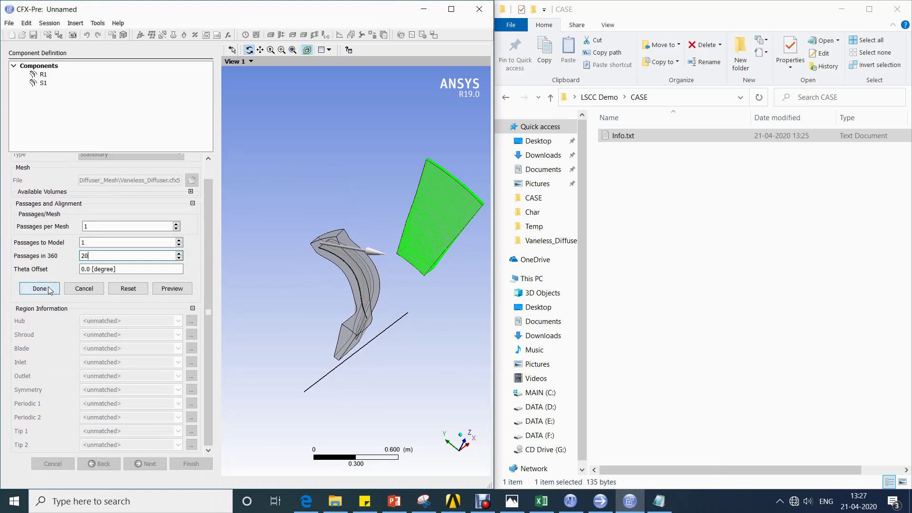
pyautogui.click(107, 269)
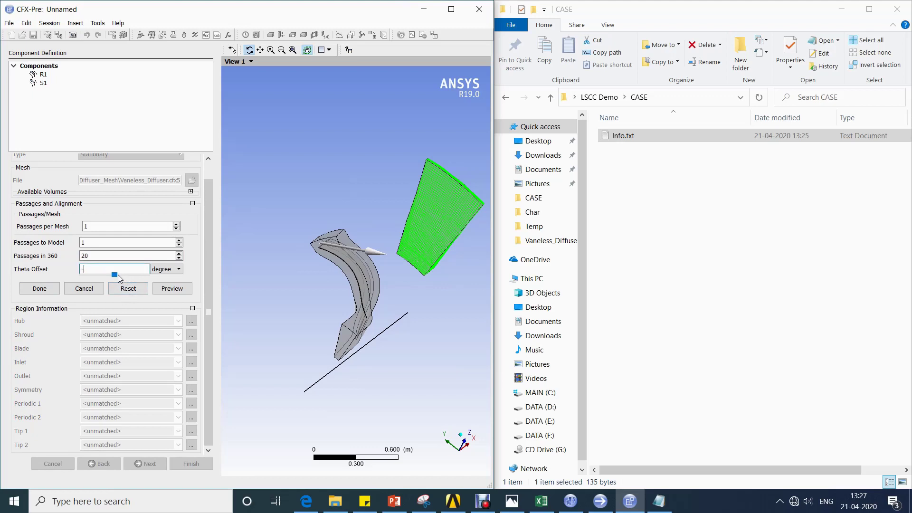
pyautogui.click(177, 291)
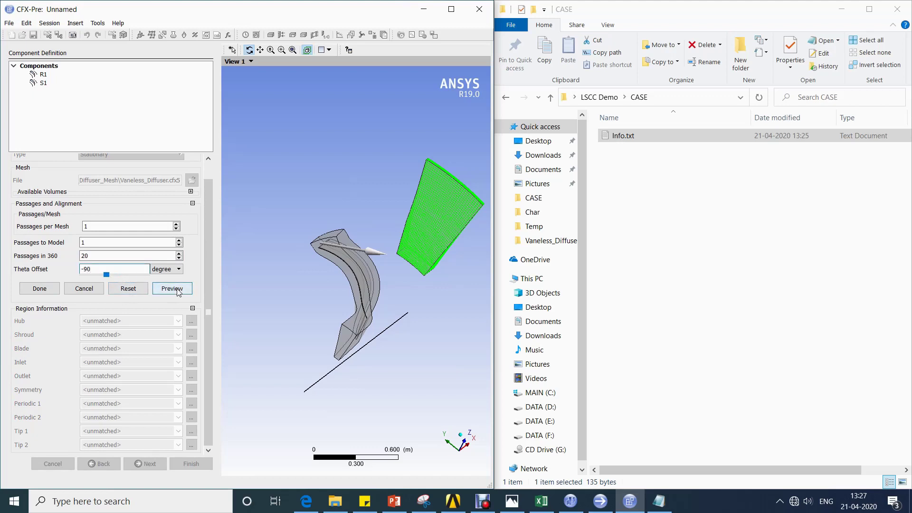
# Set S1's theta offset to -55 degrees, preview the alignment at the impeller outlet, and accept the passage settings
pyautogui.click(127, 270)
pyautogui.write('-55')
pyautogui.click(173, 289)
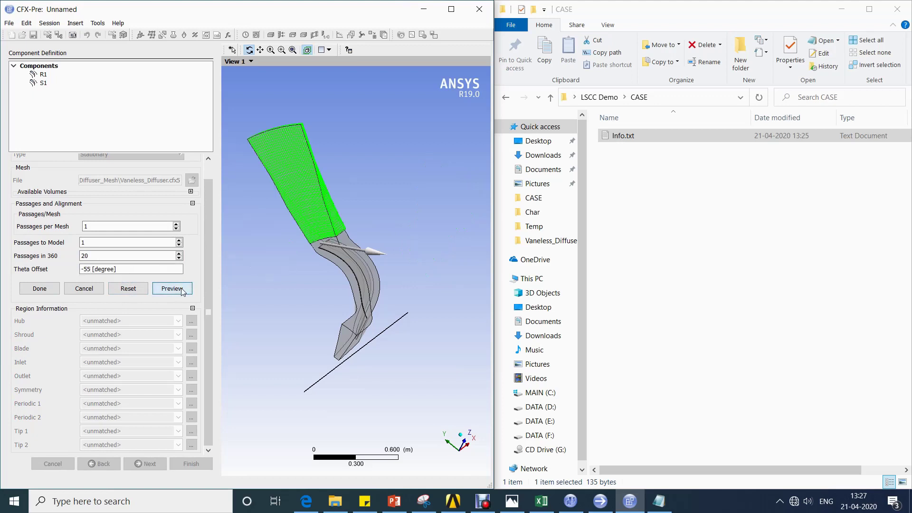
pyautogui.click(53, 290)
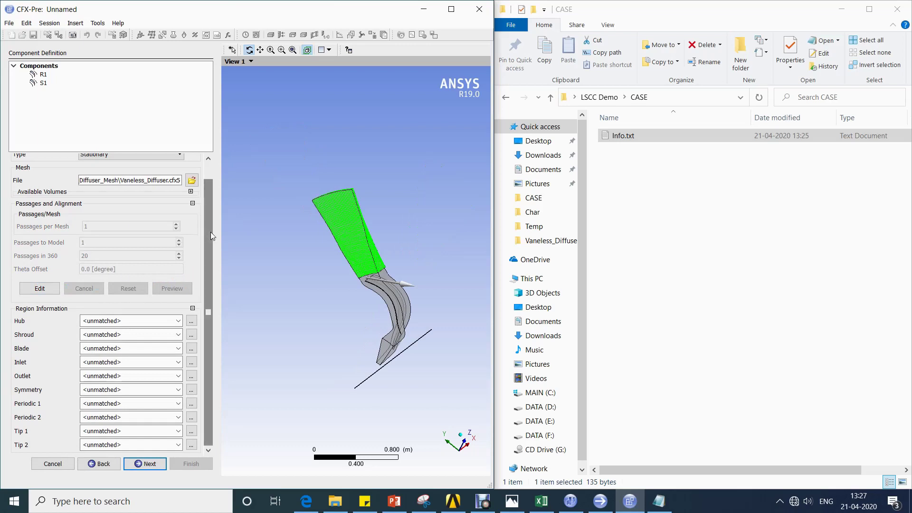
# Assign DIFF_HUB to S1's Hub and DIFF_SHROUD to its Shroud, and leave the Blade region blank
pyautogui.click(178, 321)
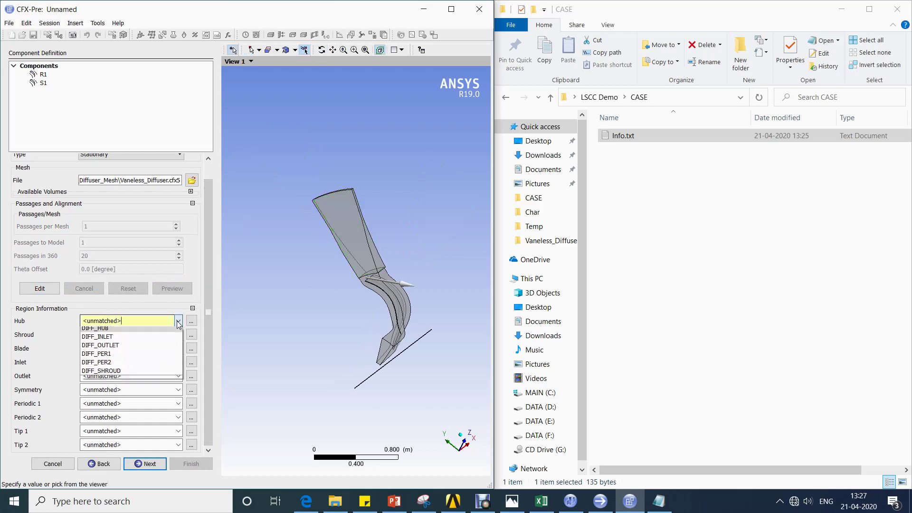
pyautogui.click(179, 338)
pyautogui.click(179, 336)
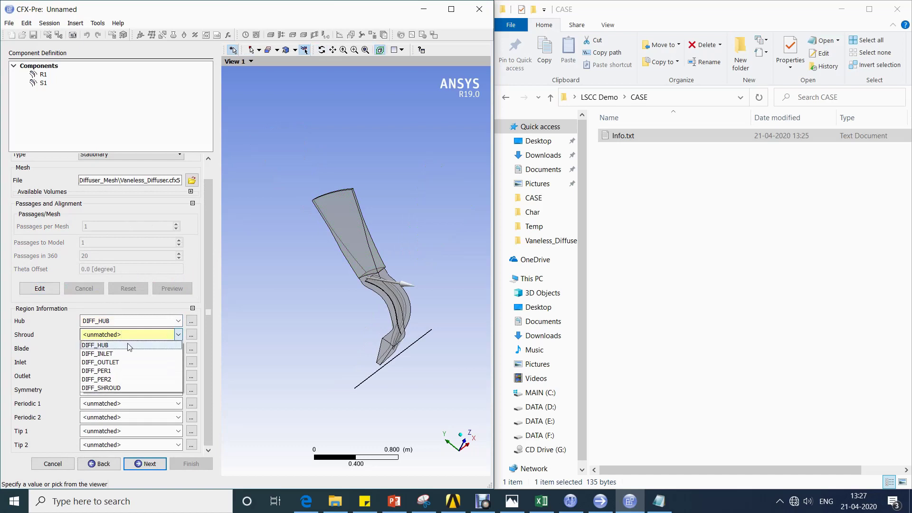
pyautogui.click(113, 388)
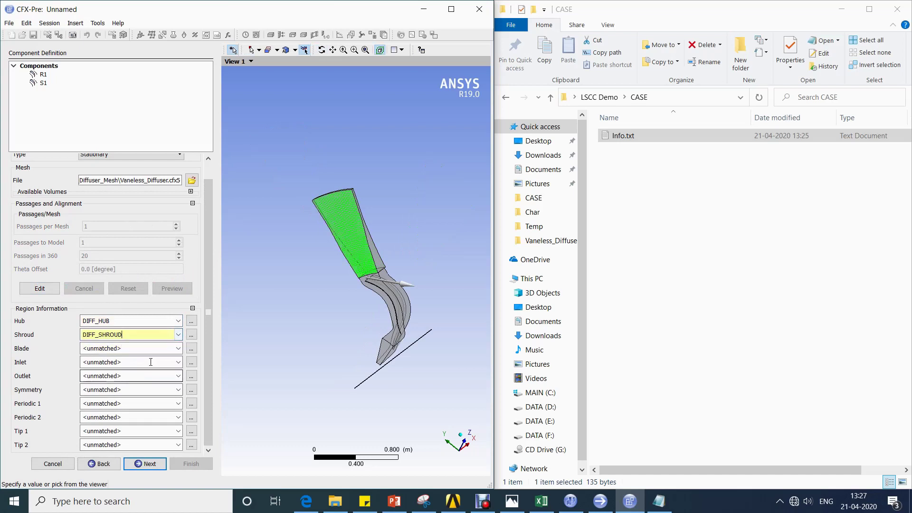
pyautogui.click(178, 348)
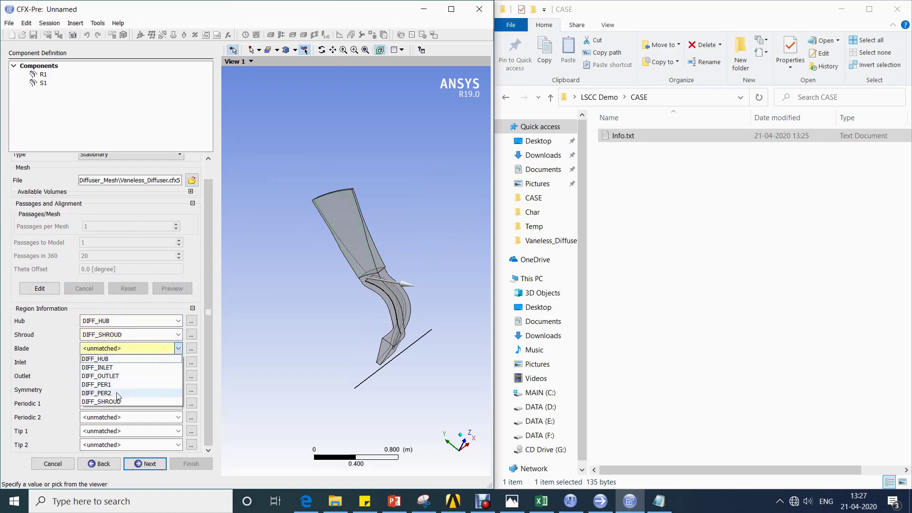
pyautogui.click(107, 359)
pyautogui.press('Delete')
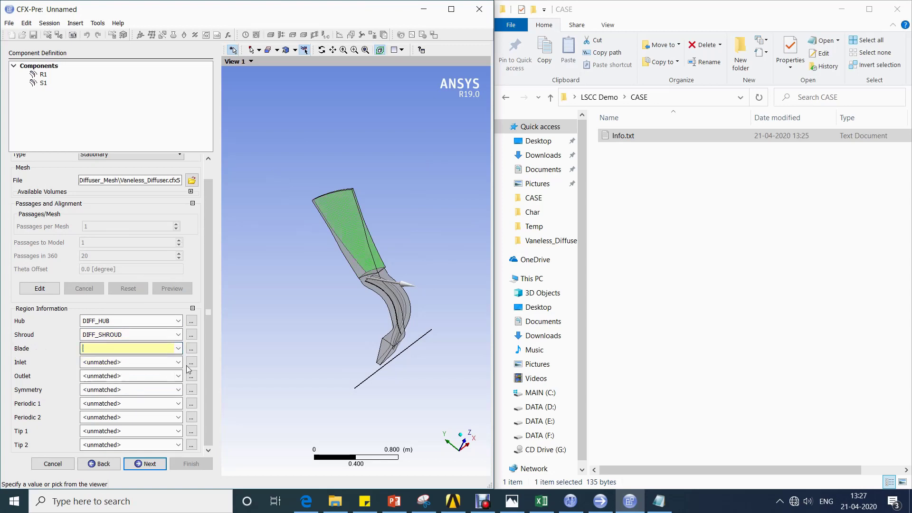
# Assign DIFF_INLET to S1's Inlet region and DIFF_OUTLET to its Outlet region
pyautogui.click(178, 362)
pyautogui.click(131, 381)
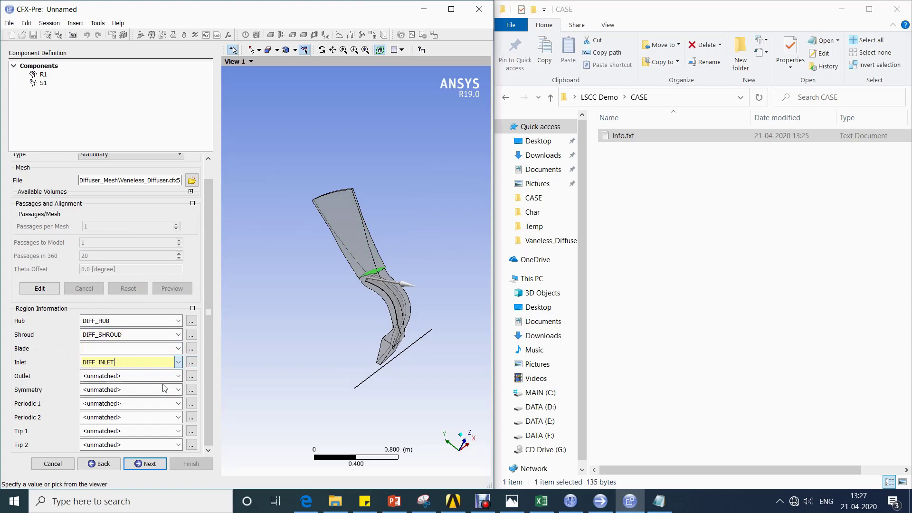
pyautogui.click(166, 376)
pyautogui.click(119, 402)
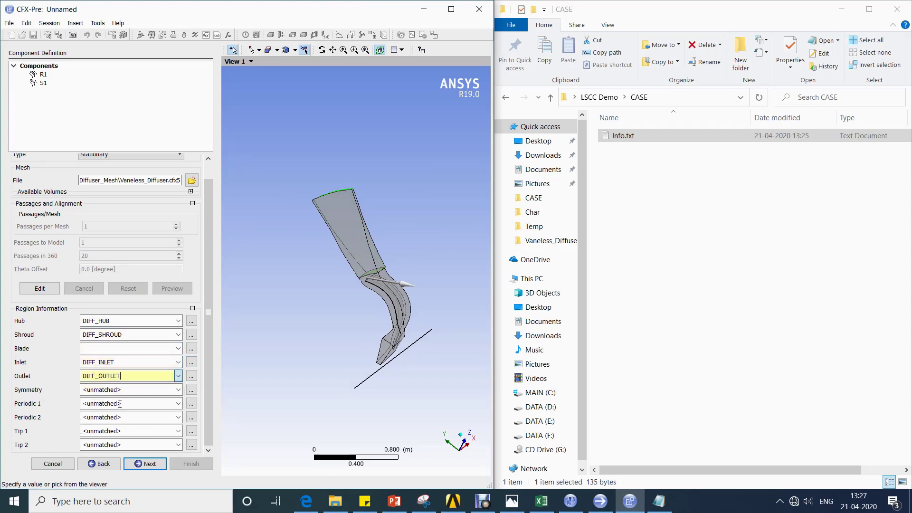
# Assign DIFF_PER1 to S1's Periodic 1 region and open the region choices for Periodic 2
pyautogui.click(178, 404)
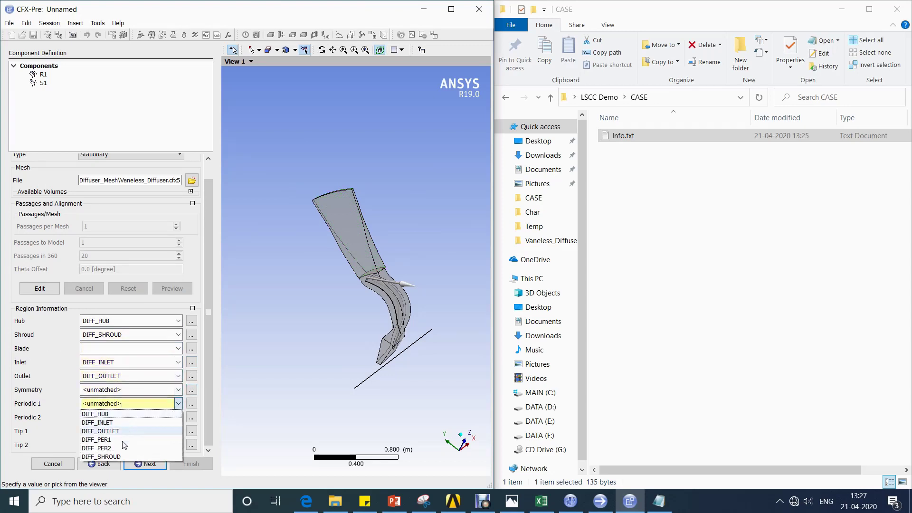
pyautogui.click(109, 439)
pyautogui.click(178, 417)
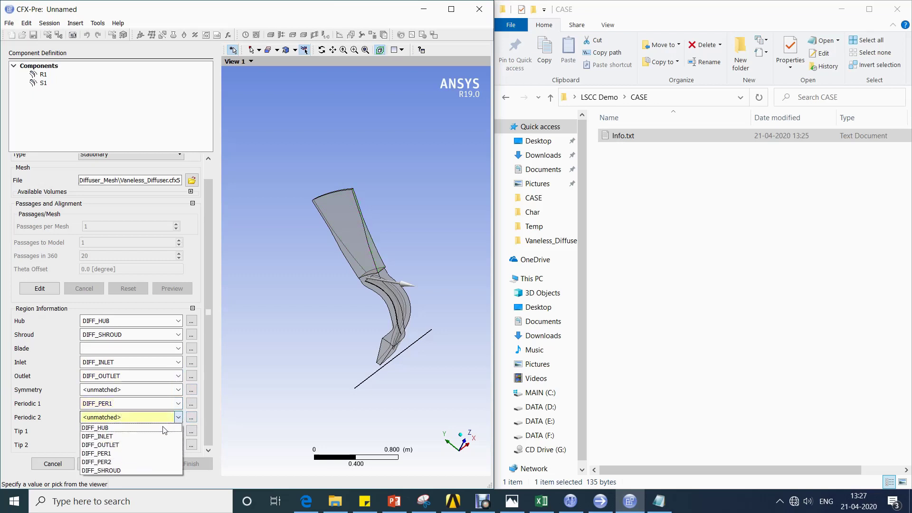
# Assign DIFF_PER2 as the second periodic region of the diffuser and continue to the physics definition
pyautogui.click(122, 461)
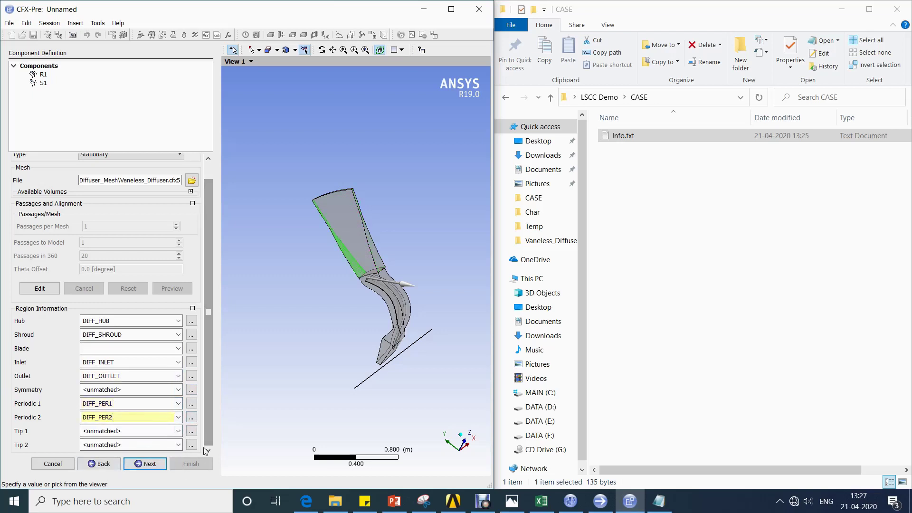
pyautogui.click(144, 463)
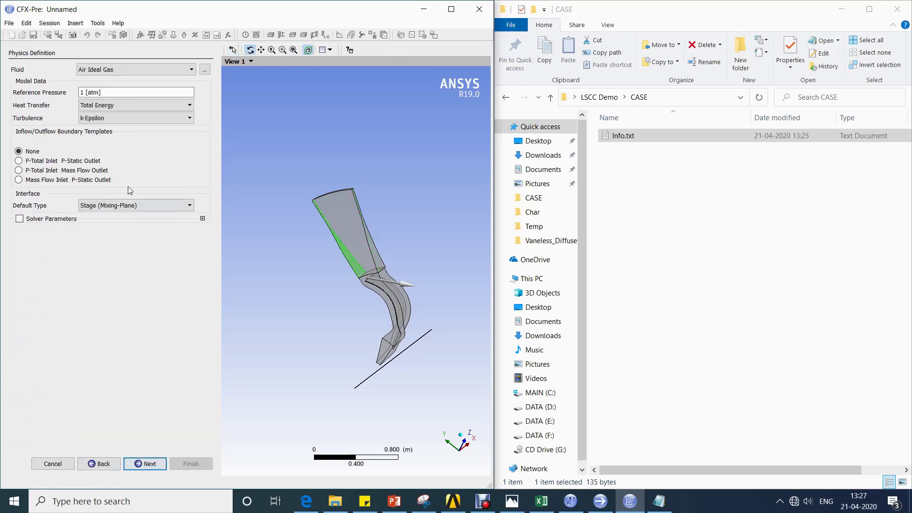
# Set the reference pressure to 0 atm and the turbulence model to Shear Stress Transport
pyautogui.click(115, 94)
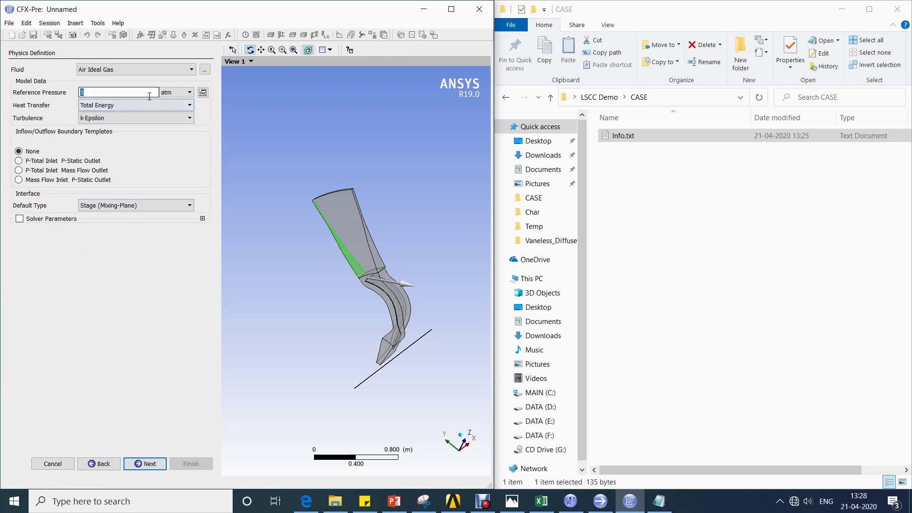
pyautogui.click(134, 118)
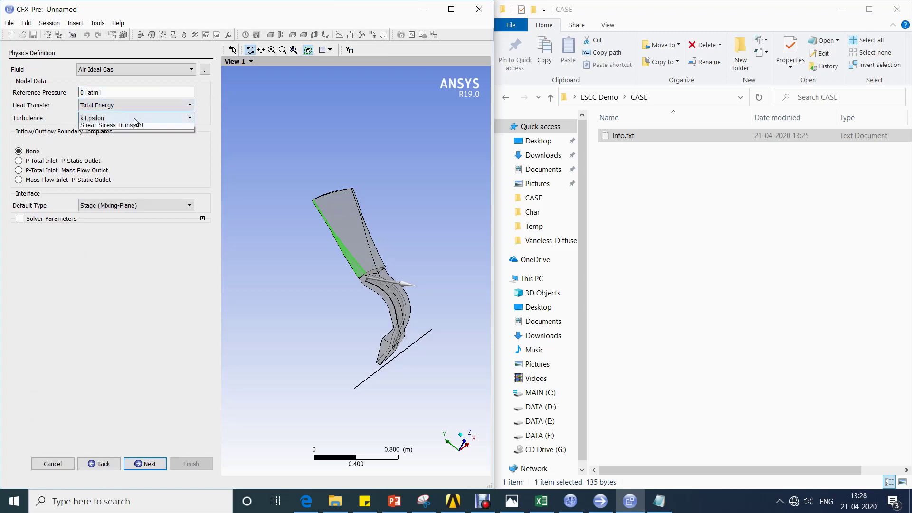
pyautogui.click(128, 136)
# Choose the P-Total Inlet P-Static Outlet boundary template and set the inflow total temperature to 288.15 K
pyautogui.click(41, 161)
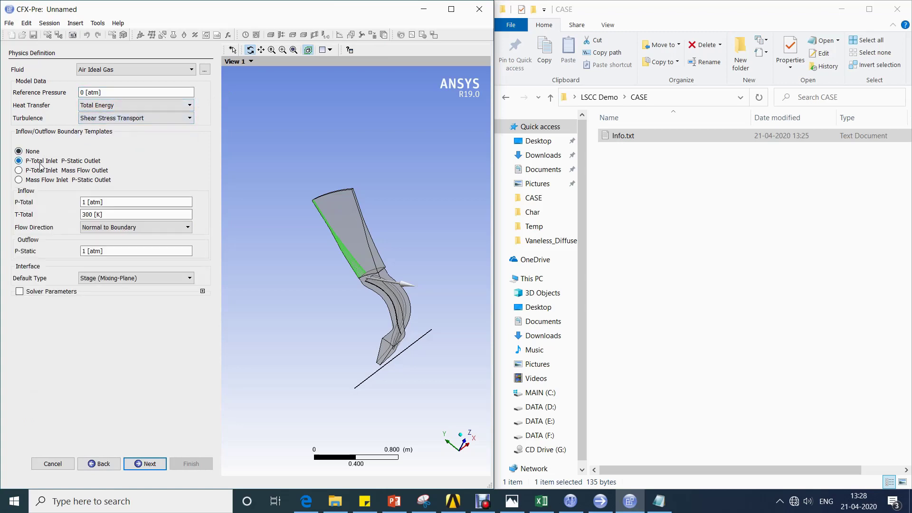
pyautogui.click(121, 228)
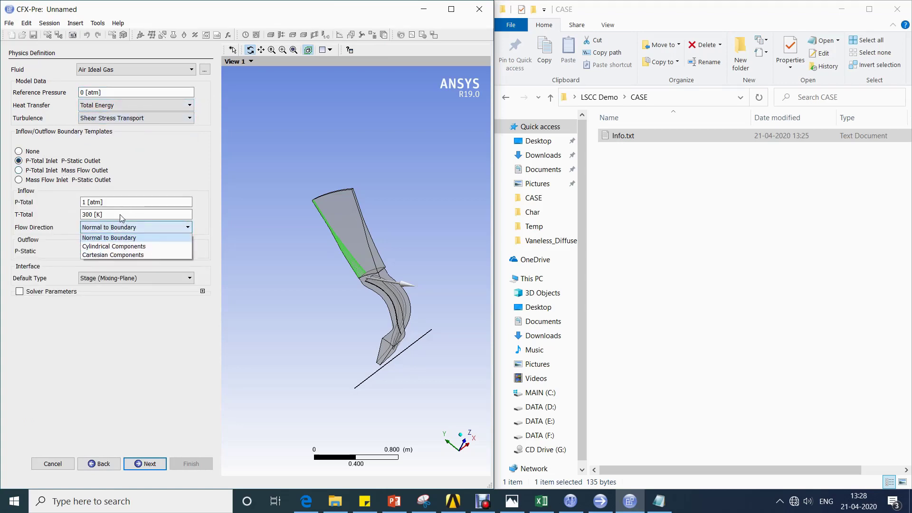
pyautogui.click(124, 215)
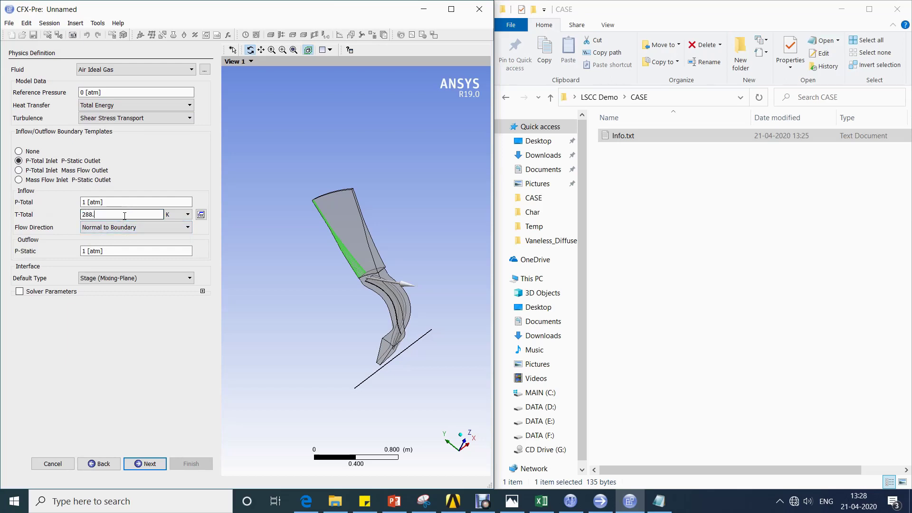
pyautogui.click(112, 255)
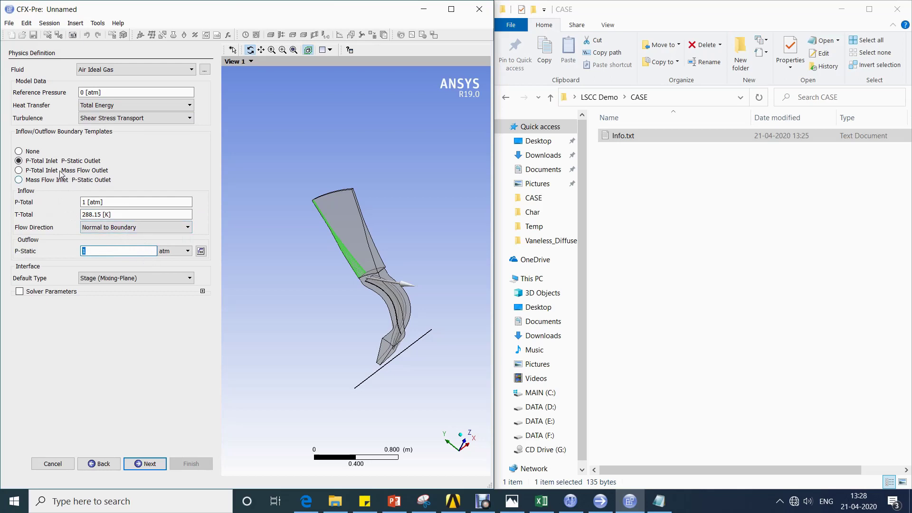
# Switch the template to P-Total Inlet Mass Flow Outlet with 1.5 kg/s per passage, and accept the physics definition
pyautogui.click(61, 171)
pyautogui.click(119, 253)
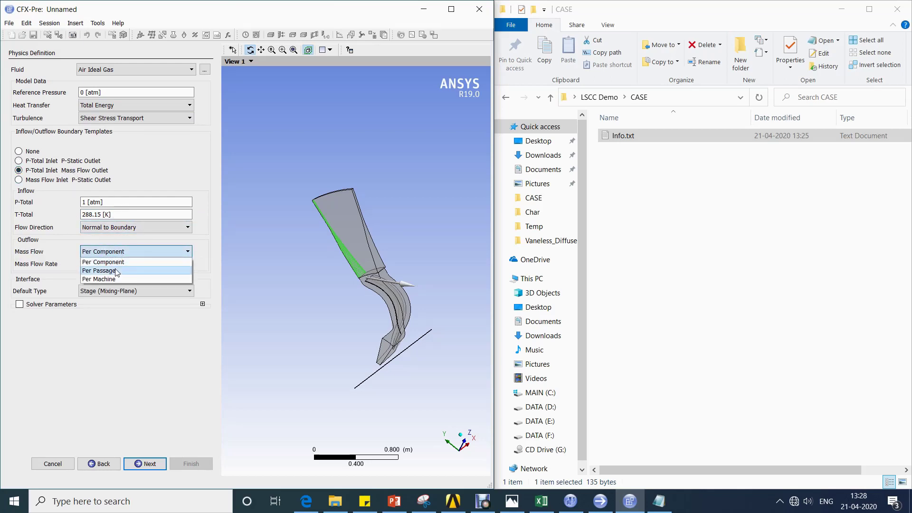
pyautogui.click(116, 270)
pyautogui.click(117, 265)
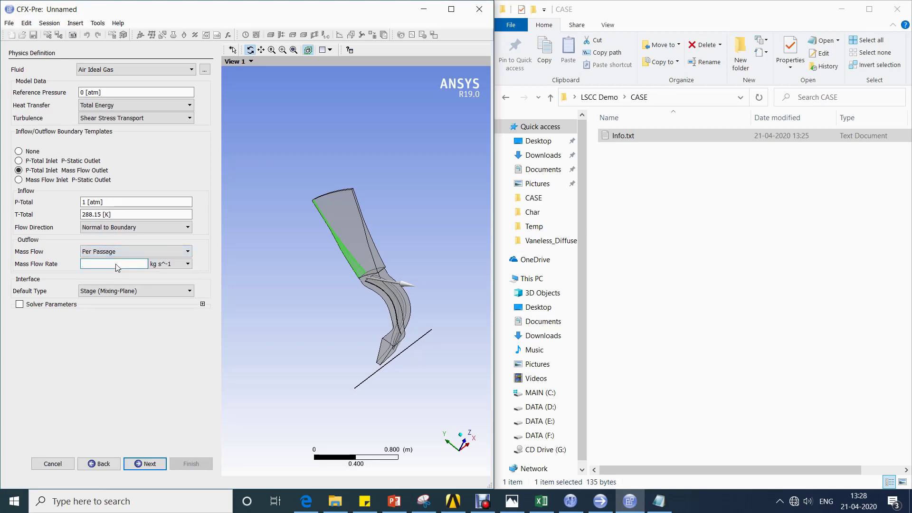
pyautogui.press('Return')
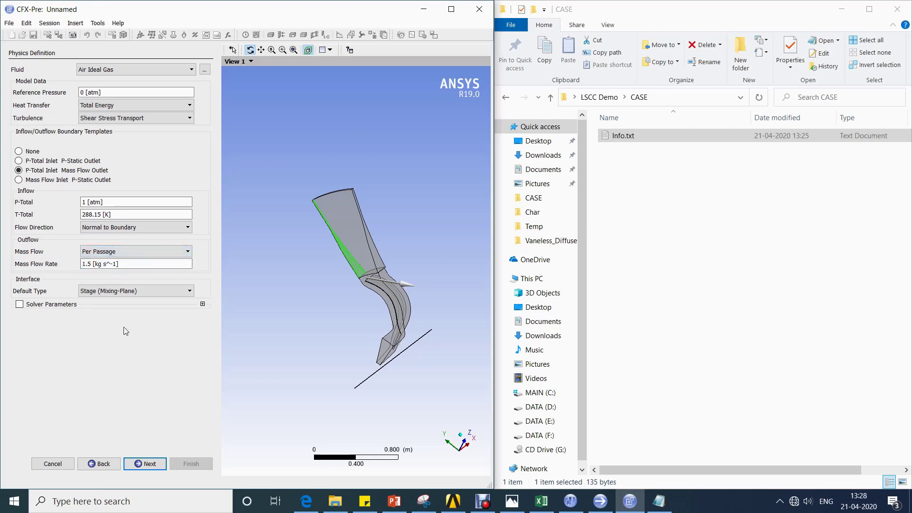
pyautogui.click(116, 251)
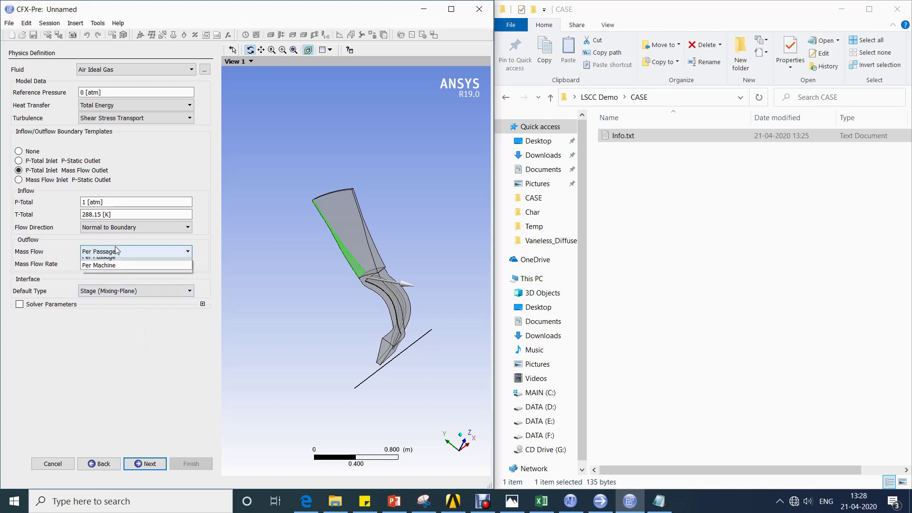
pyautogui.click(115, 248)
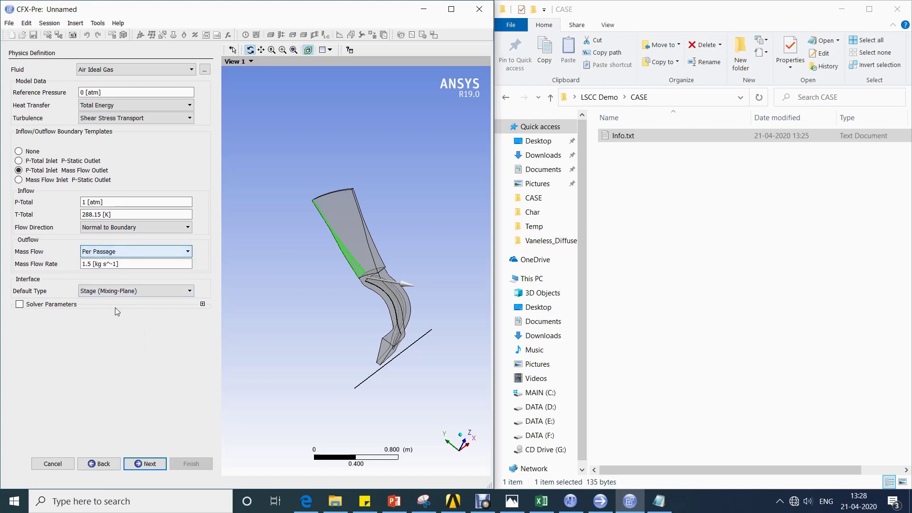
pyautogui.click(154, 466)
# Review the R1 and S1 interface definitions and continue to the boundary definitions
pyautogui.click(76, 75)
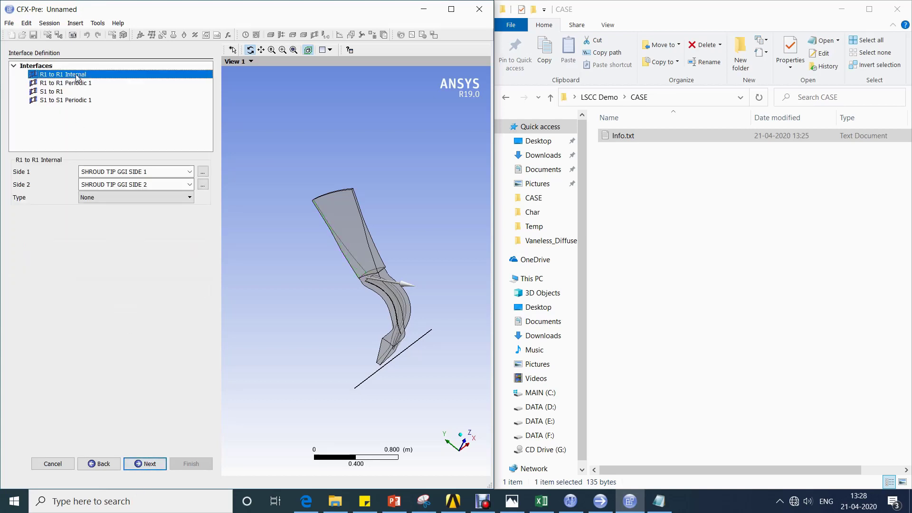
pyautogui.click(74, 83)
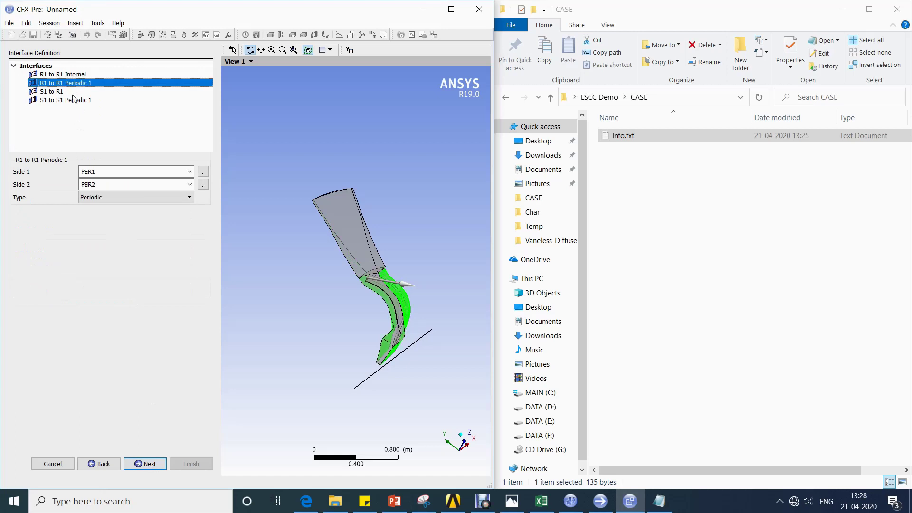
pyautogui.click(69, 93)
pyautogui.click(77, 102)
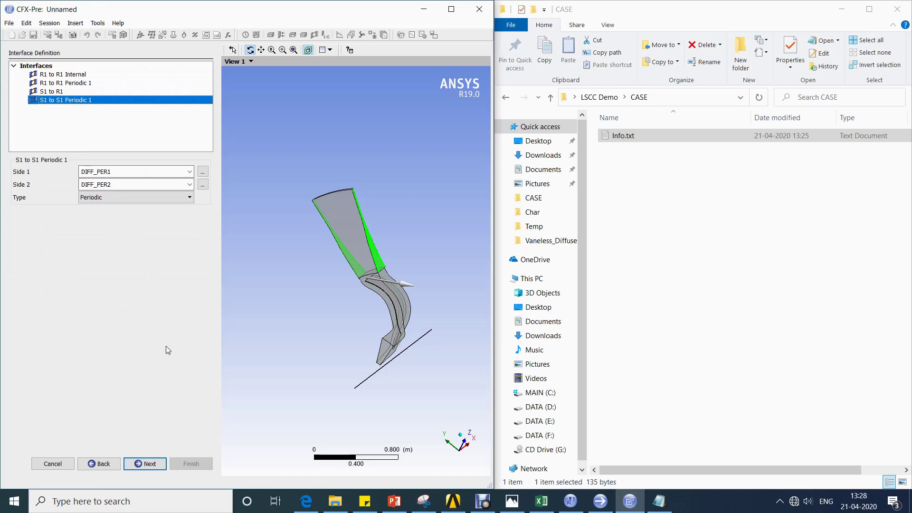
pyautogui.click(144, 464)
# Review the R1 and S1 boundary definitions and finish the turbo setup by entering general mode
pyautogui.click(62, 75)
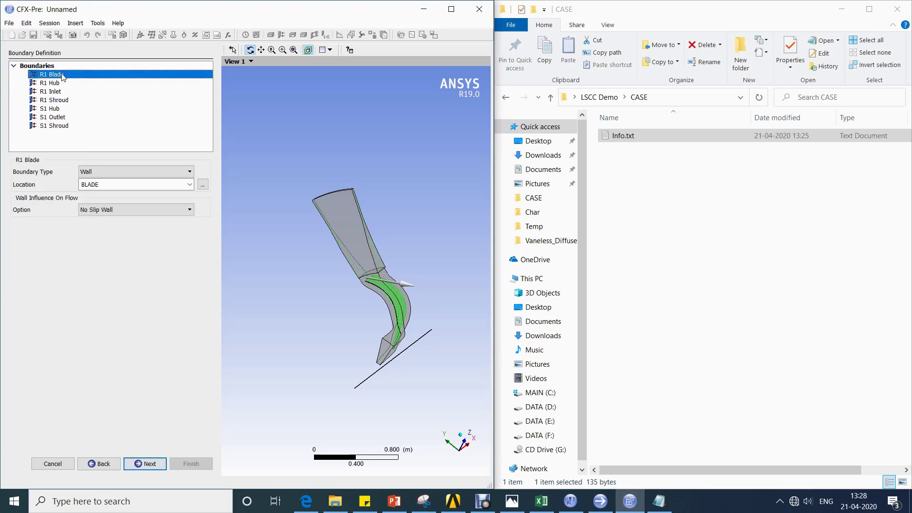
pyautogui.click(70, 90)
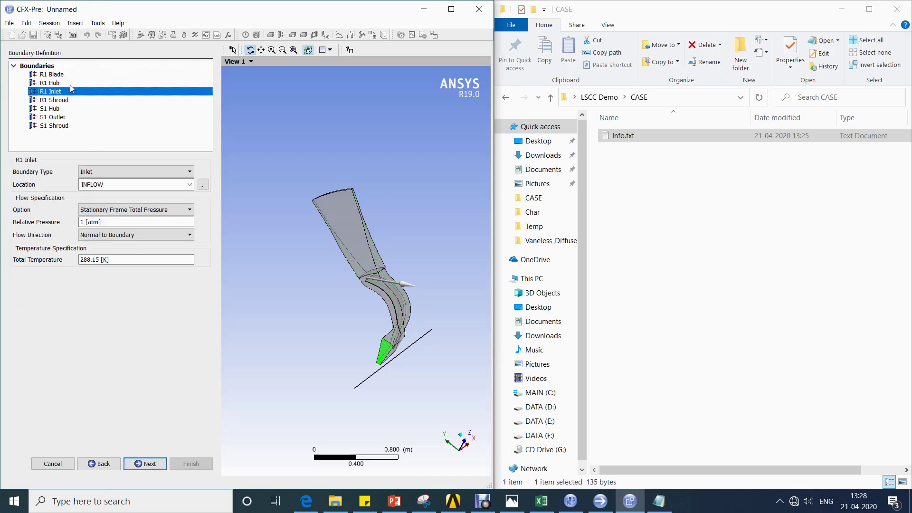
pyautogui.click(75, 101)
pyautogui.click(78, 110)
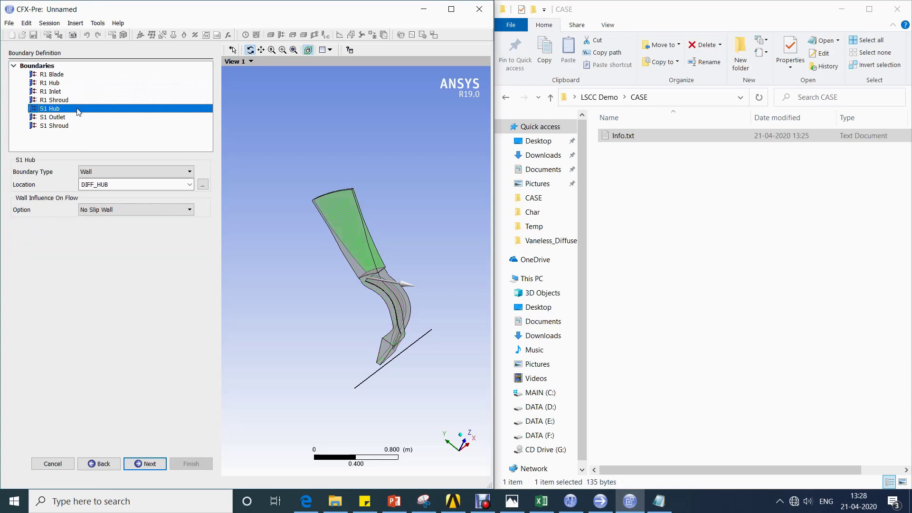
pyautogui.click(74, 116)
pyautogui.click(75, 127)
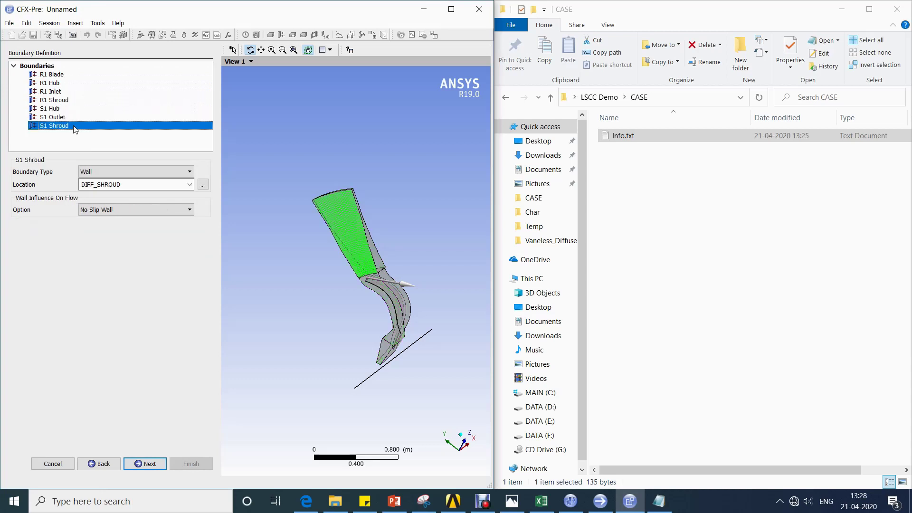
pyautogui.click(153, 469)
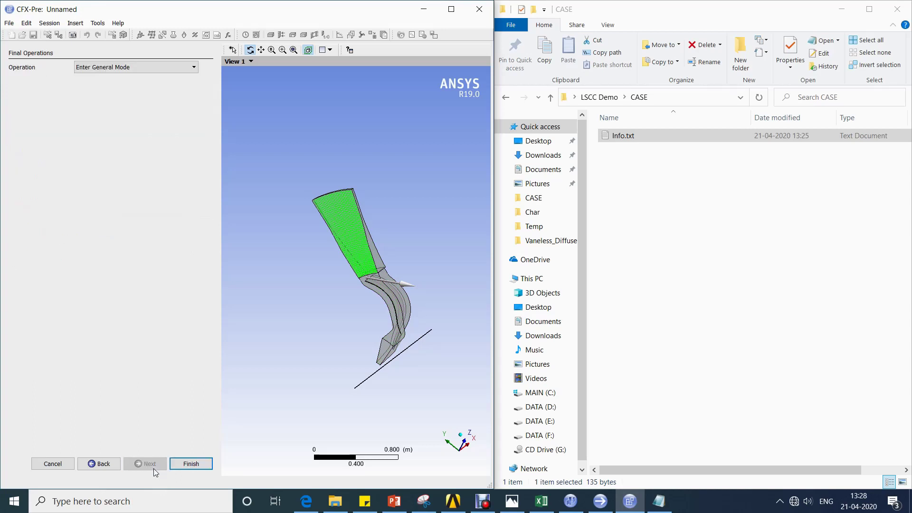
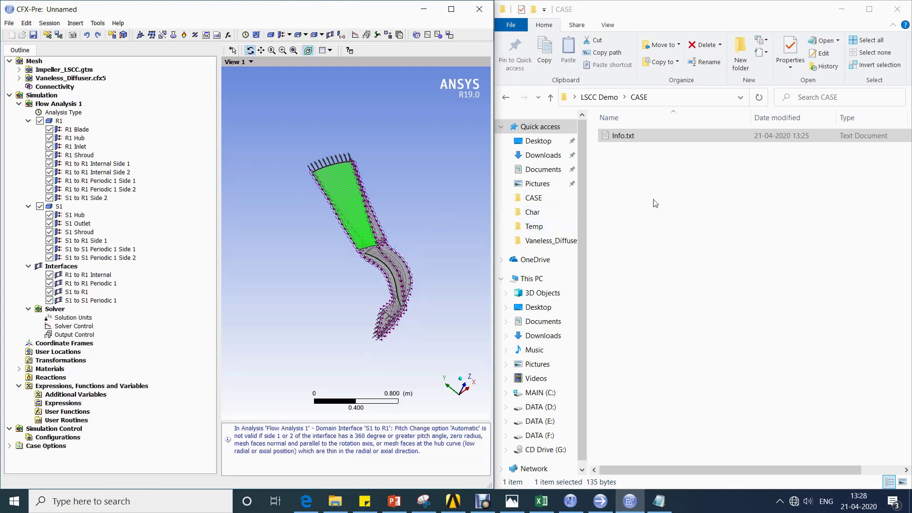
# Open Info.txt from the CASE folder and highlight the inlet total pressure and flow direction profile requirements
pyautogui.click(654, 203)
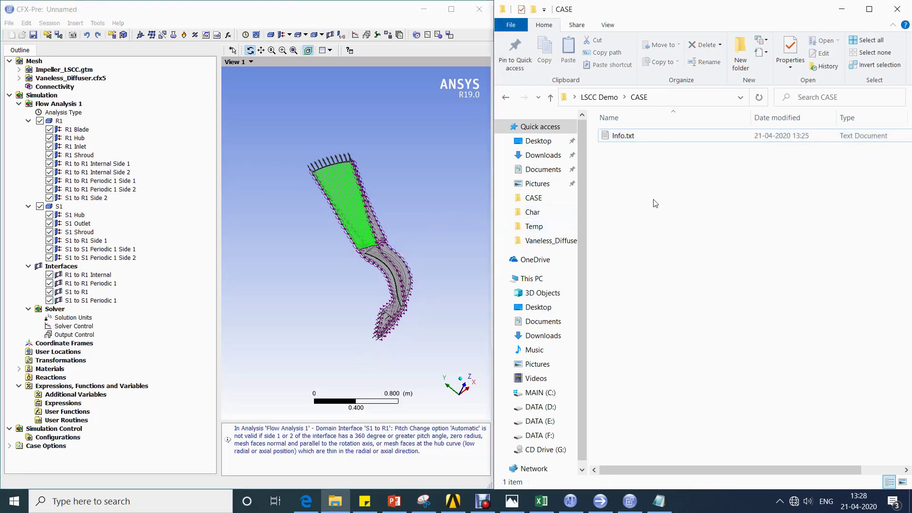
pyautogui.doubleClick(627, 138)
pyautogui.moveTo(112, 250); pyautogui.dragTo(633, 169)
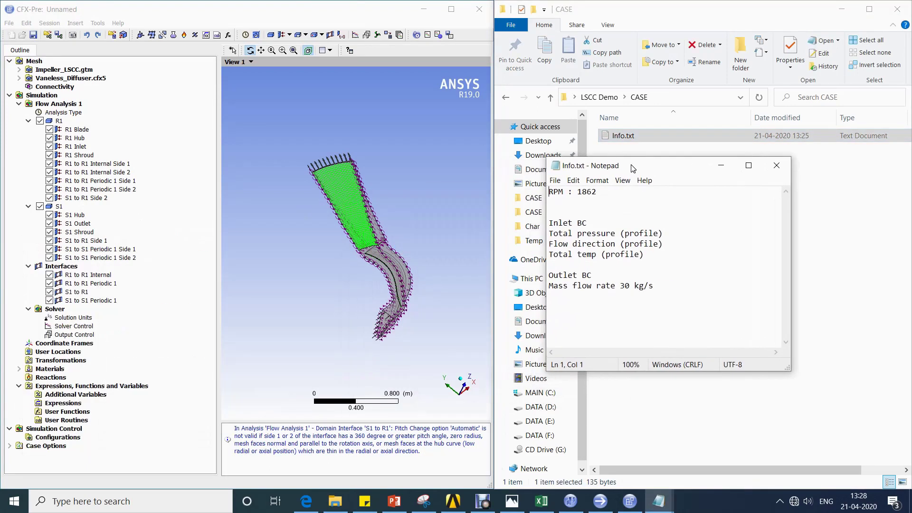
pyautogui.moveTo(589, 223); pyautogui.dragTo(531, 226)
pyautogui.moveTo(674, 246); pyautogui.dragTo(536, 232)
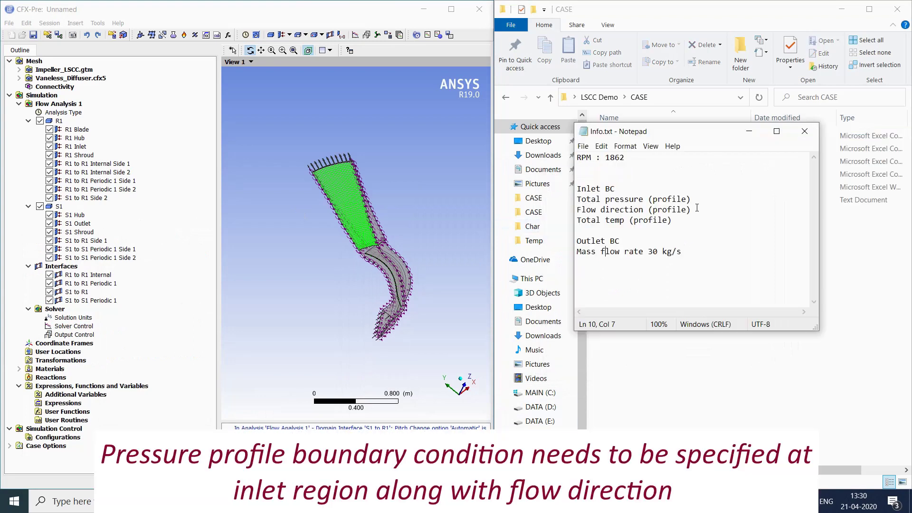
pyautogui.moveTo(691, 210); pyautogui.dragTo(576, 197)
# Switch to Edge and examine Table V with the impeller inlet aerodynamic survey data in the PDF report
pyautogui.click(306, 501)
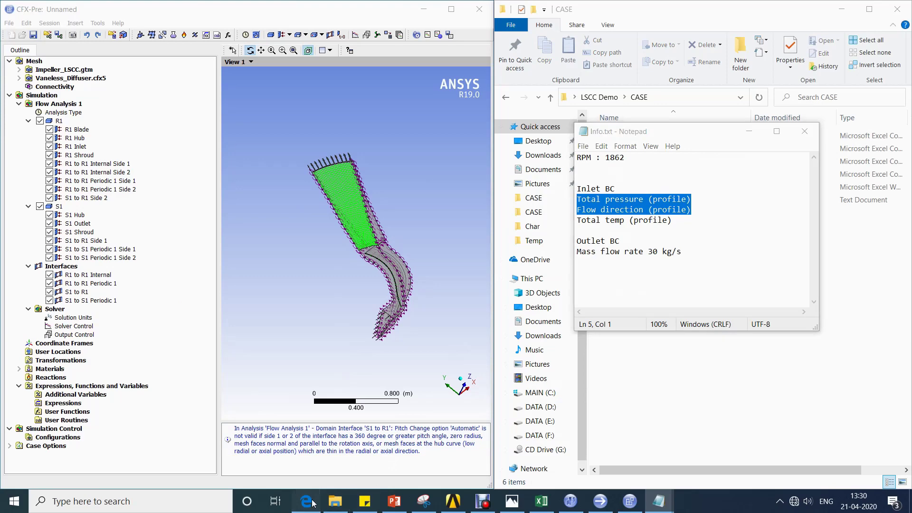
pyautogui.moveTo(253, 112); pyautogui.dragTo(401, 114)
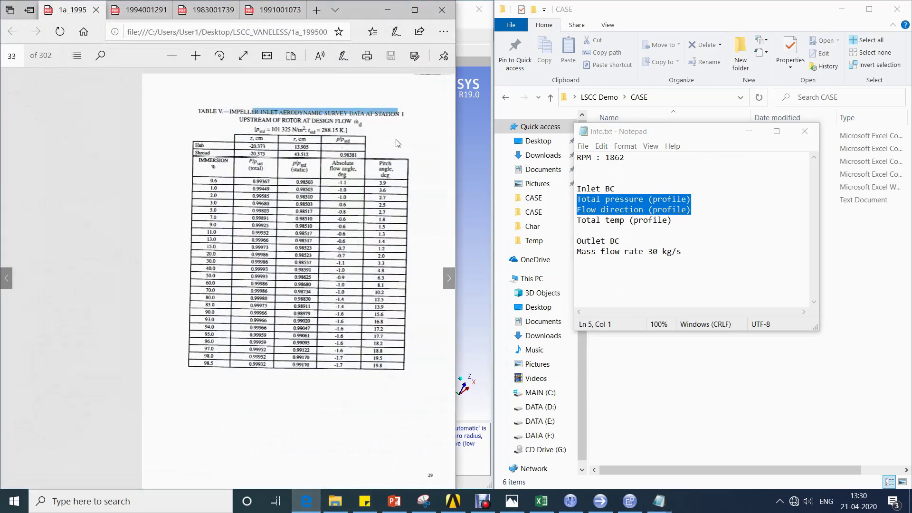
pyautogui.click(272, 136)
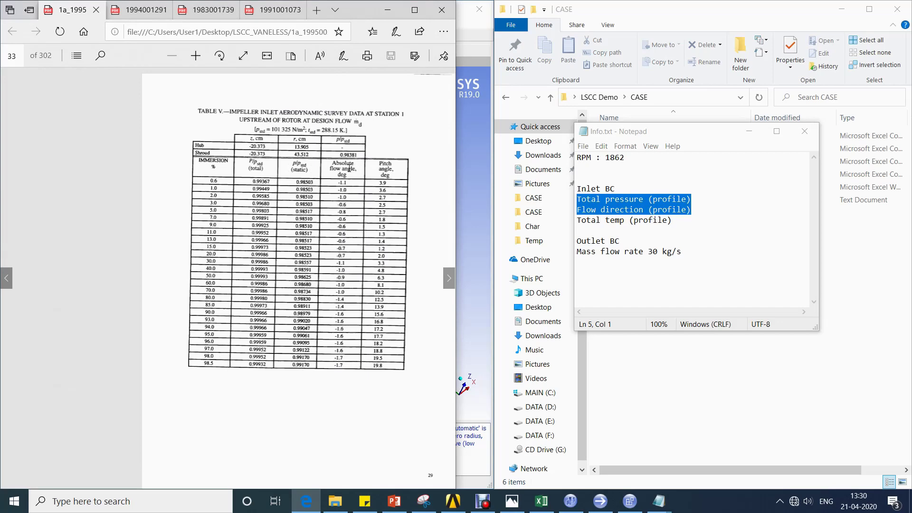
# Open Flow_BC.xlsx from the CASE folder in Excel and place it beside the PDF report, minimizing Profile.xlsx
pyautogui.moveTo(653, 133); pyautogui.dragTo(587, 284)
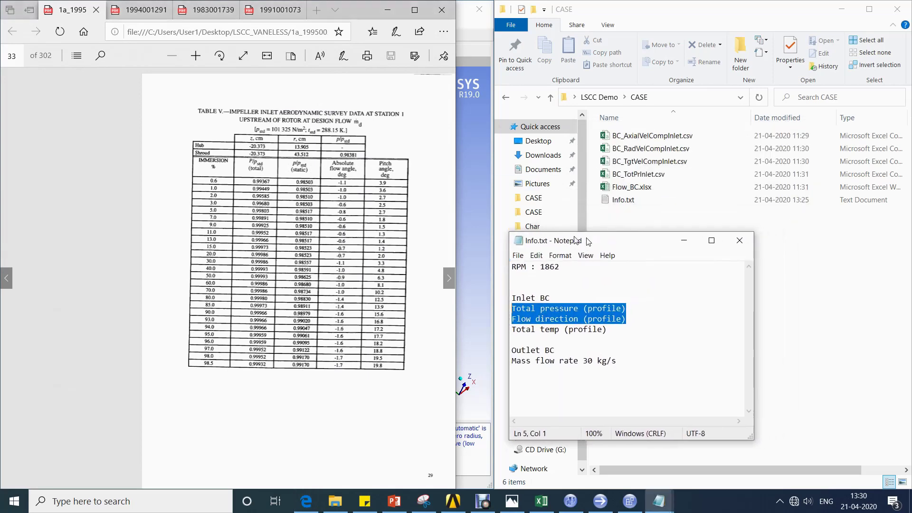
pyautogui.doubleClick(632, 187)
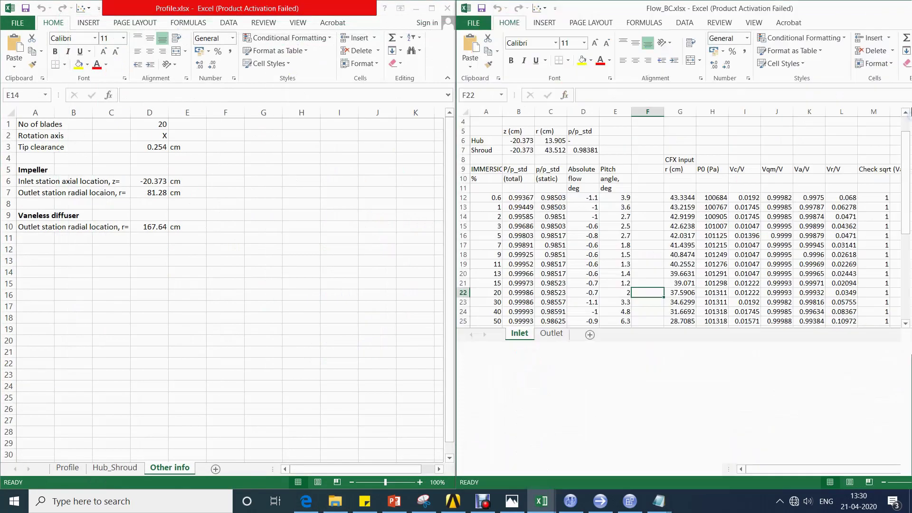
pyautogui.press('super+Right')
pyautogui.click(419, 11)
# Compare the Inlet sheet's survey data columns with the PDF table and examine the CFX input column headings
pyautogui.click(551, 169)
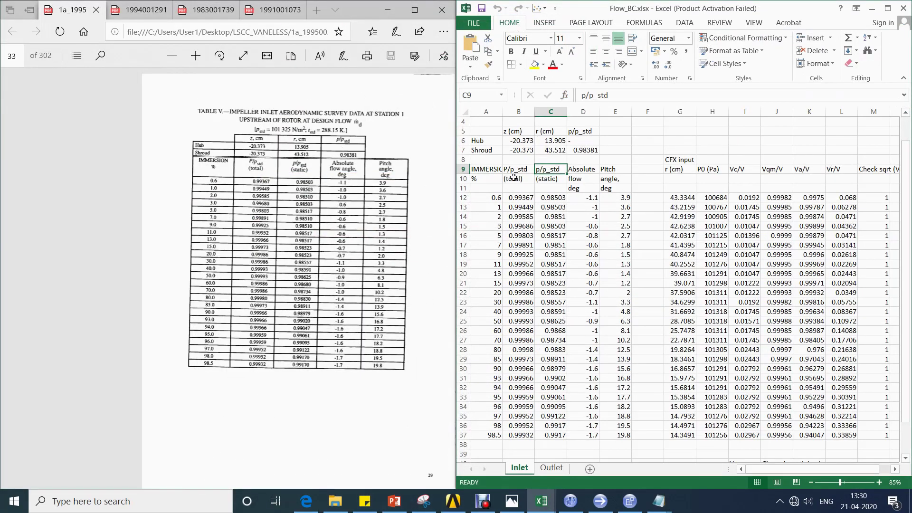
pyautogui.click(475, 171)
pyautogui.moveTo(531, 170); pyautogui.dragTo(622, 188)
pyautogui.click(675, 160)
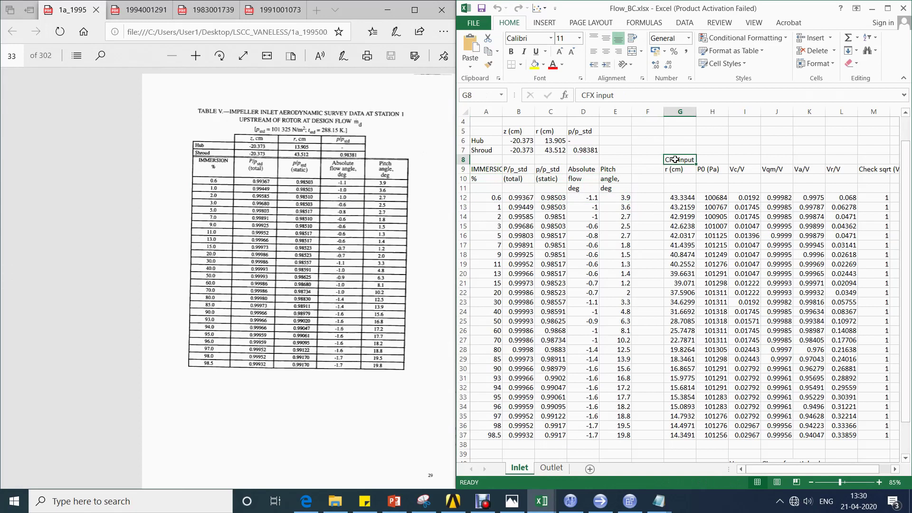
pyautogui.moveTo(674, 160); pyautogui.dragTo(850, 170)
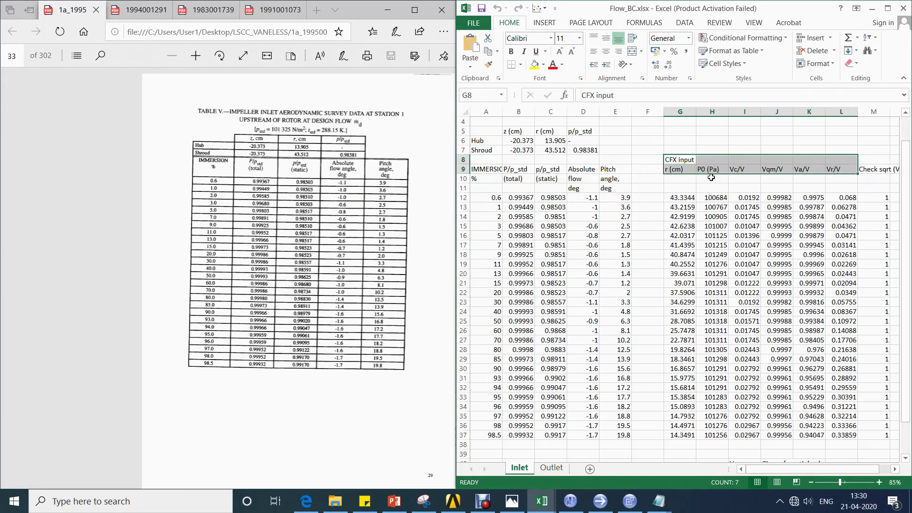
# Inspect the radius formula in G12 and select the r and P0 values in G12:H37
pyautogui.click(685, 196)
pyautogui.doubleClick(686, 197)
pyautogui.press('Return')
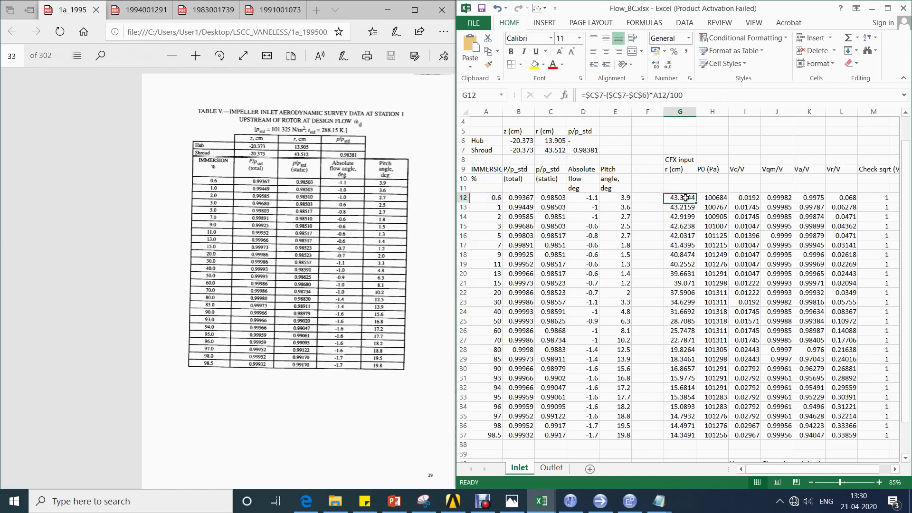
pyautogui.moveTo(686, 198); pyautogui.dragTo(707, 200)
pyautogui.hotkey('ctrl', 'shift', 'Down')
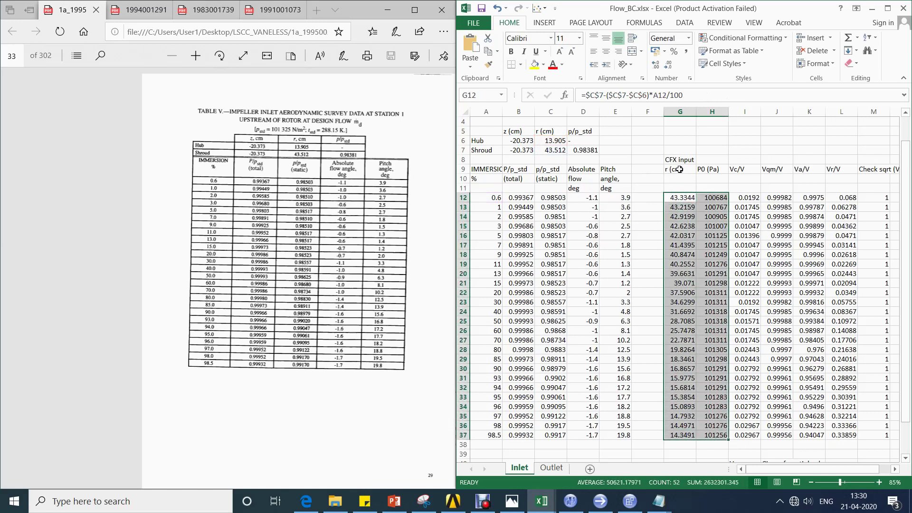
# Inspect the velocity component columns Vc/V, Vqm/V, Va/V and Vr/V and the square-root check formula in M12
pyautogui.click(749, 199)
pyautogui.hotkey('ctrl', 'shift', 'Down')
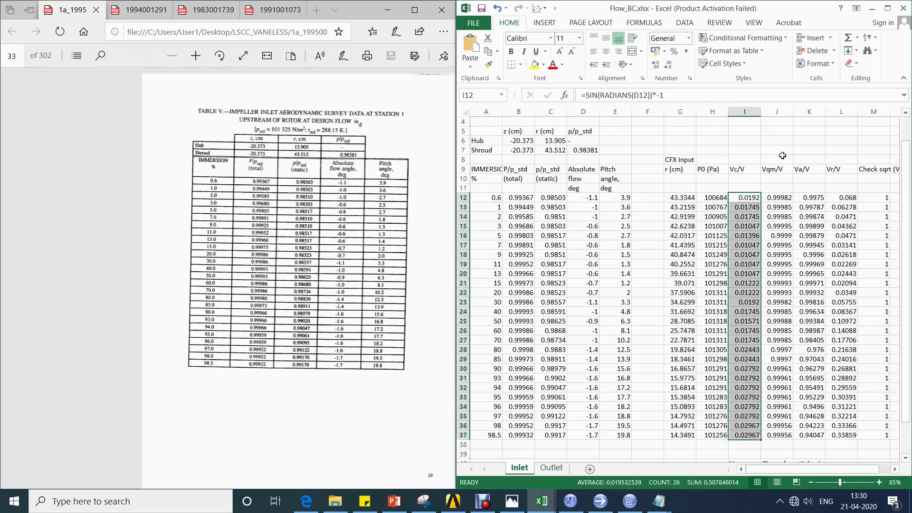
pyautogui.click(783, 172)
pyautogui.click(811, 167)
pyautogui.click(840, 169)
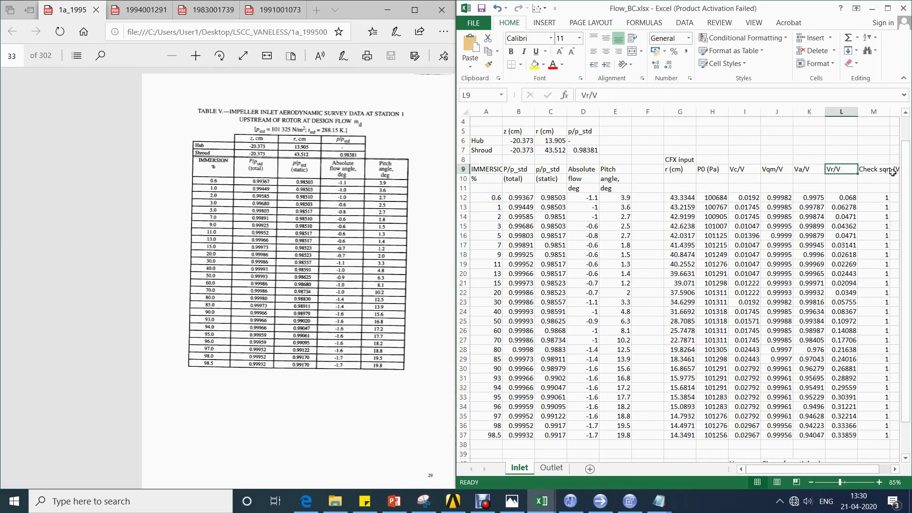
pyautogui.click(880, 169)
pyautogui.click(873, 200)
pyautogui.click(704, 97)
pyautogui.press('Return')
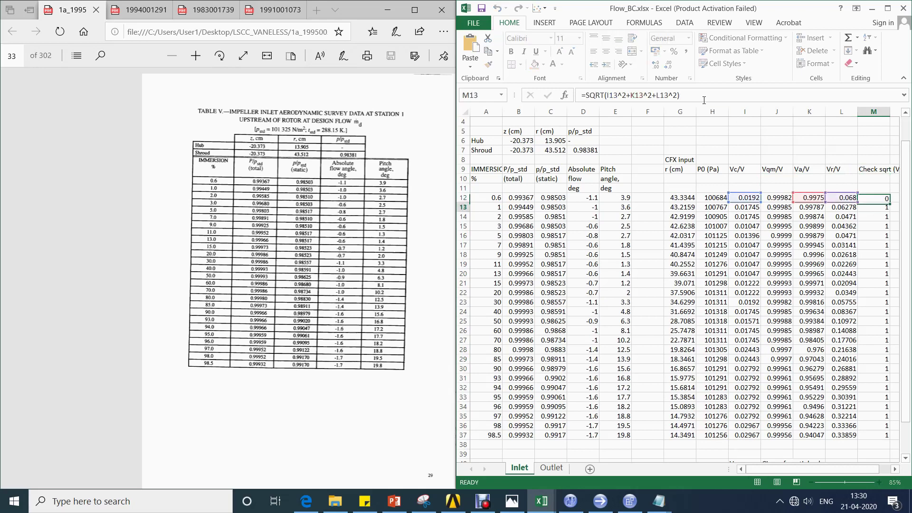
# Review the velocity symbol legend below the table and select the CFX input block from G8 to L37
pyautogui.hscroll(1, 755, 403)
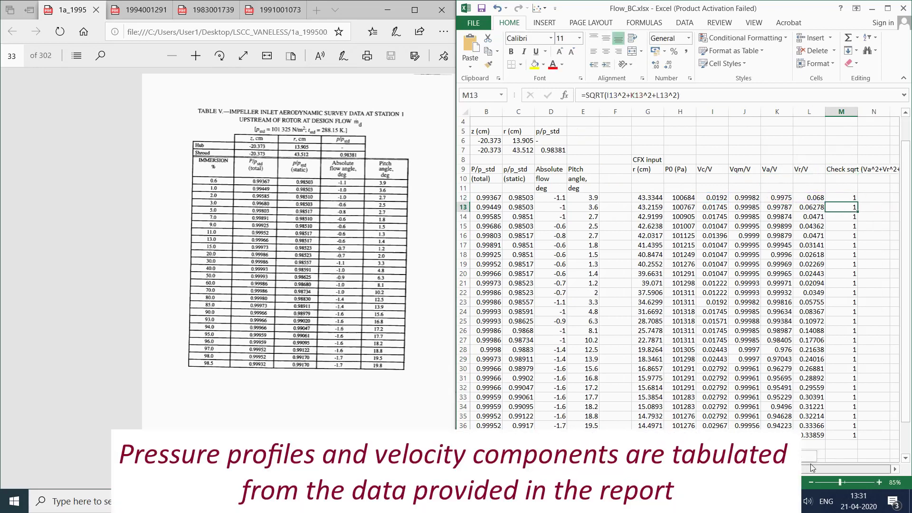
pyautogui.scroll(-1, 790, 428)
pyautogui.scroll(-1, 790, 428)
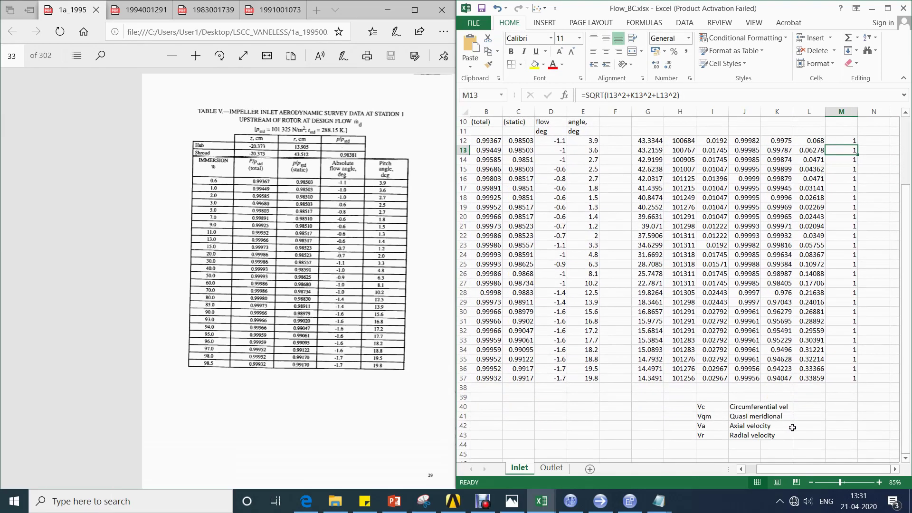
pyautogui.scroll(3, 792, 427)
pyautogui.hscroll(-1, 807, 469)
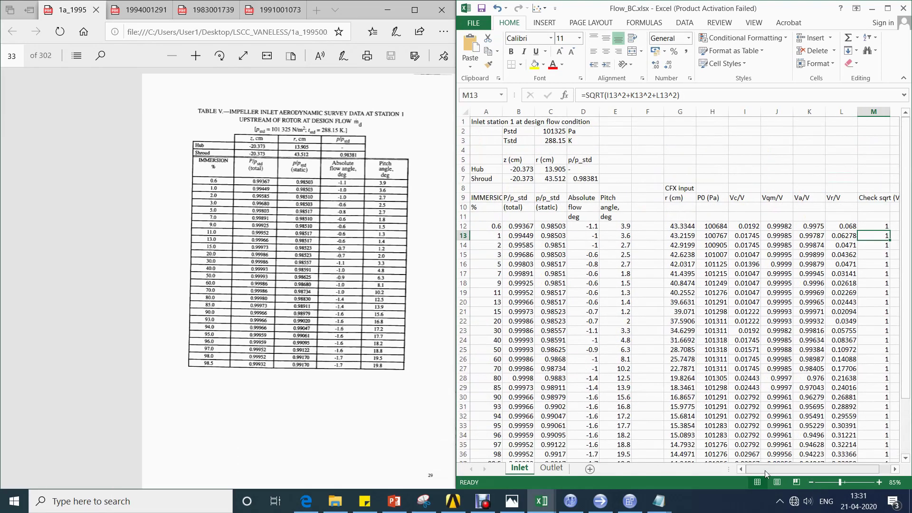
pyautogui.click(675, 189)
pyautogui.scroll(-2, 807, 332)
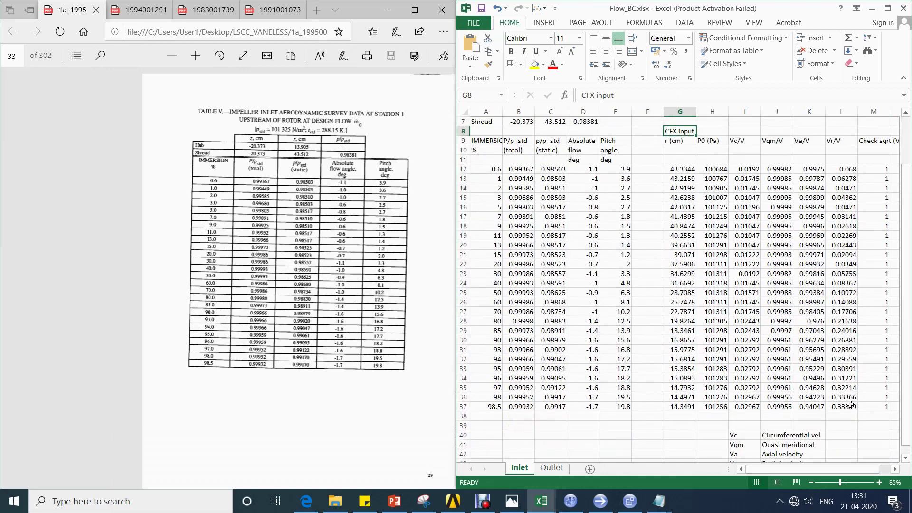
pyautogui.keyDown('shift'); pyautogui.click(850, 404); pyautogui.keyUp('shift')
# Place the Flow_BC.xlsx window beside the CASE folder and select BC_AxialVelCompInlet.csv there
pyautogui.moveTo(731, 12); pyautogui.dragTo(318, 12)
pyautogui.click(696, 223)
pyautogui.scroll(2, 380, 213)
pyautogui.click(377, 174)
pyautogui.scroll(-1, 377, 174)
pyautogui.click(656, 136)
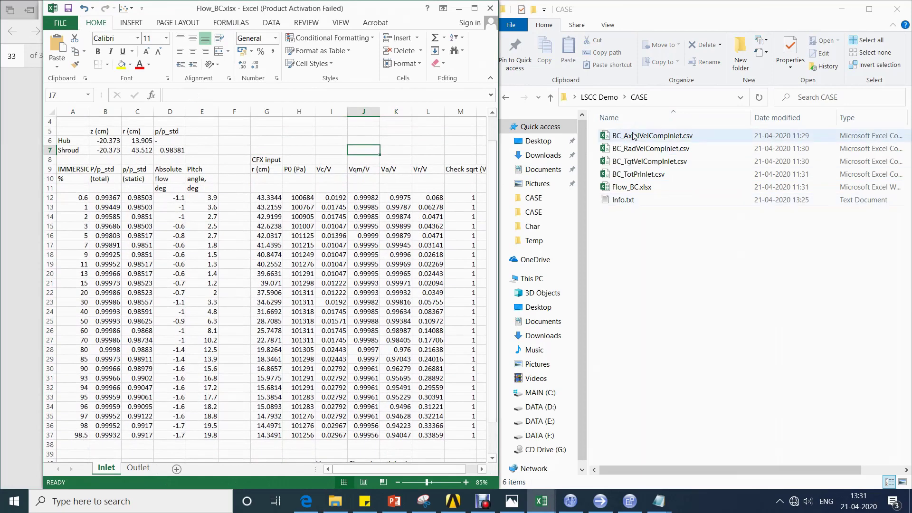
# Open BC_AxialVelCompInlet.csv, compare its two columns with r and Va/V in the Inlet sheet, and close it
pyautogui.doubleClick(650, 136)
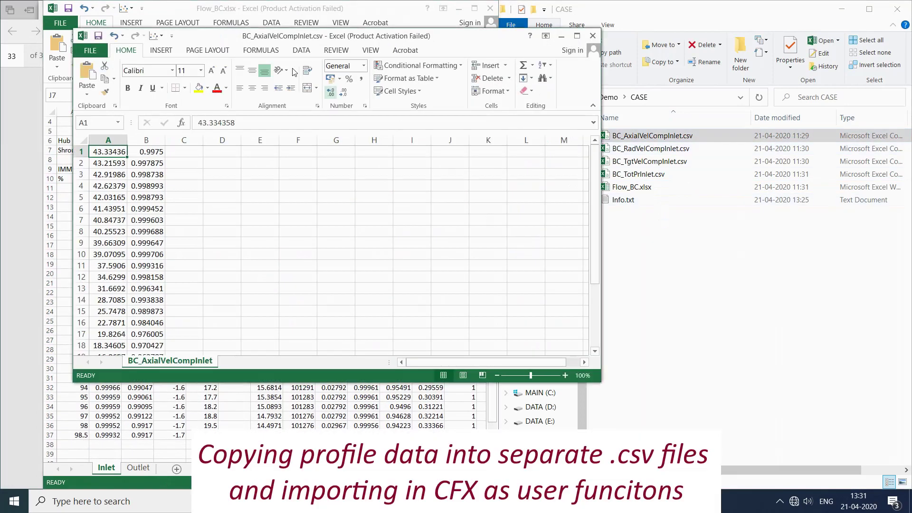
pyautogui.moveTo(314, 33); pyautogui.dragTo(757, 98)
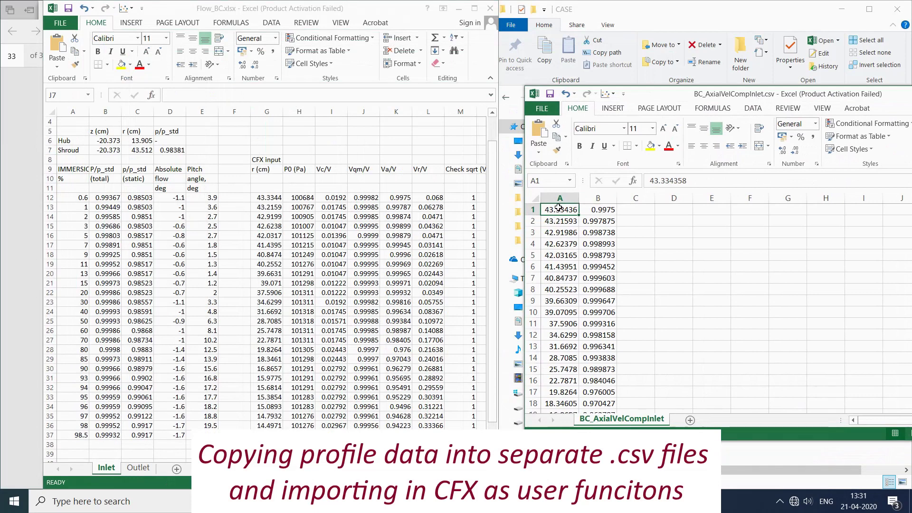
pyautogui.moveTo(560, 209); pyautogui.dragTo(596, 405)
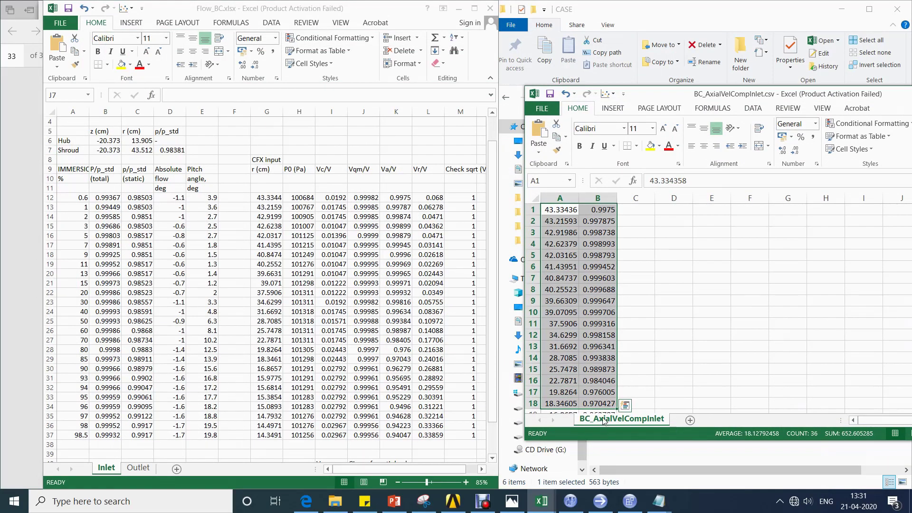
pyautogui.click(559, 210)
pyautogui.click(267, 198)
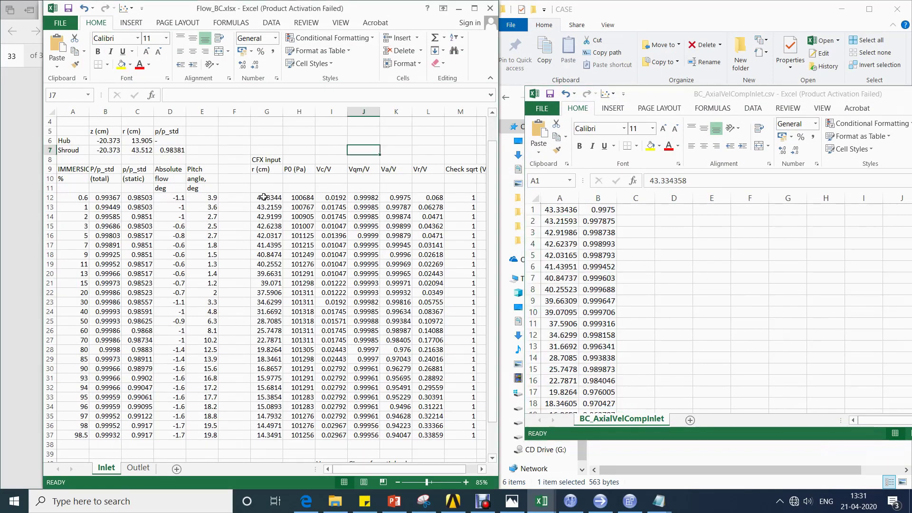
pyautogui.click(395, 198)
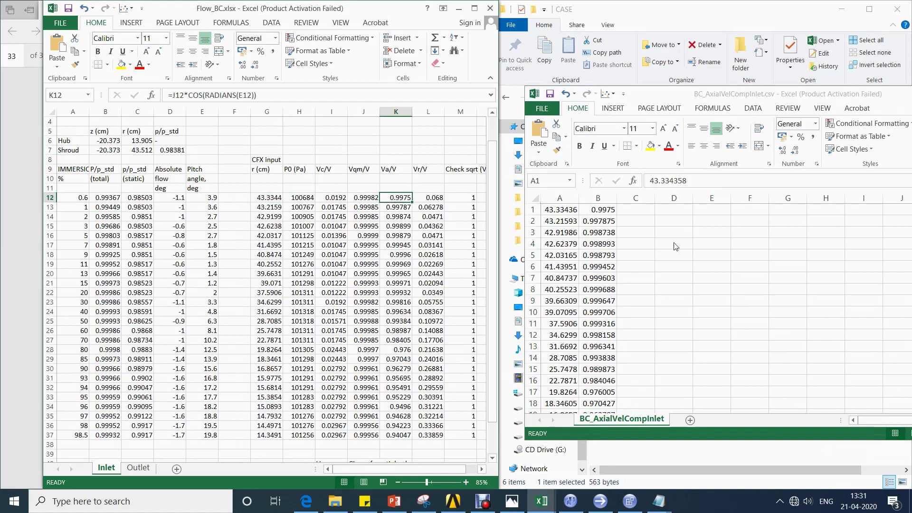
pyautogui.click(625, 119)
pyautogui.moveTo(652, 98); pyautogui.dragTo(529, 158)
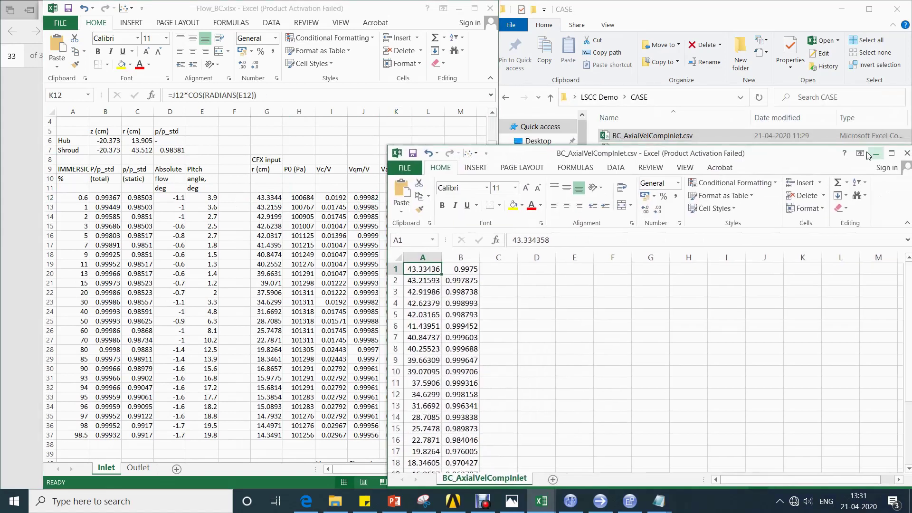
pyautogui.click(907, 152)
# Open BC_RadVelCompInlet.csv, compare its two columns with r and Vr/V in the Inlet sheet, and close it
pyautogui.doubleClick(650, 148)
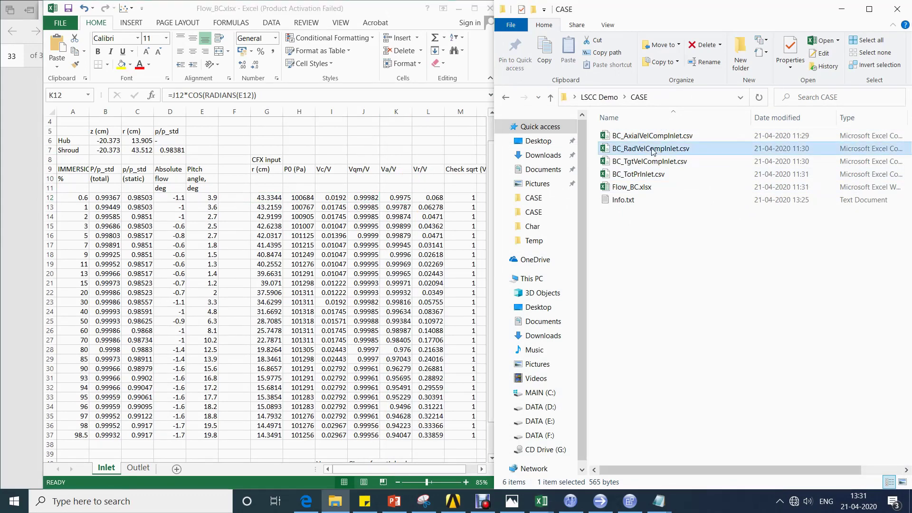
pyautogui.moveTo(312, 38); pyautogui.dragTo(773, 132)
pyautogui.moveTo(572, 247); pyautogui.dragTo(608, 360)
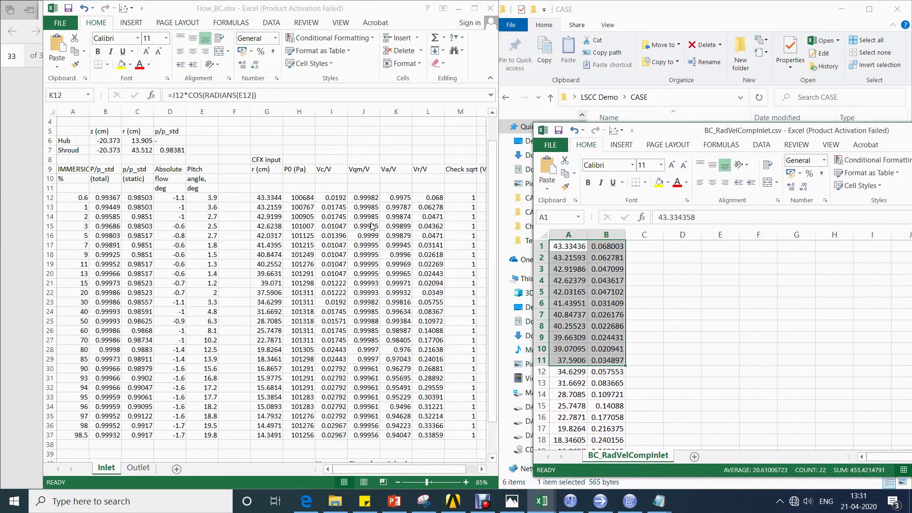
pyautogui.moveTo(753, 133); pyautogui.dragTo(451, 136)
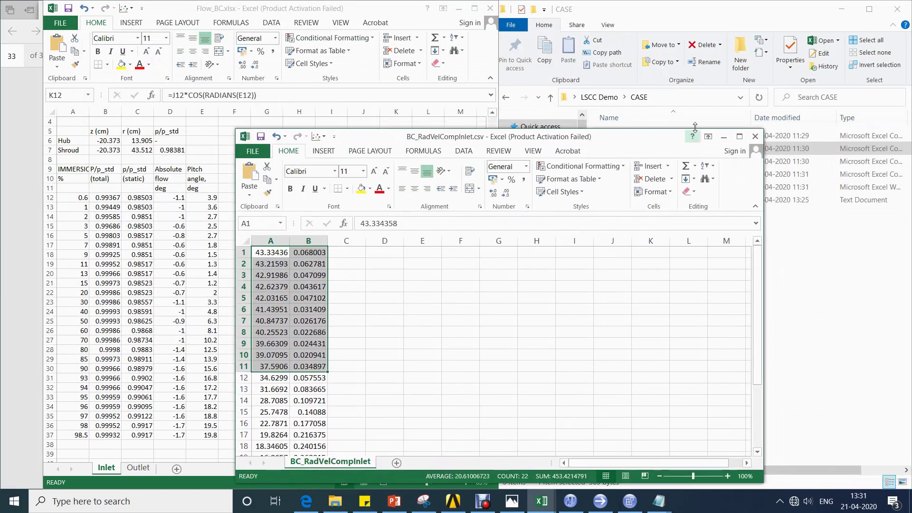
pyautogui.click(765, 134)
# Open BC_TotPrInlet.csv, compare its two columns with r and P0 in the Inlet sheet, and close both workbooks
pyautogui.doubleClick(638, 174)
pyautogui.moveTo(239, 38); pyautogui.dragTo(688, 136)
pyautogui.moveTo(541, 252); pyautogui.dragTo(554, 364)
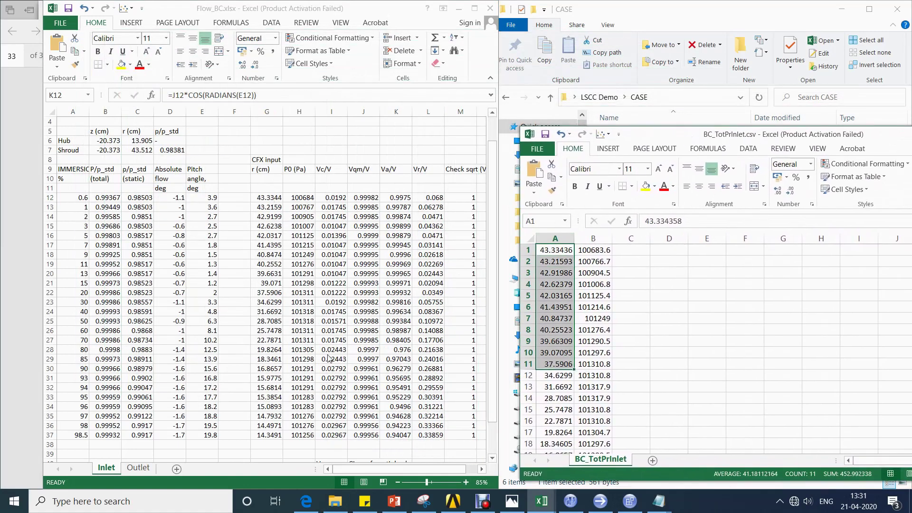
pyautogui.moveTo(593, 250); pyautogui.dragTo(593, 364)
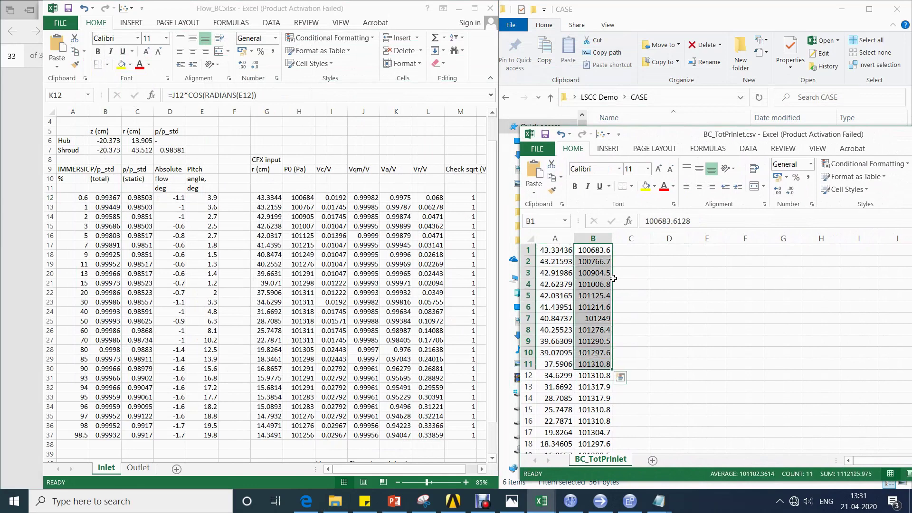
pyautogui.moveTo(739, 136); pyautogui.dragTo(538, 139)
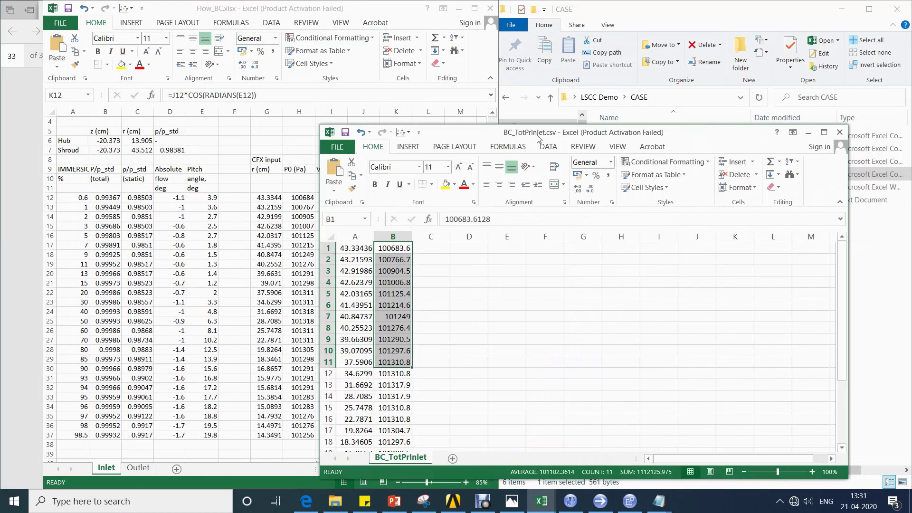
pyautogui.click(839, 132)
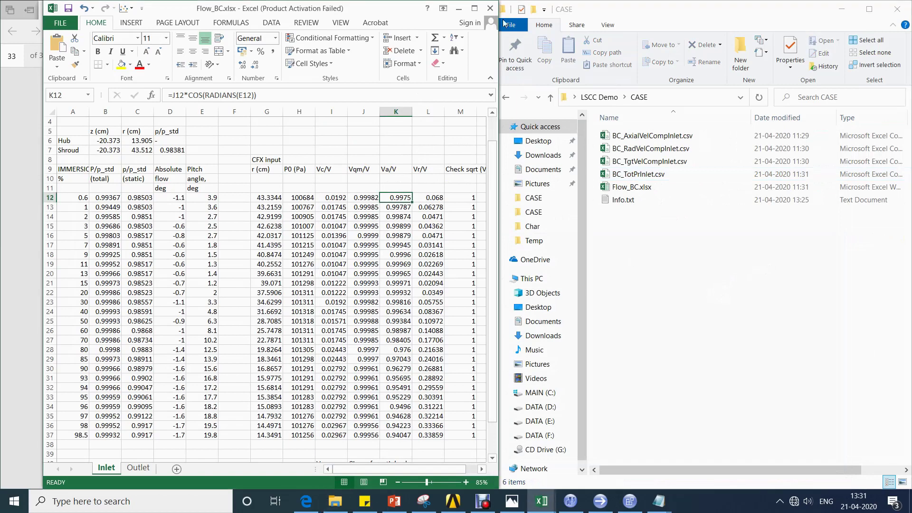
pyautogui.click(489, 8)
pyautogui.click(460, 265)
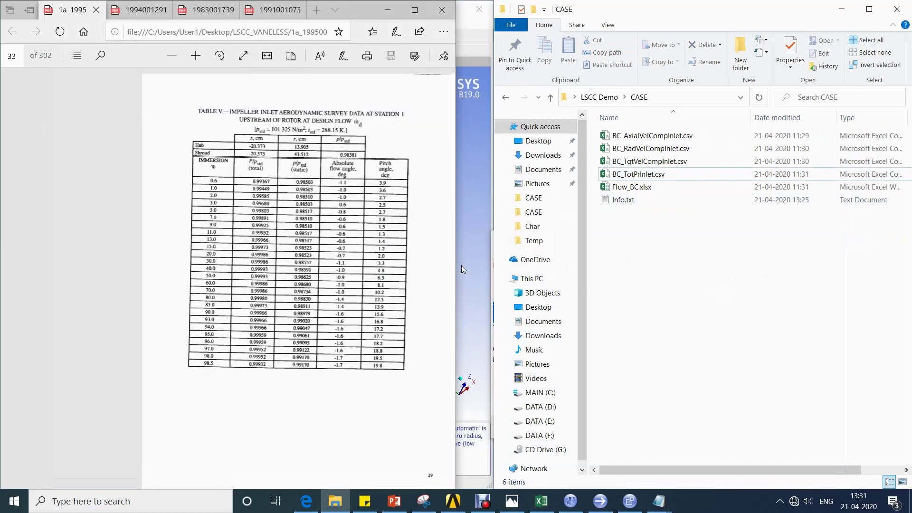
pyautogui.click(483, 501)
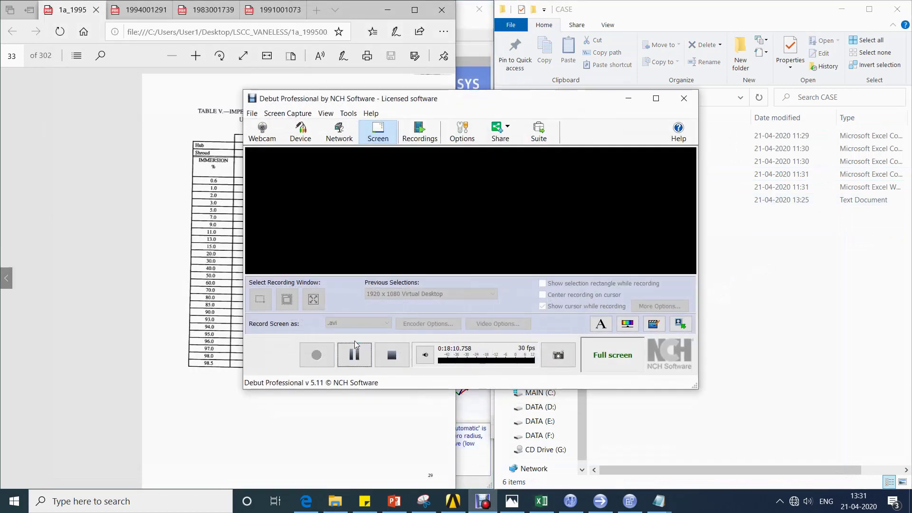
pyautogui.click(354, 343)
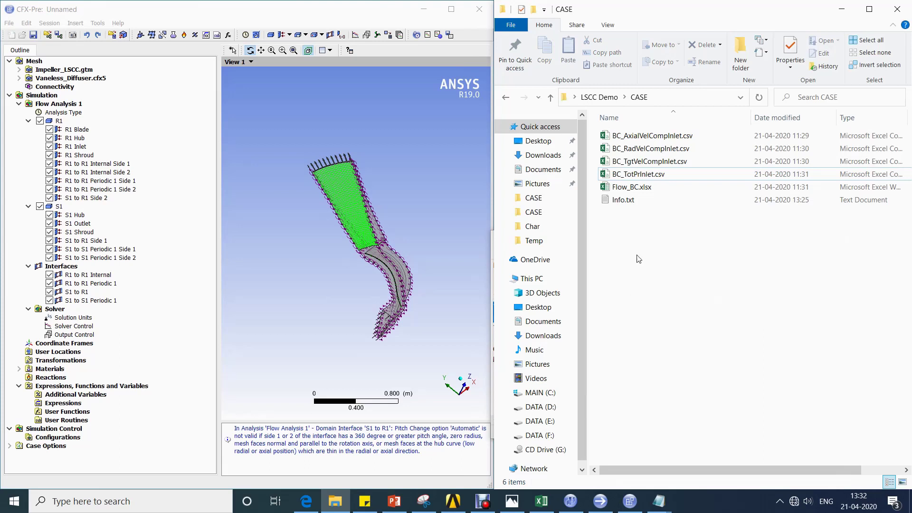
# Insert a new user function named InletTotPr in CFX-Pre
pyautogui.moveTo(396, 201); pyautogui.dragTo(178, 353)
pyautogui.click(92, 411)
pyautogui.rightClick(92, 412)
pyautogui.moveTo(112, 419)
pyautogui.click(223, 419)
pyautogui.write('InletTotPr')
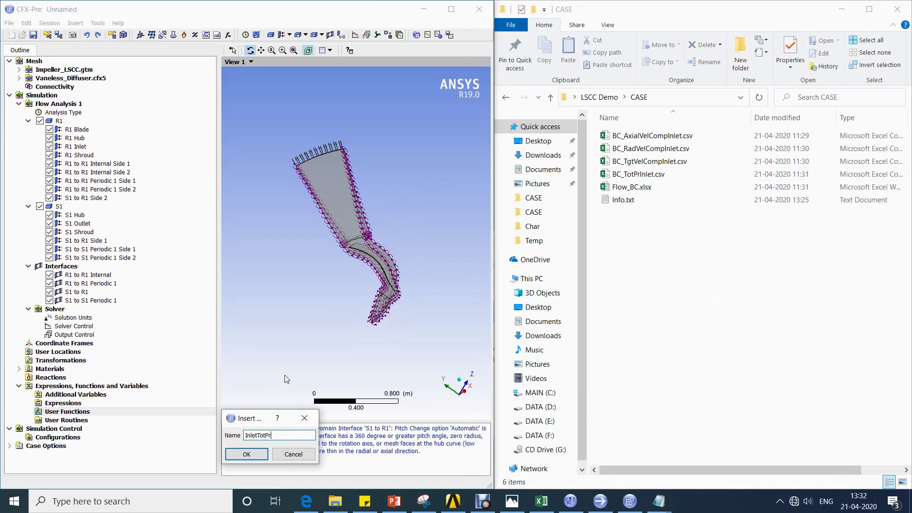
pyautogui.press('Return')
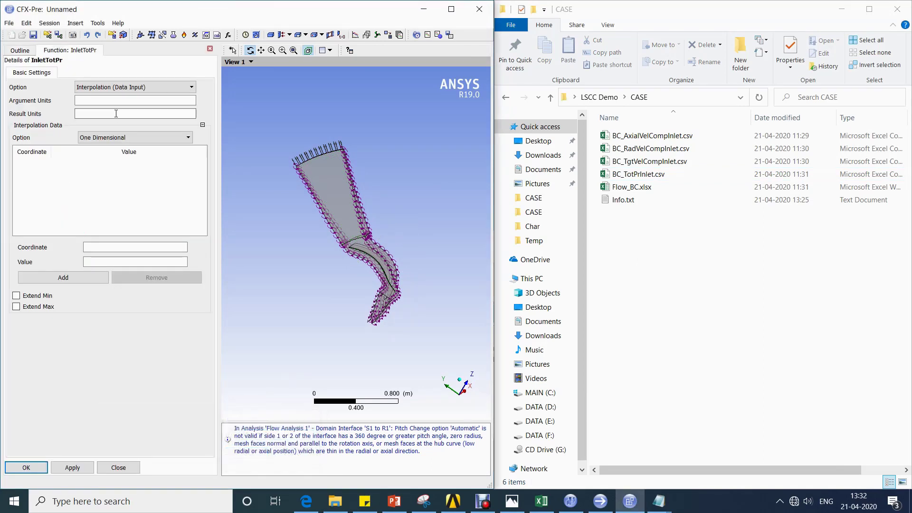
# Import the one-dimensional interpolation data for InletTotPr from BC_TotPrInlet.csv in the LSCC Demo\CASE folder
pyautogui.rightClick(76, 185)
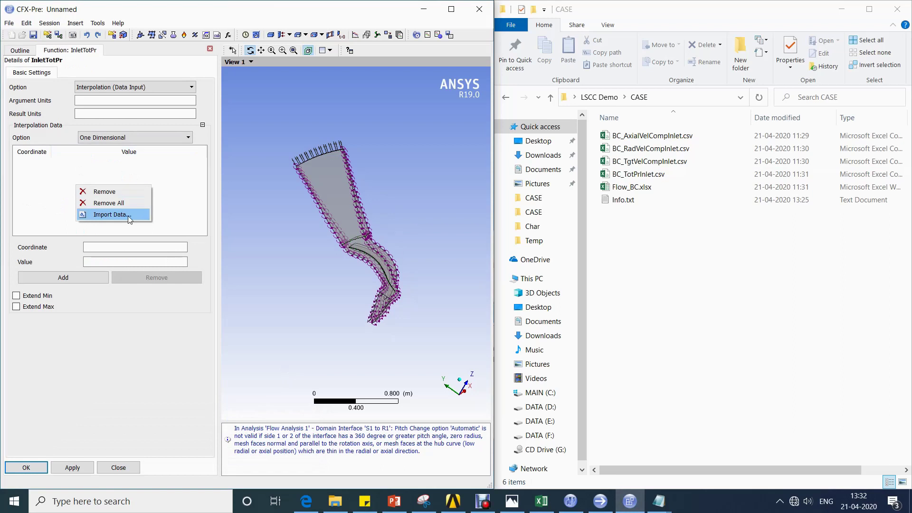
pyautogui.click(112, 214)
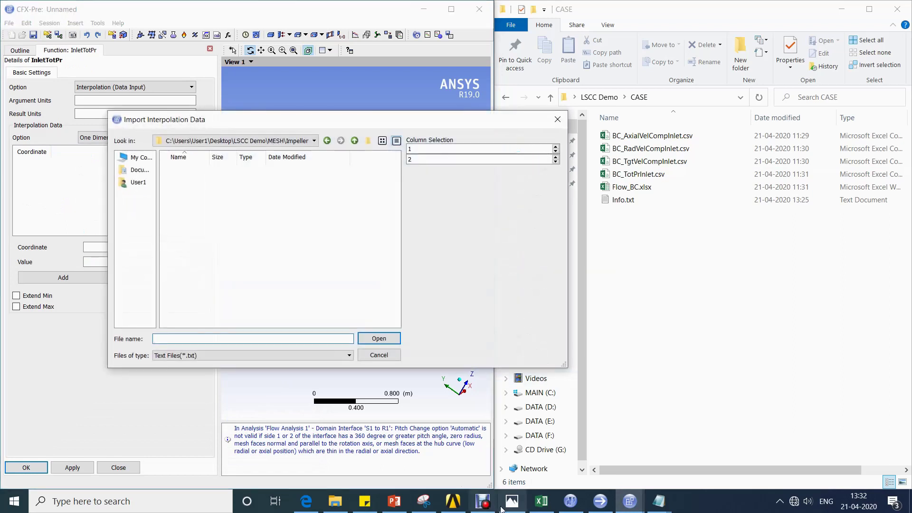
pyautogui.click(684, 100)
pyautogui.hotkey('ctrl', 'c')
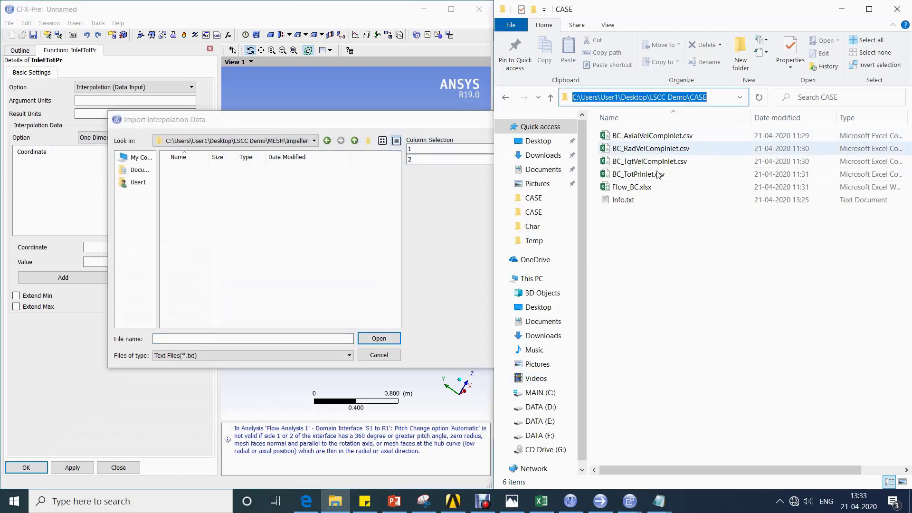
pyautogui.click(261, 339)
pyautogui.hotkey('ctrl', 'v')
pyautogui.press('Return')
pyautogui.click(209, 355)
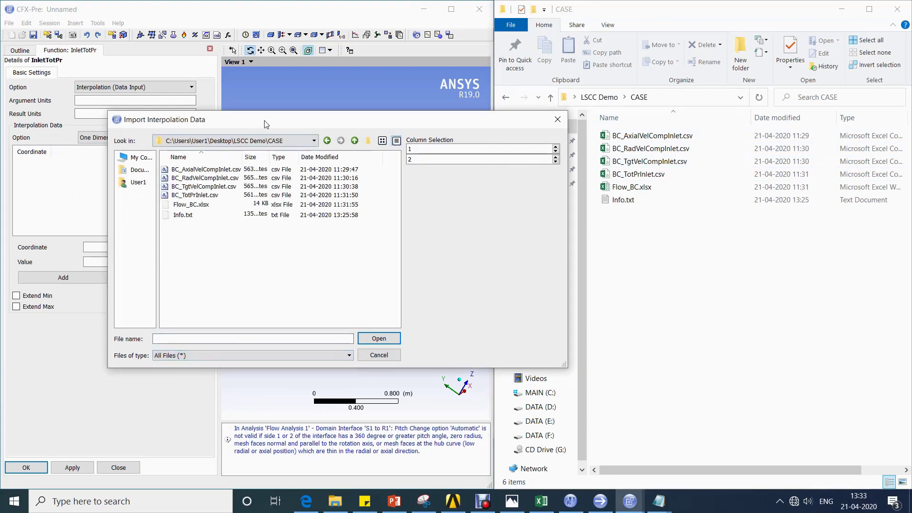
pyautogui.moveTo(237, 119); pyautogui.dragTo(391, 120)
pyautogui.click(346, 197)
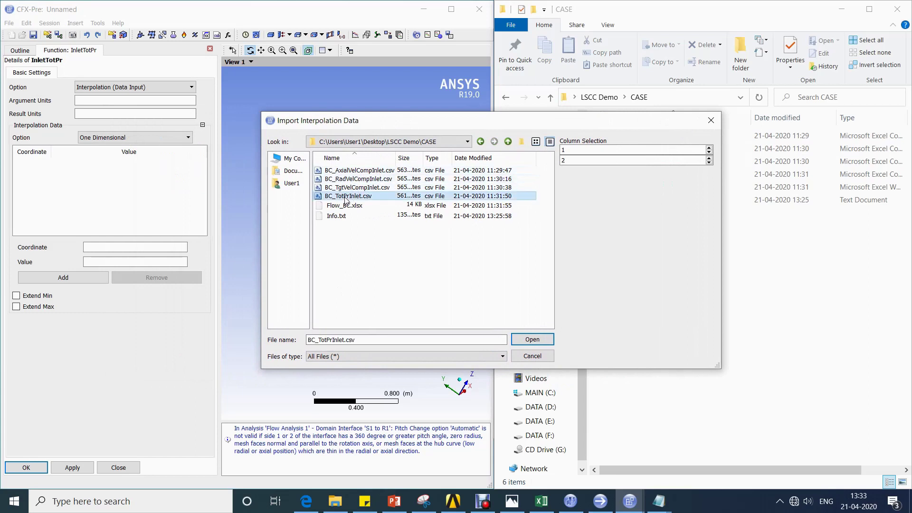
pyautogui.click(532, 339)
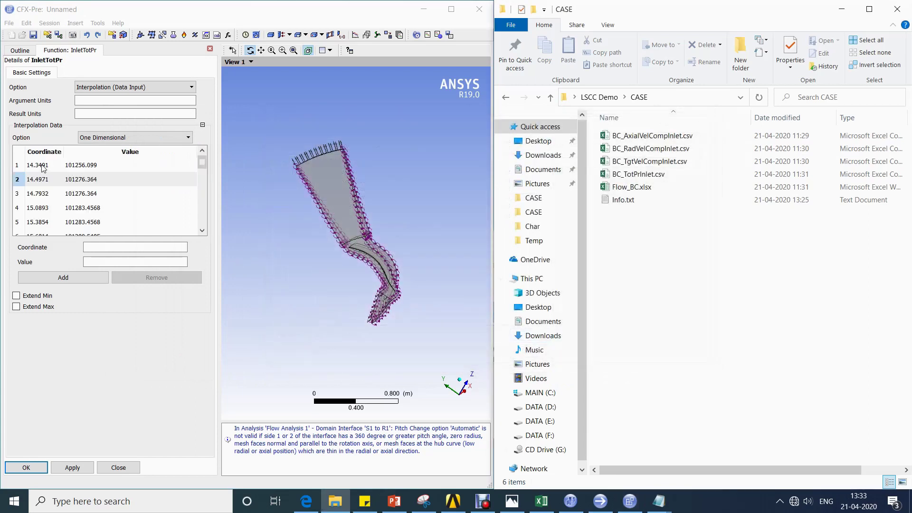
# Set InletTotPr argument units to [cm] and result units to [Pa], enable Extend Min and Extend Max, and accept the function
pyautogui.click(102, 100)
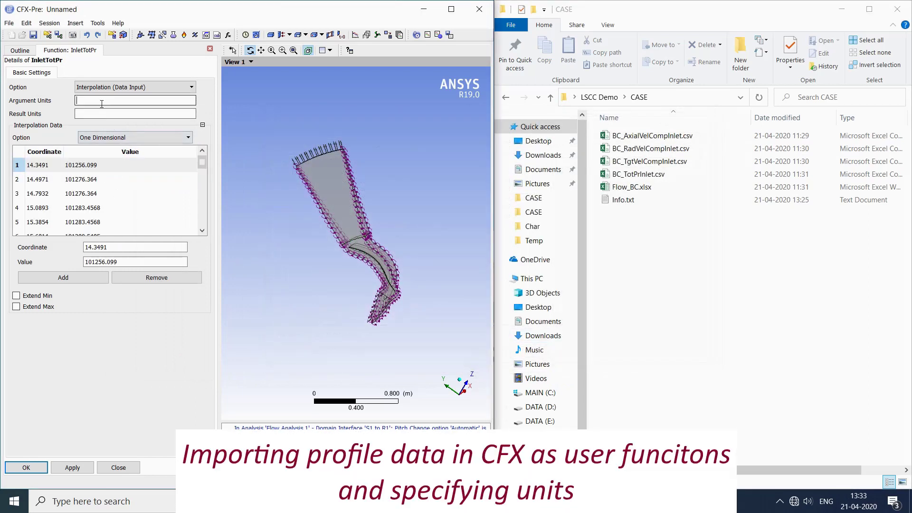
pyautogui.write('[cm]')
pyautogui.press('Tab')
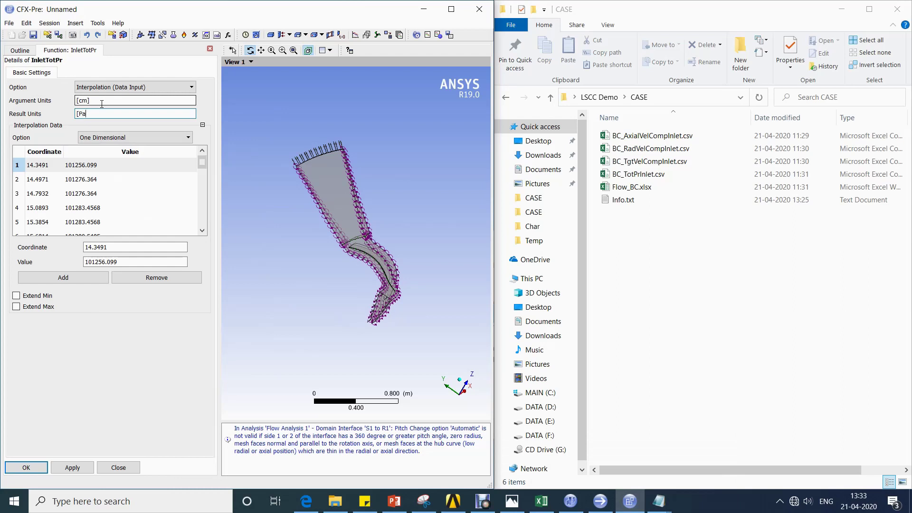
pyautogui.click(39, 295)
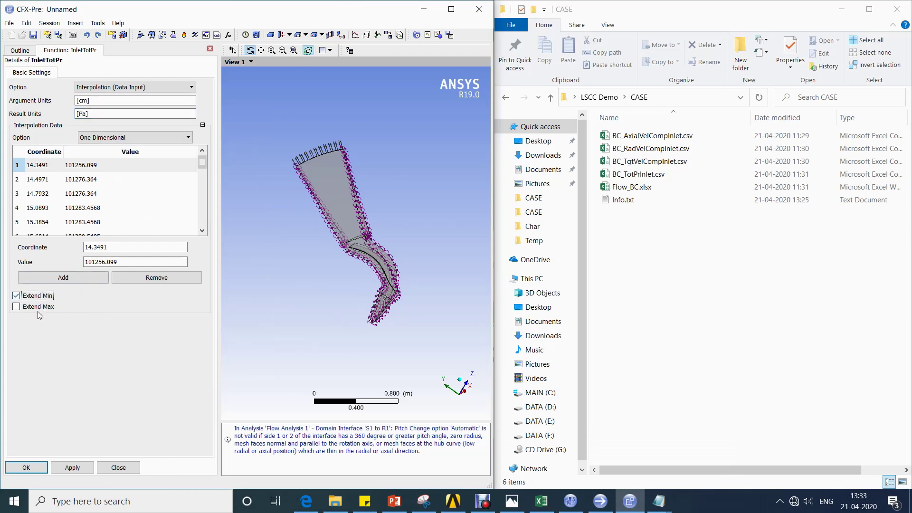
pyautogui.click(39, 306)
pyautogui.click(30, 470)
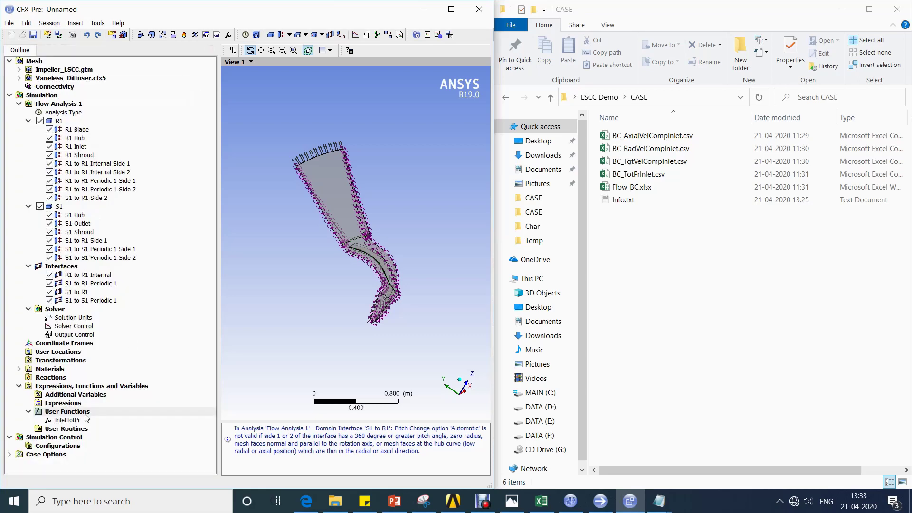
# Insert a new user function named InletAxialVelComp
pyautogui.rightClick(86, 414)
pyautogui.moveTo(109, 418)
pyautogui.click(218, 419)
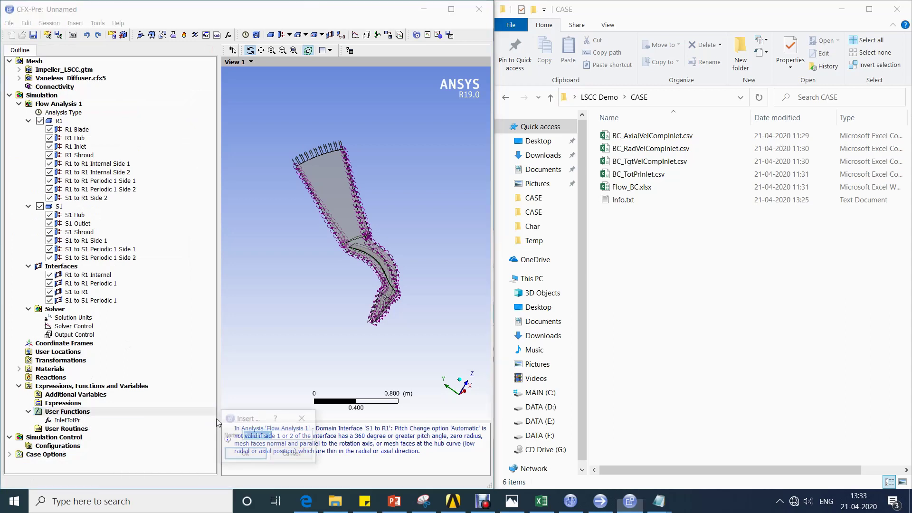
pyautogui.write('InletAxialVelComp')
pyautogui.press('Return')
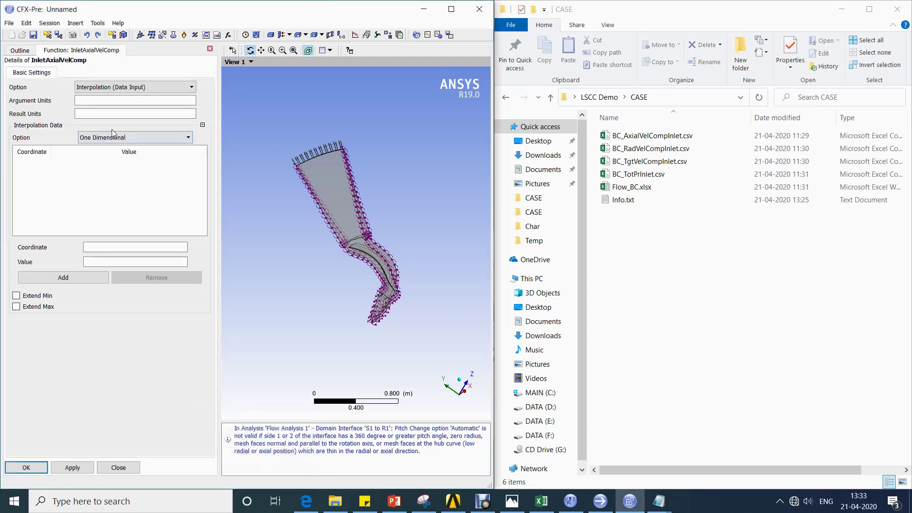
# Import the one-dimensional interpolation data for InletAxialVelComp from BC_AxialVelCompInlet.csv in the LSCC Demo\CASE folder
pyautogui.rightClick(84, 172)
pyautogui.click(129, 207)
pyautogui.click(331, 357)
pyautogui.click(334, 369)
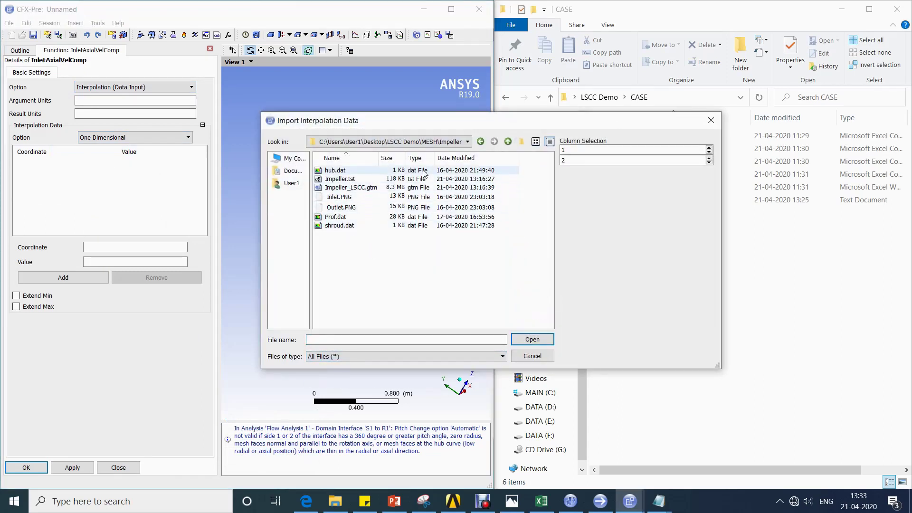
pyautogui.click(480, 141)
pyautogui.click(365, 170)
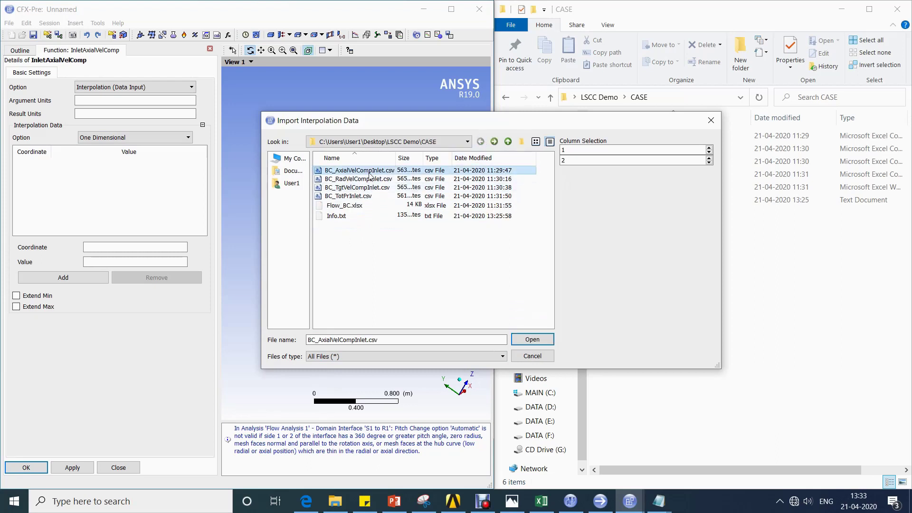
pyautogui.click(532, 340)
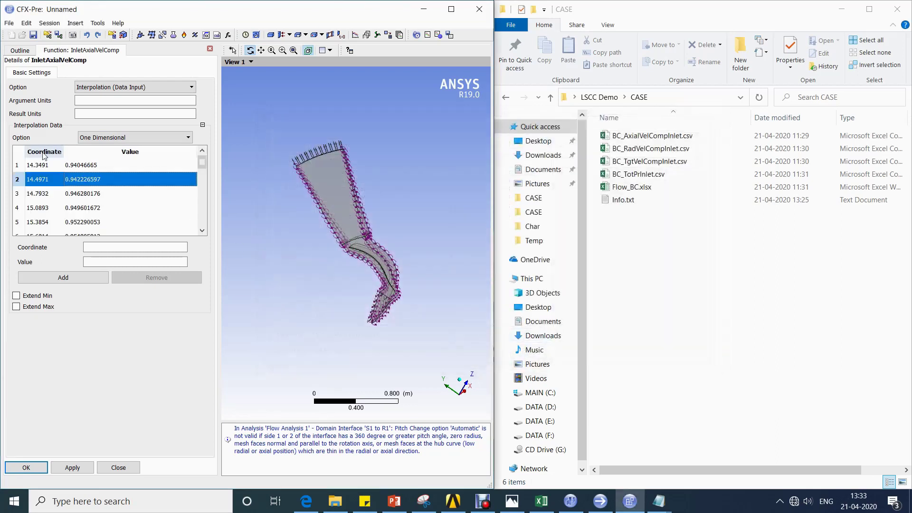
# Set the InletAxialVelComp argument units to [cm], enable Extend Max and Extend Min, and accept the function
pyautogui.click(96, 101)
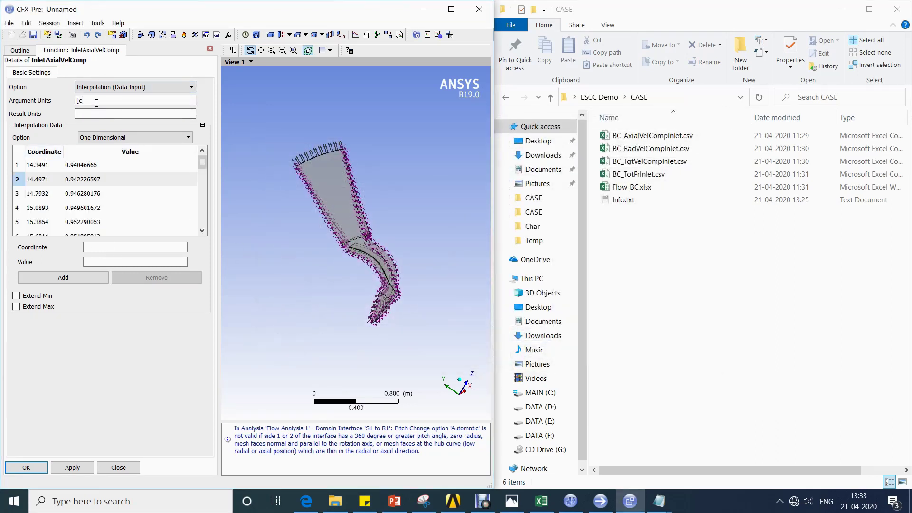
pyautogui.press('Tab')
pyautogui.click(33, 306)
pyautogui.click(33, 295)
pyautogui.click(27, 467)
# Insert a new user function named InletTgtVelComp
pyautogui.rightClick(98, 412)
pyautogui.moveTo(138, 418)
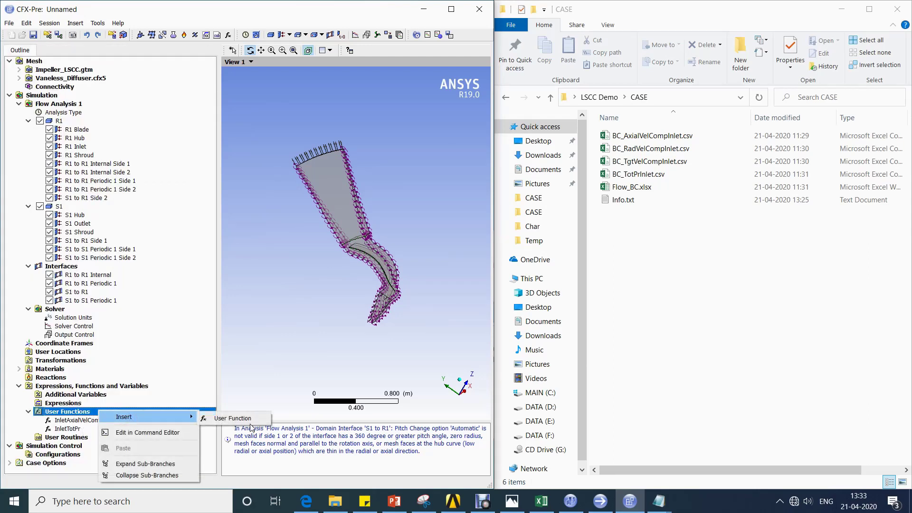
pyautogui.click(248, 418)
pyautogui.write('InletTgtVel')
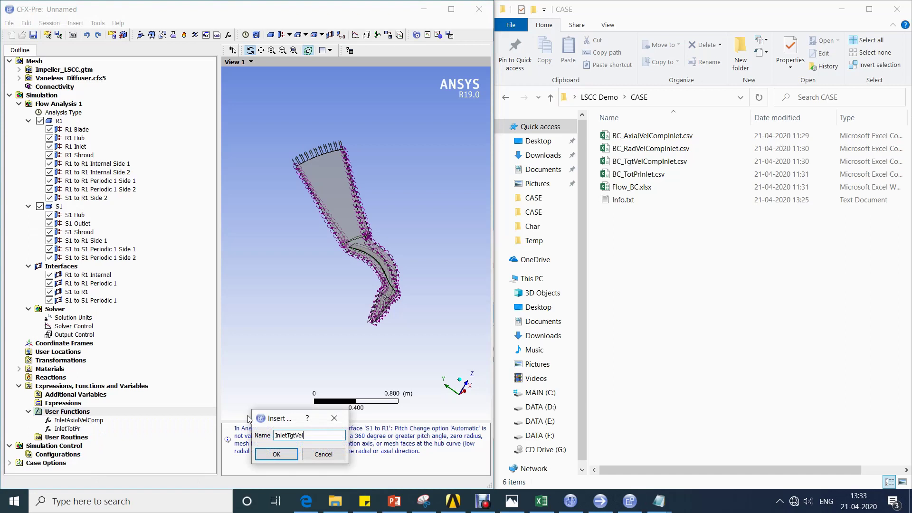
pyautogui.write('Comp')
pyautogui.press('Return')
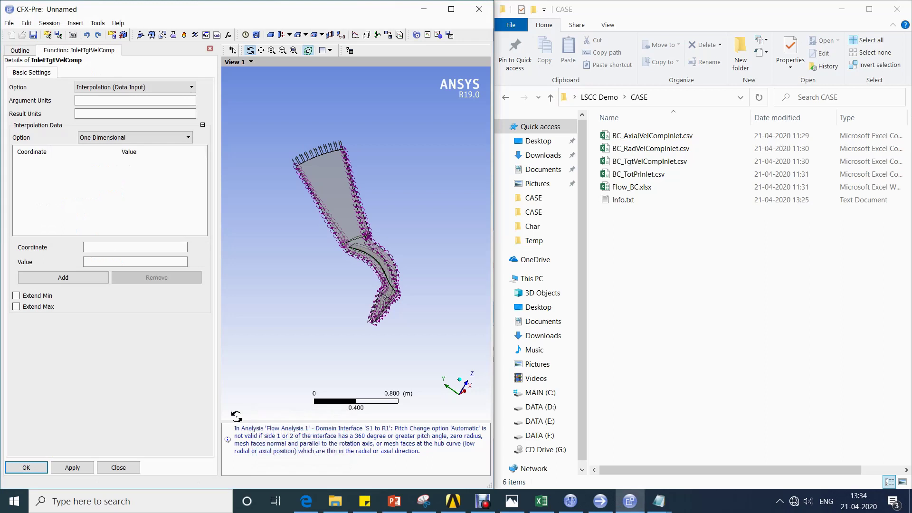
# Import the one-dimensional interpolation data for InletTgtVelComp from BC_TgtVelCompInlet.csv in the CASE folder
pyautogui.rightClick(94, 166)
pyautogui.click(124, 195)
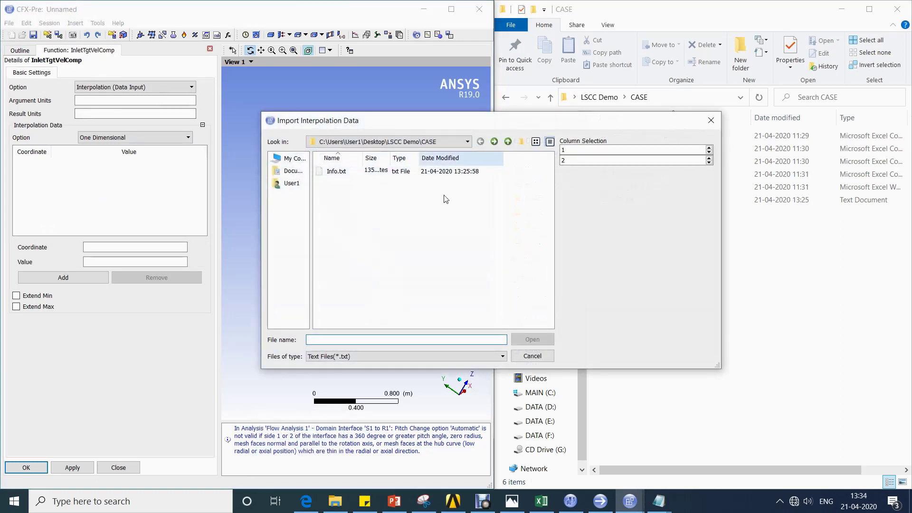
pyautogui.click(368, 356)
pyautogui.click(359, 376)
pyautogui.doubleClick(357, 188)
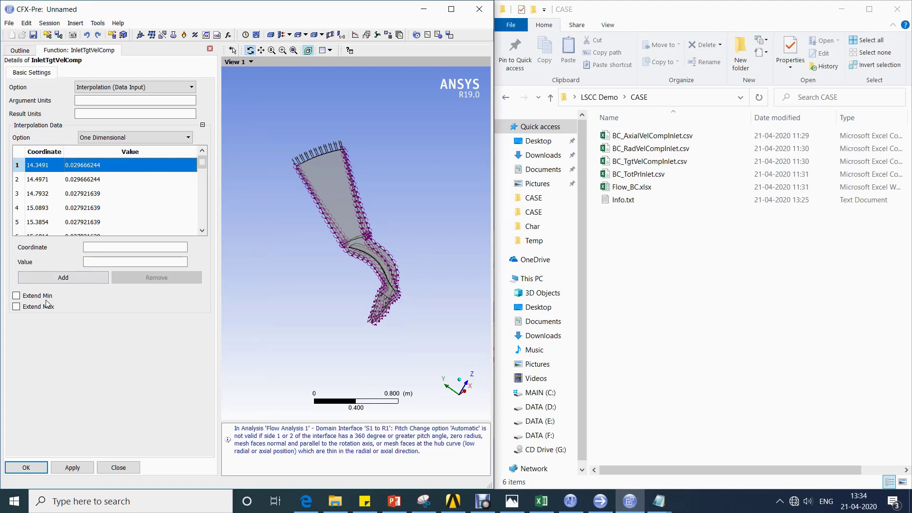
# Specify the argument and result units of InletTgtVelComp, enable Extend Min and Extend Max, and accept the function
pyautogui.click(102, 100)
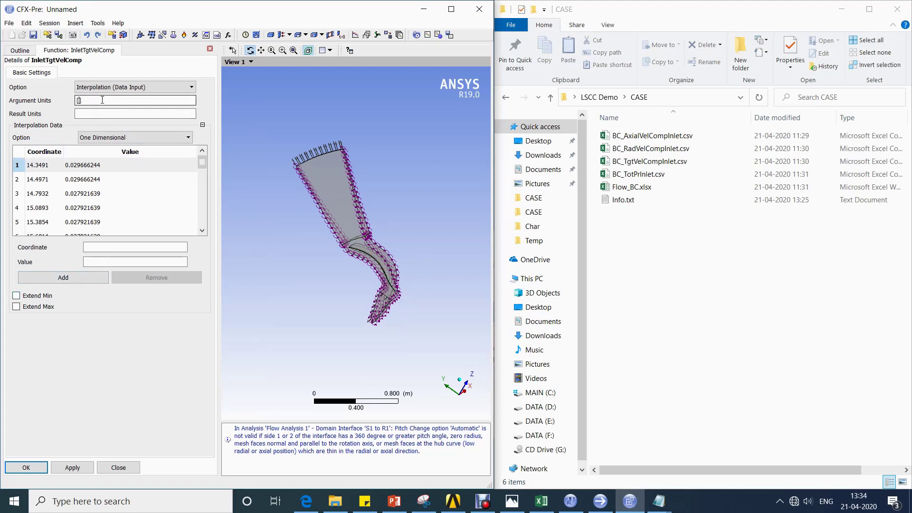
pyautogui.press('Tab')
pyautogui.click(20, 296)
pyautogui.click(20, 307)
pyautogui.click(38, 471)
# Insert a new user function named InletRadVelComp
pyautogui.rightClick(96, 412)
pyautogui.moveTo(144, 417)
pyautogui.click(213, 417)
pyautogui.write('InletRadVe')
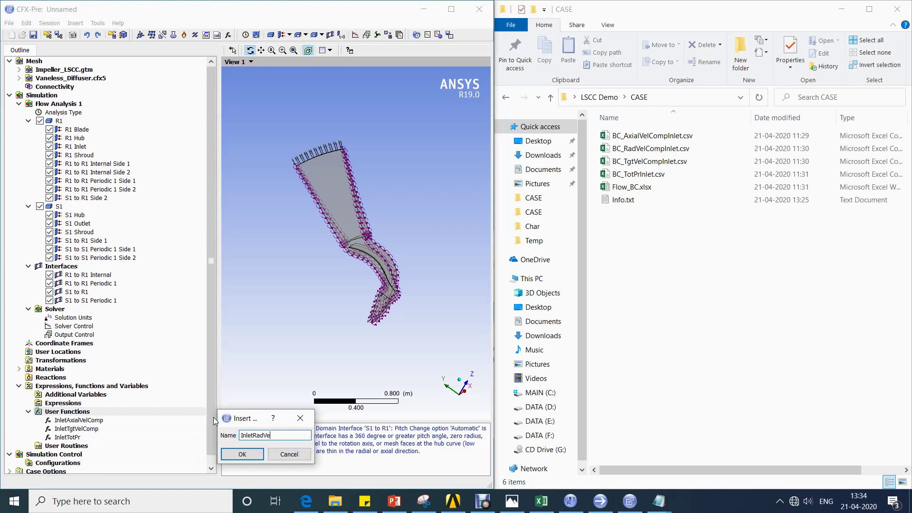
pyautogui.write('lComp')
pyautogui.press('Return')
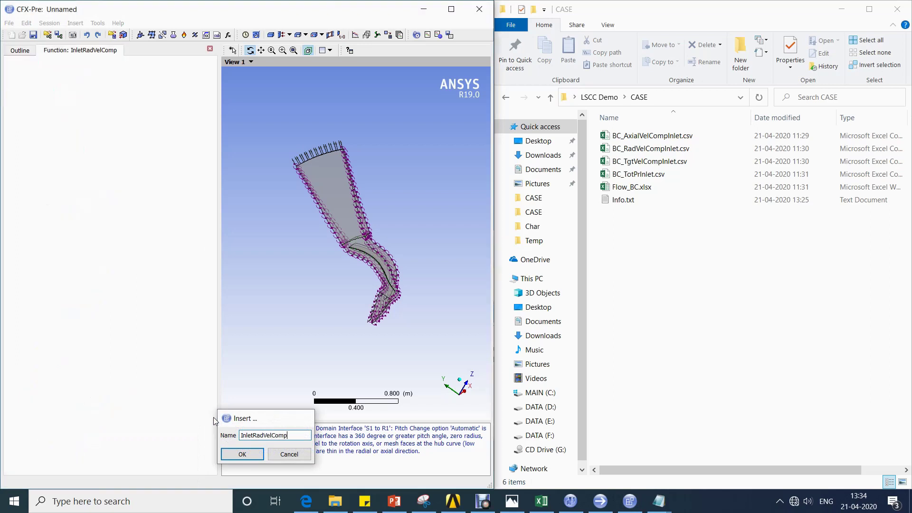
# Import the one-dimensional interpolation data for InletRadVelComp from BC_RadVelCompInlet.csv in the CASE folder
pyautogui.rightClick(83, 198)
pyautogui.click(114, 219)
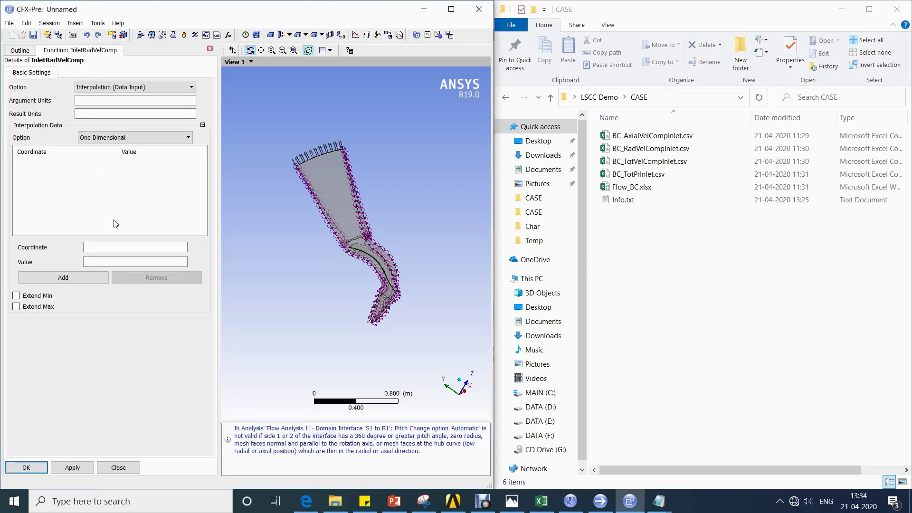
pyautogui.click(481, 142)
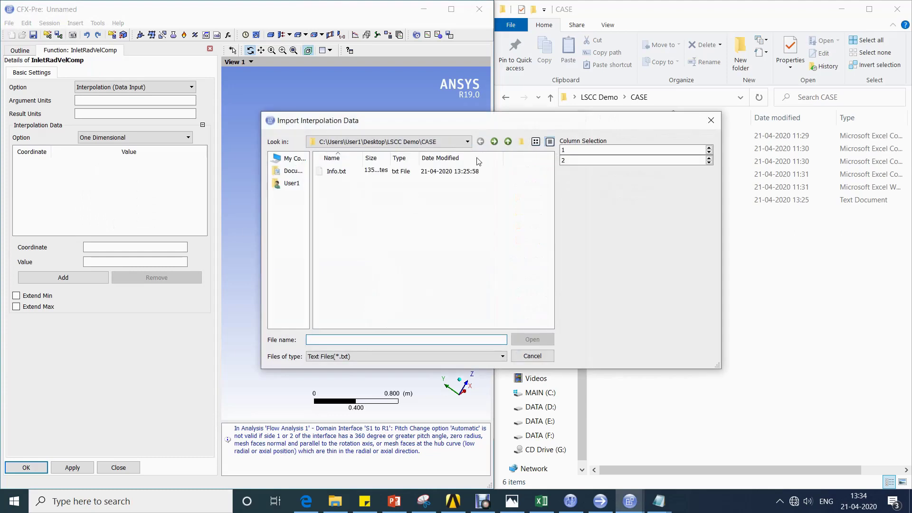
pyautogui.click(425, 355)
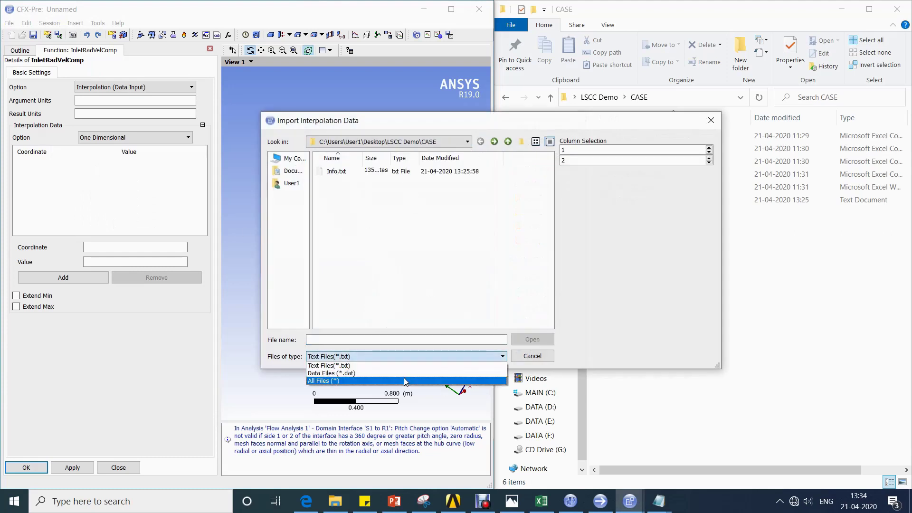
pyautogui.click(403, 379)
pyautogui.doubleClick(358, 180)
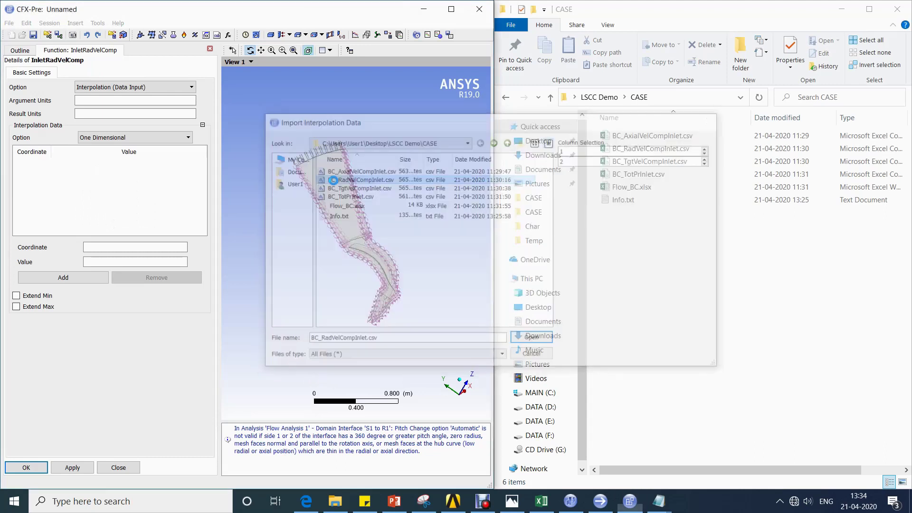
# Set InletRadVelComp argument units to [cm] with dimensionless result units, enable Extend Min and Extend Max, and accept the function
pyautogui.click(122, 101)
pyautogui.write('[cm]')
pyautogui.press('Tab')
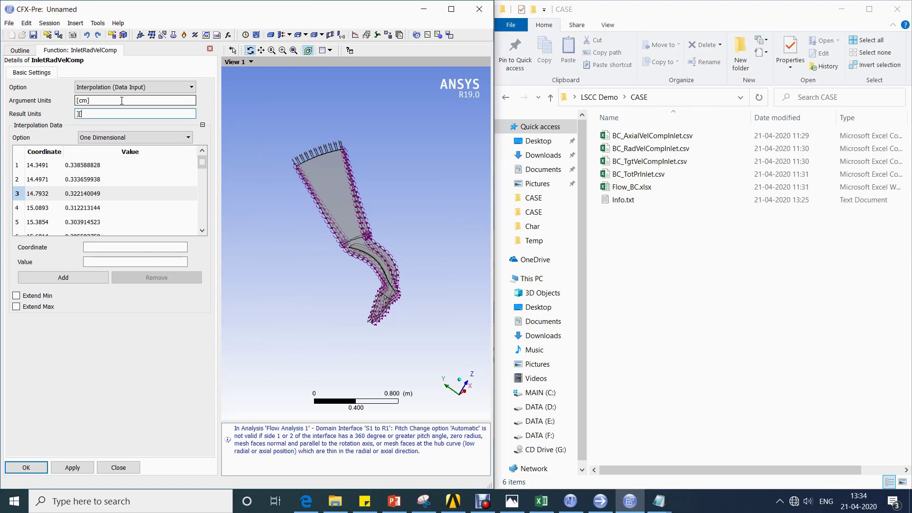
pyautogui.click(28, 295)
pyautogui.click(33, 306)
pyautogui.click(26, 468)
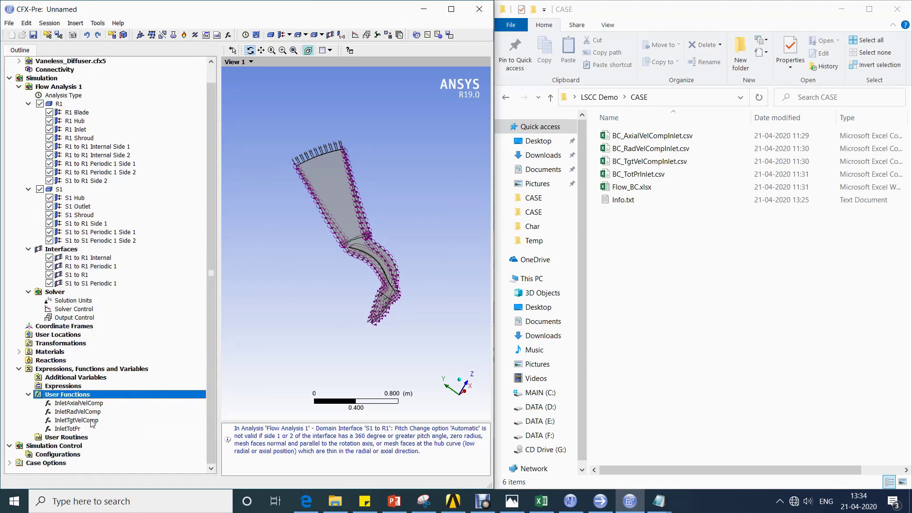
# Open the R1 Inlet boundary details in a maximized window and choose Stat. Frame Tot. Press. for mass and momentum
pyautogui.doubleClick(90, 129)
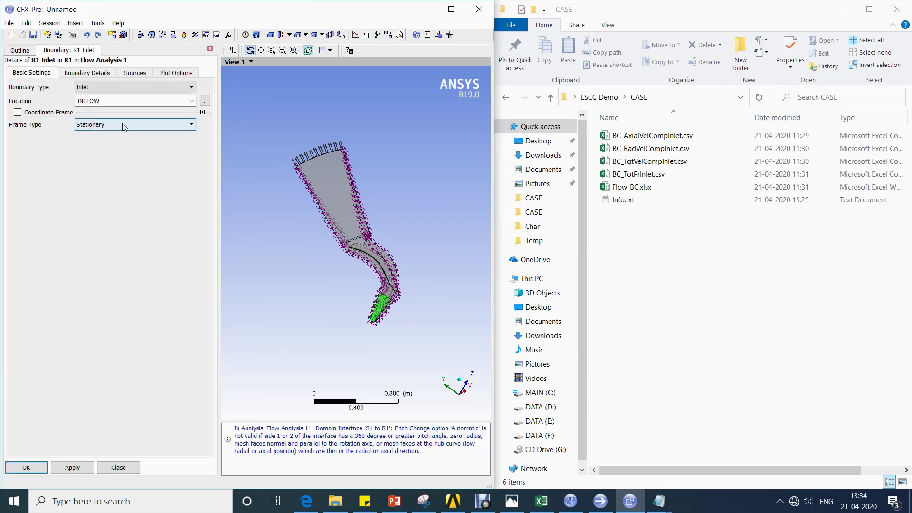
pyautogui.click(94, 76)
pyautogui.click(451, 9)
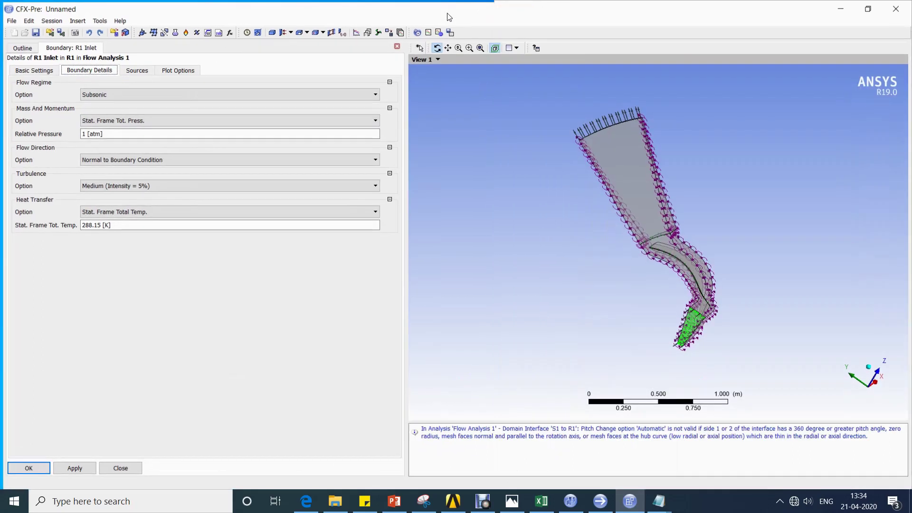
pyautogui.click(140, 119)
pyautogui.click(141, 163)
pyautogui.click(342, 132)
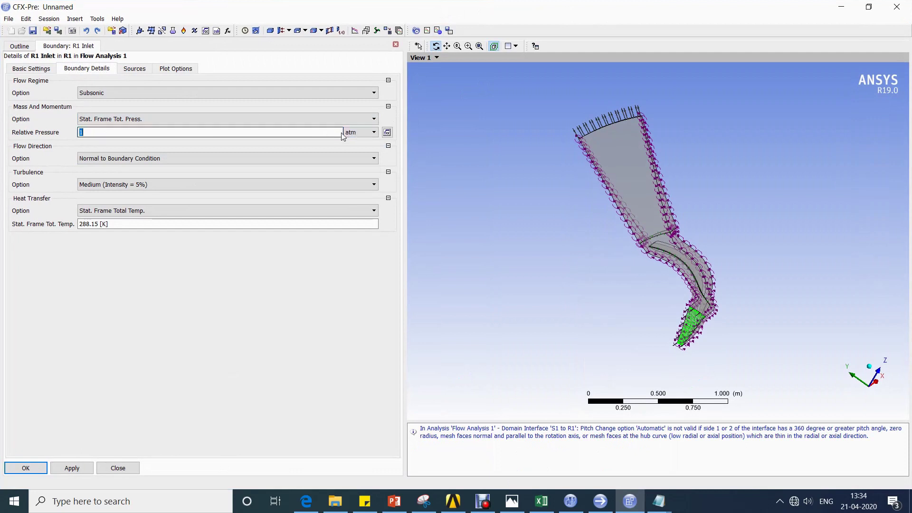
pyautogui.click(387, 133)
pyautogui.click(387, 133)
# Insert a new expression named radius
pyautogui.click(20, 46)
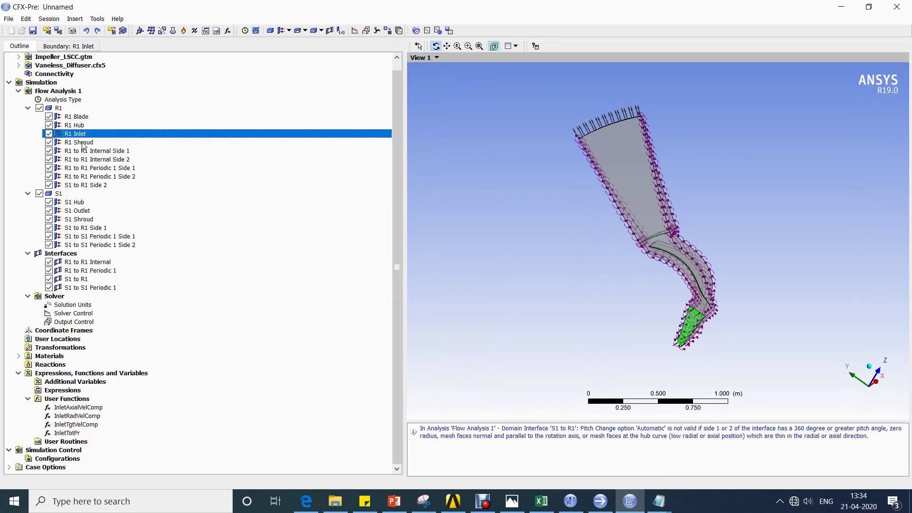
pyautogui.click(88, 400)
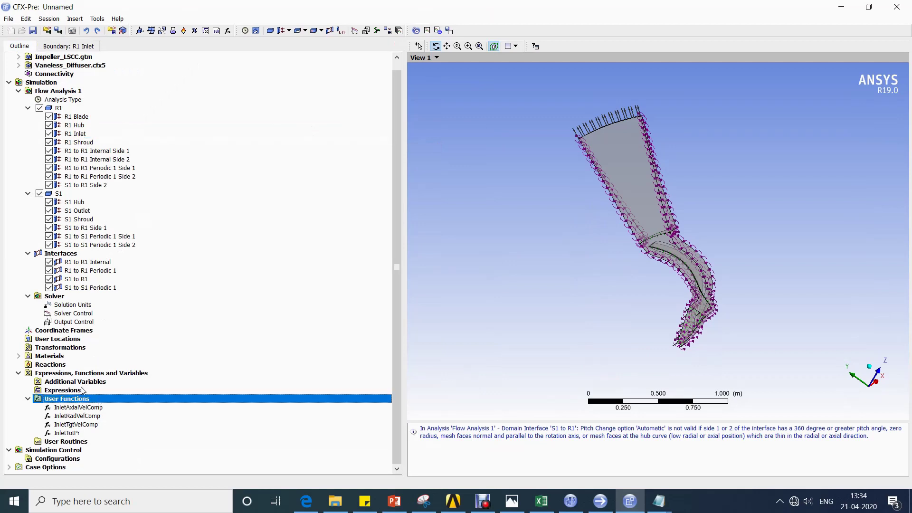
pyautogui.click(82, 390)
pyautogui.rightClick(100, 393)
pyautogui.moveTo(171, 398)
pyautogui.click(238, 398)
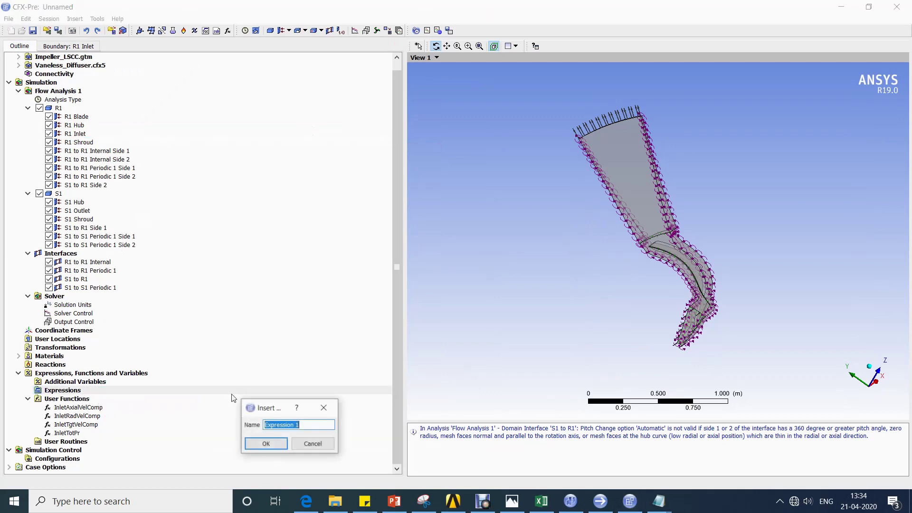
pyautogui.write('radiu')
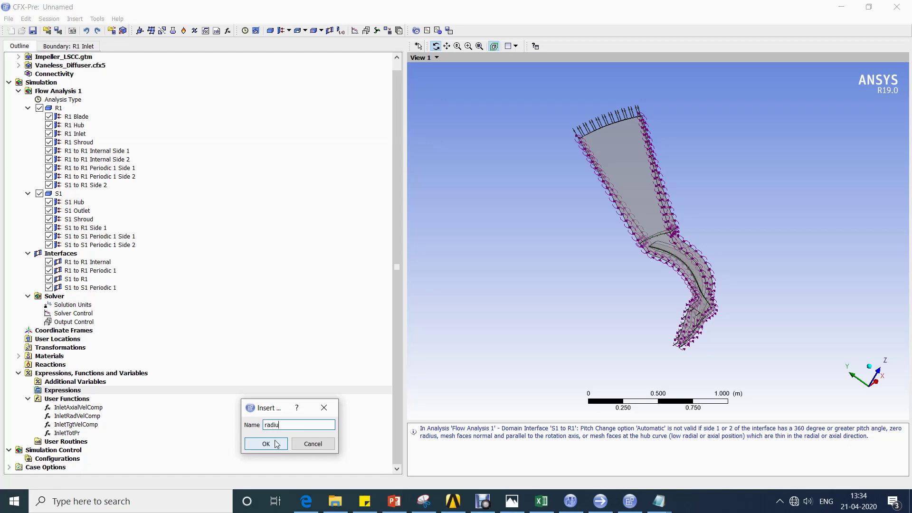
pyautogui.write('s')
pyautogui.click(275, 444)
# Define the radius expression as sqrt(y^2+z^2) and apply it
pyautogui.scroll(5, 697, 301)
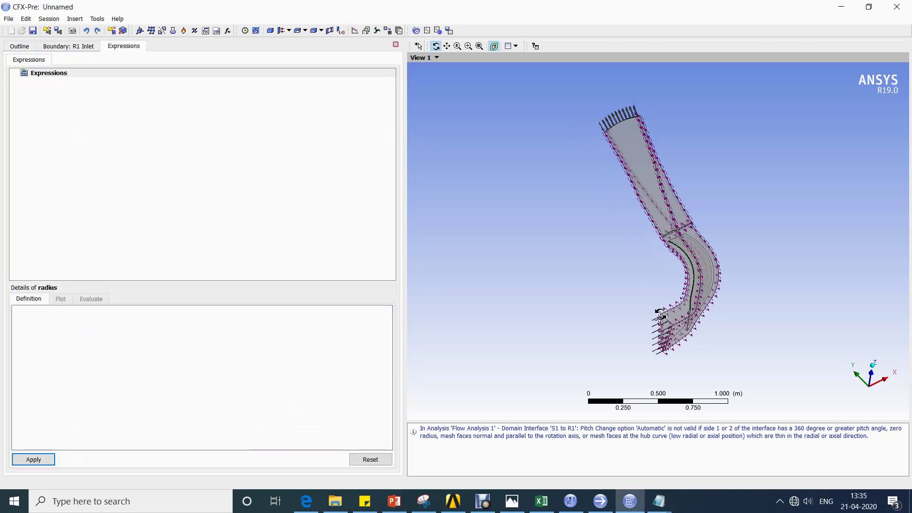
pyautogui.moveTo(735, 307); pyautogui.dragTo(729, 283)
pyautogui.click(260, 363)
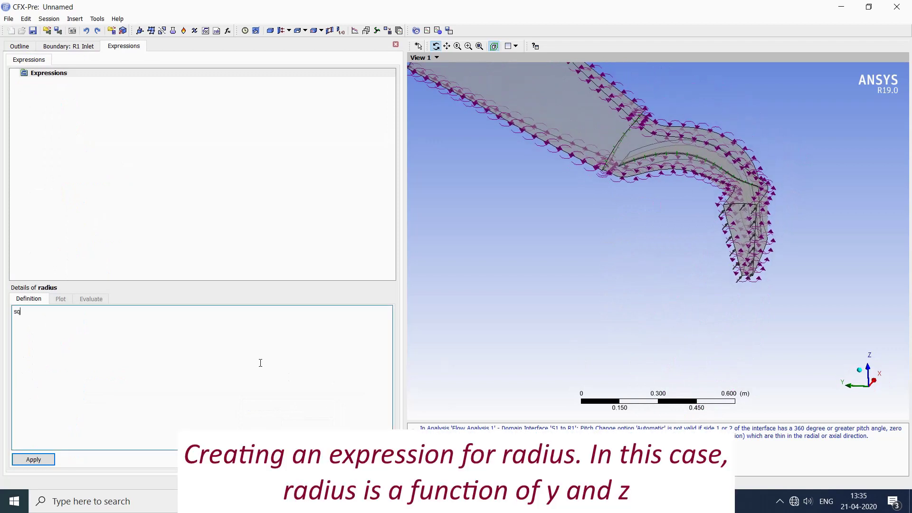
pyautogui.write('sqrt(y^2')
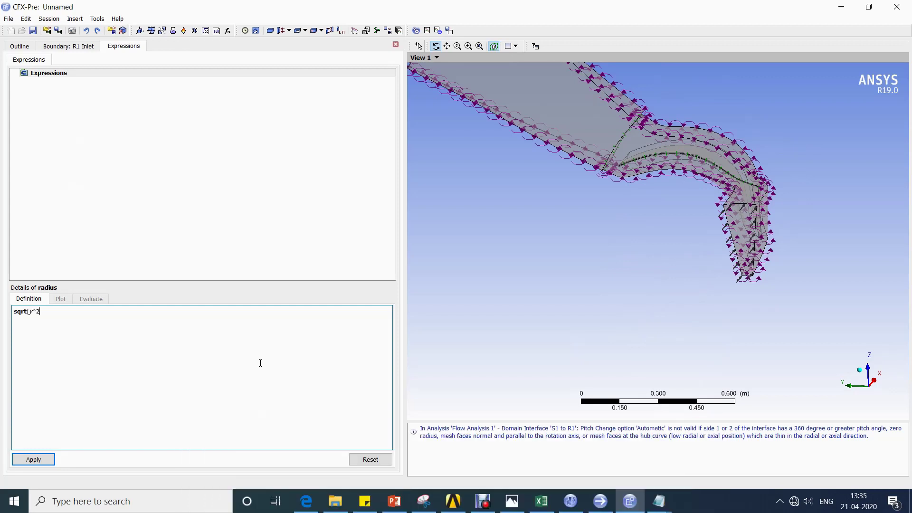
pyautogui.write('+z^2)')
pyautogui.click(33, 459)
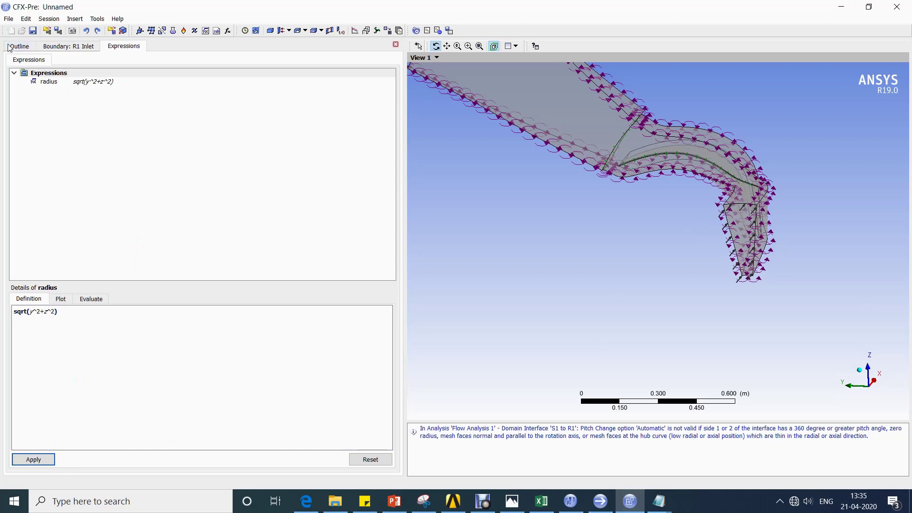
# Replace the relative pressure in the R1 Inlet boundary details with the InletTotPr user function
pyautogui.click(18, 46)
pyautogui.doubleClick(118, 133)
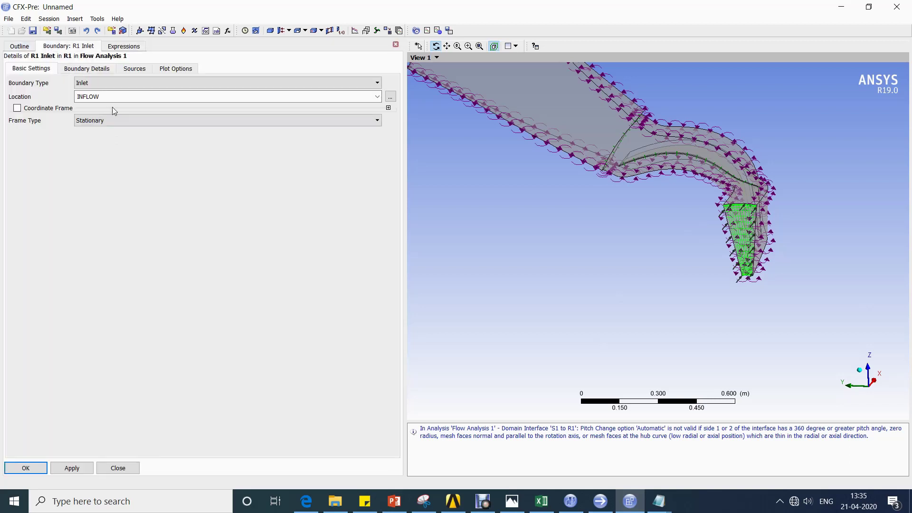
pyautogui.click(93, 70)
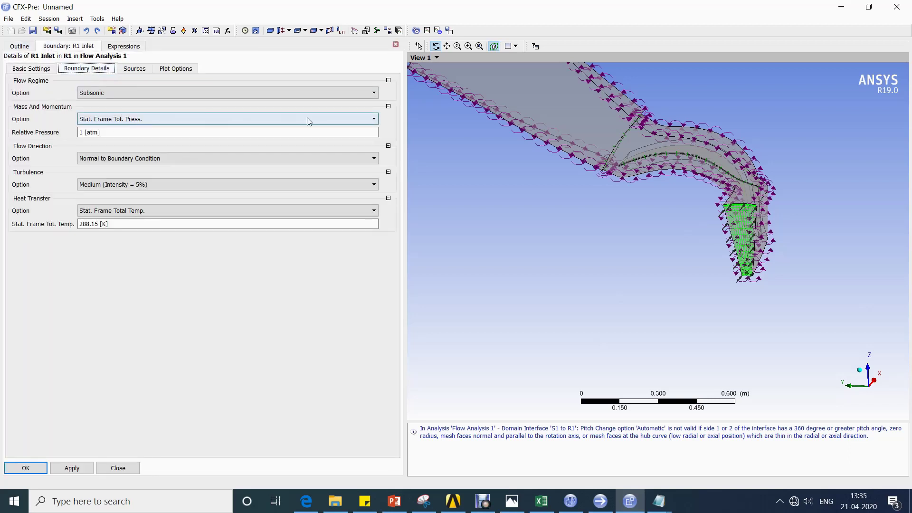
pyautogui.click(346, 133)
pyautogui.press('BackSpace')
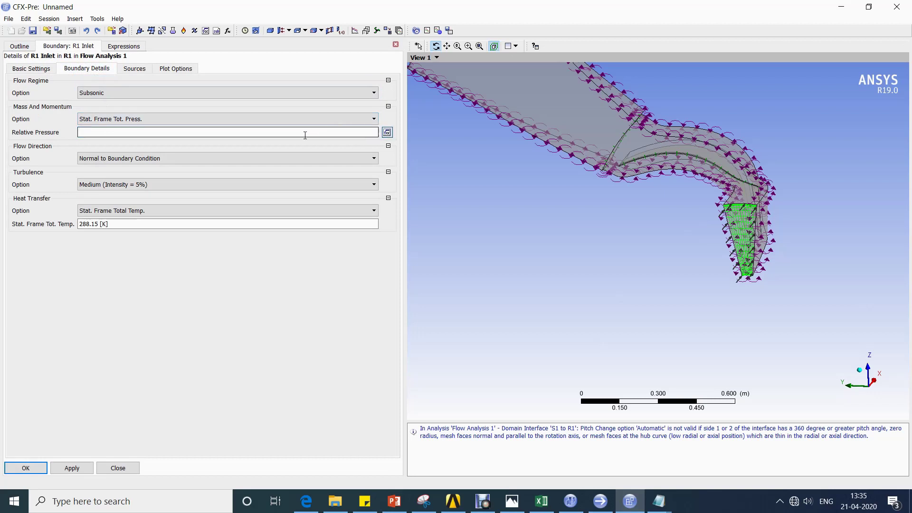
pyautogui.rightClick(305, 135)
pyautogui.moveTo(342, 142)
pyautogui.moveTo(424, 144)
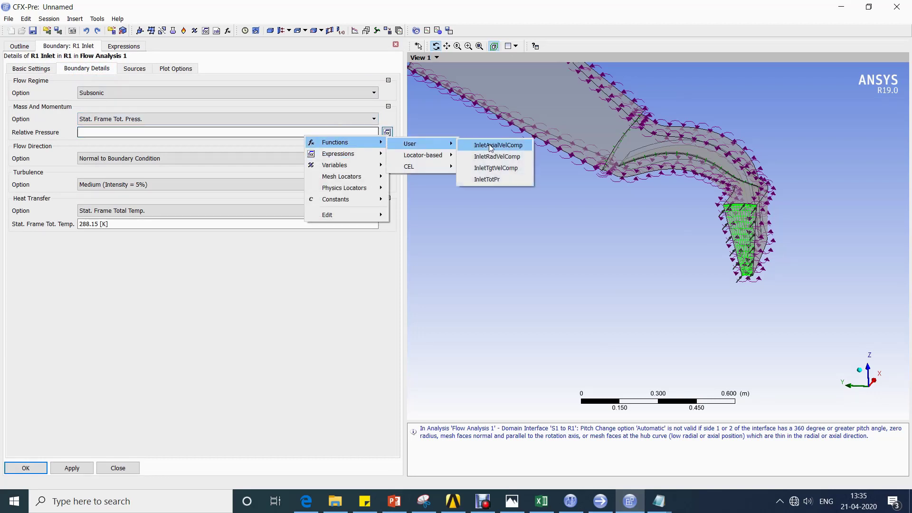
pyautogui.click(498, 179)
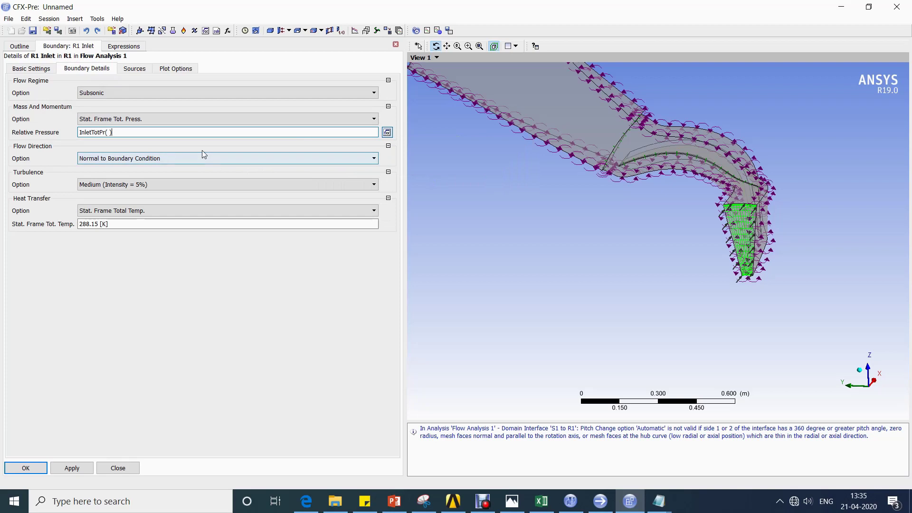
# Pass radius as the argument of the InletTotPr function and apply the boundary settings
pyautogui.press('Left')
pyautogui.press('Left')
pyautogui.write('radius')
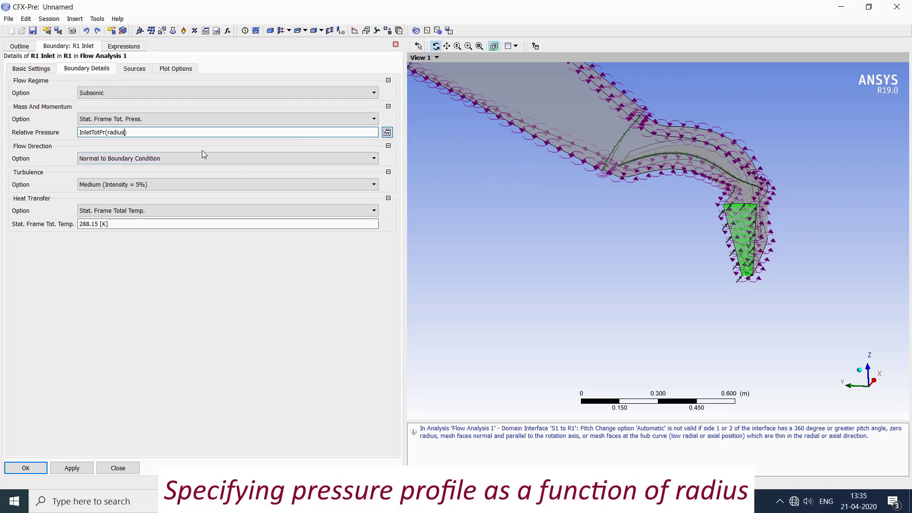
pyautogui.click(71, 468)
# Plot and examine the Relative Pressure contour on the R1 Inlet boundary, and switch the contour off
pyautogui.moveTo(748, 264); pyautogui.dragTo(539, 226)
pyautogui.click(176, 68)
pyautogui.click(50, 83)
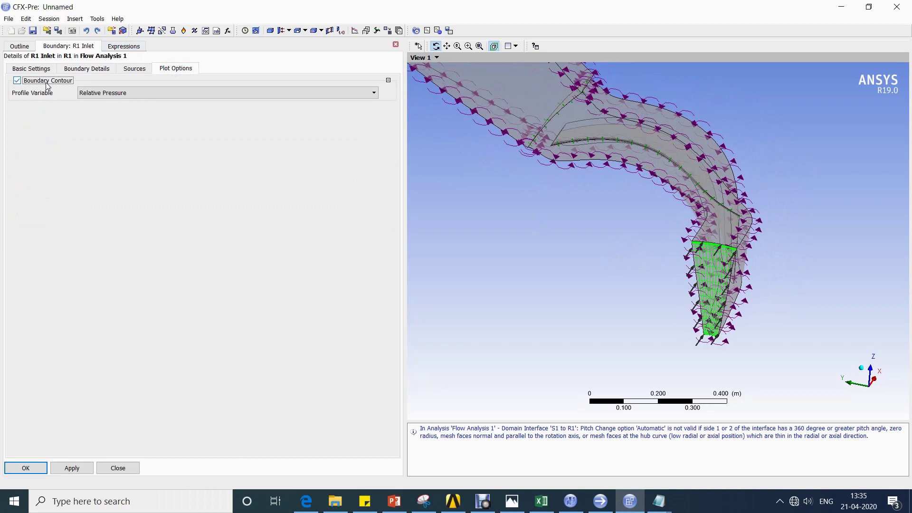
pyautogui.click(72, 468)
pyautogui.scroll(2, 712, 344)
pyautogui.moveTo(722, 338); pyautogui.dragTo(680, 284)
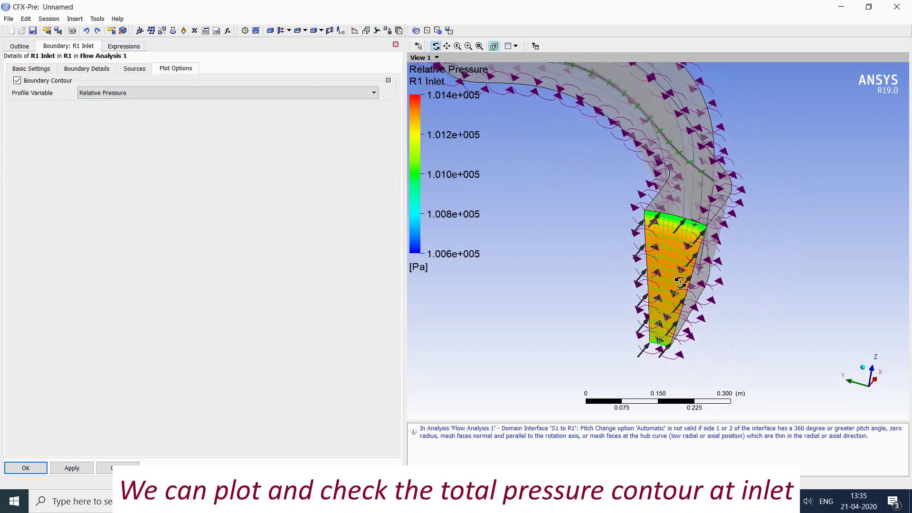
pyautogui.moveTo(665, 337); pyautogui.dragTo(656, 317)
pyautogui.scroll(2, 618, 186)
pyautogui.keyDown('ctrl'); pyautogui.moveTo(618, 187); pyautogui.dragTo(760, 188, button='middle'); pyautogui.keyUp('ctrl')
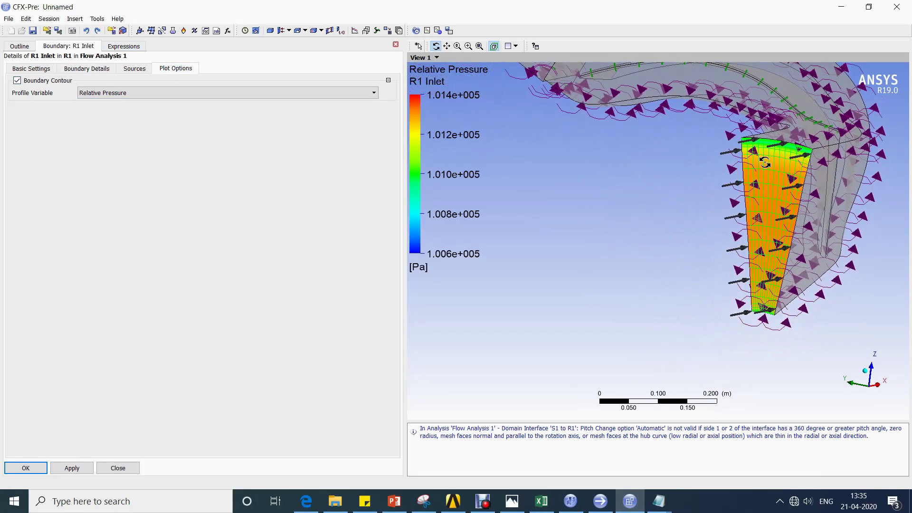
pyautogui.keyDown('ctrl'); pyautogui.moveTo(733, 240); pyautogui.dragTo(673, 270, button='middle'); pyautogui.keyUp('ctrl')
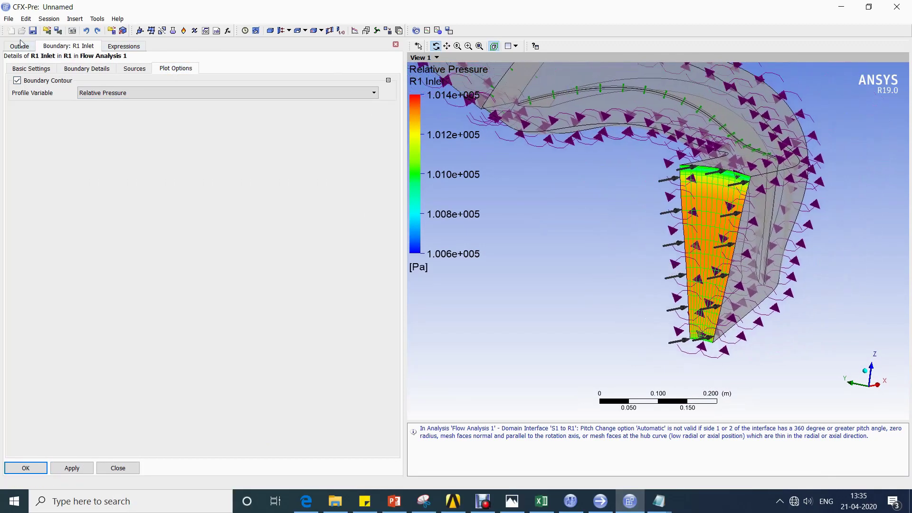
pyautogui.click(34, 81)
# Set the R1 Inlet flow direction to Cylindrical Components with the InletAxialVelComp user function as the axial component
pyautogui.click(77, 70)
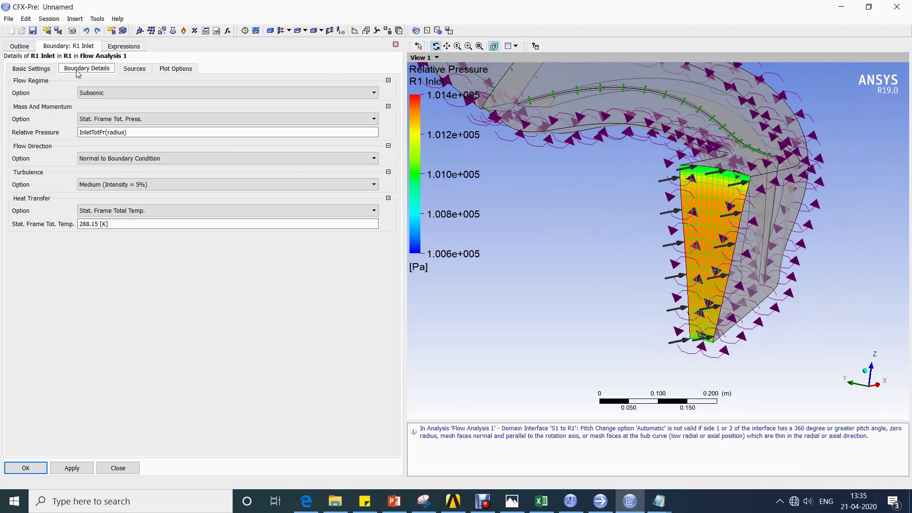
pyautogui.click(308, 159)
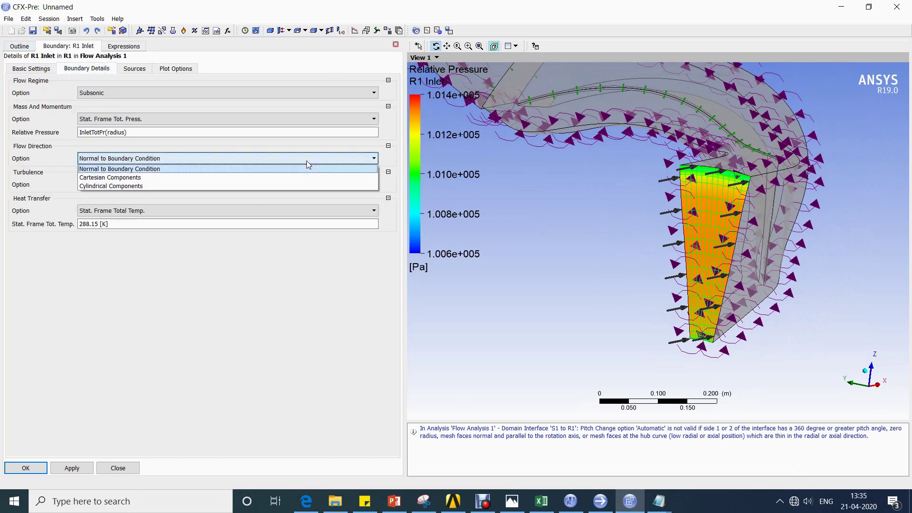
pyautogui.click(195, 185)
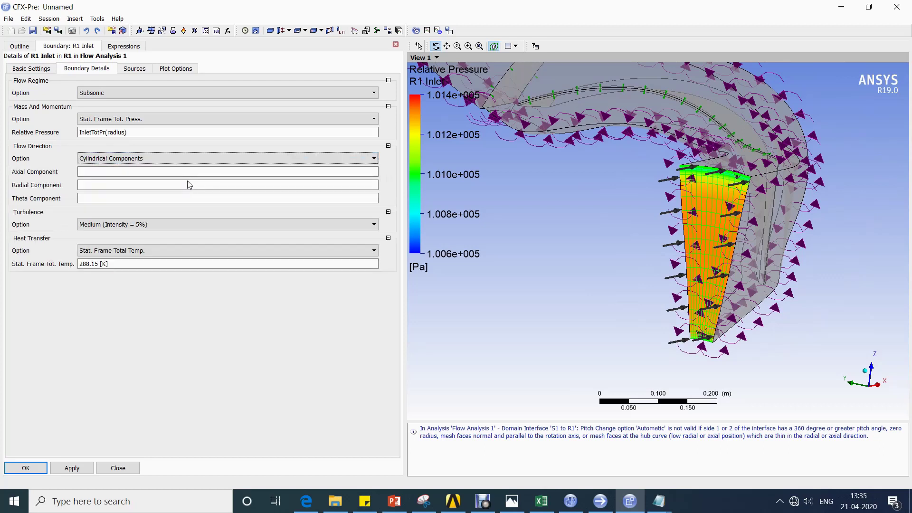
pyautogui.click(204, 172)
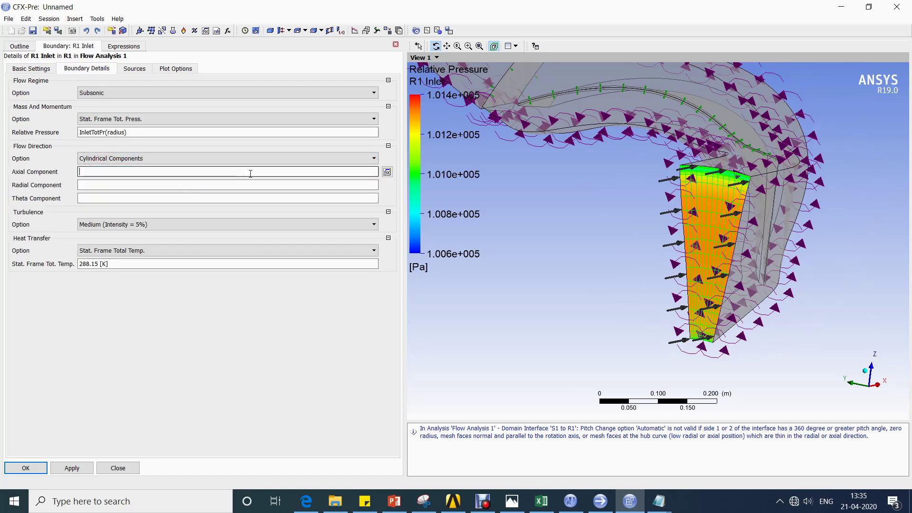
pyautogui.click(387, 172)
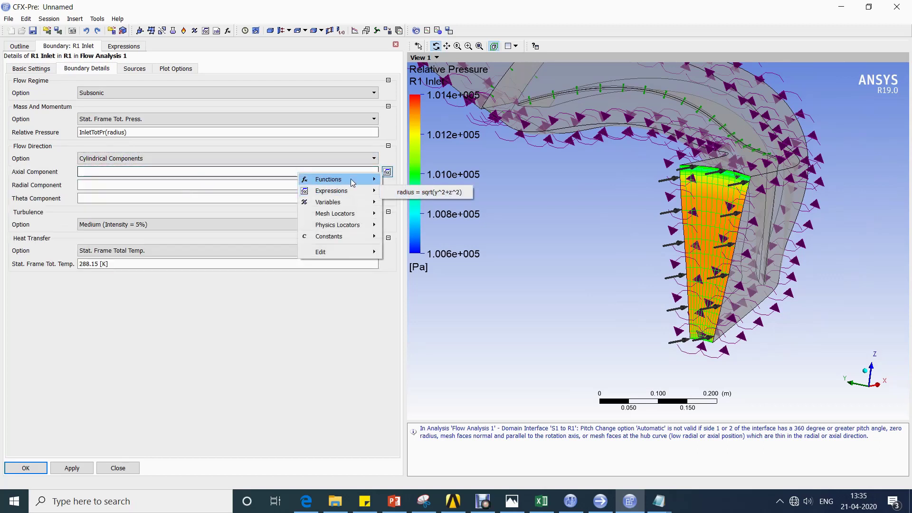
pyautogui.moveTo(352, 183)
pyautogui.moveTo(406, 181)
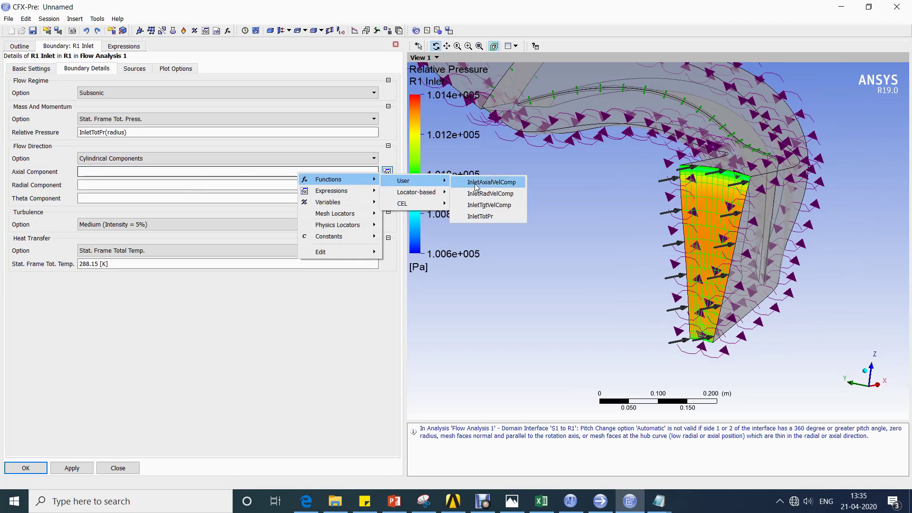
pyautogui.click(476, 183)
# Insert the InletRadVelComp user function as the radial component of the flow direction
pyautogui.click(306, 185)
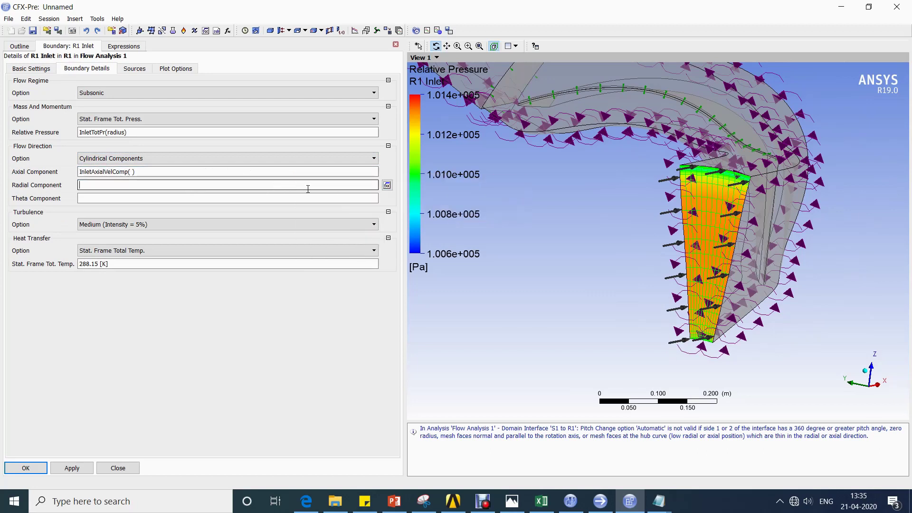
pyautogui.rightClick(347, 187)
pyautogui.moveTo(380, 195)
pyautogui.moveTo(456, 196)
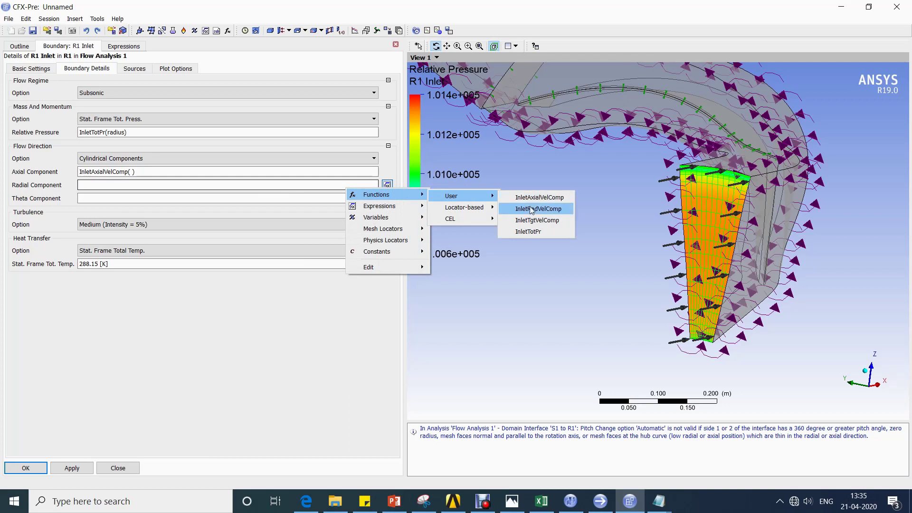
pyautogui.click(531, 209)
# Insert the InletTgtVelComp user function as the theta component of the flow direction
pyautogui.click(251, 199)
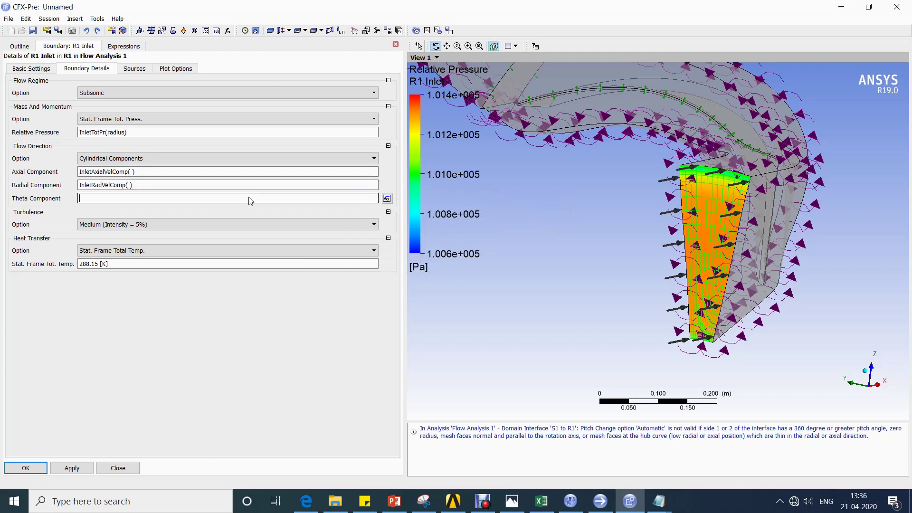
pyautogui.click(387, 199)
pyautogui.moveTo(394, 207)
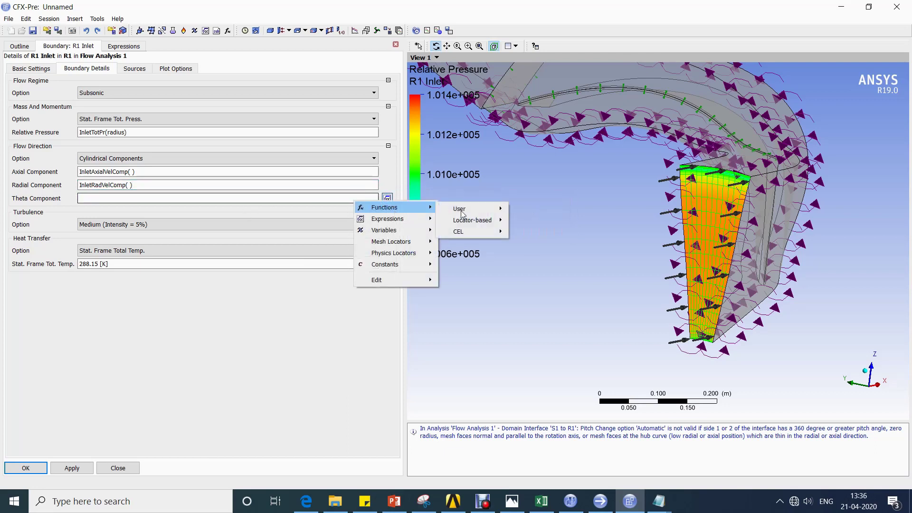
pyautogui.moveTo(475, 209)
pyautogui.click(545, 232)
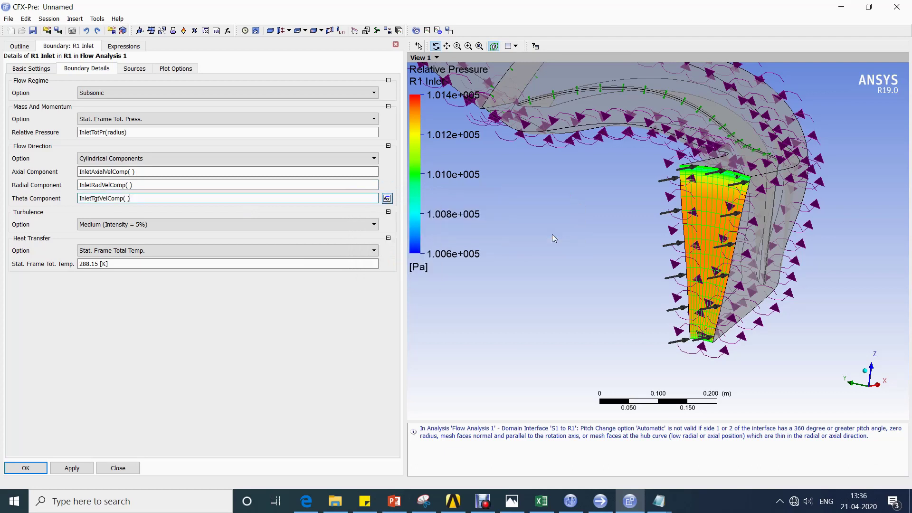
# Give the axial, radial and theta component functions the argument radius and apply the boundary settings
pyautogui.click(133, 172)
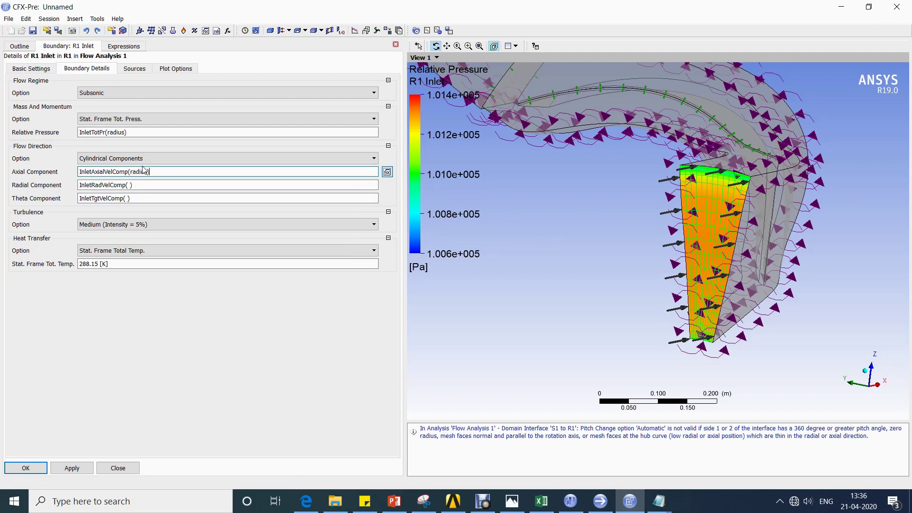
pyautogui.click(141, 188)
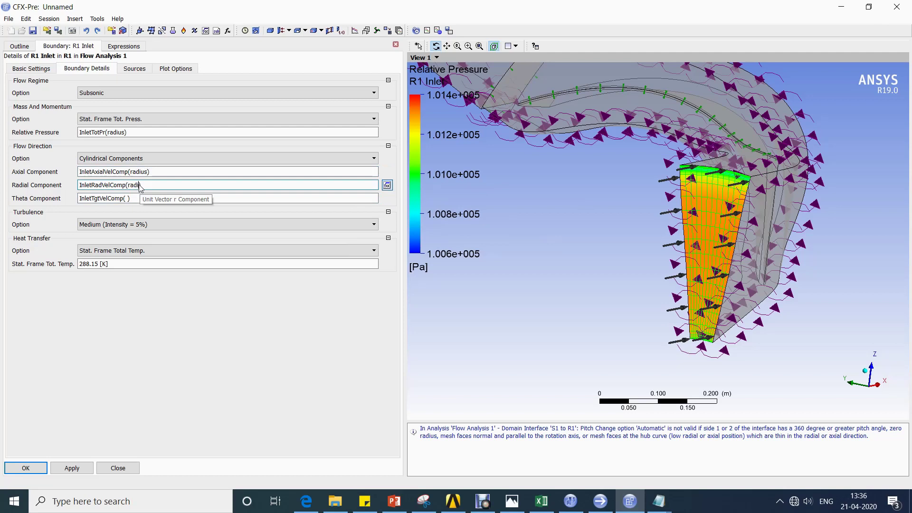
pyautogui.click(137, 196)
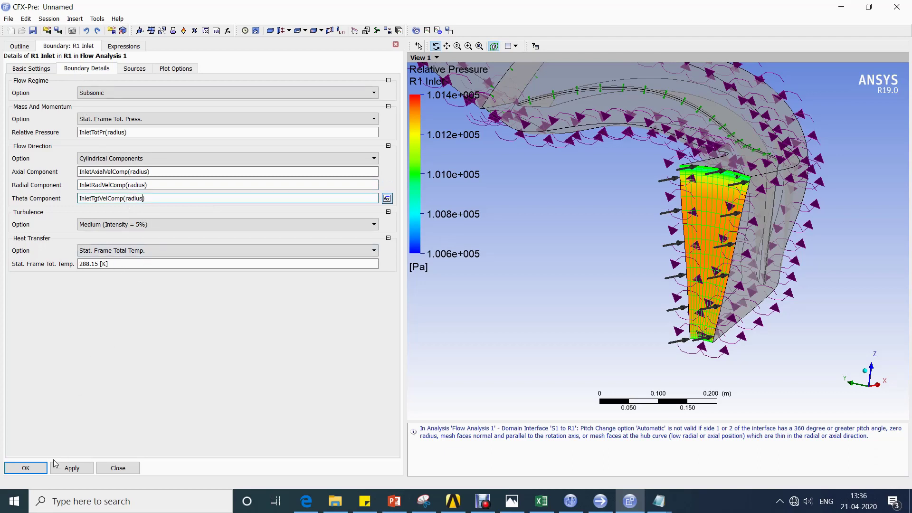
pyautogui.click(72, 468)
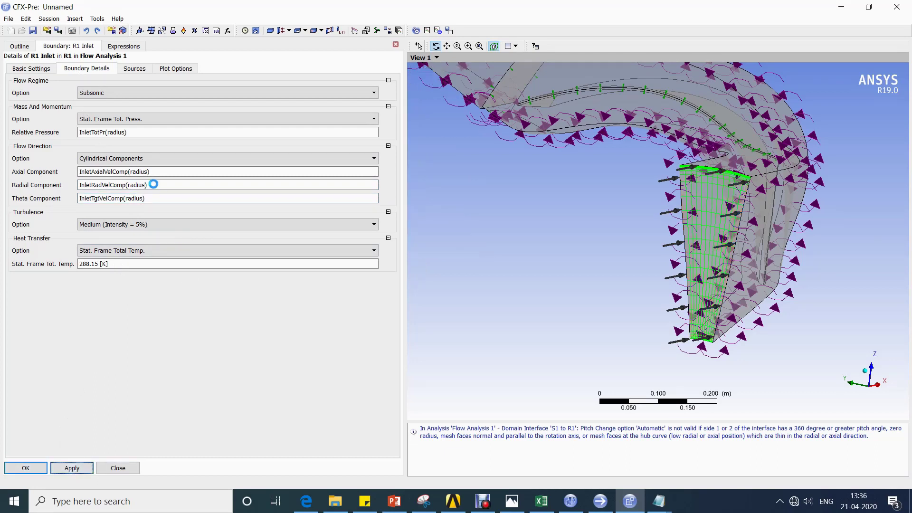
# Plot the Unit Vector Axial Component contour on the R1 Inlet boundary and examine its distribution
pyautogui.click(177, 69)
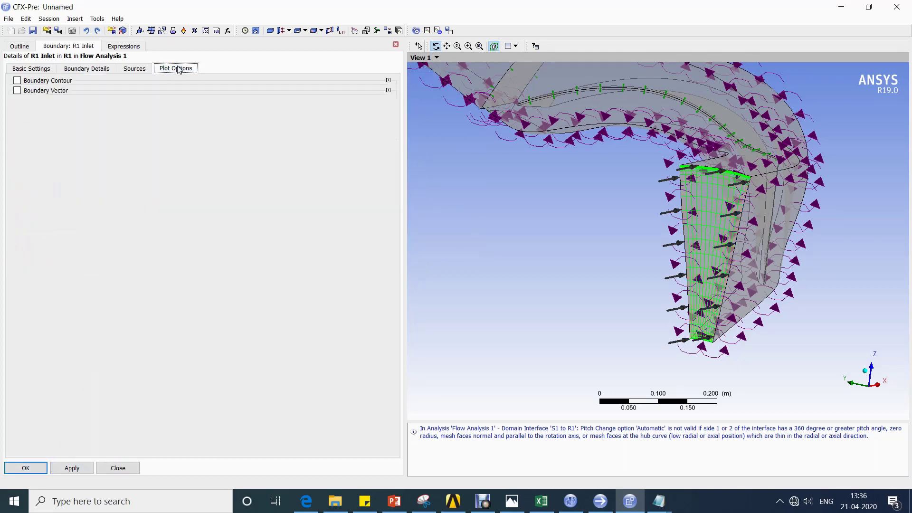
pyautogui.click(64, 81)
pyautogui.click(100, 93)
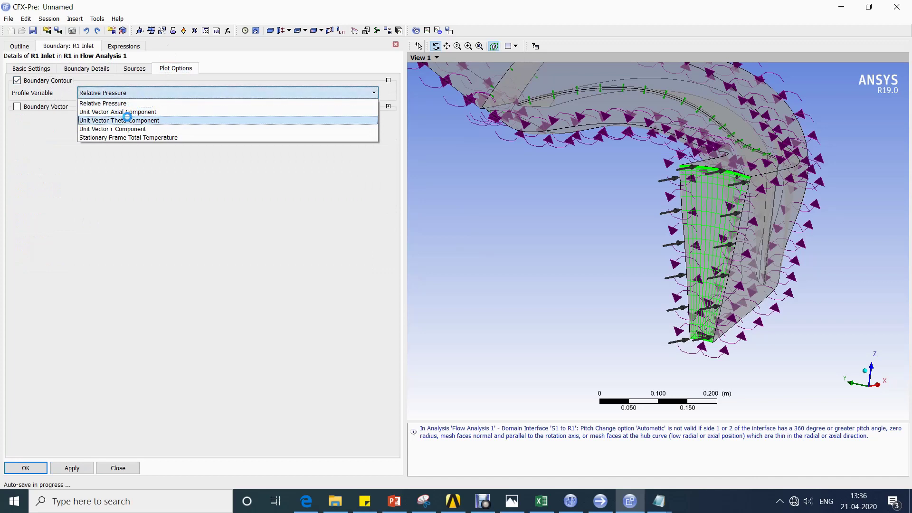
pyautogui.click(152, 115)
pyautogui.scroll(3, 562, 264)
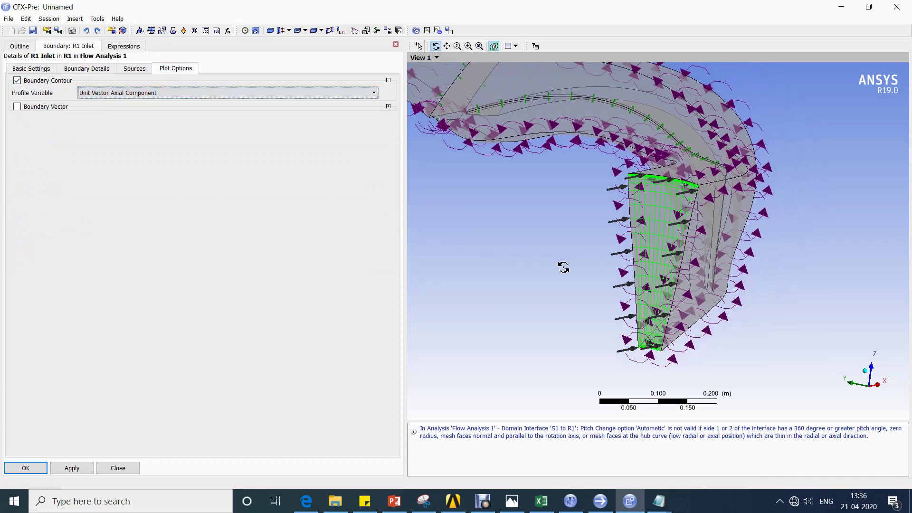
pyautogui.click(76, 467)
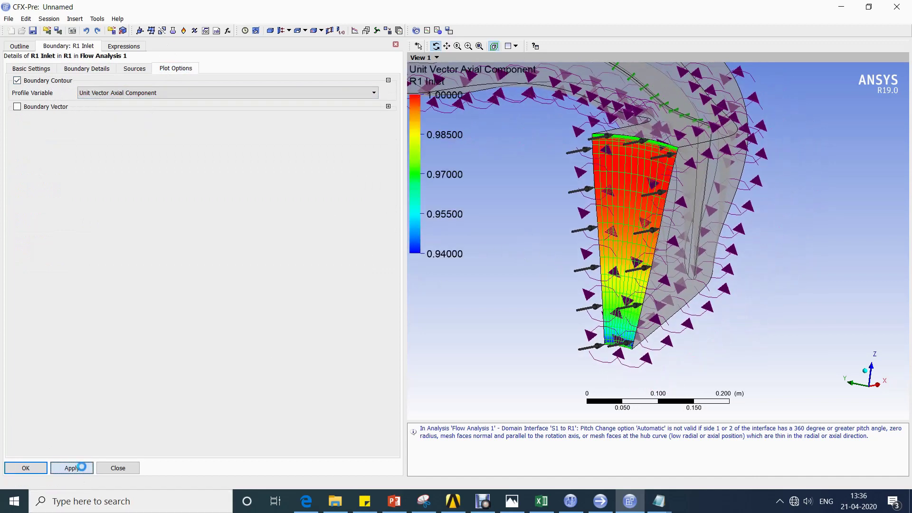
pyautogui.moveTo(546, 128); pyautogui.dragTo(631, 159)
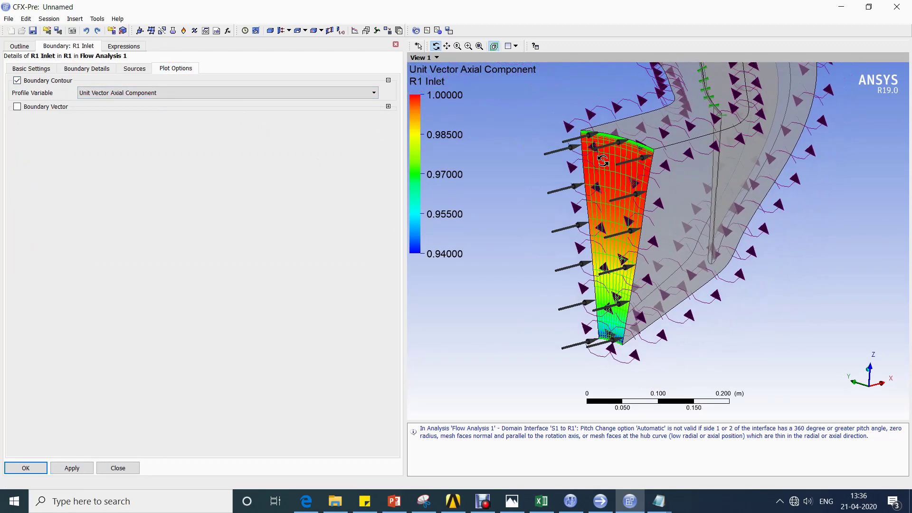
# Check the Unit Vector Theta Component contour on the R1 Inlet, followed by the Unit Vector r Component contour
pyautogui.click(127, 93)
pyautogui.click(122, 120)
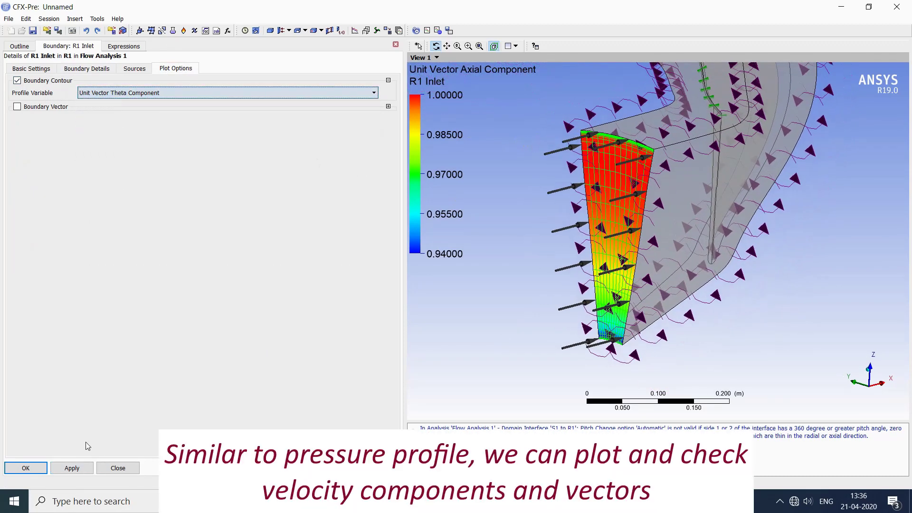
pyautogui.click(74, 466)
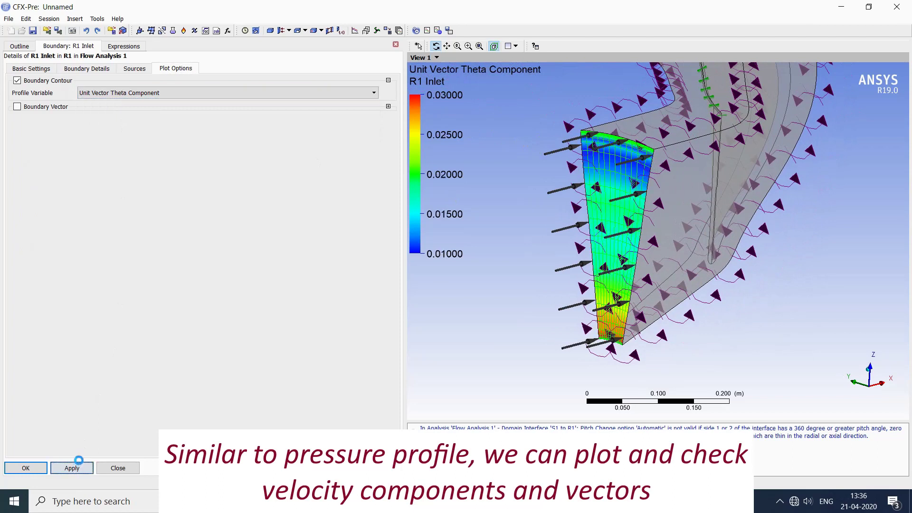
pyautogui.click(132, 93)
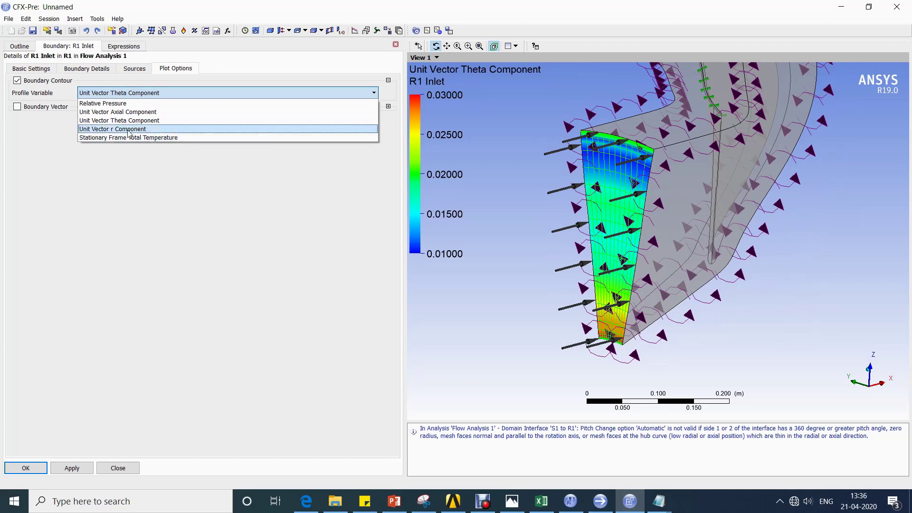
pyautogui.click(129, 129)
pyautogui.click(72, 468)
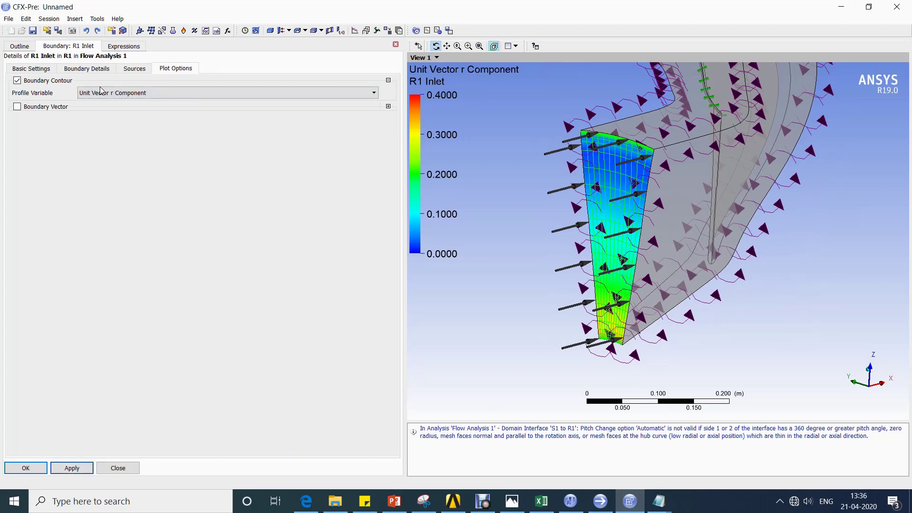
# Replace the inlet contour with a boundary vector plot using Cylindrical Components and examine the vector directions
pyautogui.click(42, 81)
pyautogui.click(45, 91)
pyautogui.click(119, 105)
pyautogui.click(118, 112)
pyautogui.click(72, 468)
pyautogui.moveTo(644, 240); pyautogui.dragTo(505, 307)
pyautogui.scroll(-3, 615, 236)
pyautogui.moveTo(540, 193); pyautogui.dragTo(546, 295)
pyautogui.scroll(5, 546, 293)
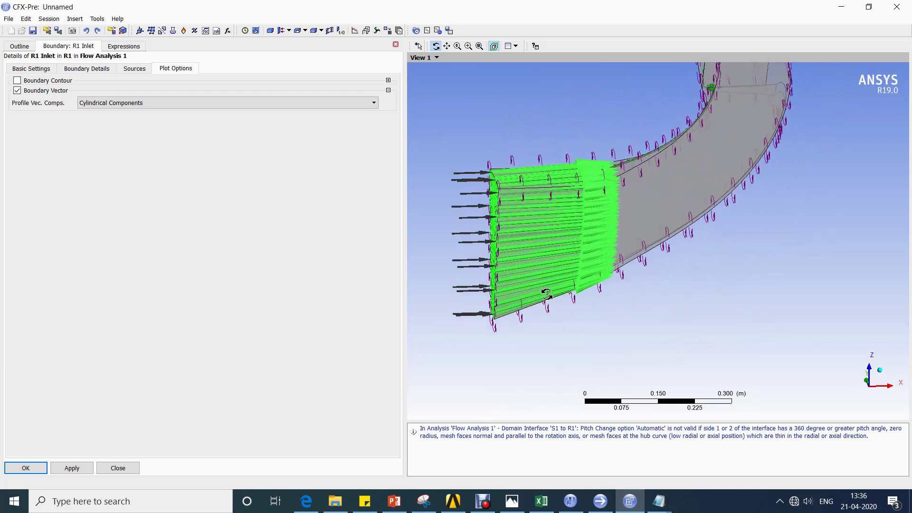
# Turn off the boundary vector plot in the R1 Inlet plot options and confirm the boundary settings
pyautogui.click(117, 468)
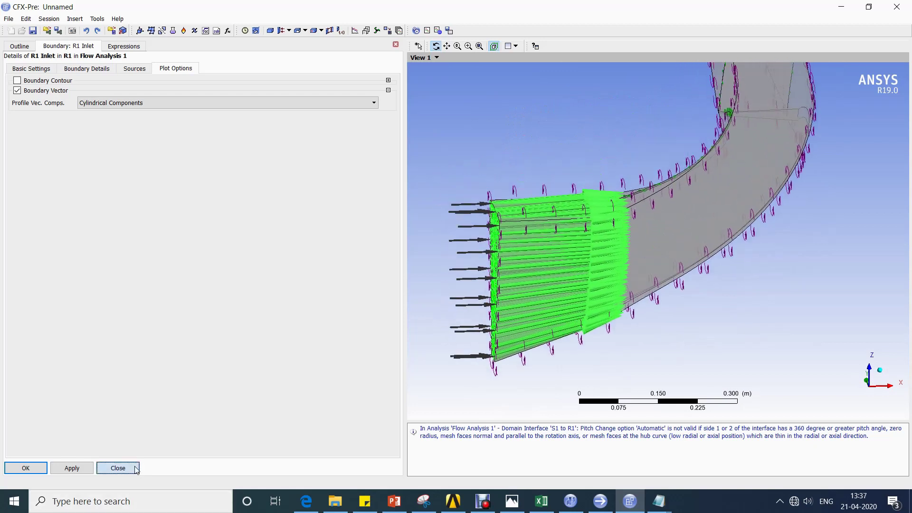
pyautogui.doubleClick(82, 136)
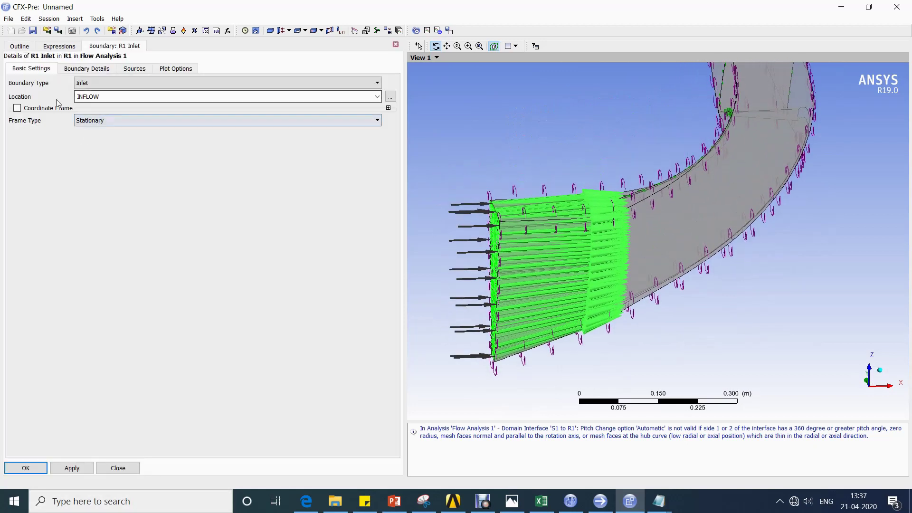
pyautogui.click(187, 69)
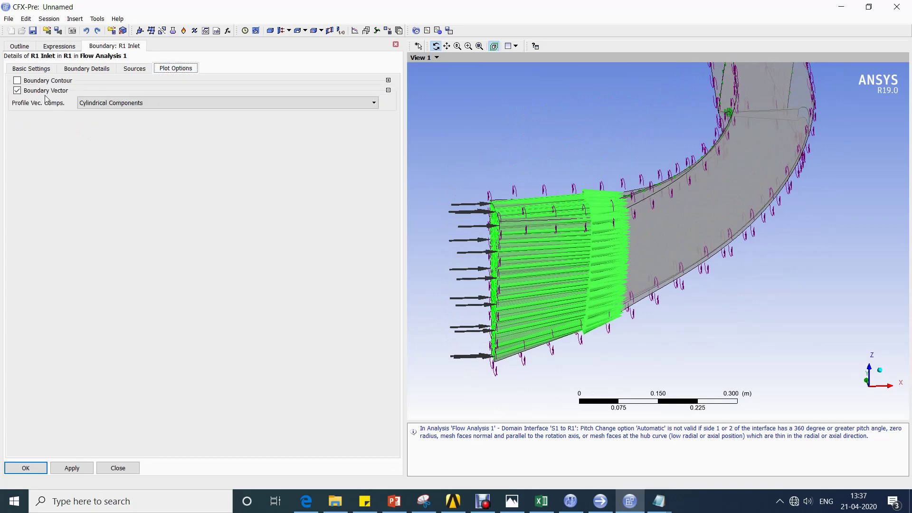
pyautogui.click(34, 472)
pyautogui.moveTo(612, 226); pyautogui.dragTo(586, 220)
pyautogui.scroll(-5, 606, 224)
pyautogui.moveTo(564, 285); pyautogui.dragTo(380, 303)
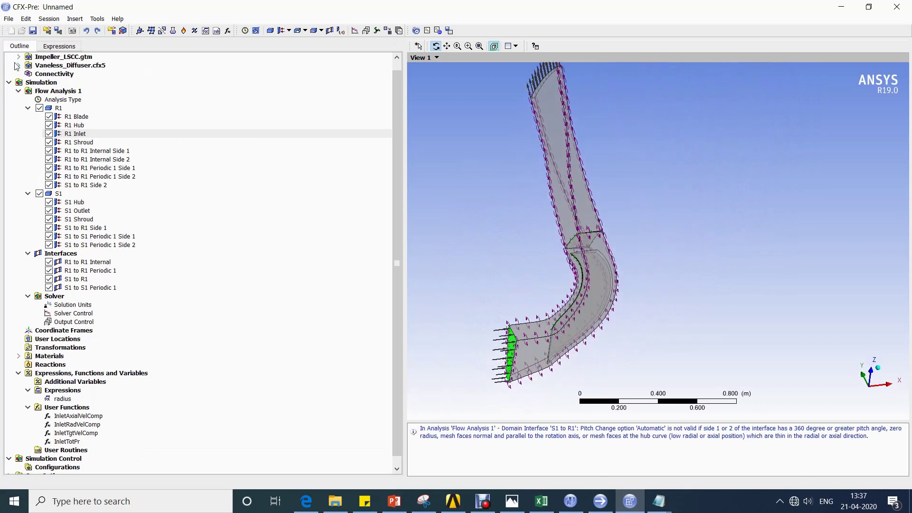
# Review the boundary details of the R1 Inlet and the S1 Outlet
pyautogui.doubleClick(76, 133)
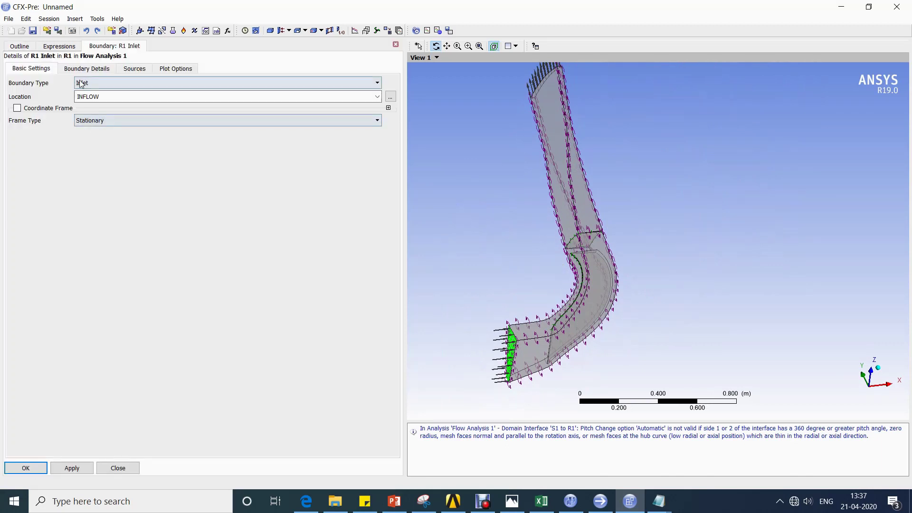
pyautogui.click(86, 70)
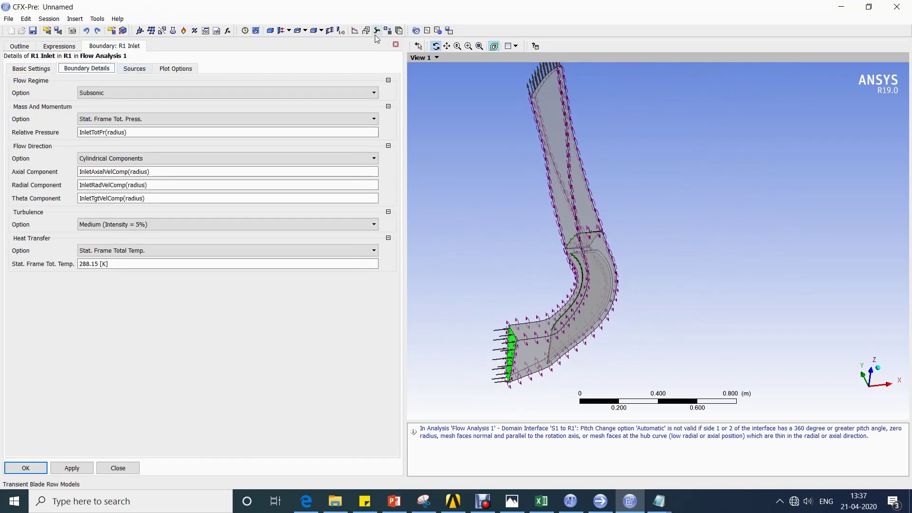
pyautogui.click(395, 46)
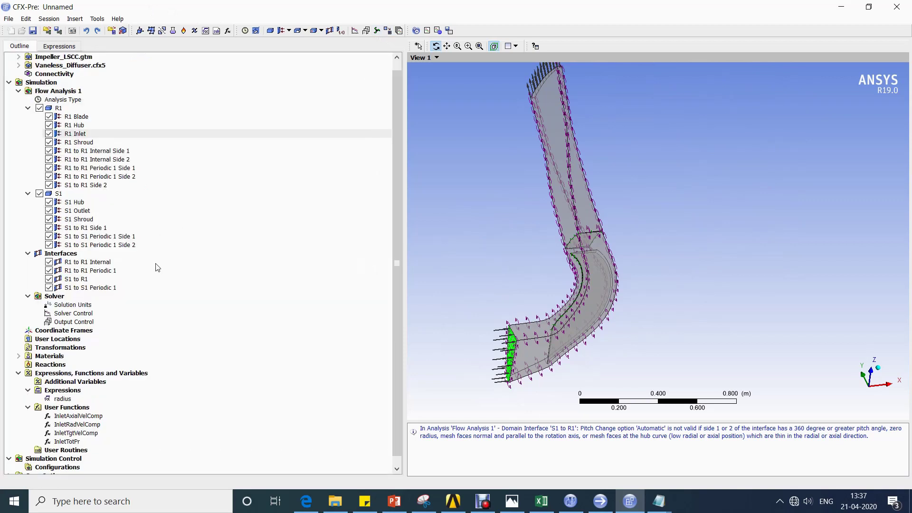
pyautogui.doubleClick(102, 211)
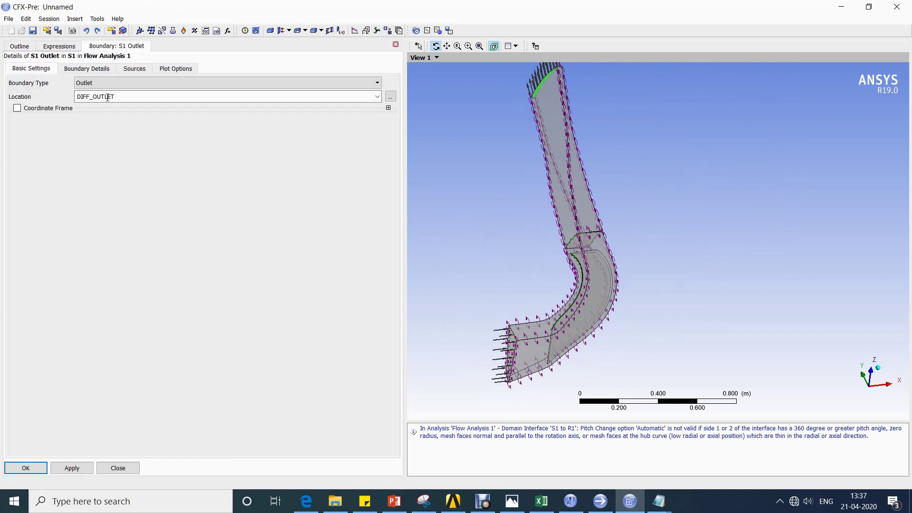
pyautogui.click(86, 69)
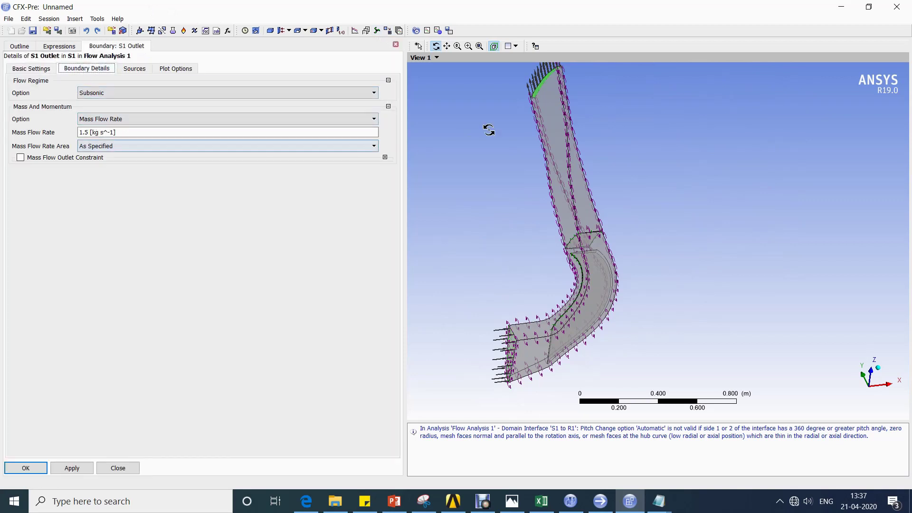
pyautogui.click(118, 468)
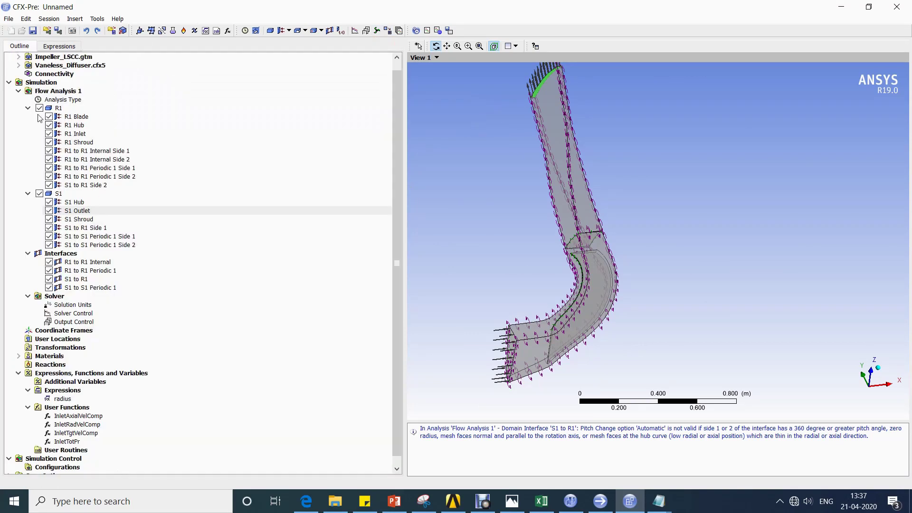
# Review the basic settings and fluid models of the R1 domain
pyautogui.doubleClick(84, 108)
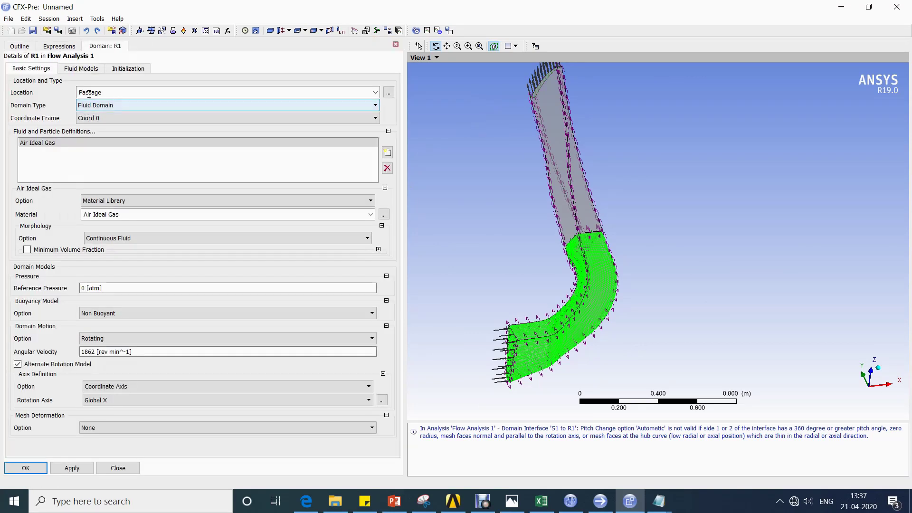
pyautogui.click(84, 70)
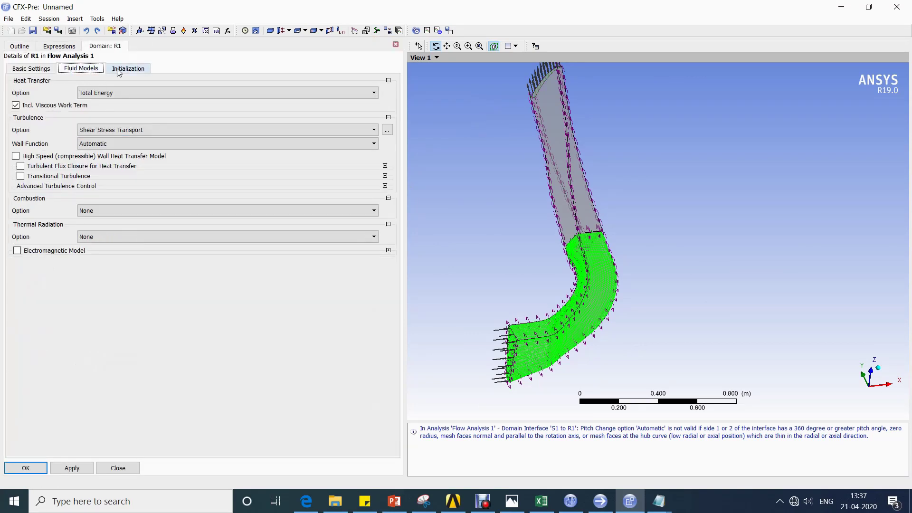
pyautogui.click(118, 468)
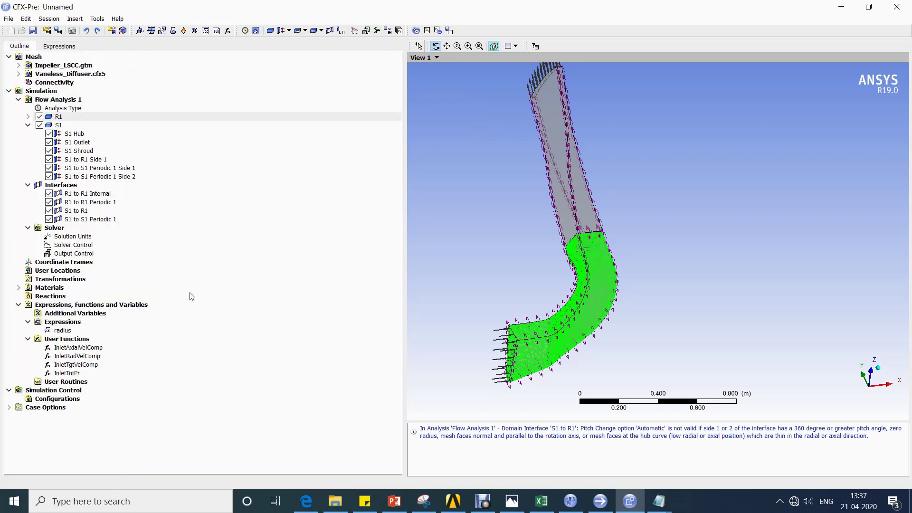
# Save the case as LSCC_Impeller.cfx in the CASE folder of LSCC Demo
pyautogui.click(8, 19)
pyautogui.click(64, 80)
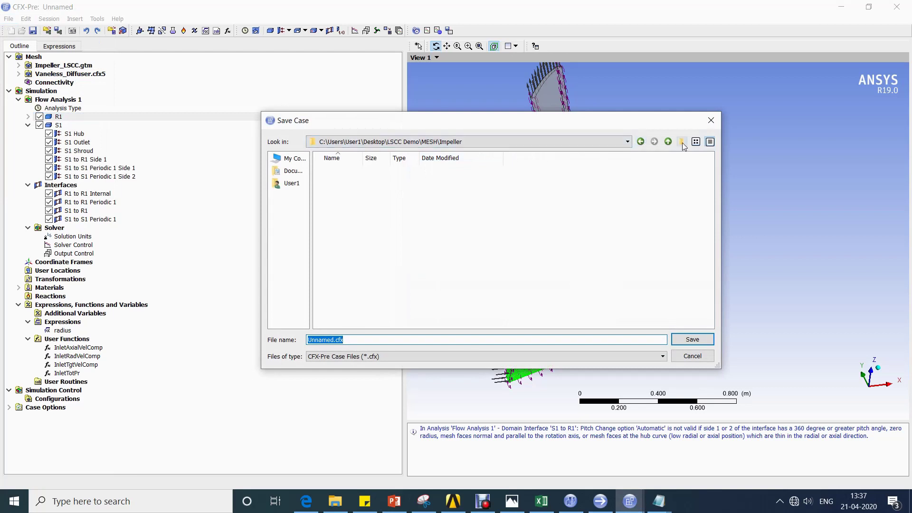
pyautogui.click(668, 141)
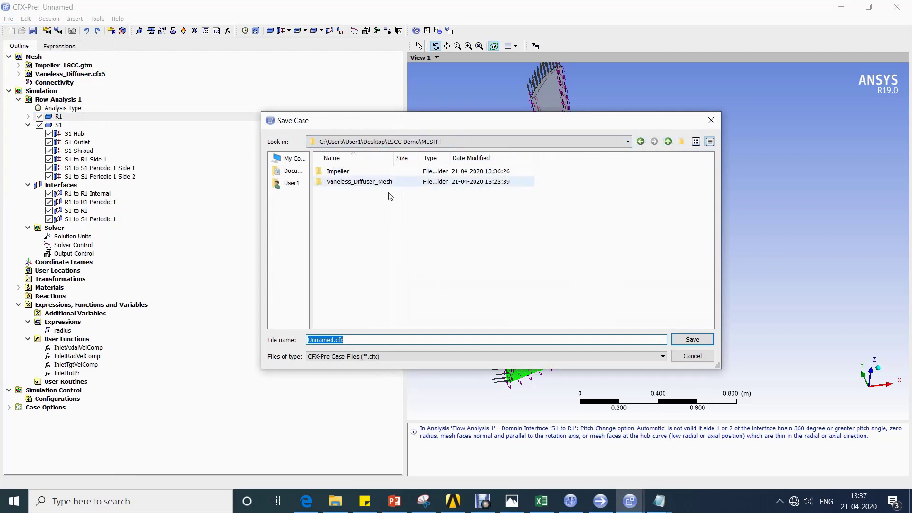
pyautogui.click(668, 141)
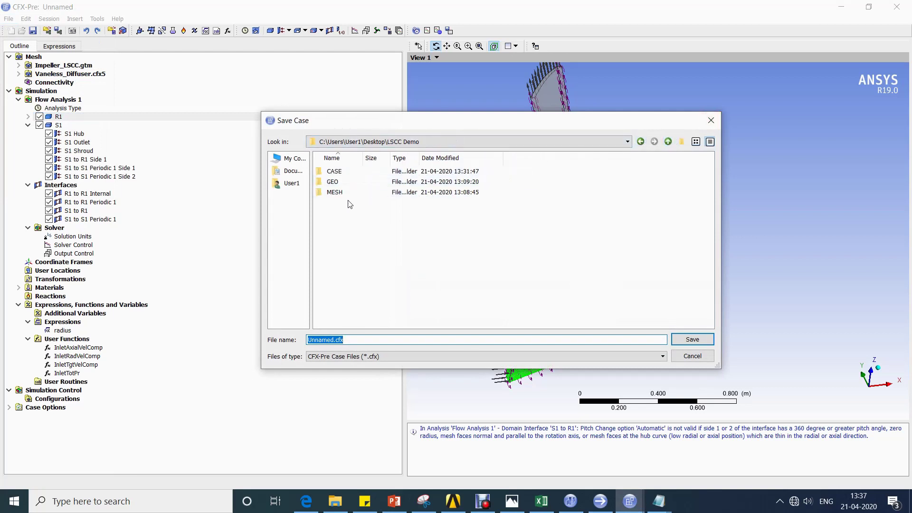
pyautogui.doubleClick(345, 172)
pyautogui.click(349, 343)
pyautogui.doubleClick(321, 339)
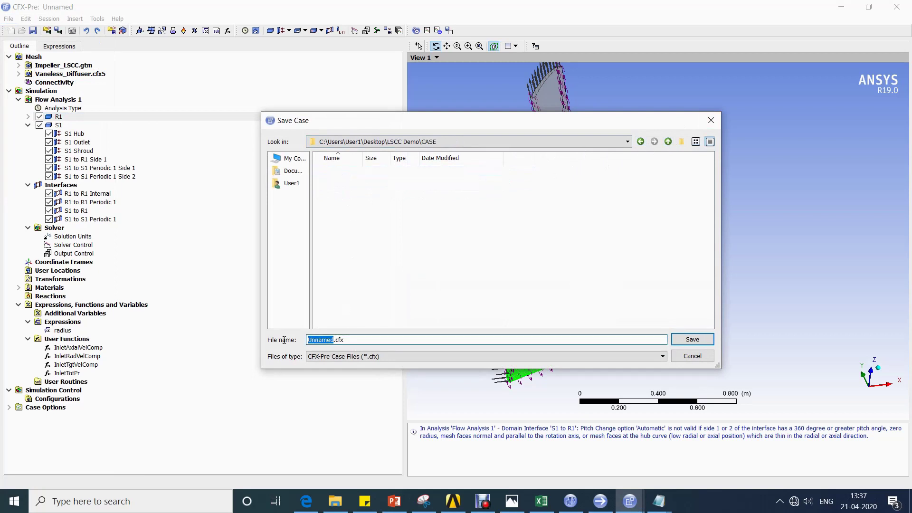
pyautogui.write(':LS')
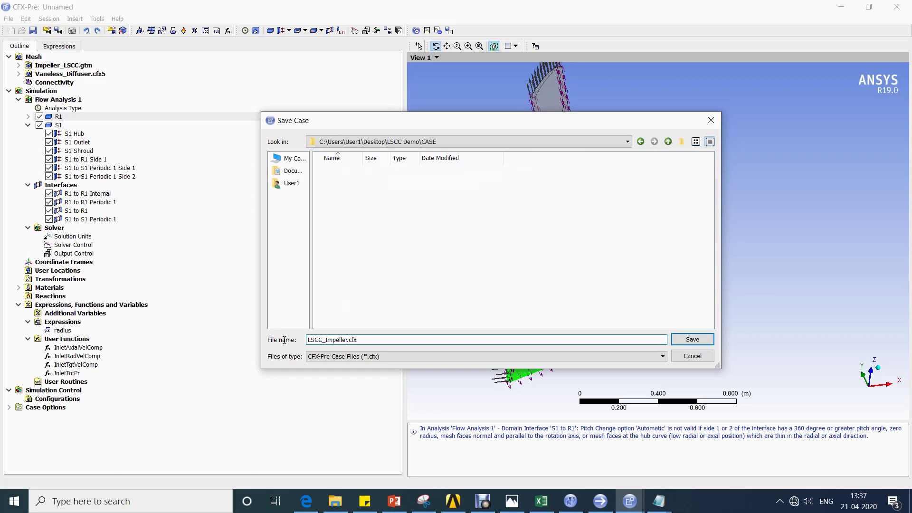
pyautogui.press('Return')
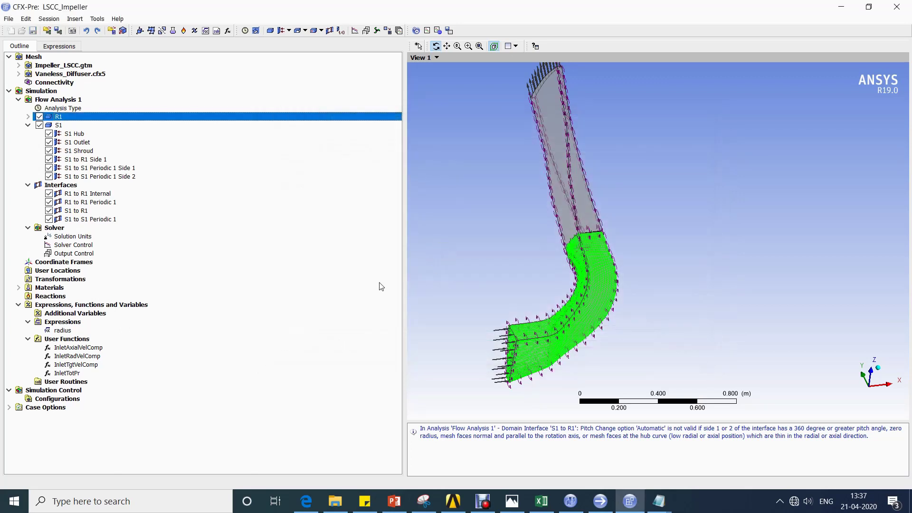
# Write the solver input file LSCC_Impeller.def to the CASE folder
pyautogui.click(482, 238)
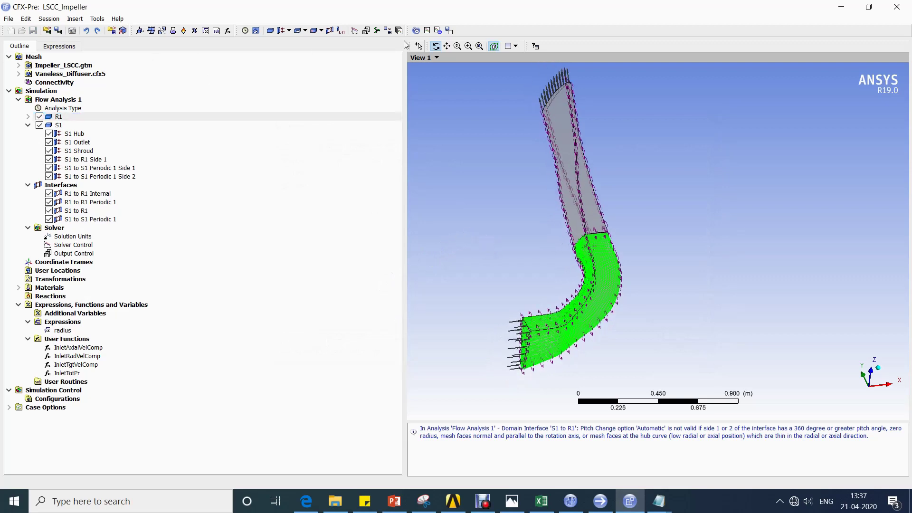
pyautogui.click(449, 30)
pyautogui.click(481, 143)
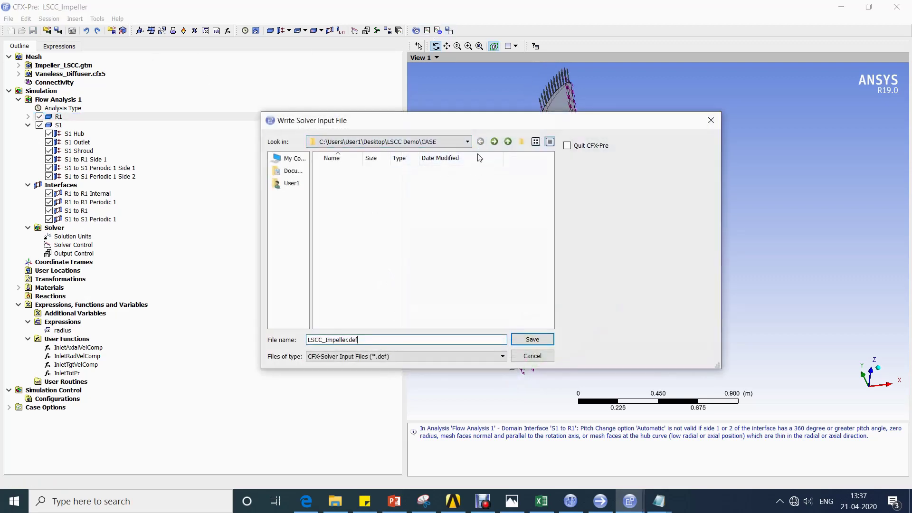
pyautogui.click(529, 343)
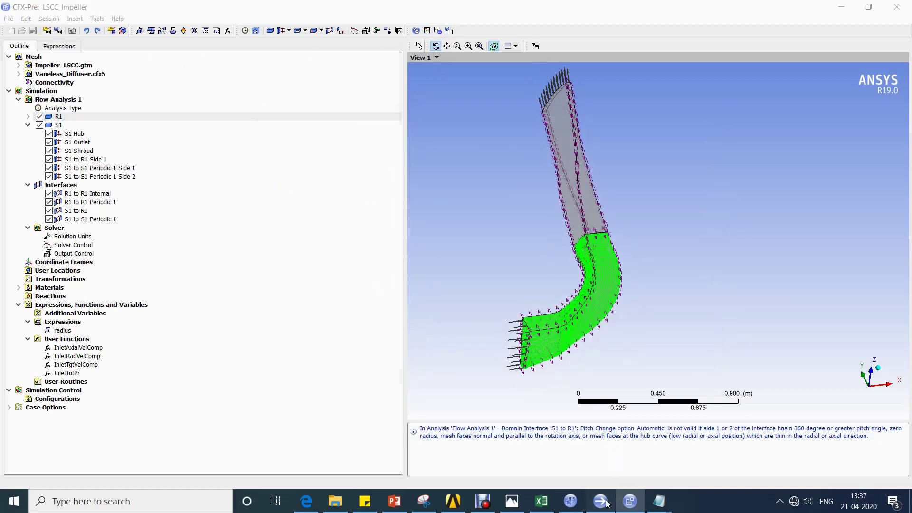
# Launch CFX-Solver Manager and define a run with LSCC_Impeller.def from the CASE folder as its solver input file
pyautogui.click(606, 503)
pyautogui.click(297, 162)
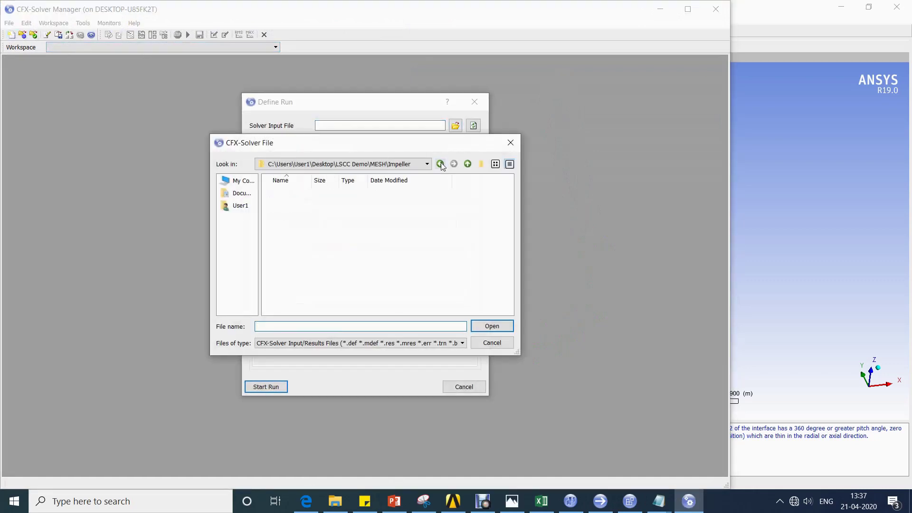
pyautogui.click(440, 163)
pyautogui.doubleClick(305, 195)
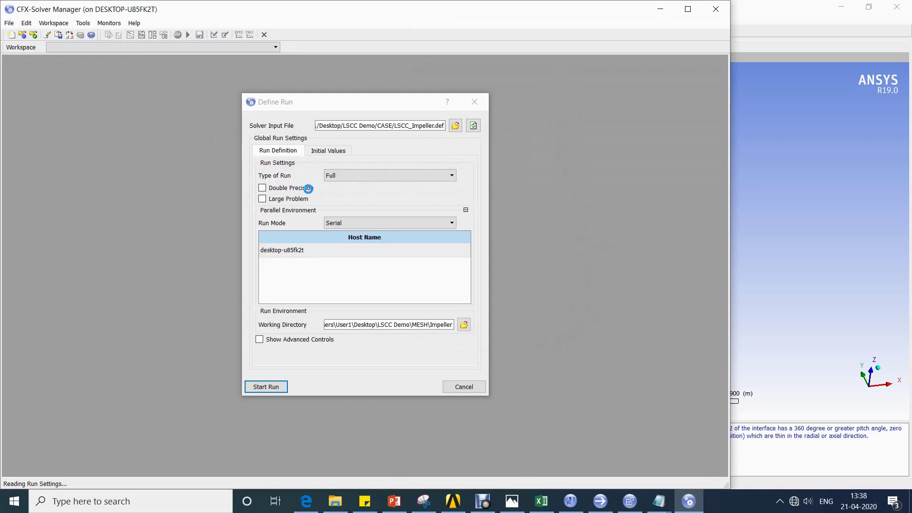
# Set the run mode to Intel MPI Local Parallel and open the host's partition count for editing
pyautogui.click(382, 225)
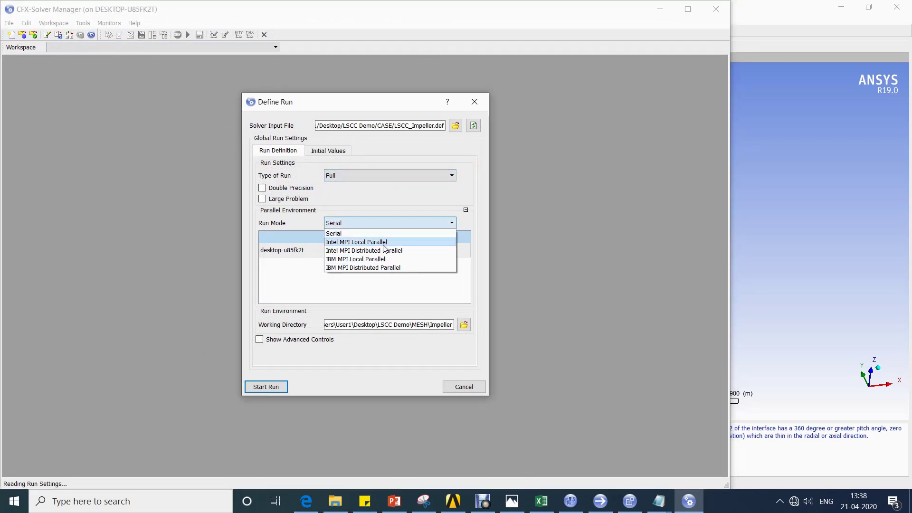
pyautogui.click(384, 245)
pyautogui.click(406, 258)
pyautogui.doubleClick(405, 250)
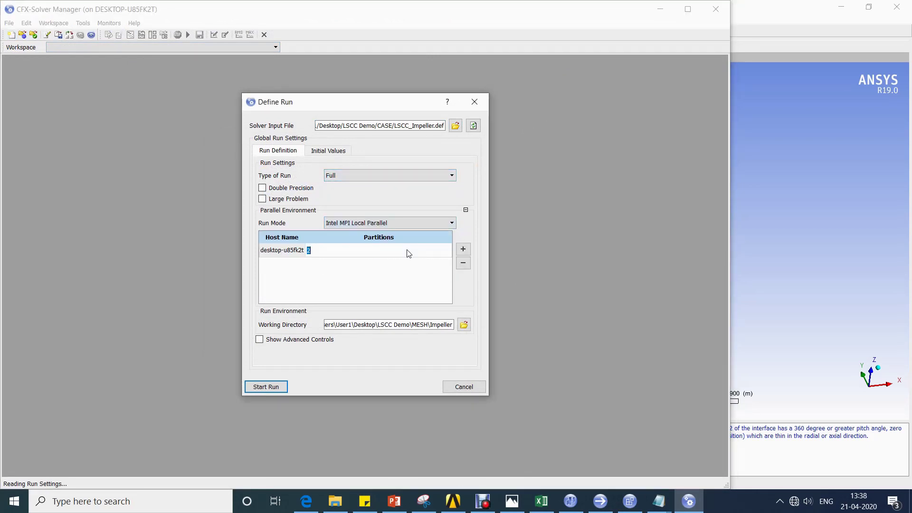
# Set the working directory to the CASE folder and start the solver run
pyautogui.click(464, 325)
pyautogui.click(440, 164)
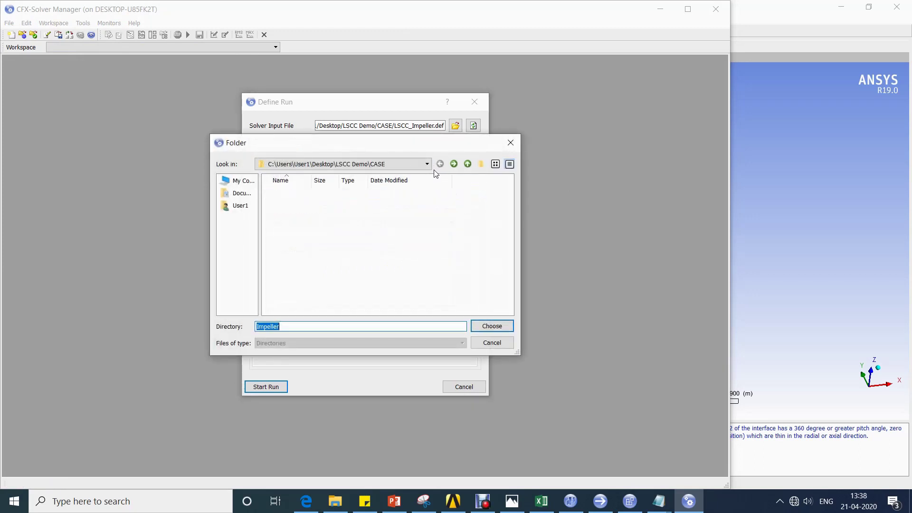
pyautogui.click(477, 328)
pyautogui.click(286, 387)
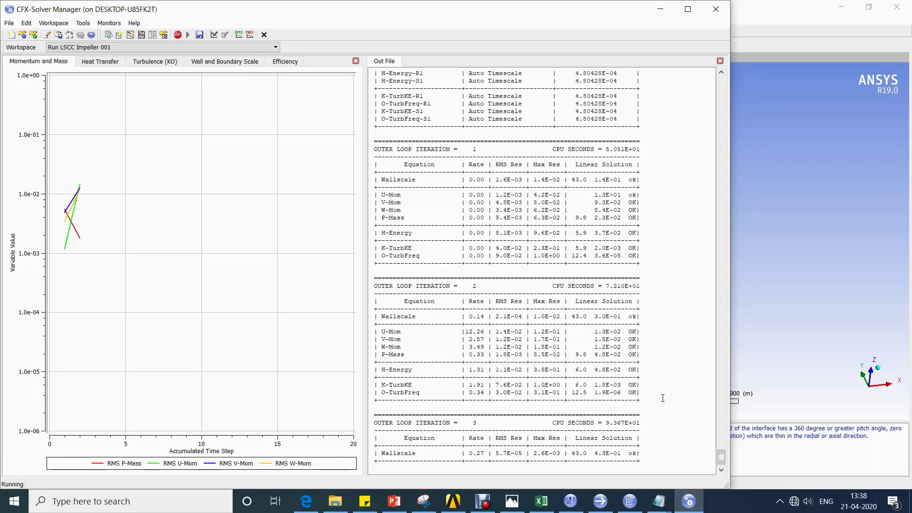
# Post-process the finished LSCC Vaneless 004 run in CFD-Post, loading domains R1 and S1
pyautogui.click(482, 501)
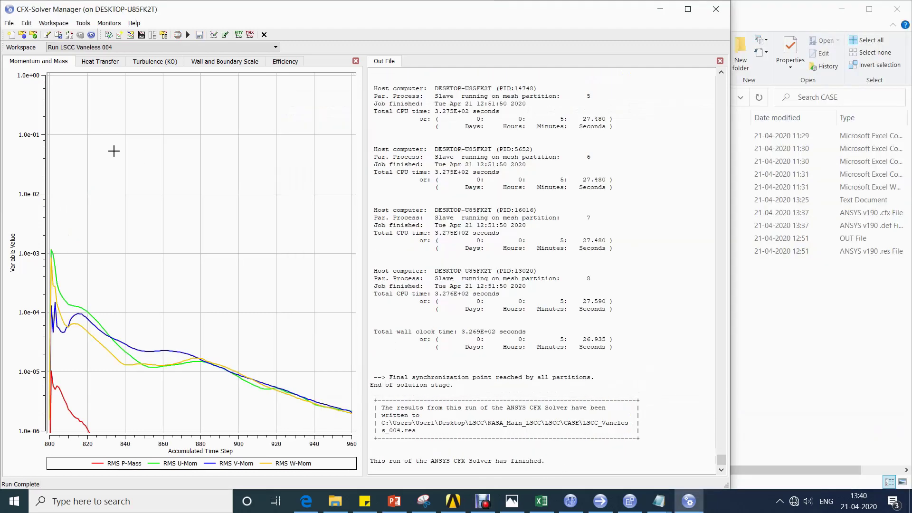
pyautogui.click(91, 35)
pyautogui.click(340, 298)
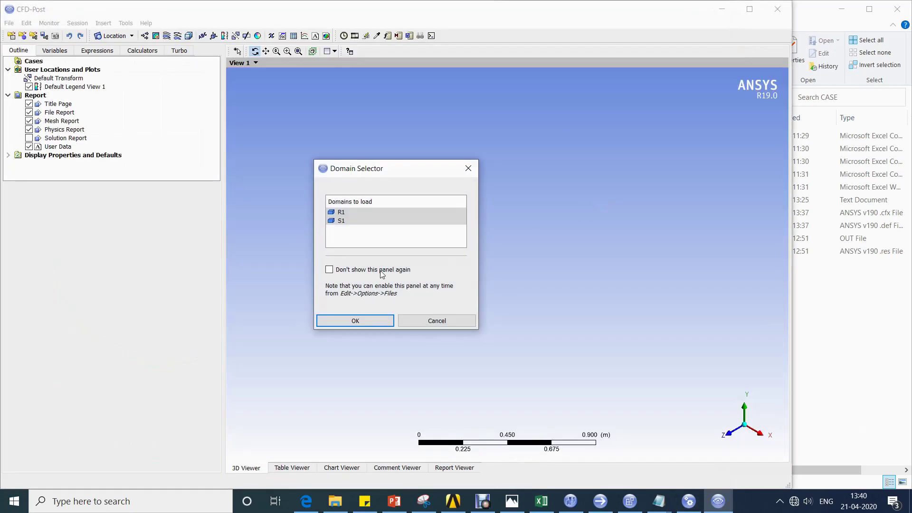
pyautogui.click(358, 314)
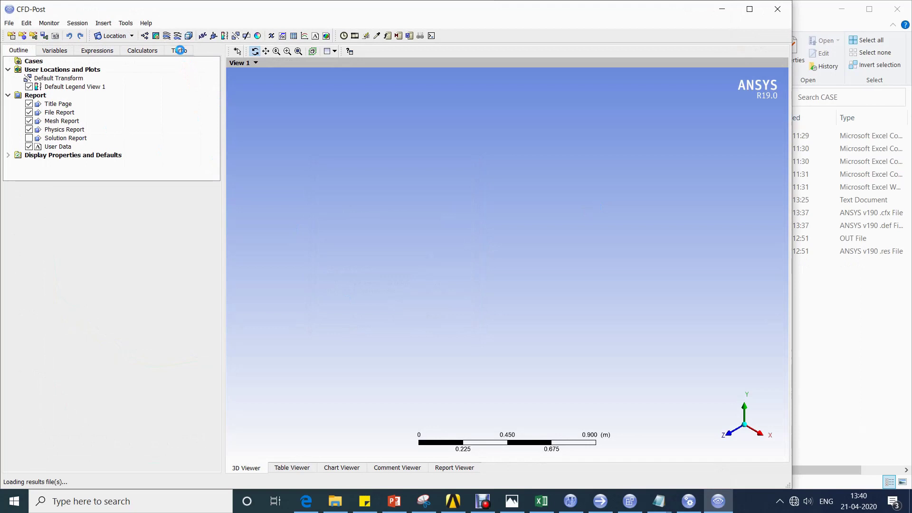
# Auto-initialize all turbo components of the loaded results and calculate the velocity components
pyautogui.moveTo(522, 257); pyautogui.dragTo(569, 249)
pyautogui.click(179, 50)
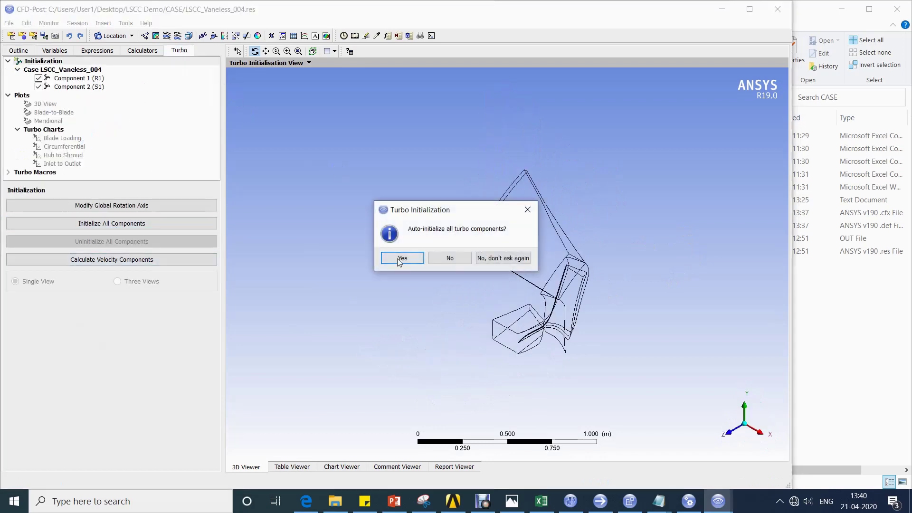
pyautogui.click(403, 257)
pyautogui.moveTo(503, 259); pyautogui.dragTo(577, 238)
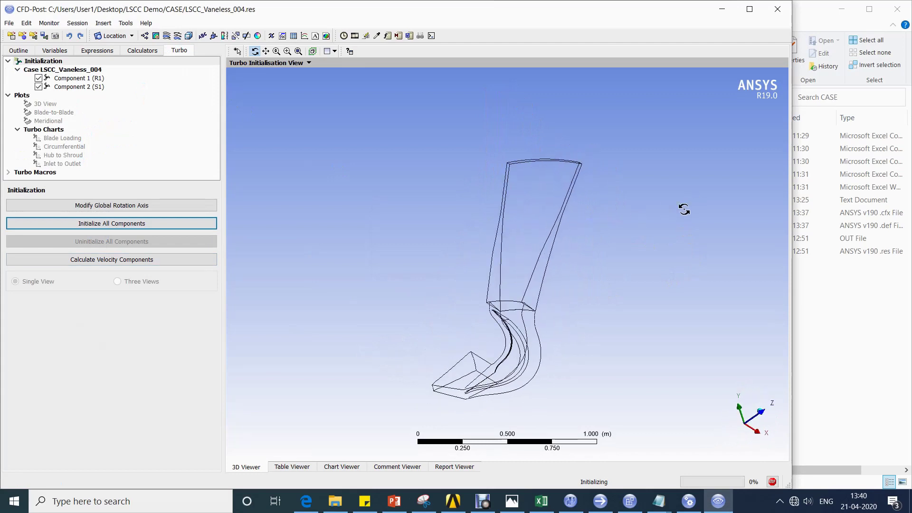
pyautogui.click(93, 260)
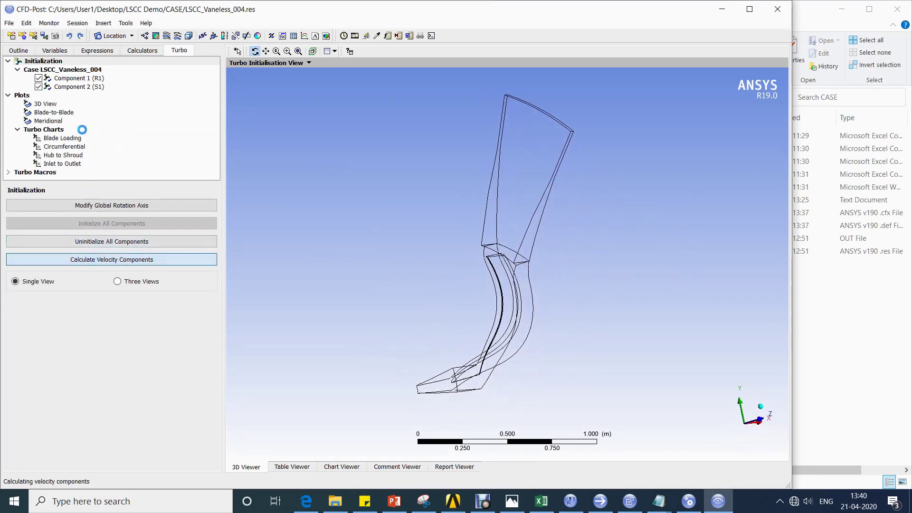
# Plot Mach Number as a blade-to-blade color plot at 0.5 span for All Domains, using the Local range
pyautogui.doubleClick(83, 113)
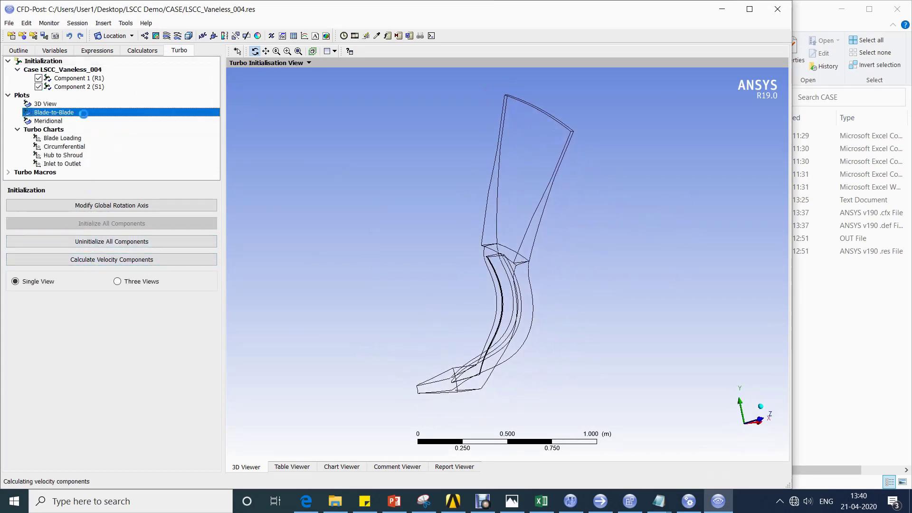
pyautogui.click(101, 205)
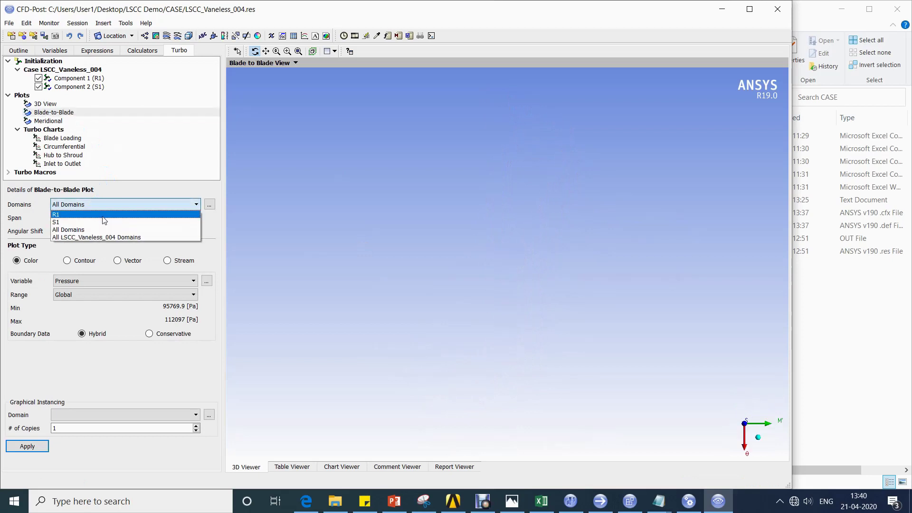
pyautogui.click(98, 231)
pyautogui.click(83, 295)
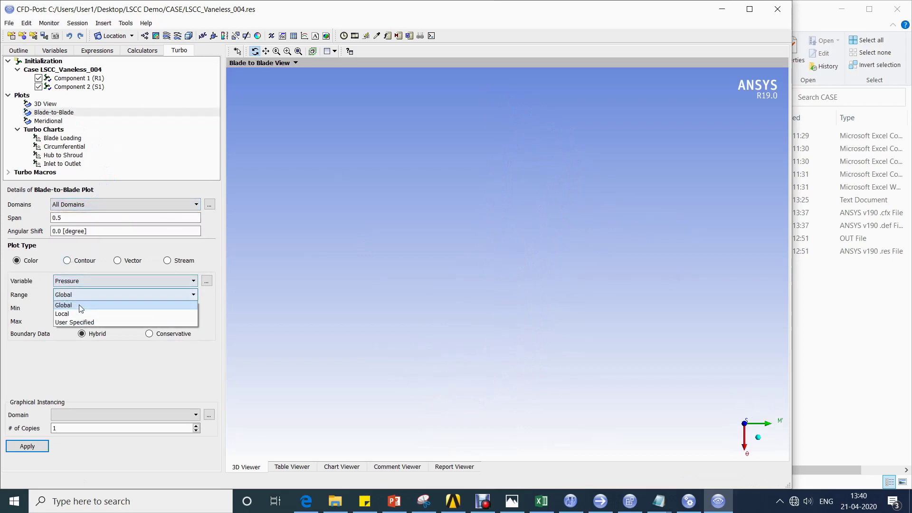
pyautogui.click(76, 312)
pyautogui.click(100, 280)
pyautogui.click(91, 316)
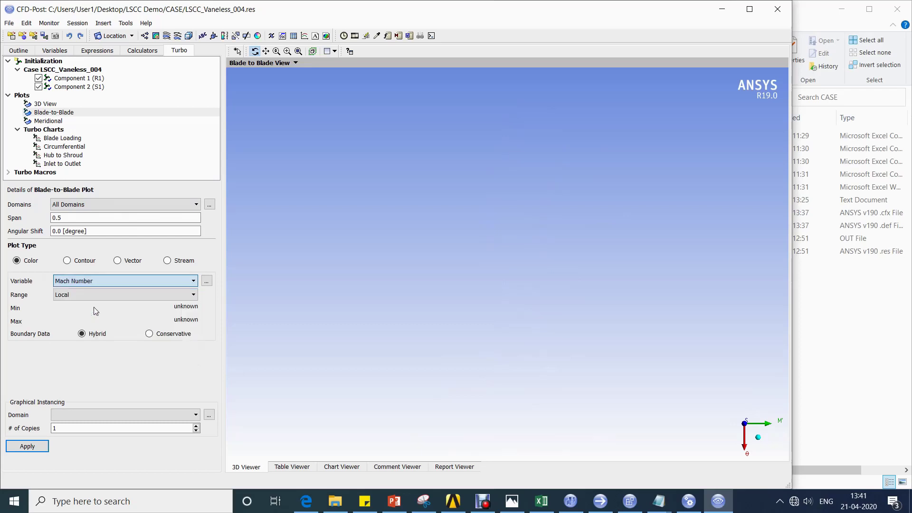
pyautogui.click(33, 450)
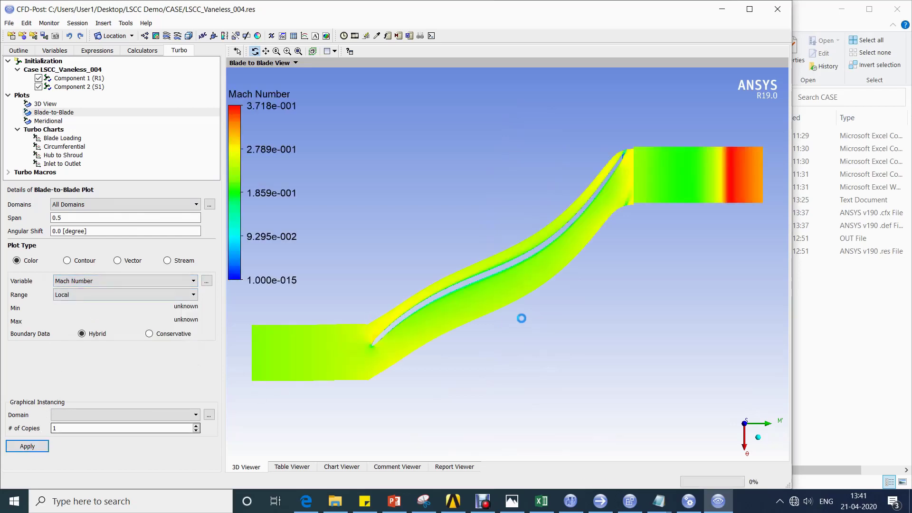
pyautogui.scroll(-2, 525, 314)
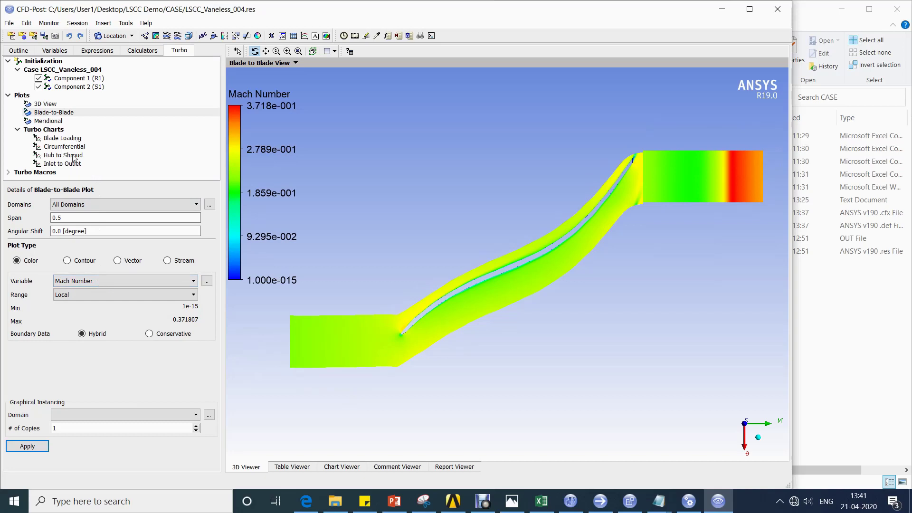
# Set up the Function Calculator with the massFlowAve function and enlarge its details area
pyautogui.click(142, 51)
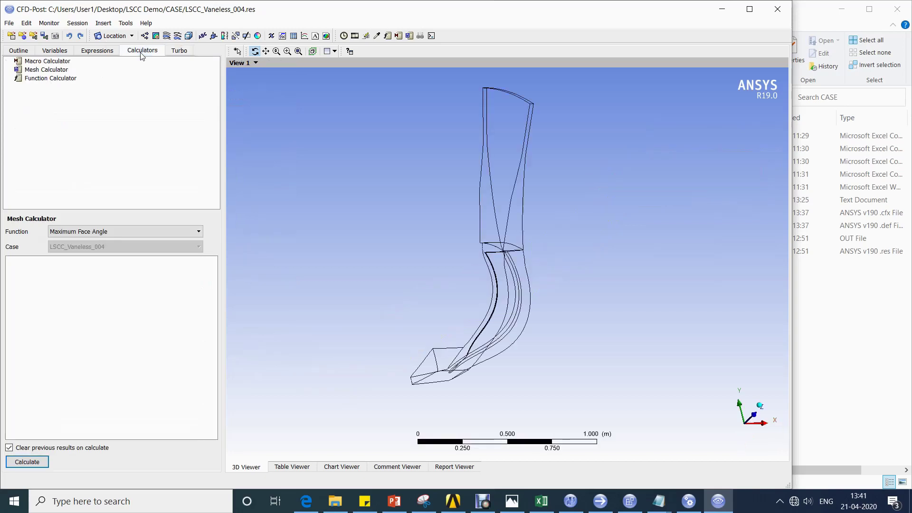
pyautogui.click(69, 79)
pyautogui.click(138, 237)
pyautogui.scroll(-2, 96, 294)
pyautogui.click(79, 299)
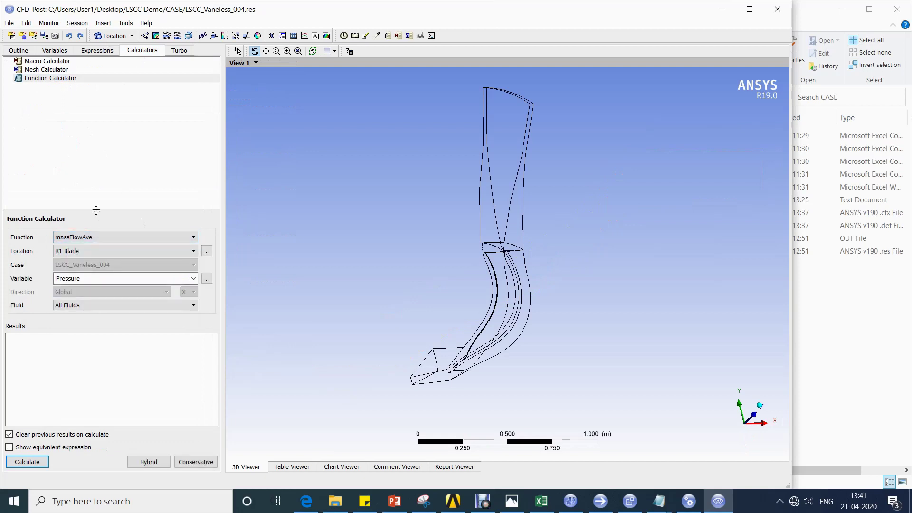
pyautogui.moveTo(96, 212); pyautogui.dragTo(114, 160)
pyautogui.moveTo(377, 241); pyautogui.dragTo(382, 224, button='right')
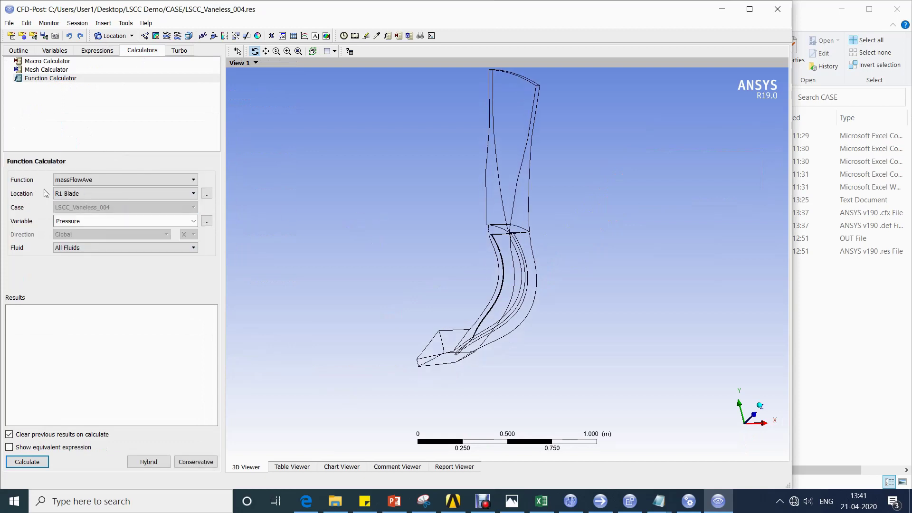
# Calculate the mass flow average of Total Pressure in Stn Frame at R1 to S1 Side 2, without clearing previous results
pyautogui.click(85, 192)
pyautogui.scroll(-2, 92, 250)
pyautogui.click(93, 250)
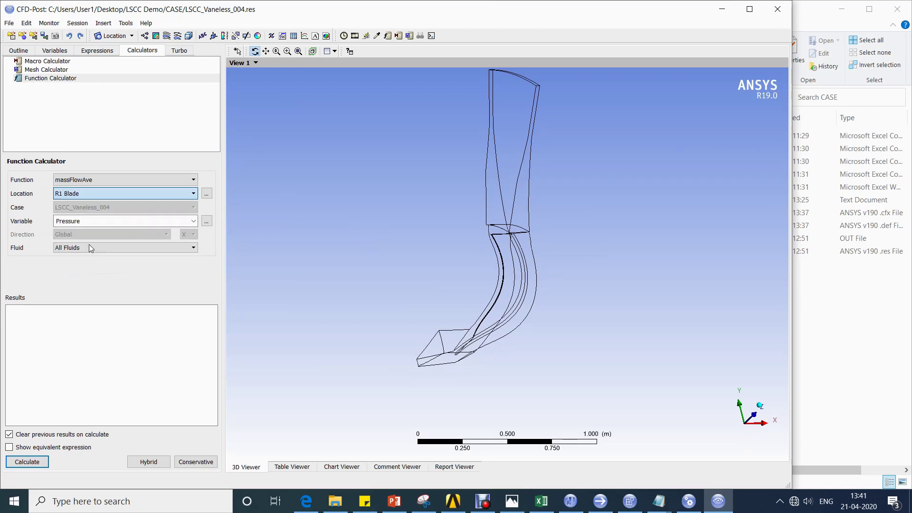
pyautogui.click(193, 221)
pyautogui.scroll(-1, 120, 268)
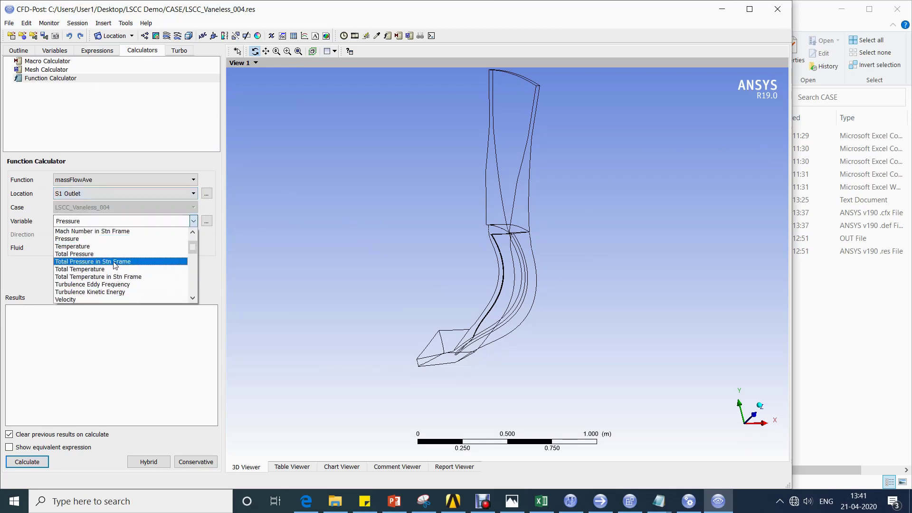
pyautogui.click(114, 262)
pyautogui.click(156, 194)
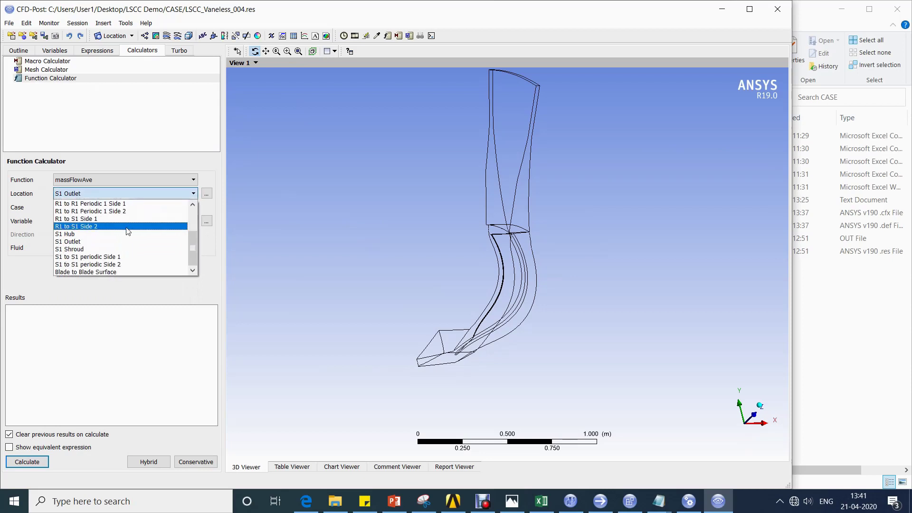
pyautogui.click(127, 226)
pyautogui.click(28, 462)
pyautogui.tripleClick(49, 335)
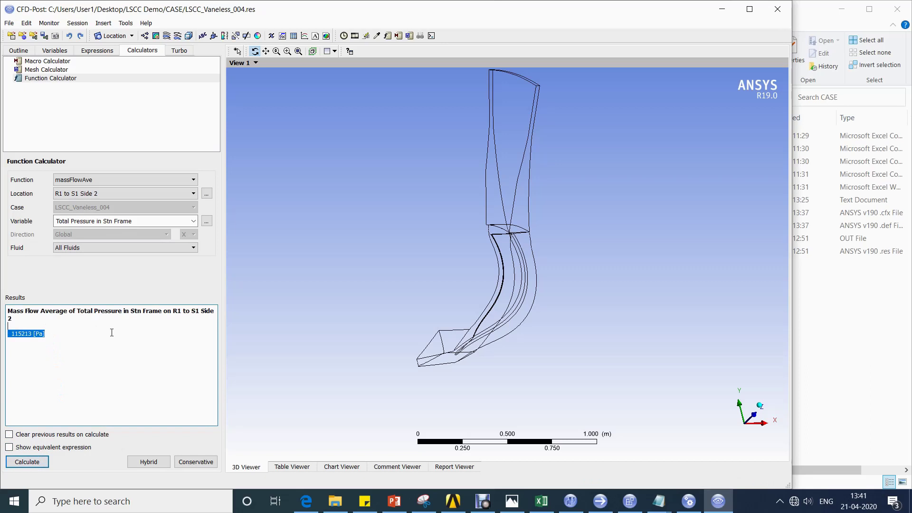
# Calculate the mass flow average of Total Temperature in Stn Frame at R1 to S1 Side 2
pyautogui.click(195, 222)
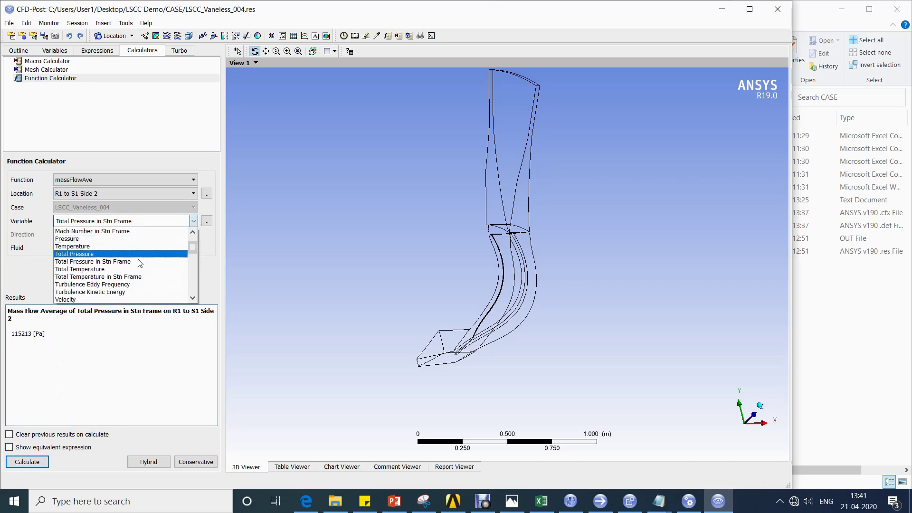
pyautogui.click(118, 278)
pyautogui.click(43, 462)
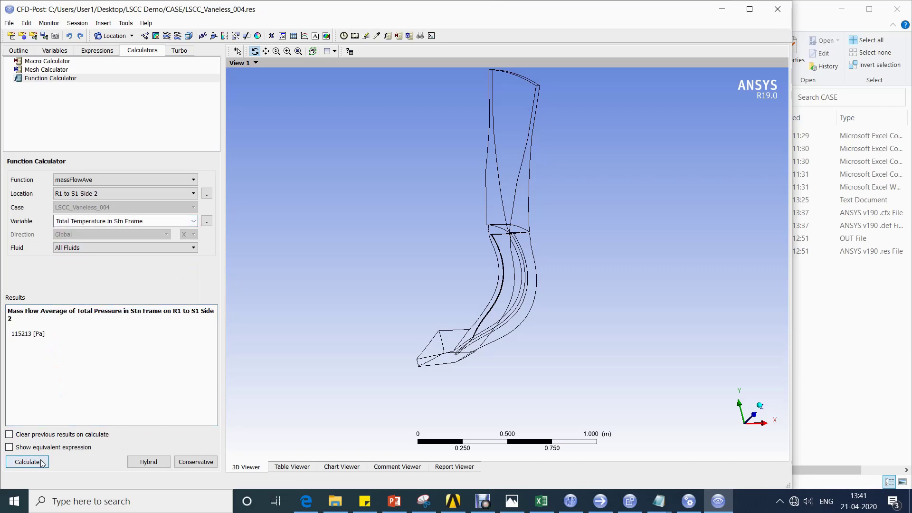
# Calculate the mass flow average of Total Pressure in Stn Frame at R1 Inlet
pyautogui.click(191, 224)
pyautogui.click(165, 242)
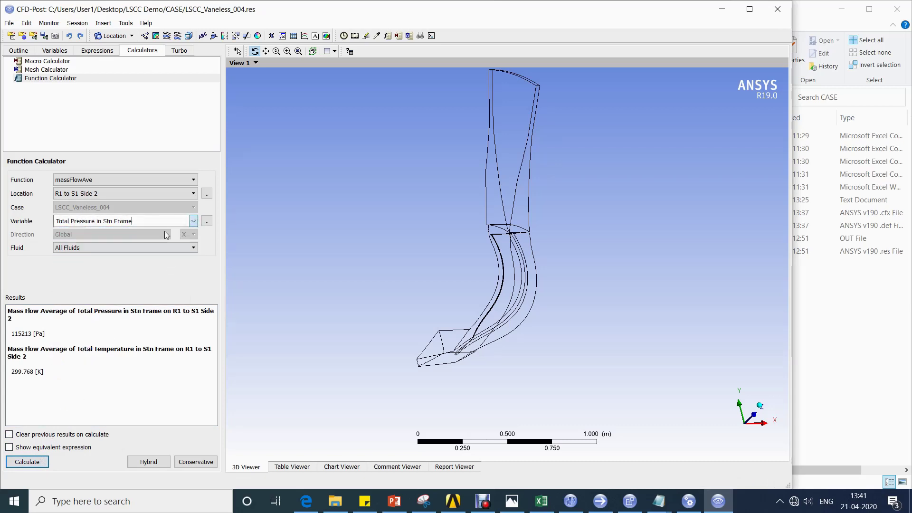
pyautogui.click(186, 193)
pyautogui.scroll(3, 134, 238)
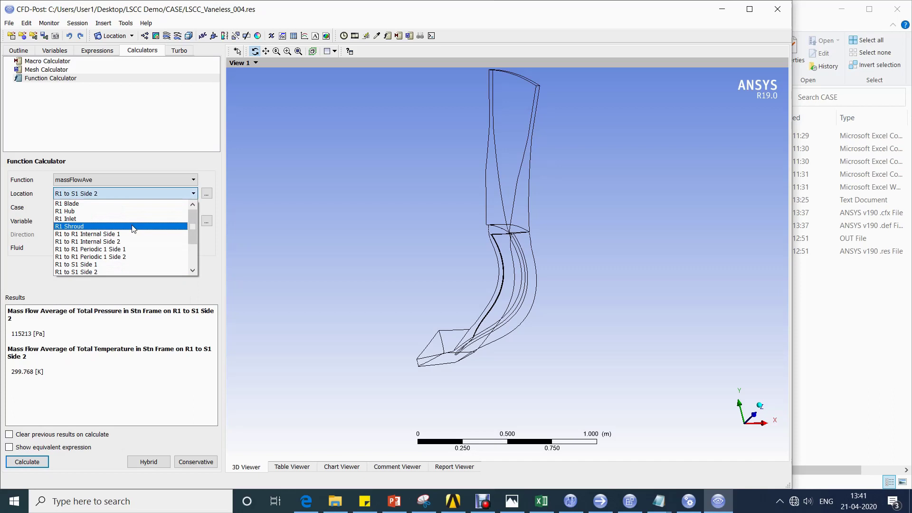
pyautogui.click(131, 218)
pyautogui.click(38, 462)
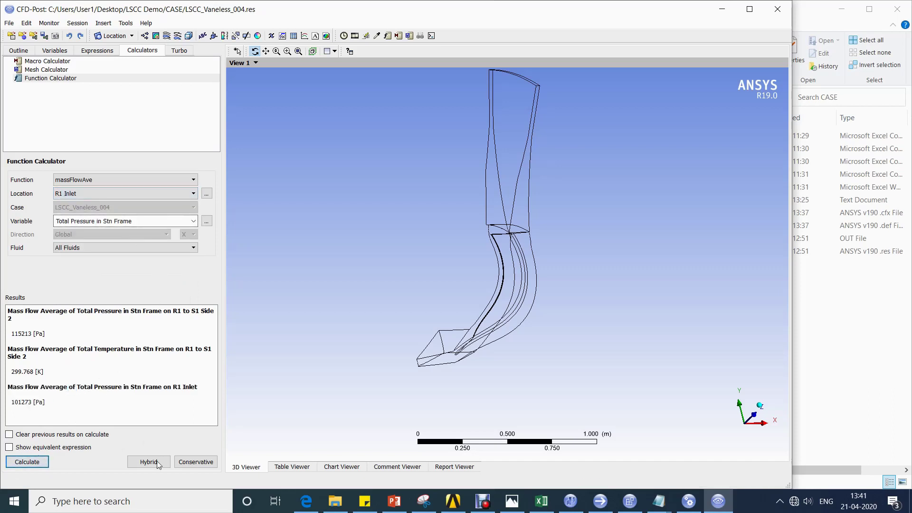
# Switch to Profile.xlsx in Excel, dock it beside the CFD-Post results and add a new worksheet
pyautogui.click(541, 502)
pyautogui.press('super+Right')
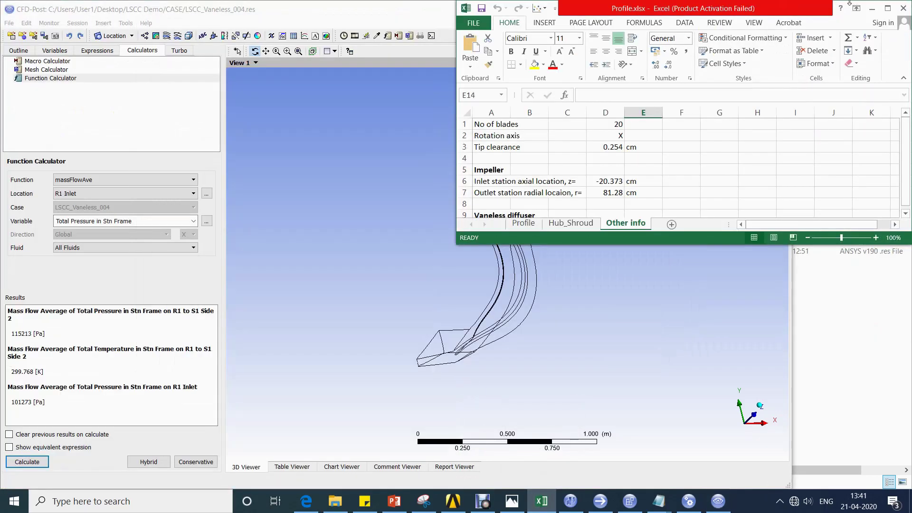
pyautogui.click(701, 470)
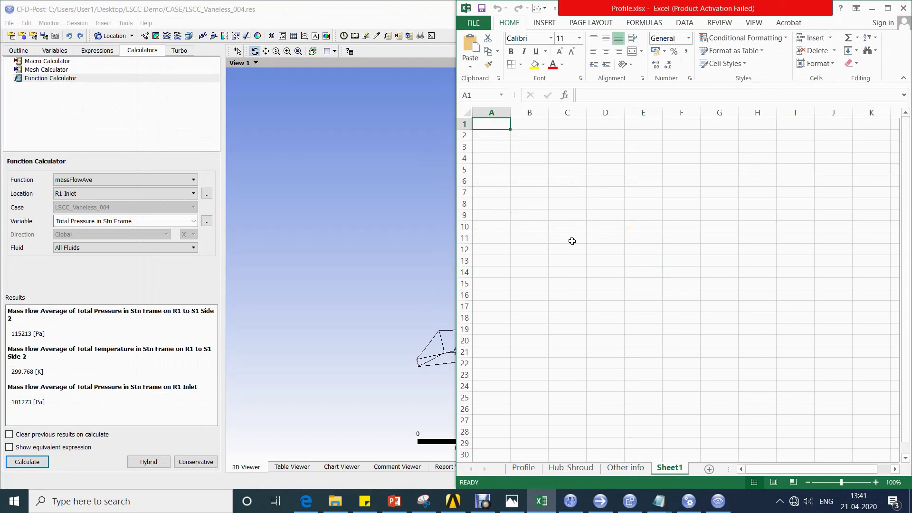
# Label cell A1 of the new sheet as PR
pyautogui.write('P02')
pyautogui.press('Tab')
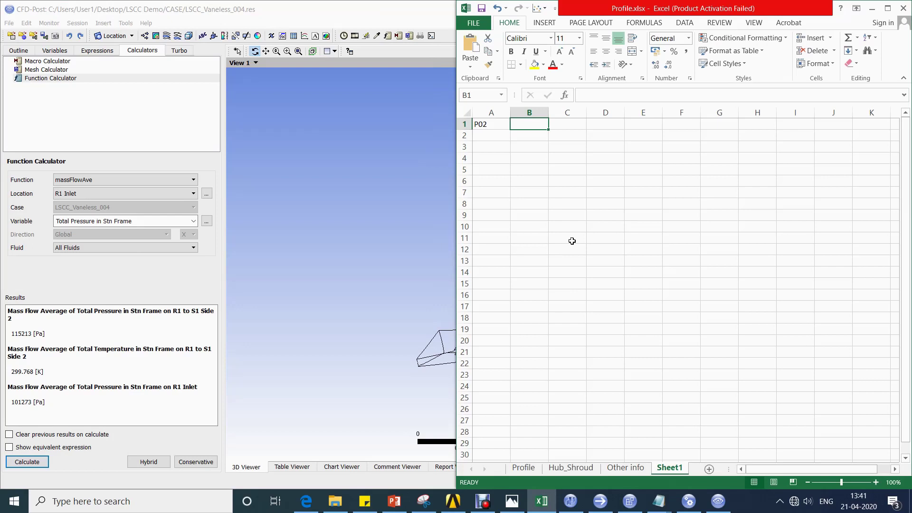
pyautogui.press('Left')
pyautogui.press('F2')
pyautogui.press('BackSpace')
pyautogui.press('BackSpace')
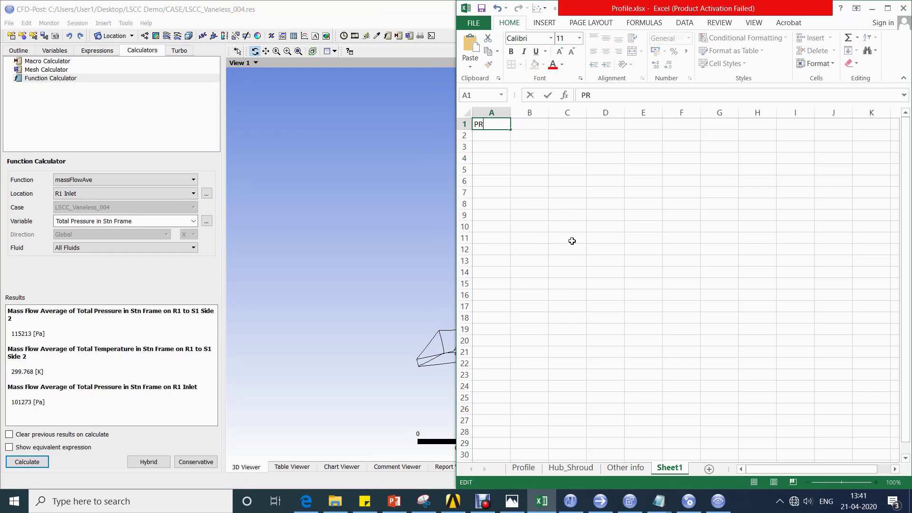
pyautogui.press('Tab')
# Calculate the impeller pressure ratio in B1 with the formula =115.213/101.273
pyautogui.write('115.213')
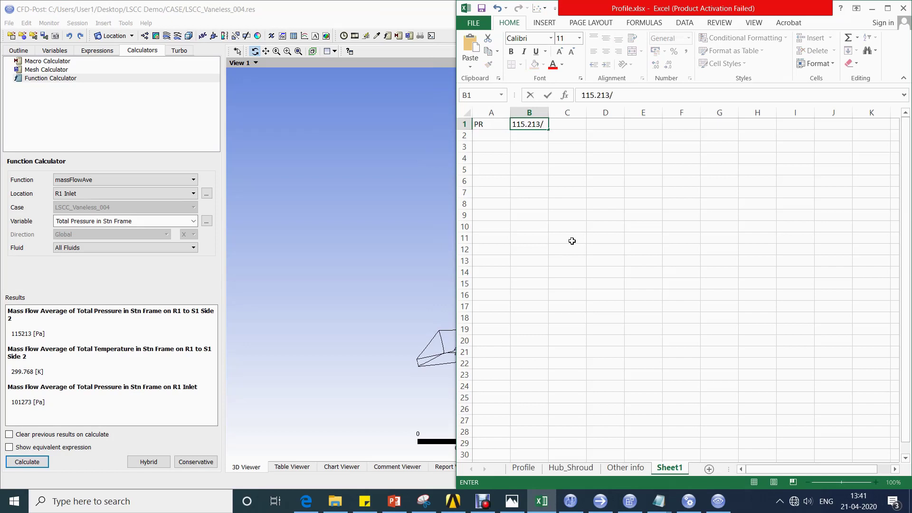
pyautogui.write('/101.273')
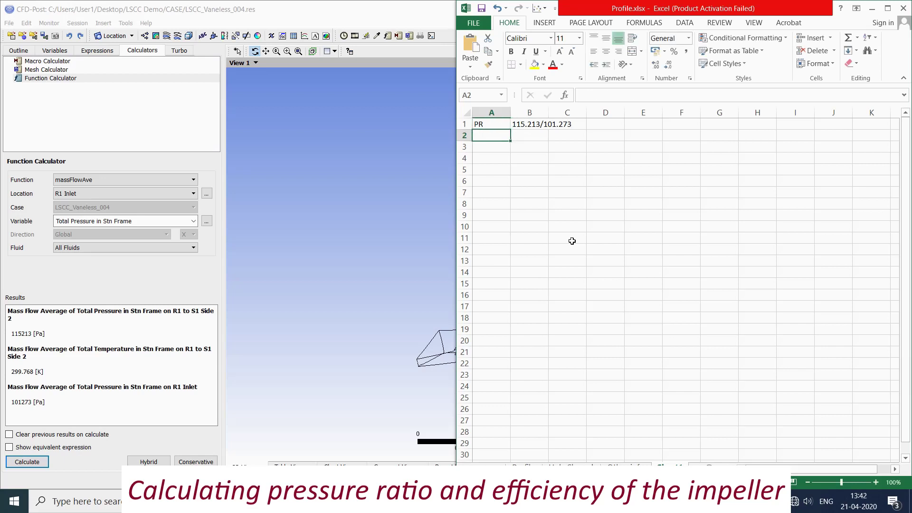
pyautogui.press('Return')
pyautogui.press('Up')
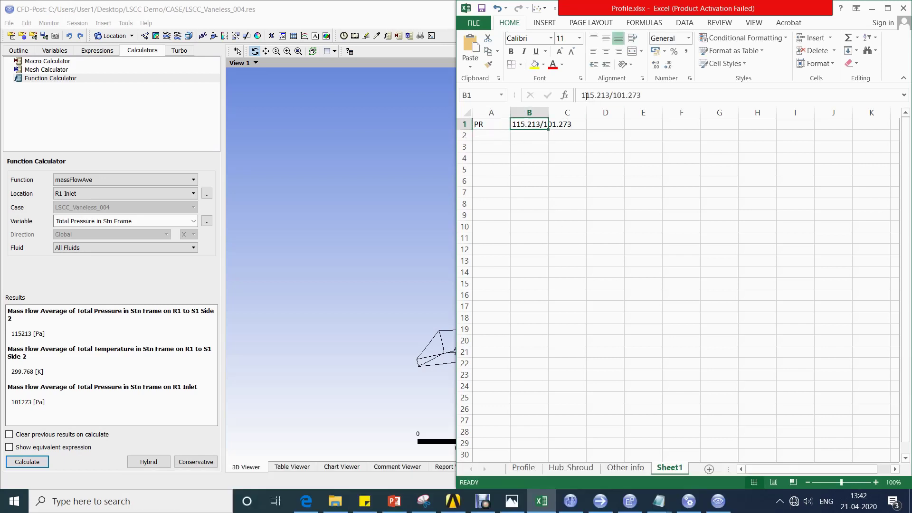
pyautogui.click(583, 95)
pyautogui.write('=')
pyautogui.press('Return')
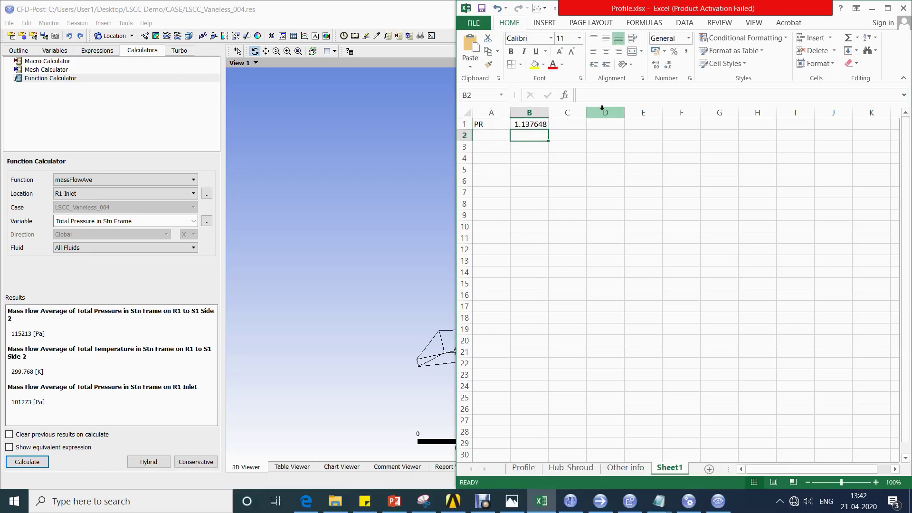
# Label A2 as TR and calculate the temperature ratio in B2 with the formula =299.768/288.15
pyautogui.press('Left')
pyautogui.write('TR')
pyautogui.press('Tab')
pyautogui.write('=29')
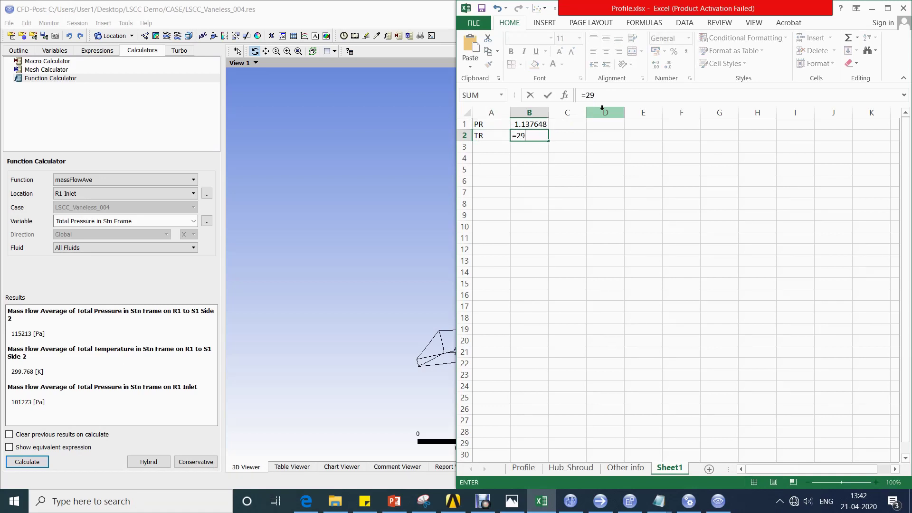
pyautogui.write('9.768')
pyautogui.press('Return')
pyautogui.press('Up')
pyautogui.press('Right')
pyautogui.press('F2')
pyautogui.write('/288.15')
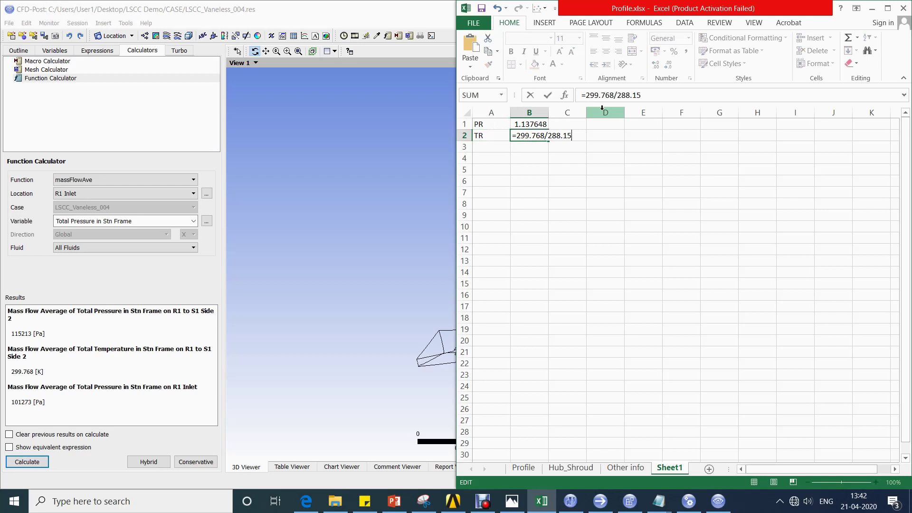
pyautogui.press('Return')
# Label A3 as Eff and calculate the impeller efficiency in B3 with the formula =(B1^0.2857-1)/(B2-1)
pyautogui.press('Left')
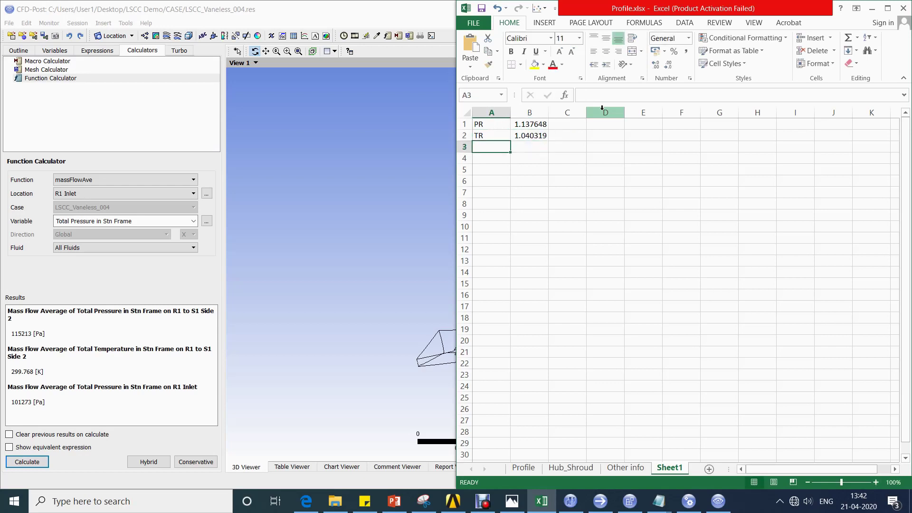
pyautogui.write('Eff')
pyautogui.press('Tab')
pyautogui.write('=')
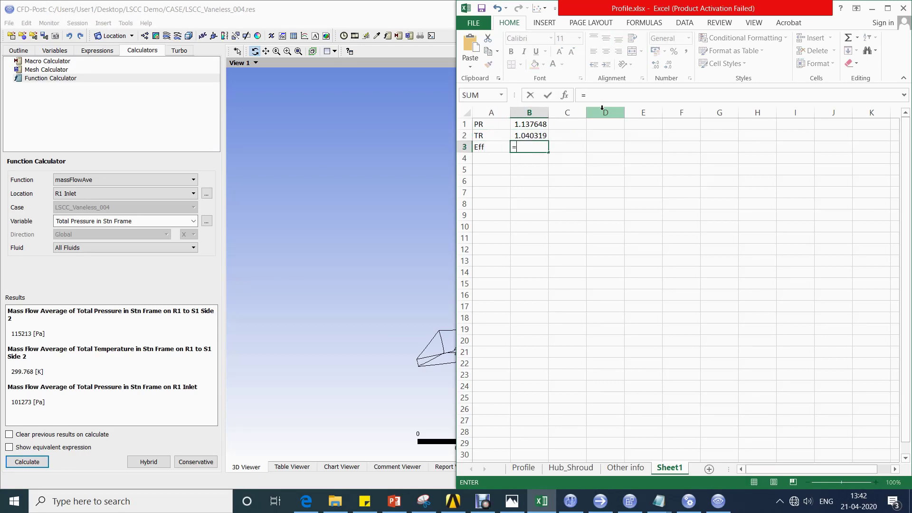
pyautogui.write('(')
pyautogui.press('Up')
pyautogui.press('Up')
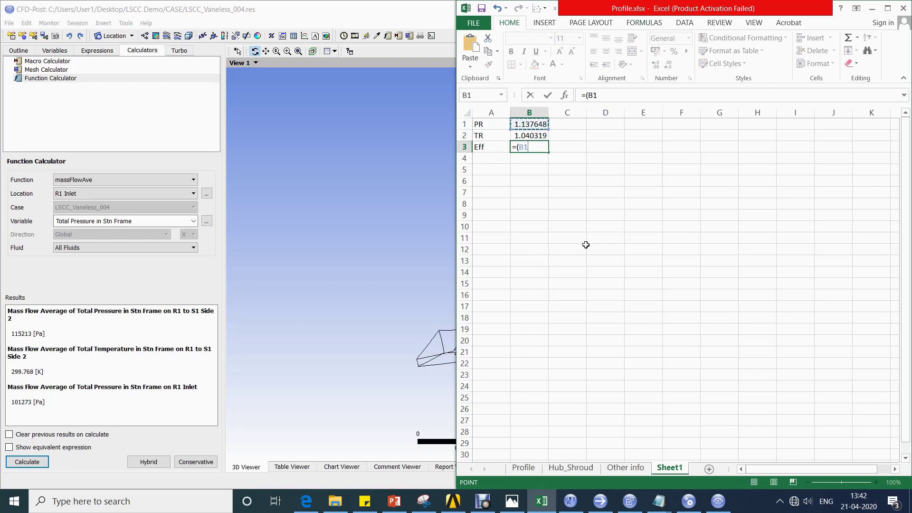
pyautogui.write('^0.2857-1)/(')
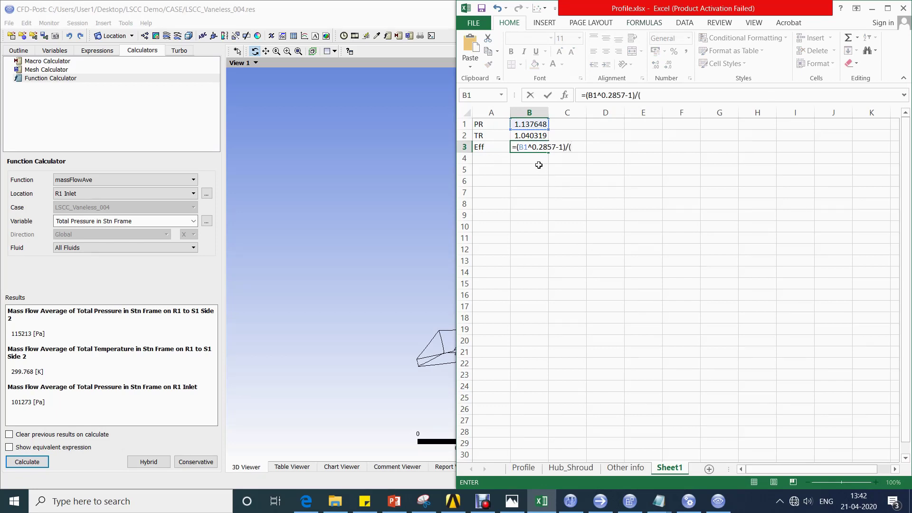
pyautogui.click(532, 135)
pyautogui.write('-1')
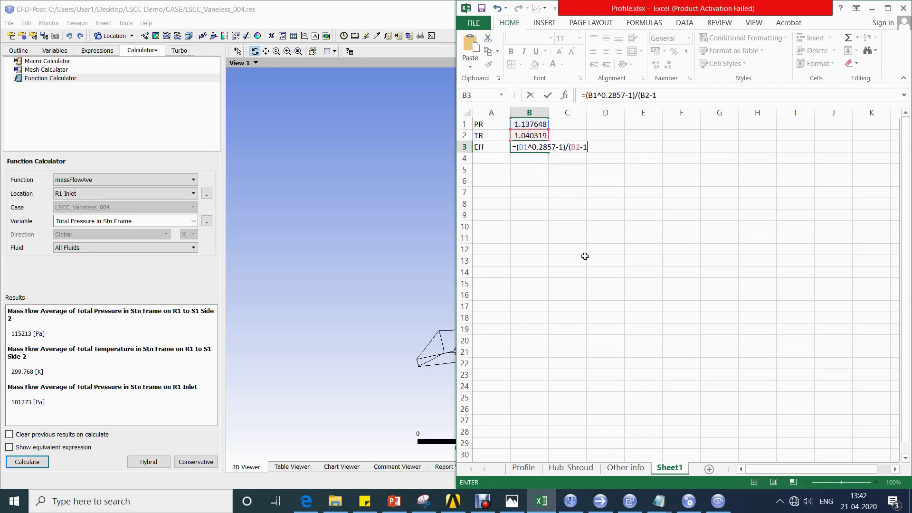
pyautogui.press('Return')
pyautogui.click(542, 148)
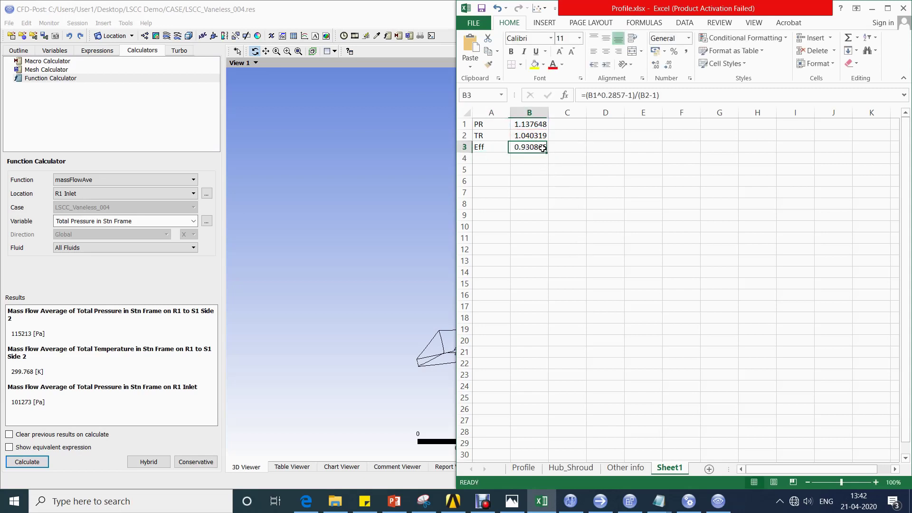
pyautogui.click(551, 192)
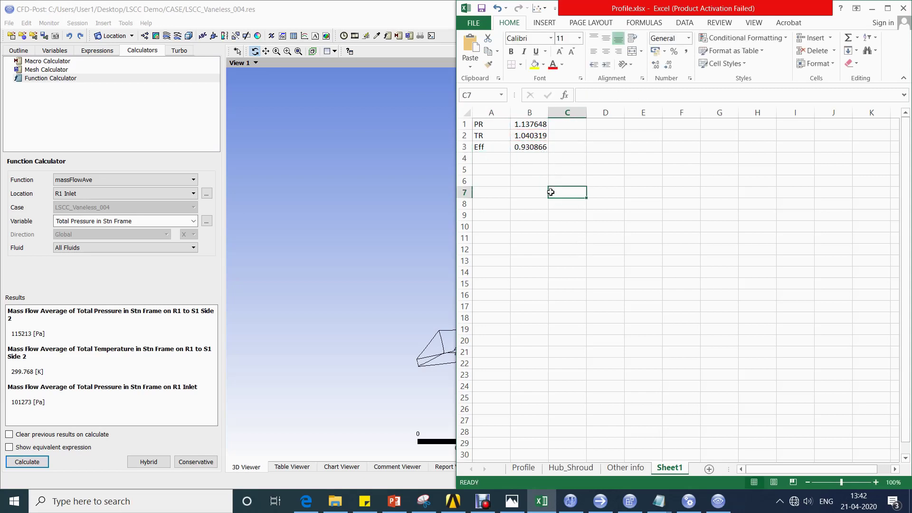
# Switch to the test report in Edge and enlarge the averaged impeller results in Table VII on page 35
pyautogui.click(308, 501)
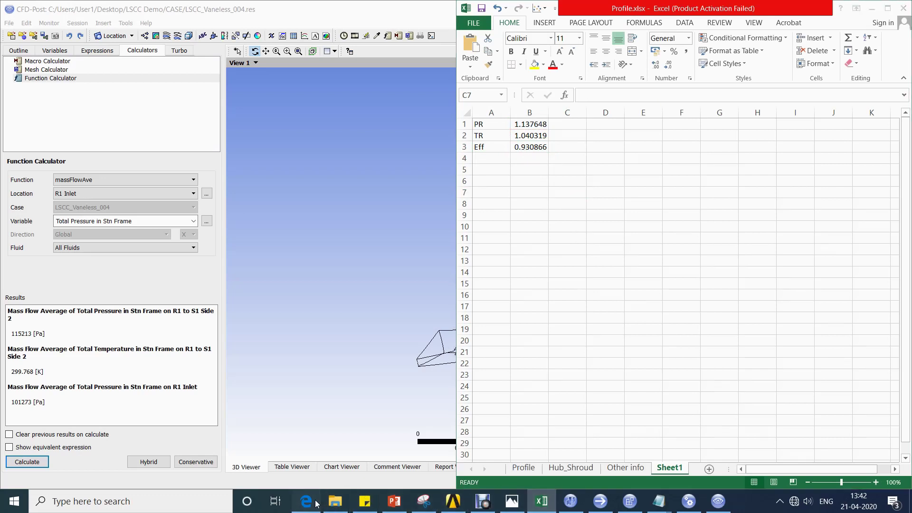
pyautogui.scroll(-2, 378, 212)
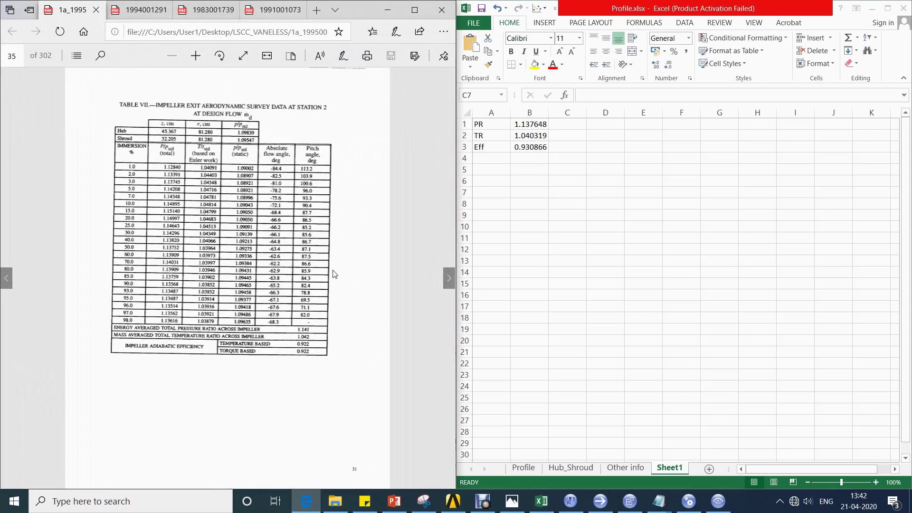
pyautogui.scroll(1, 334, 274)
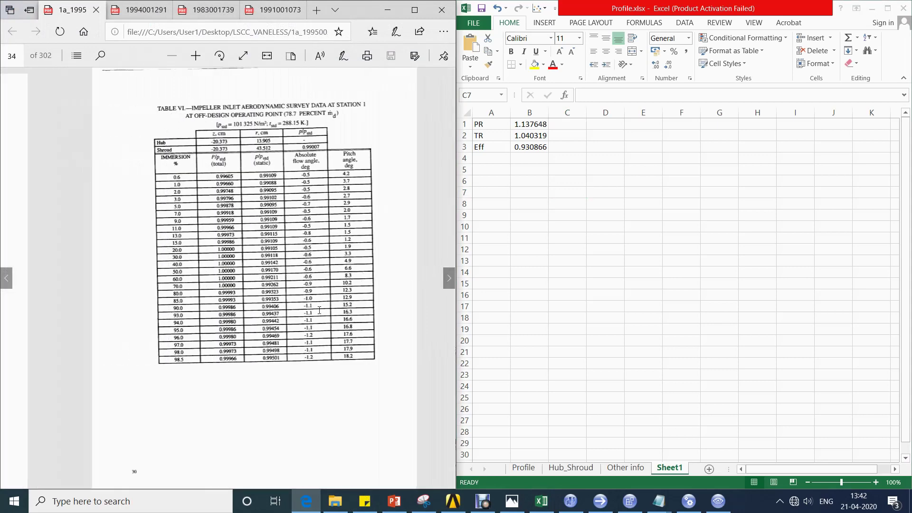
pyautogui.scroll(-1, 320, 310)
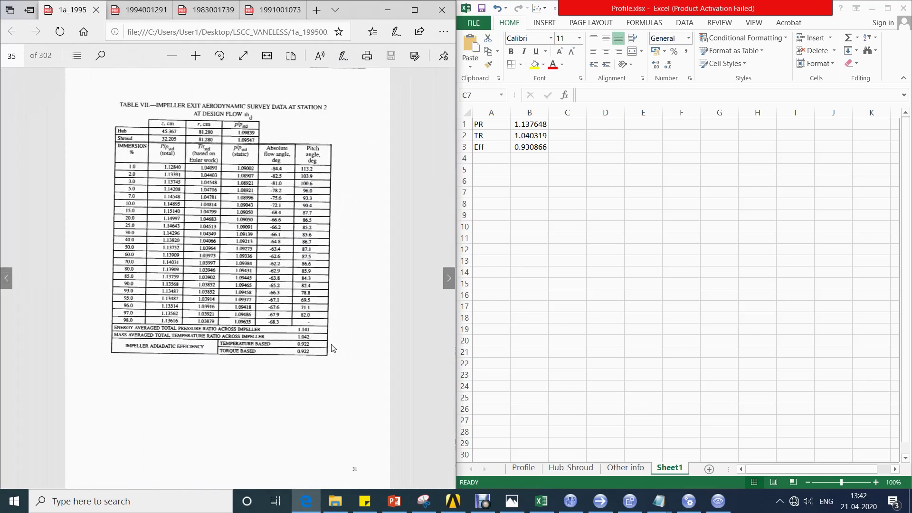
pyautogui.keyDown('ctrl'); pyautogui.scroll(5, 332, 349); pyautogui.keyUp('ctrl')
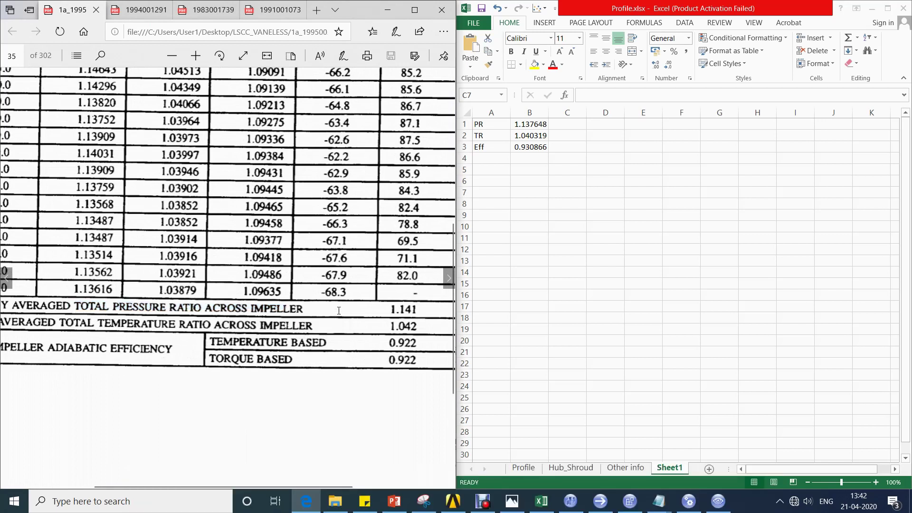
# Compare the calculated PR, TR and Eff cells with the report's impeller pressure ratio, temperature ratio and adiabatic efficiency
pyautogui.click(530, 125)
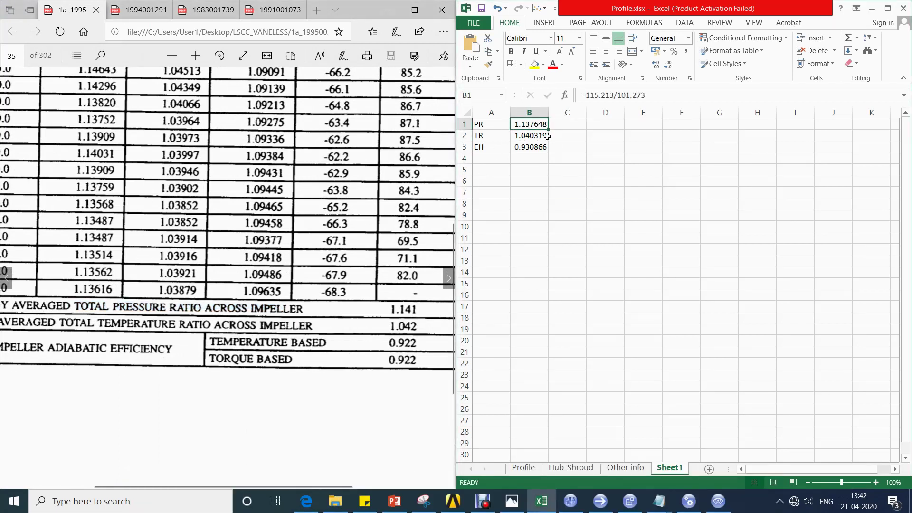
pyautogui.click(132, 325)
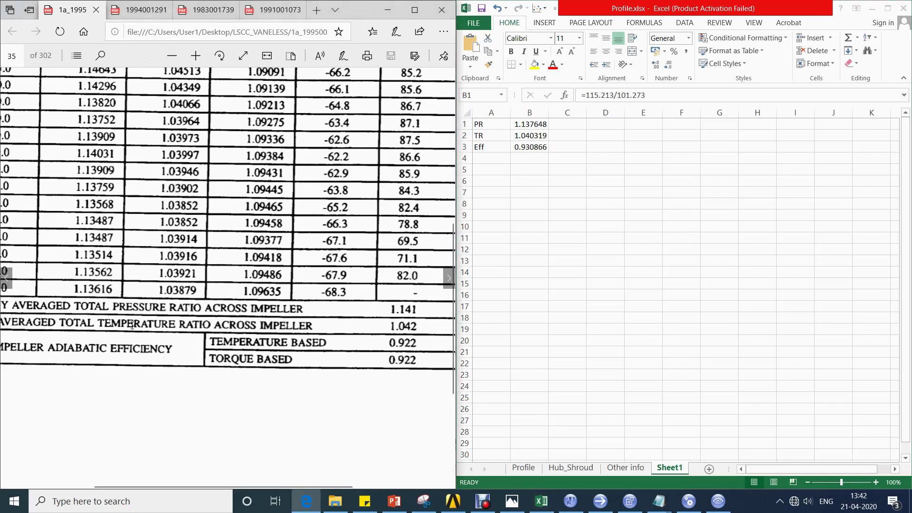
pyautogui.moveTo(382, 328); pyautogui.dragTo(406, 327)
pyautogui.click(417, 333)
pyautogui.click(539, 135)
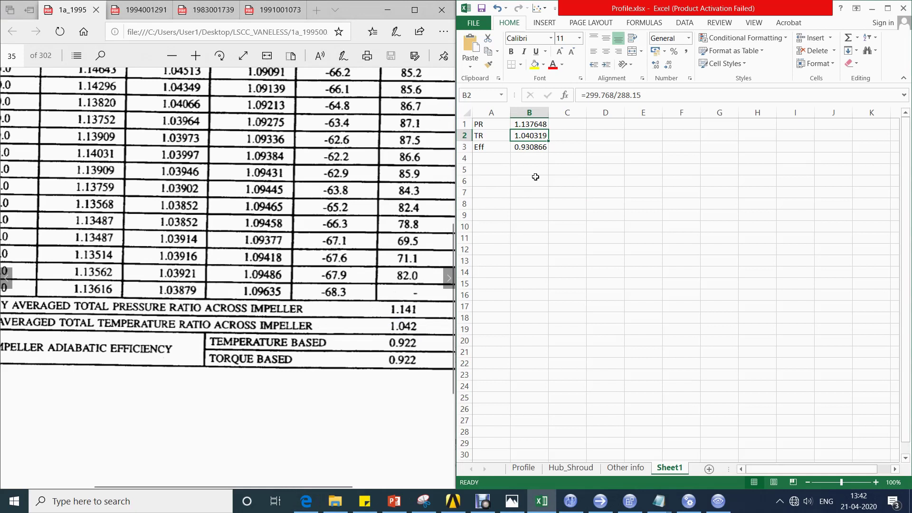
pyautogui.click(381, 354)
pyautogui.moveTo(48, 347); pyautogui.dragTo(156, 347)
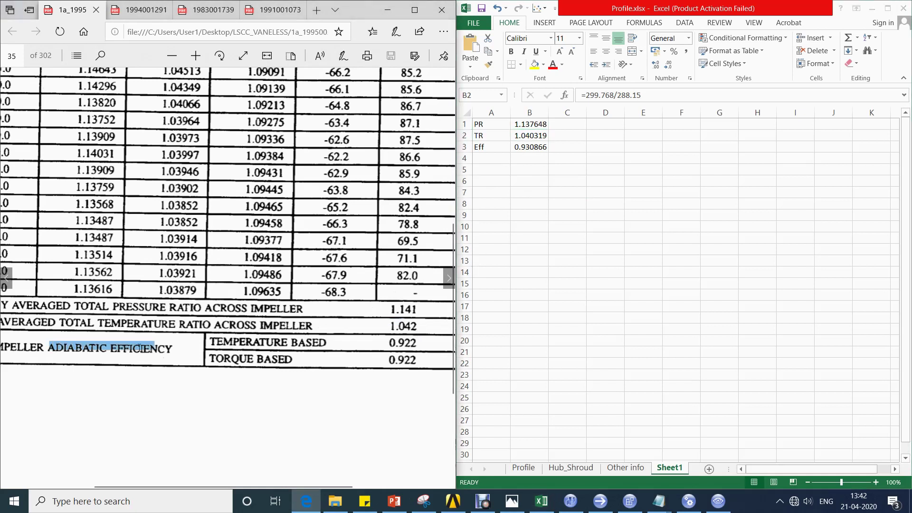
pyautogui.click(394, 342)
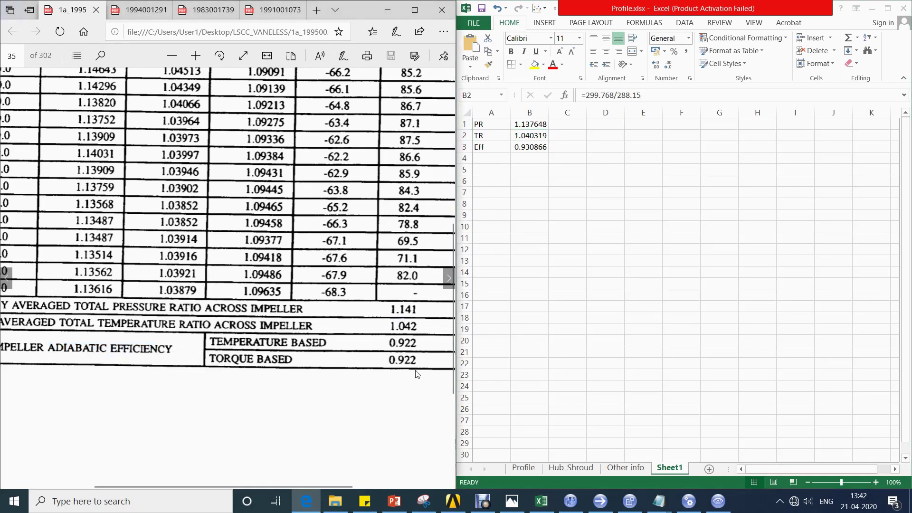
pyautogui.click(539, 150)
pyautogui.click(564, 264)
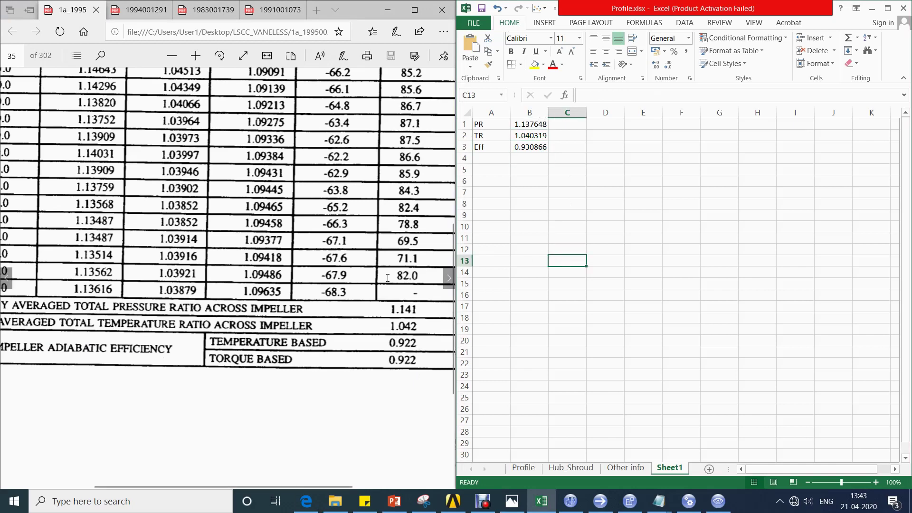
# Find Figure 16, the impeller inlet axial velocity distribution, on page 48 of the report and enlarge it
pyautogui.click(346, 295)
pyautogui.keyDown('ctrl'); pyautogui.scroll(-1, 346, 295); pyautogui.keyUp('ctrl')
pyautogui.keyDown('ctrl'); pyautogui.scroll(-3, 347, 295); pyautogui.keyUp('ctrl')
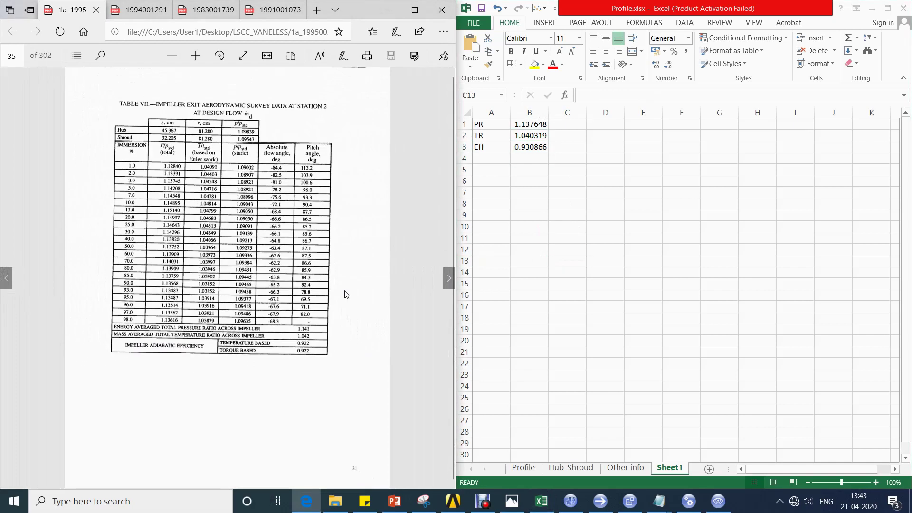
pyautogui.click(449, 283)
pyautogui.click(449, 282)
pyautogui.click(449, 282)
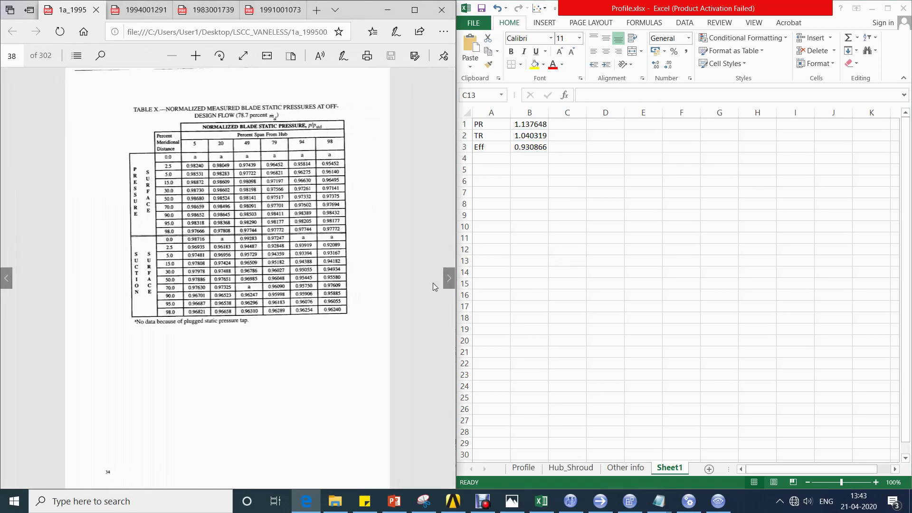
pyautogui.click(482, 501)
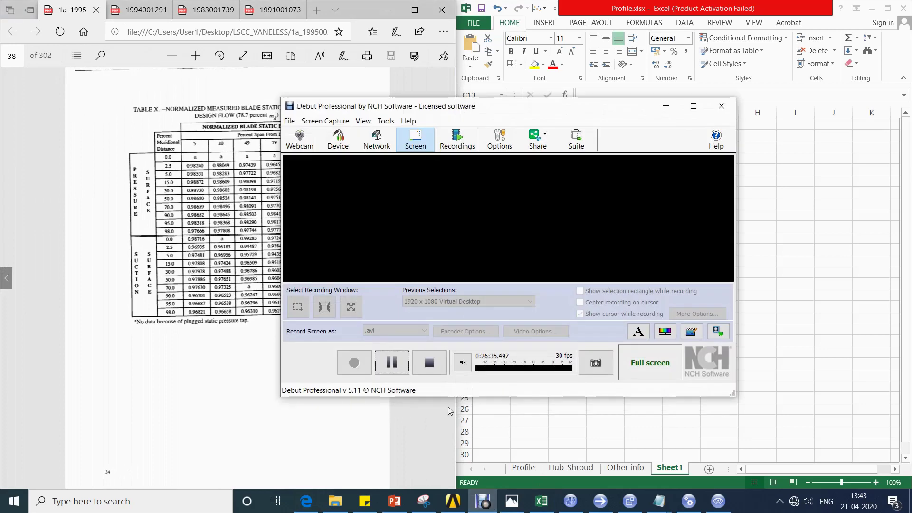
pyautogui.click(391, 363)
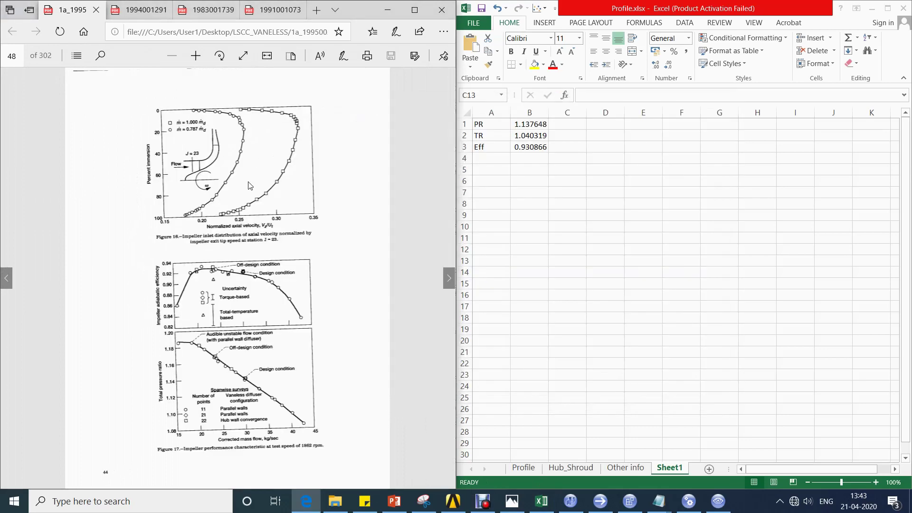
pyautogui.keyDown('ctrl'); pyautogui.scroll(4, 346, 215); pyautogui.keyUp('ctrl')
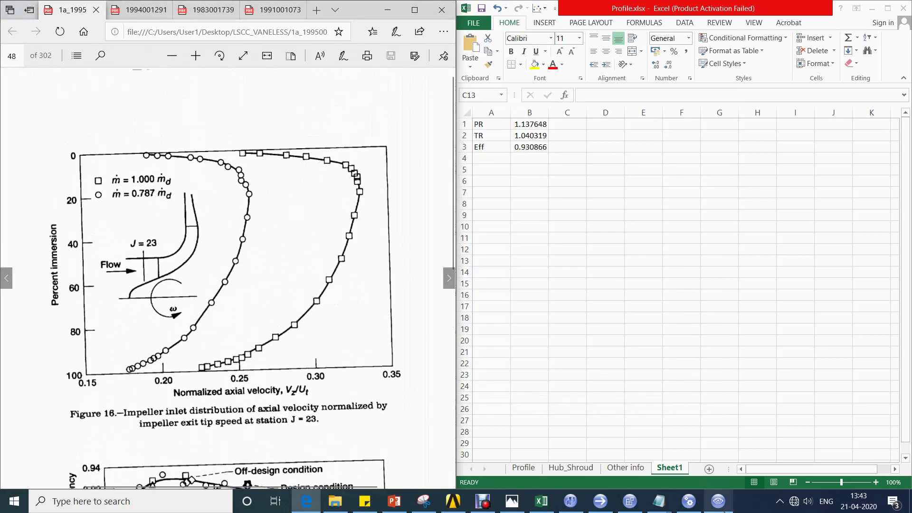
# Switch to CFD-Post and configure the Hub to Shroud turbo chart with 50 samples at streamwise location 0.001
pyautogui.click(718, 501)
pyautogui.click(586, 51)
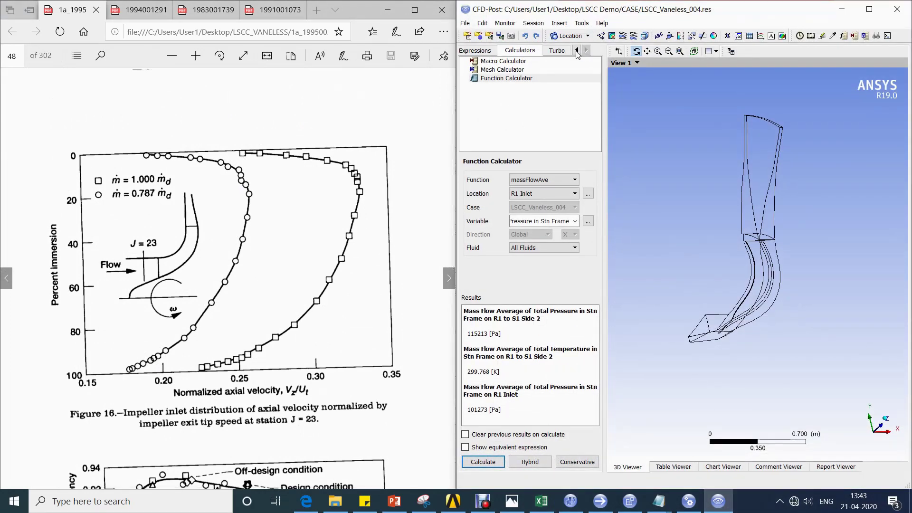
pyautogui.click(557, 50)
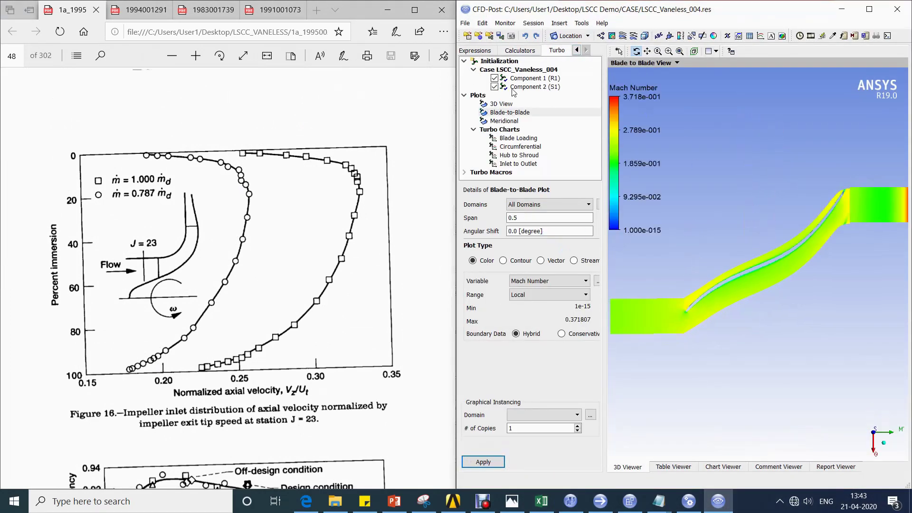
pyautogui.click(519, 156)
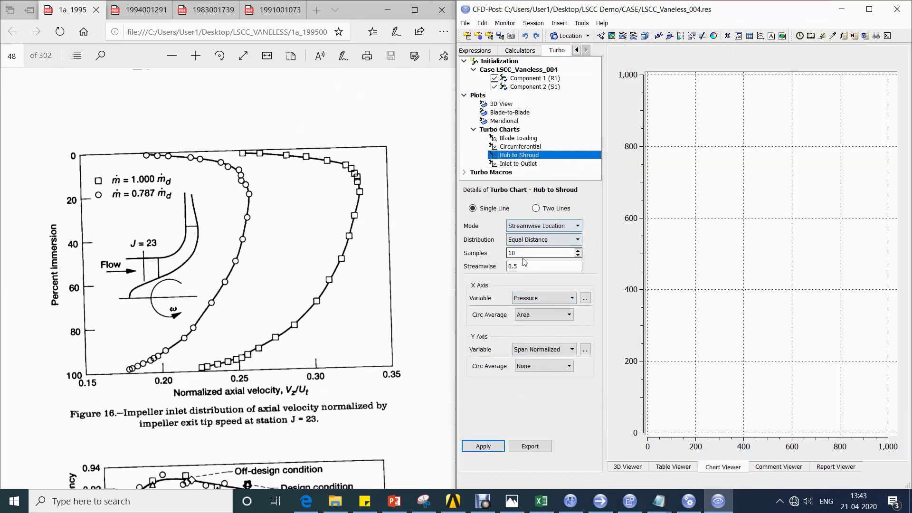
pyautogui.doubleClick(511, 252)
pyautogui.write('5')
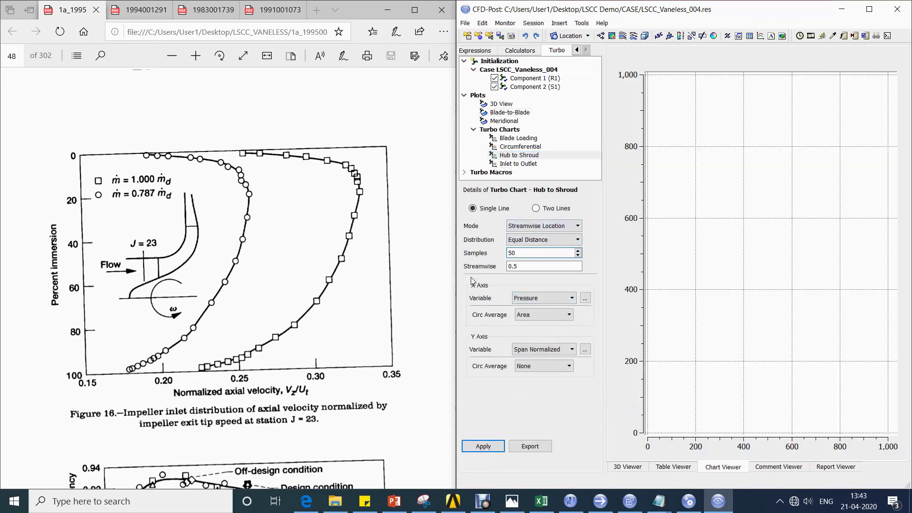
pyautogui.doubleClick(535, 270)
pyautogui.write('0.001')
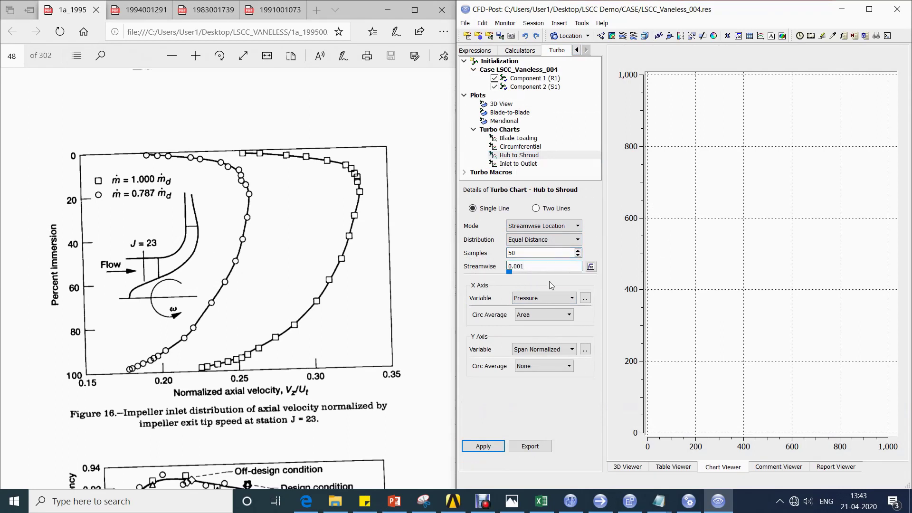
# Plot Velocity Axial on the chart's X axis against Span Normalized and compare the profile with Figure 16
pyautogui.click(586, 298)
pyautogui.click(444, 213)
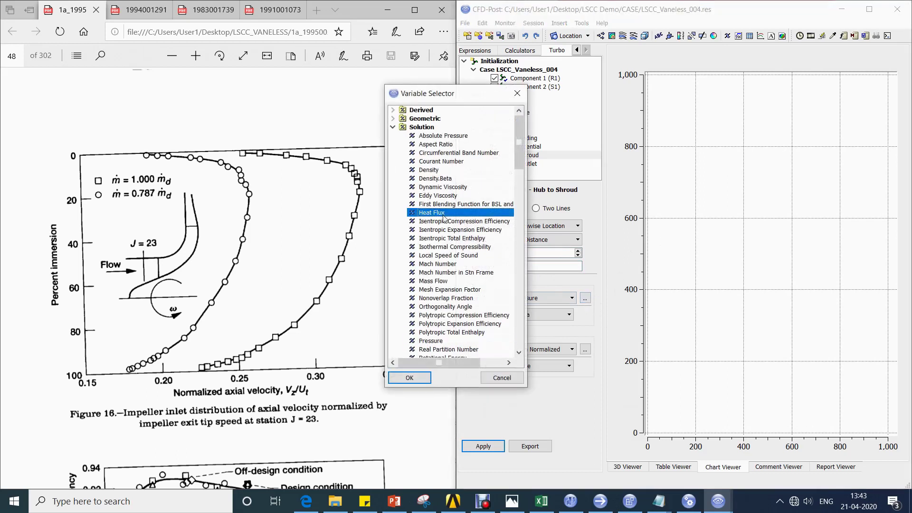
pyautogui.press('a')
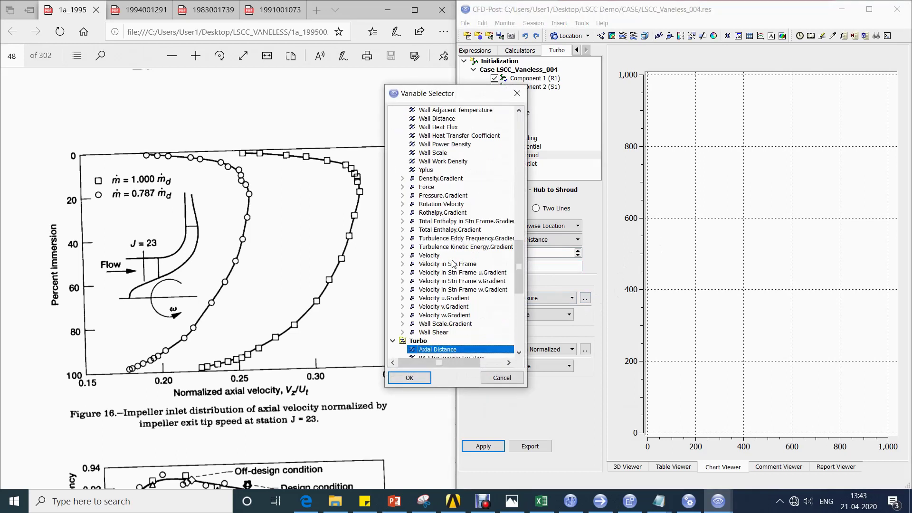
pyautogui.scroll(-6, 464, 305)
pyautogui.scroll(-3, 464, 300)
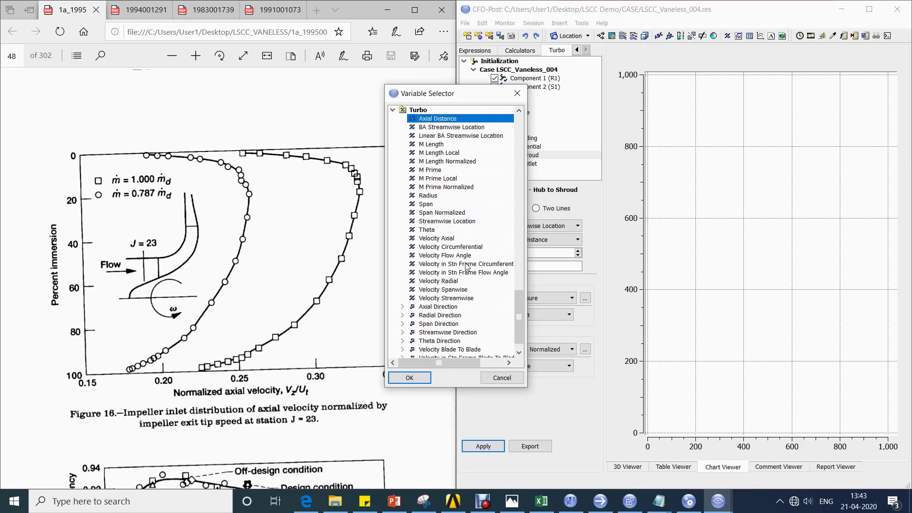
pyautogui.click(436, 238)
pyautogui.click(427, 378)
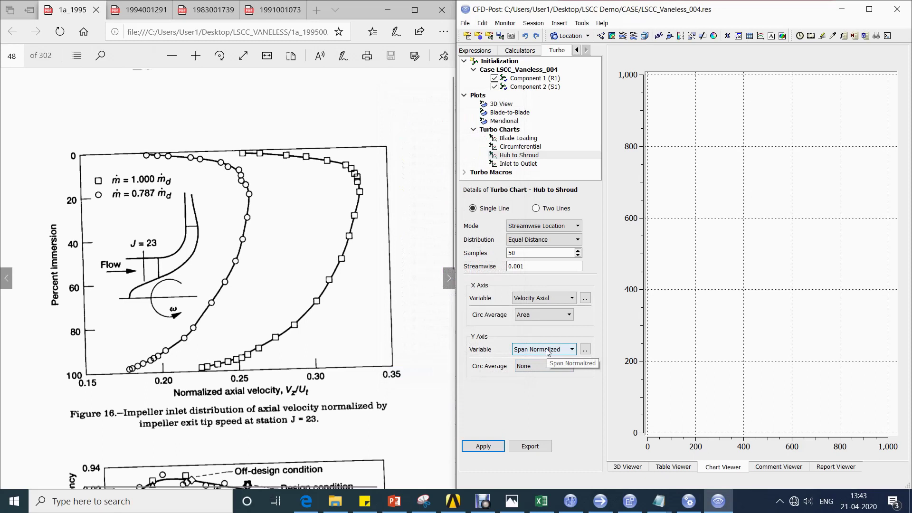
pyautogui.click(482, 446)
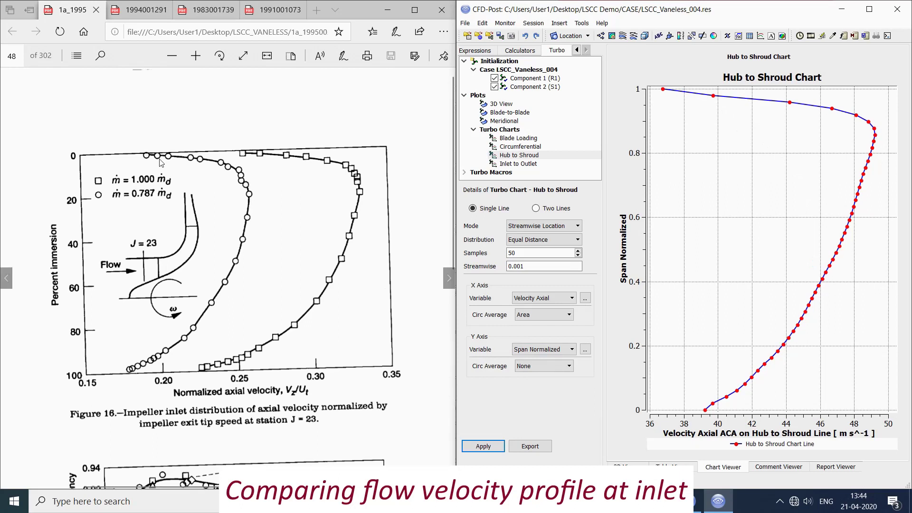
pyautogui.click(199, 390)
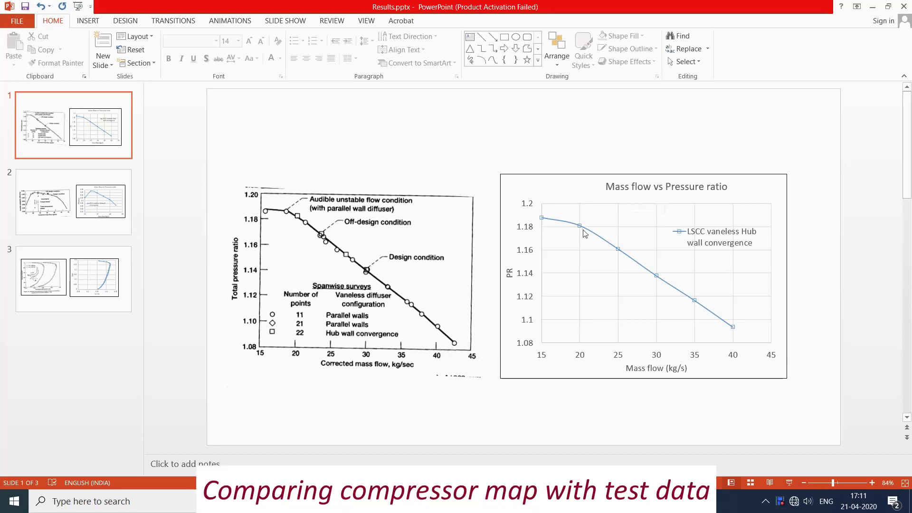
# Show slide 2 of the Results presentation in PowerPoint to compare the simulated efficiency curve with the test data
pyautogui.click(53, 209)
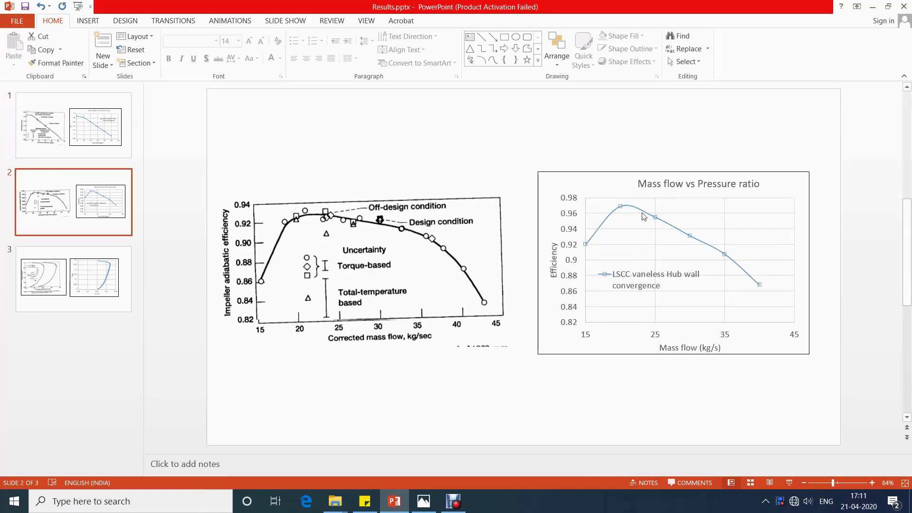